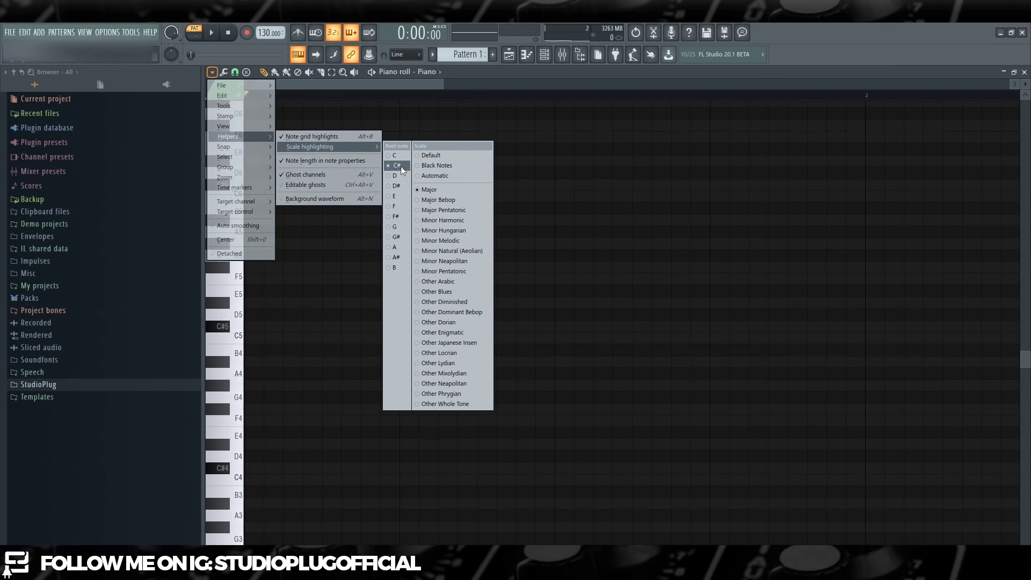
Step: Set the piano roll's scale highlighting to C# Major
left_click(428, 188)
right_click(283, 213, "ctrl")
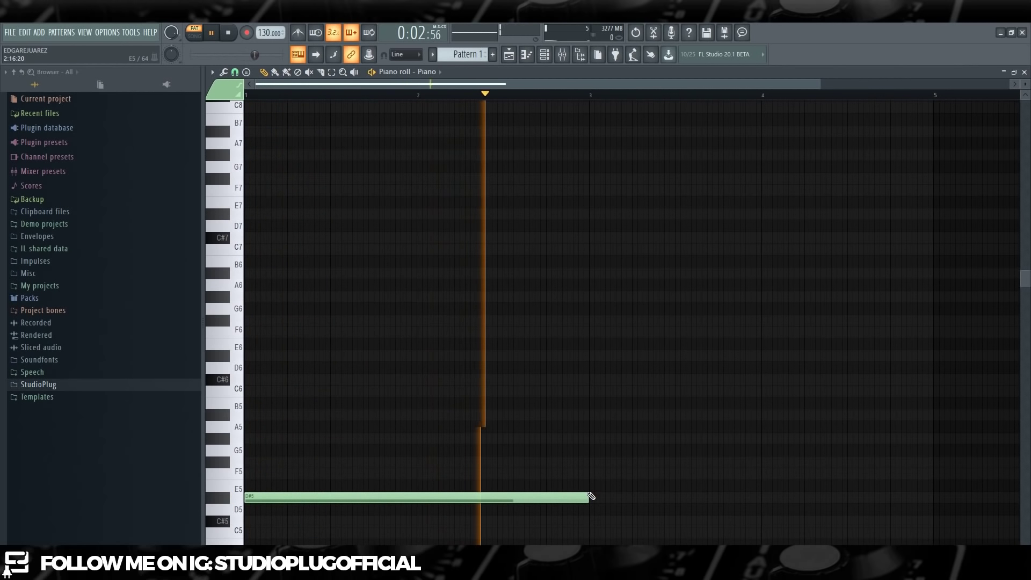
Step: Continue the bass line after the D#5 note with a one-bar F#5 at bar 3 and a one-bar F5 at bar 4
left_click(593, 485)
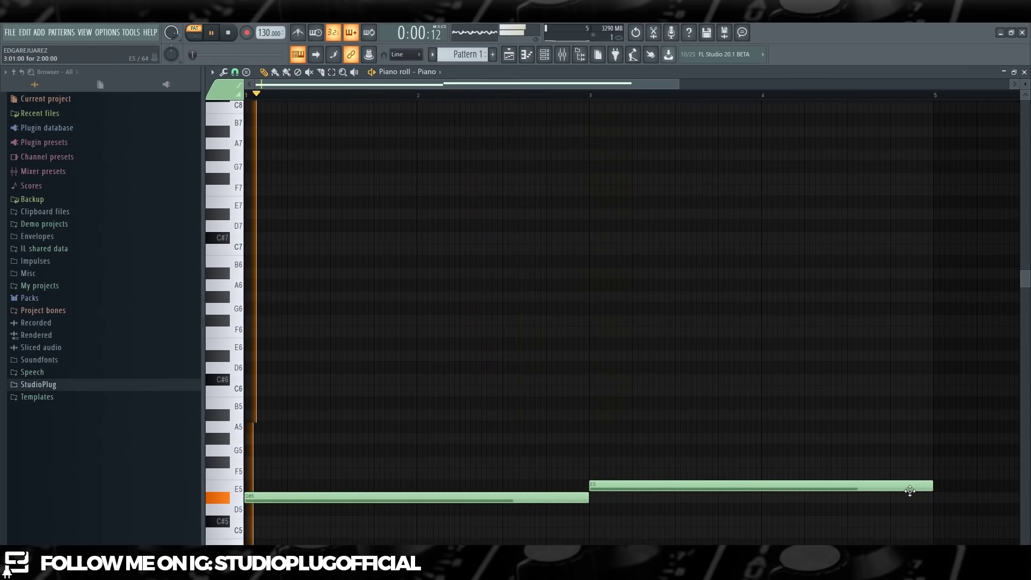
left_click_drag(904, 488, 764, 478)
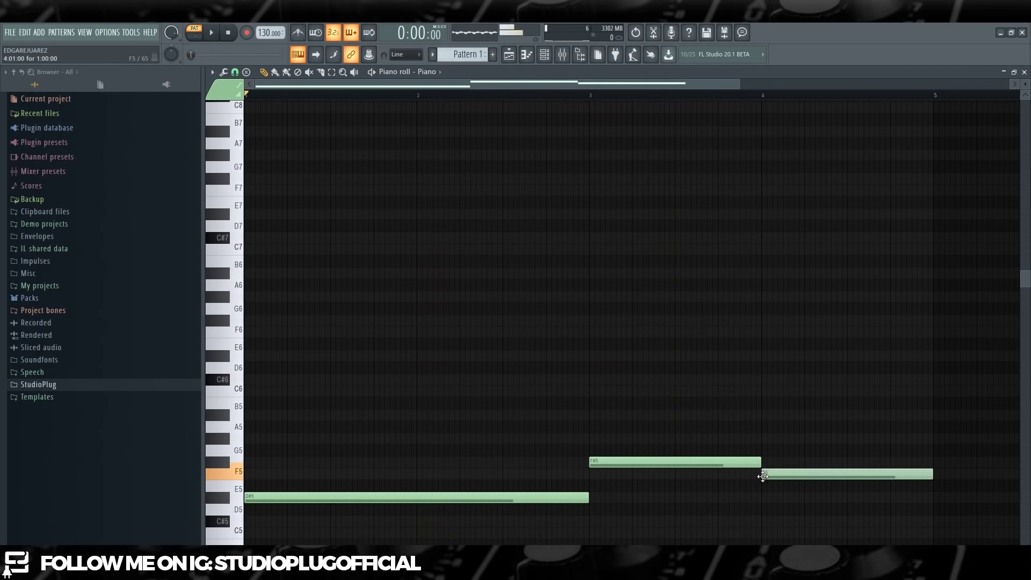
Step: Layer one-bar A#6 and F#7 notes above the bass at the start of bar 1
key("space")
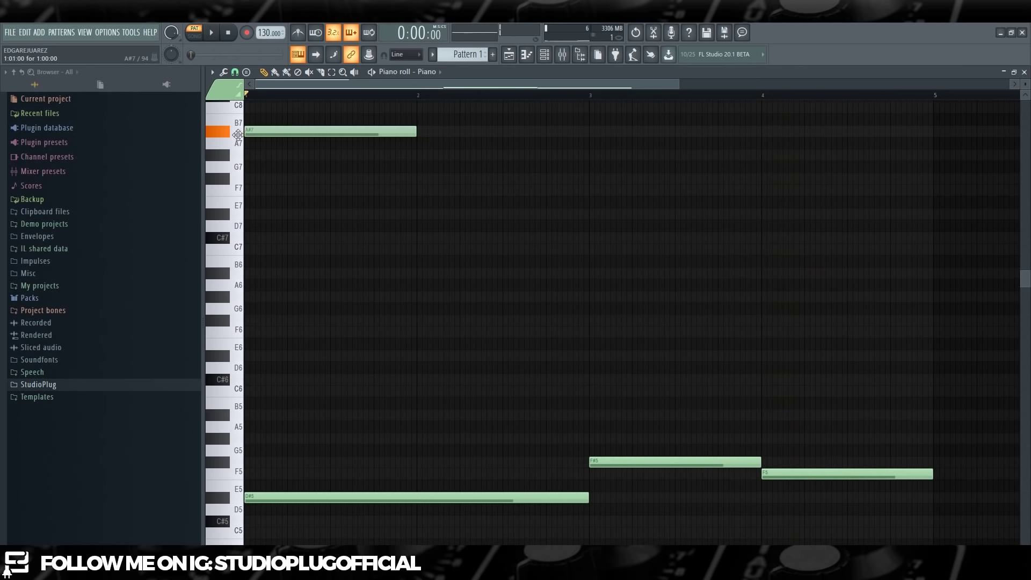
left_click_drag(251, 143, 252, 277)
key("space")
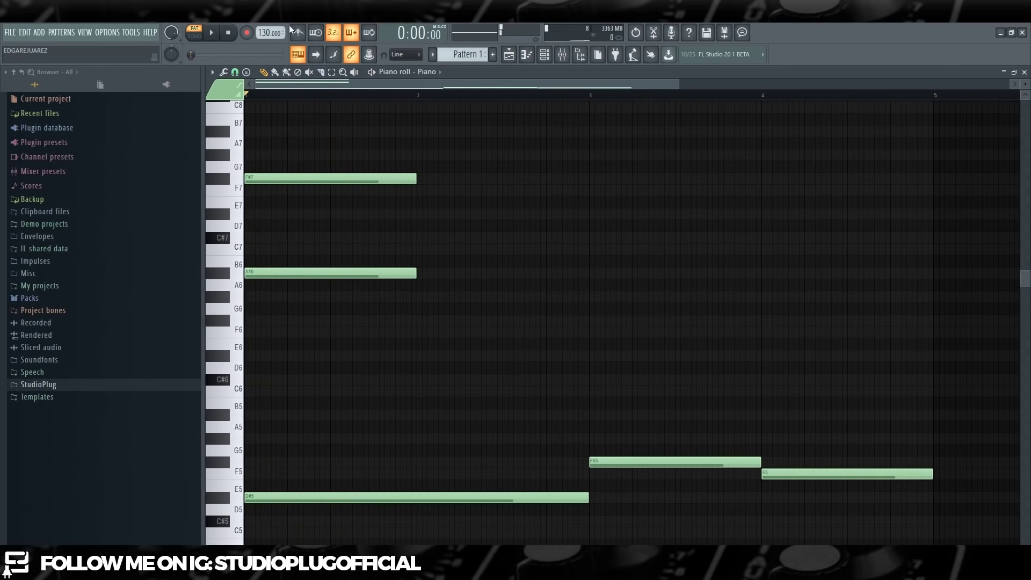
Step: Add a one-bar F7 note starting on beat 4 of bar 1 and audition it with the pattern
left_click(378, 207)
key("space")
key("space")
left_click_drag(377, 216, 379, 185)
key("space")
key("space")
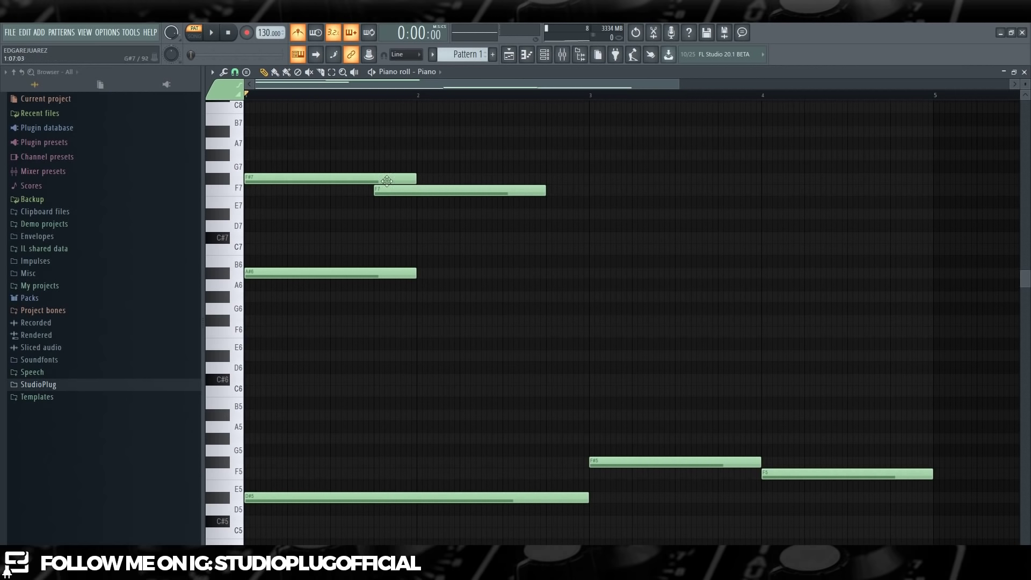
Step: Lower the note on beat 4 of bar 1 to F6 and shorten it to 12 steps
left_click_drag(424, 195, 424, 312)
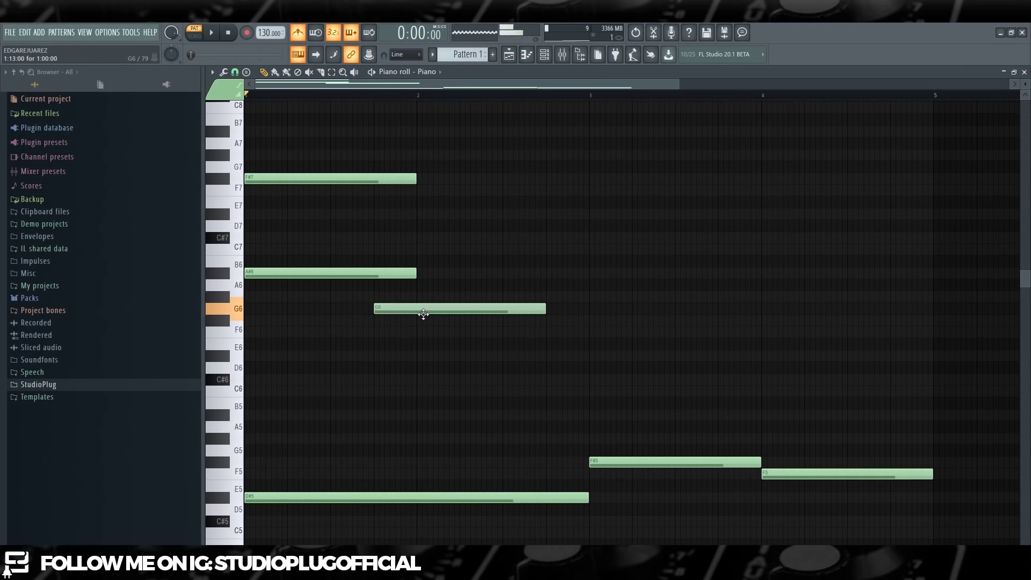
left_click_drag(422, 329, 429, 337)
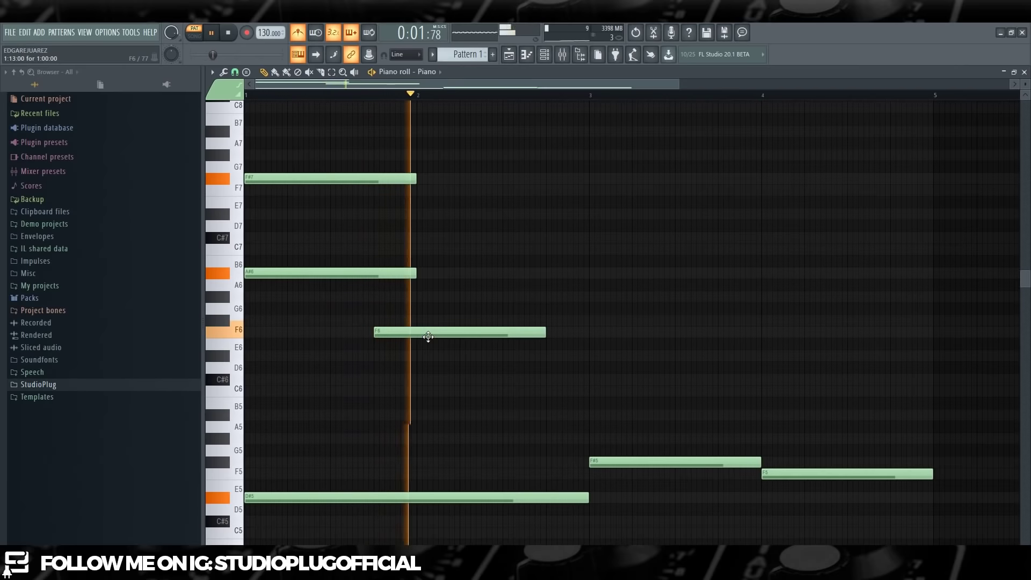
key("space")
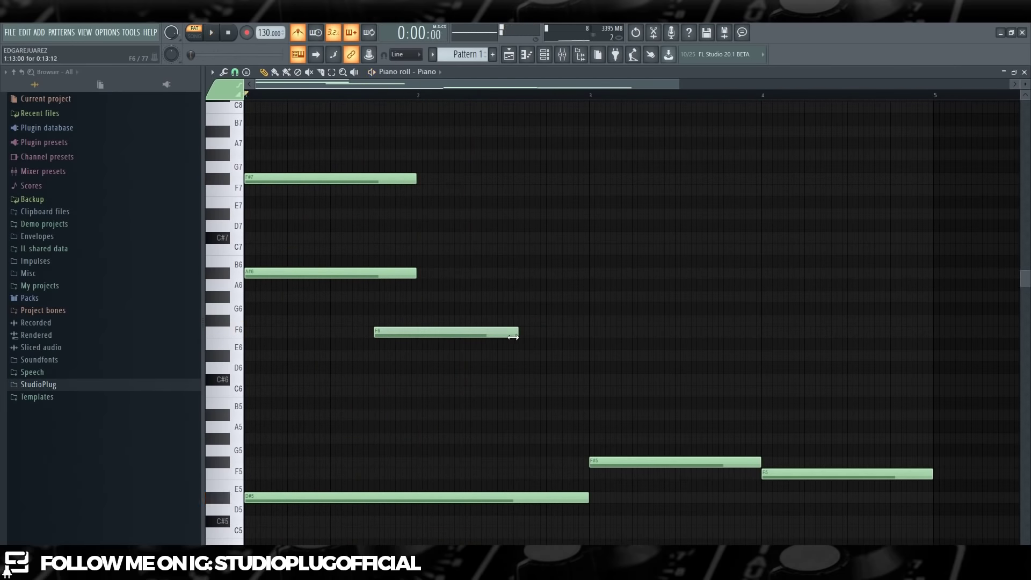
left_click_drag(514, 337, 500, 338)
key("space")
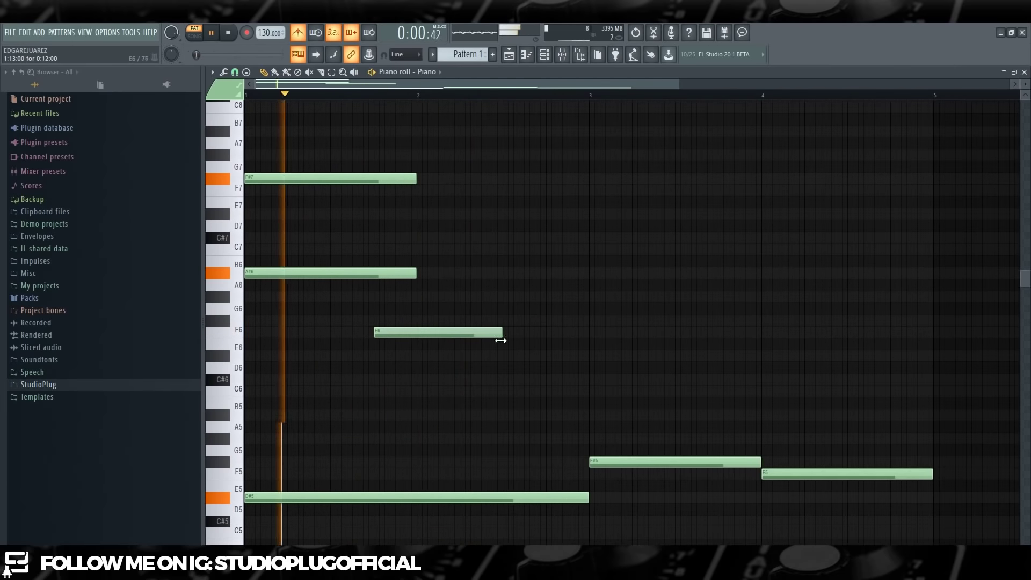
Step: Add D#7 and F#6 notes on beat 3 of bar 2 and shorten both to half a bar, ending at bar 3
left_click(506, 215)
key("space")
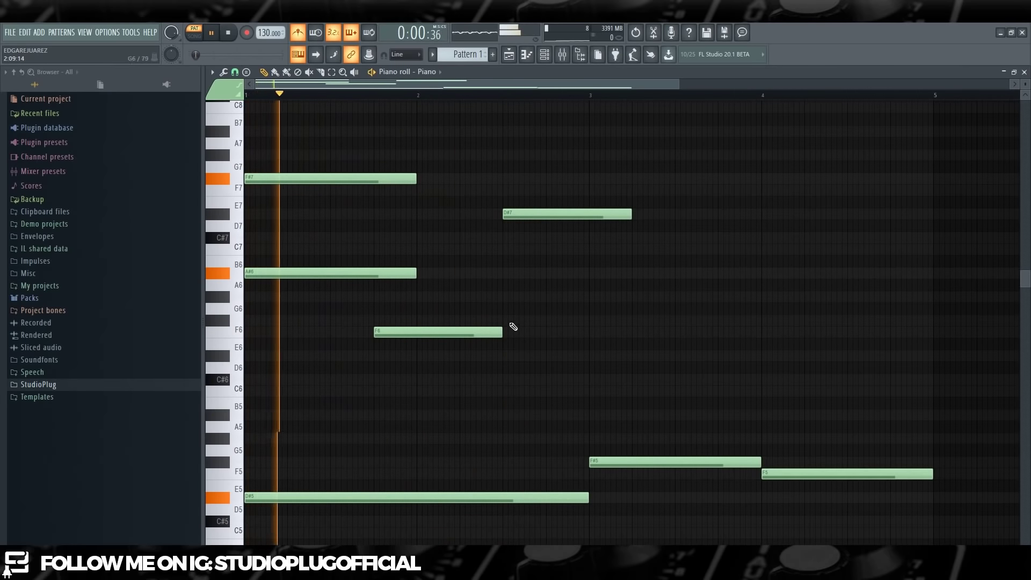
left_click(507, 321)
mouse_move(627, 330)
left_mouse_down()
mouse_move(615, 213)
mouse_move(587, 230)
left_mouse_up()
key("space")
key("space")
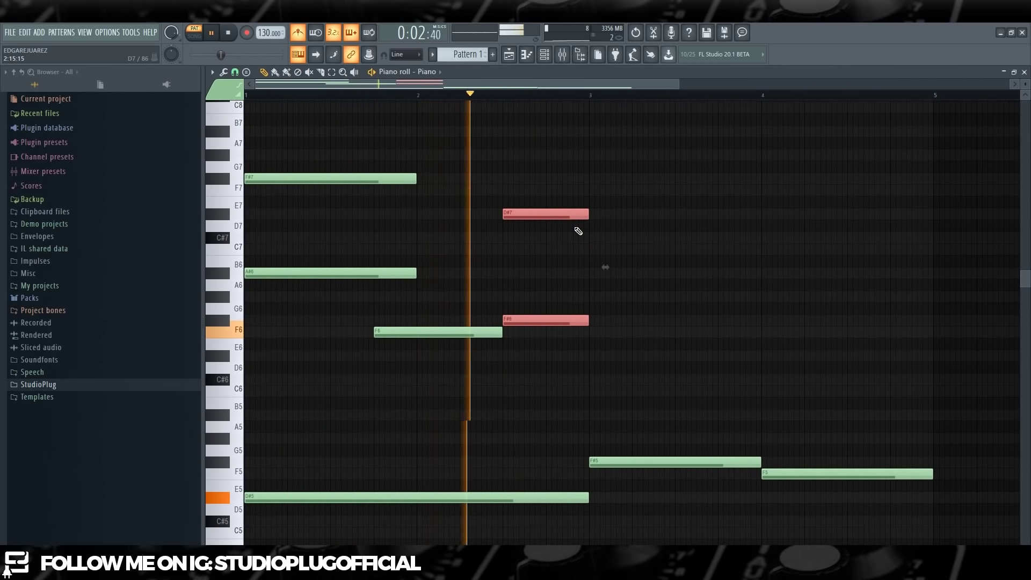
Step: Add D#6 and A#6 notes about half a bar long at the start of bar 3
key("space")
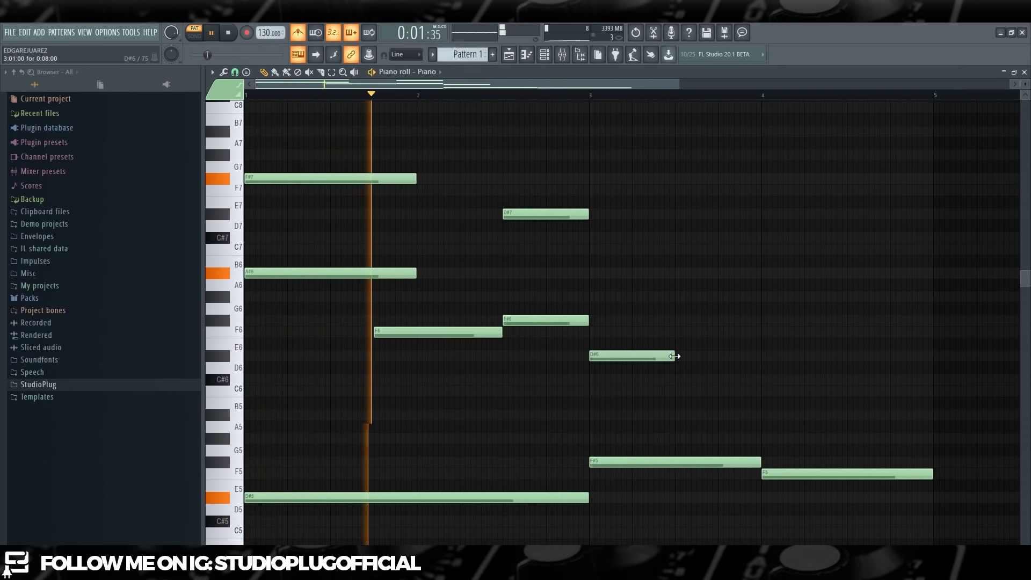
left_click(590, 274)
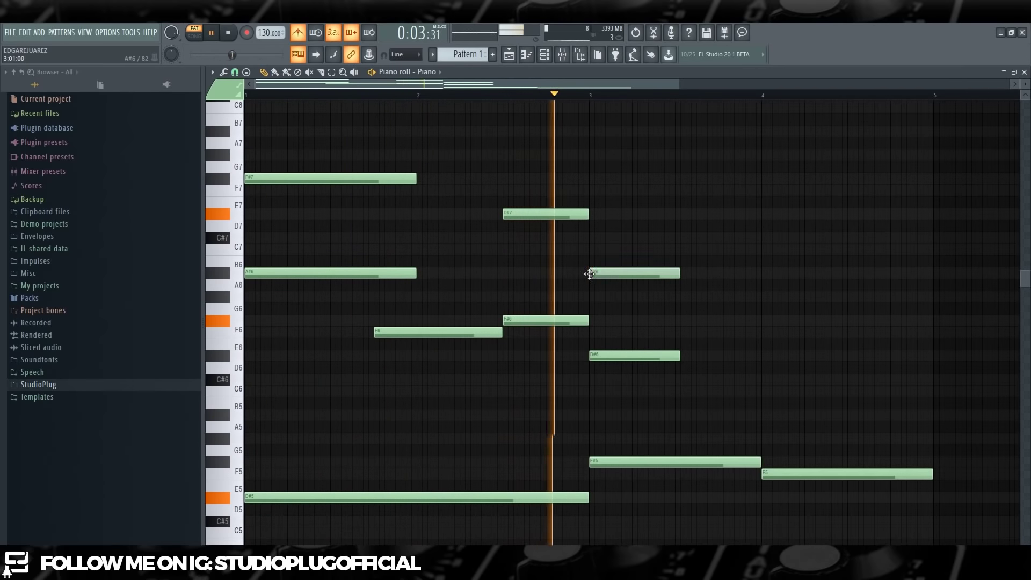
Step: Add an F6 note on beat 4 of bar 3, trim it to half a bar, and audition the melody
left_click(726, 314)
key("space")
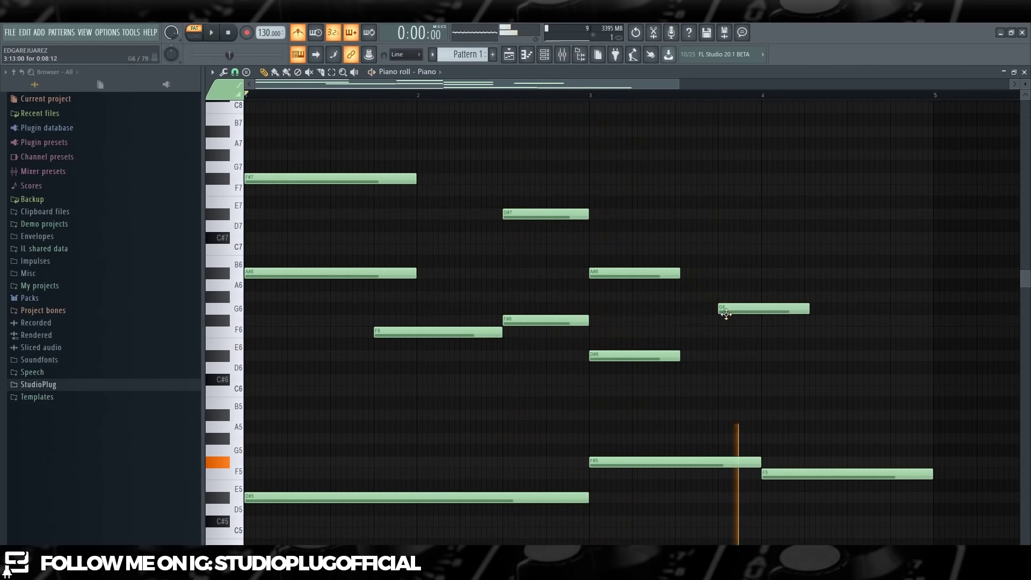
left_click_drag(726, 314, 727, 326)
key("space")
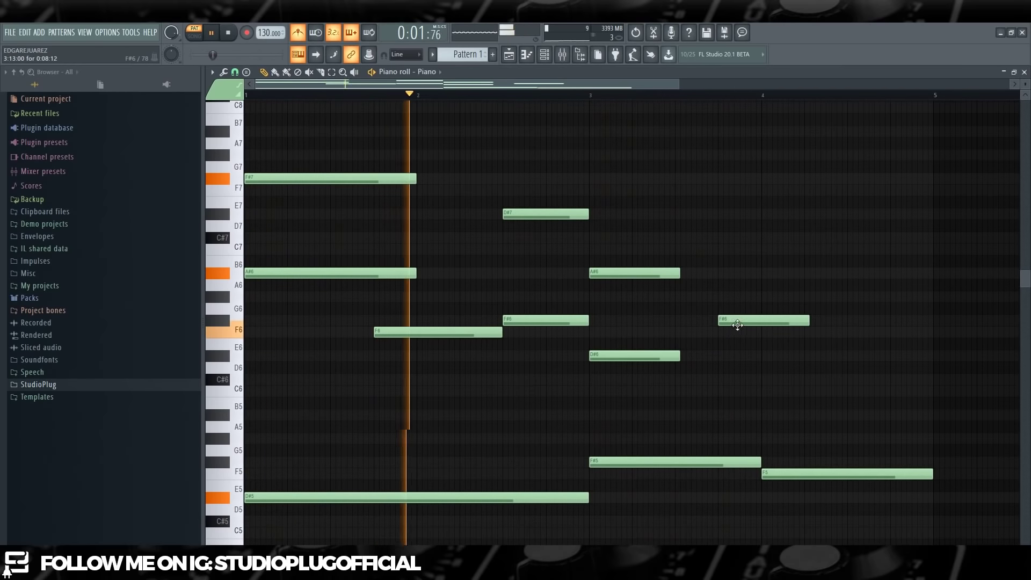
left_click_drag(740, 321, 737, 340)
key("space")
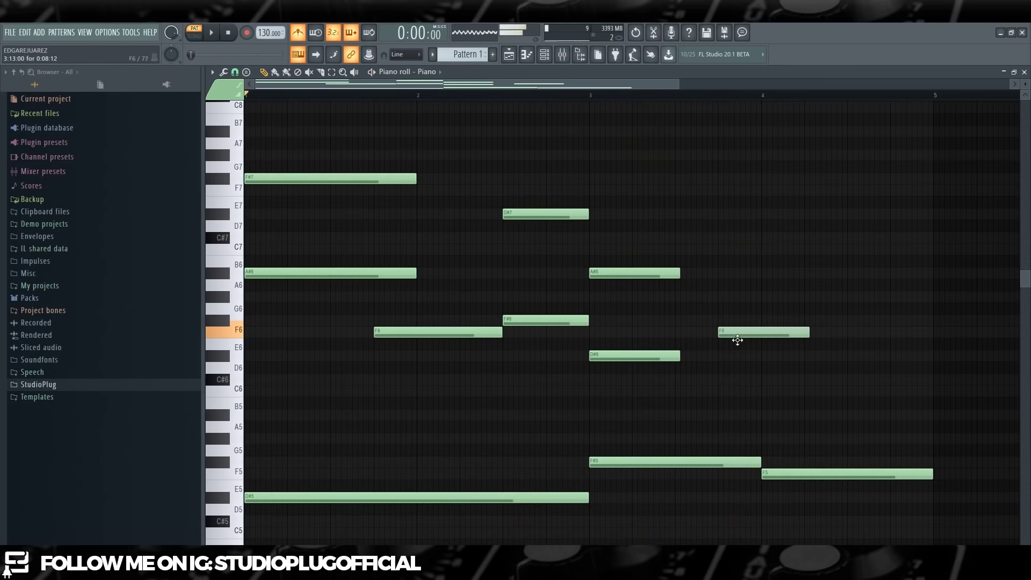
key("space")
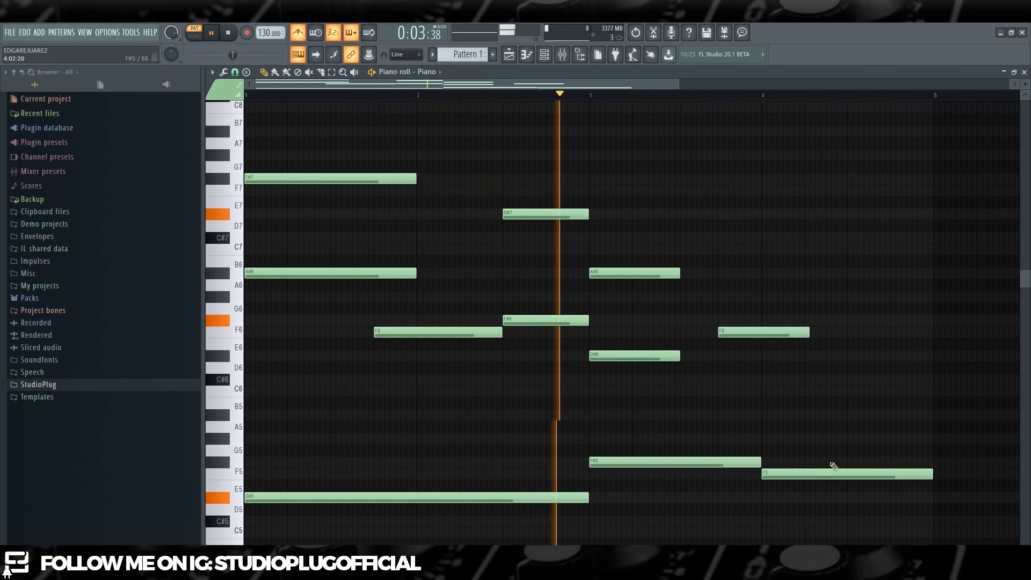
left_click_drag(807, 333, 803, 333)
key("space")
key("space")
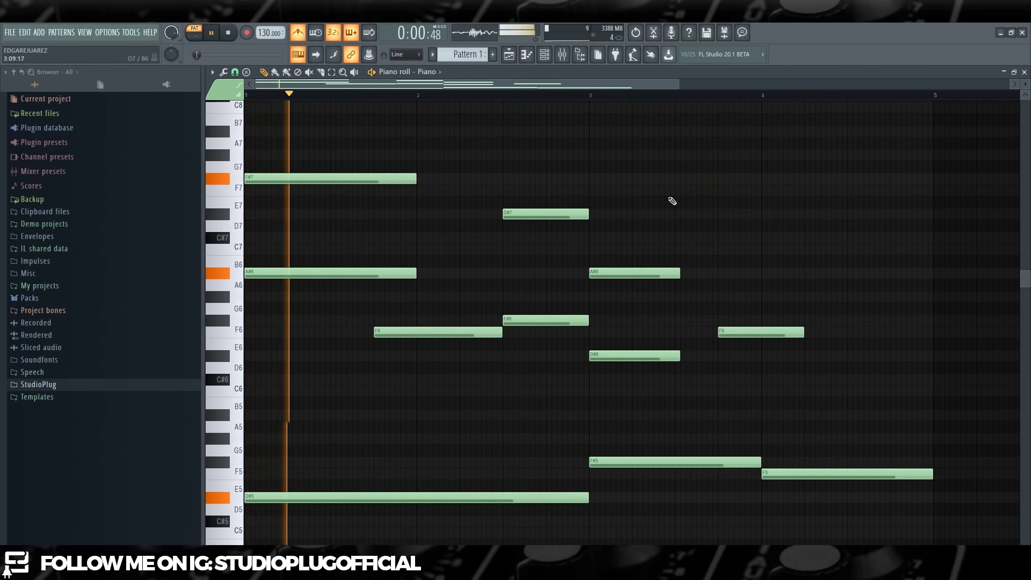
Step: Shift the start of the F5 bass note to beat 3 of bar 4 and shorten it to half a bar, ending at bar 5
left_click(593, 99)
key("space")
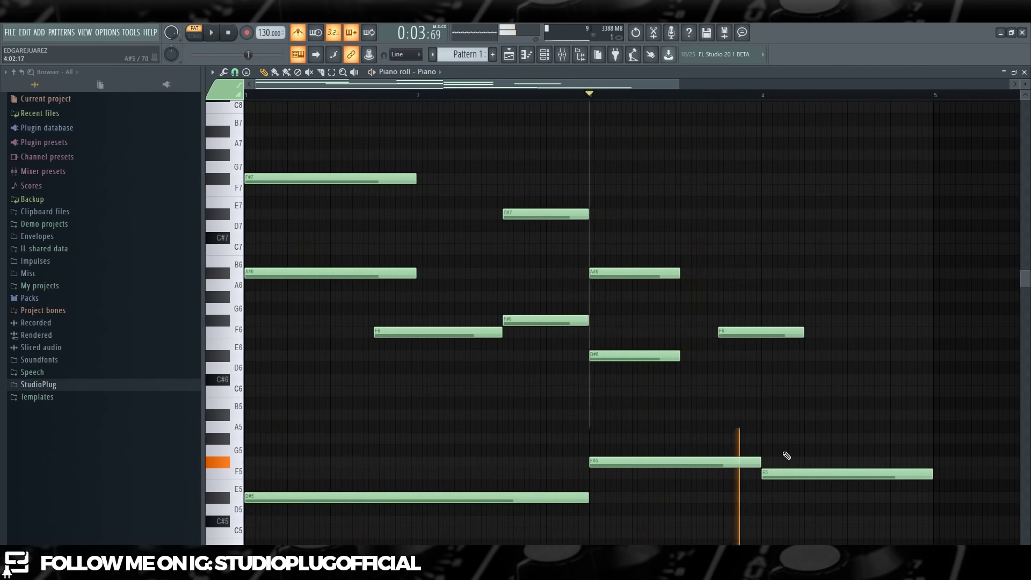
left_click_drag(816, 470, 826, 471)
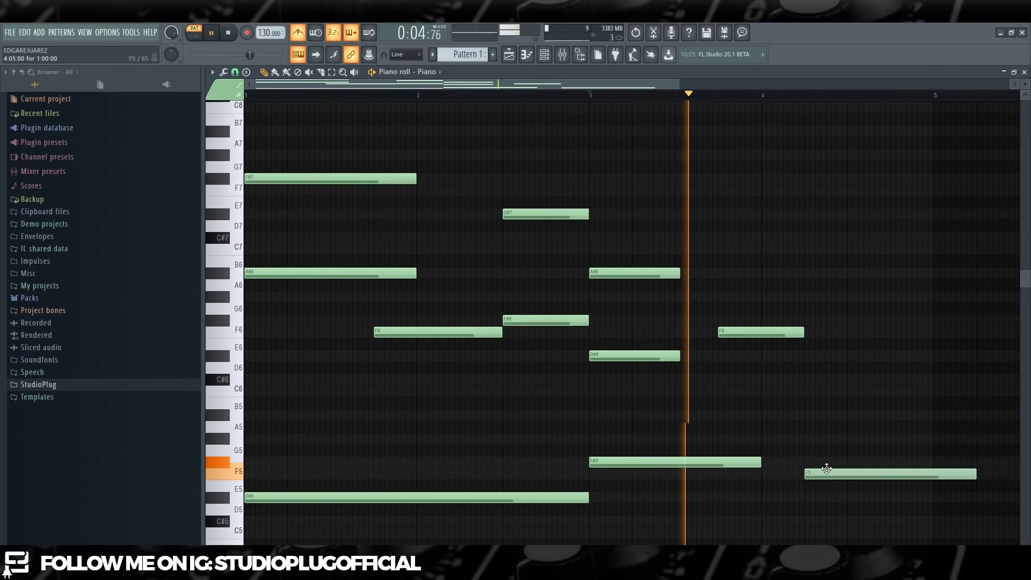
left_click_drag(976, 476, 935, 478)
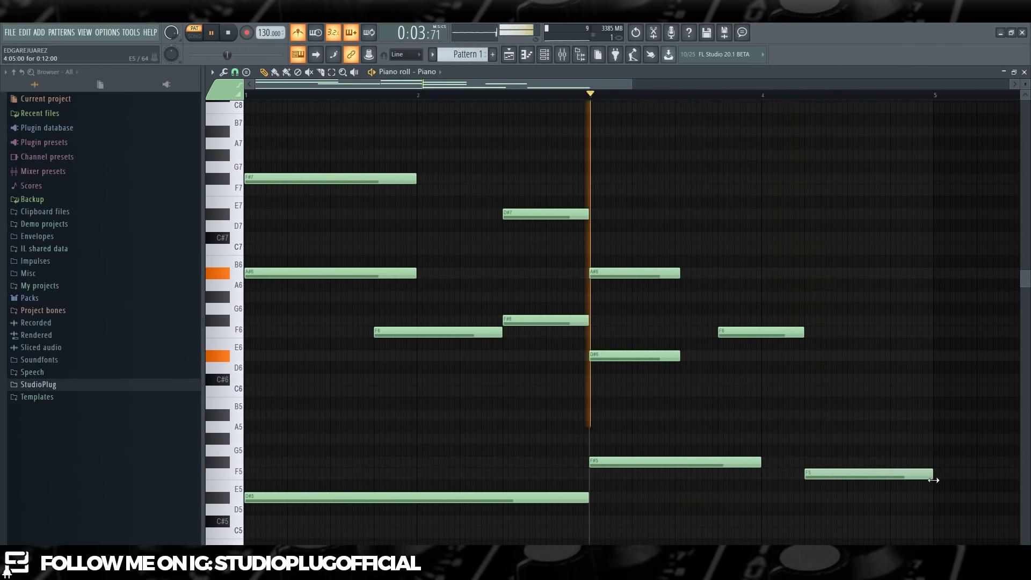
left_click_drag(868, 473, 928, 481)
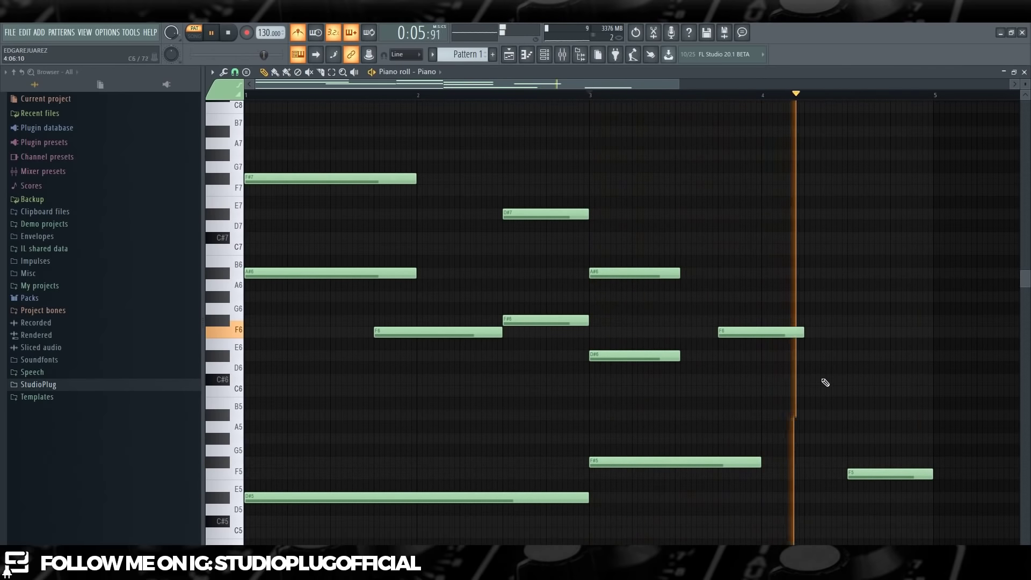
Step: Add half-bar D#6 and G#6 notes above the F5 bass note on beat 3 of bar 4
left_click(862, 354)
key("space")
left_click(852, 298)
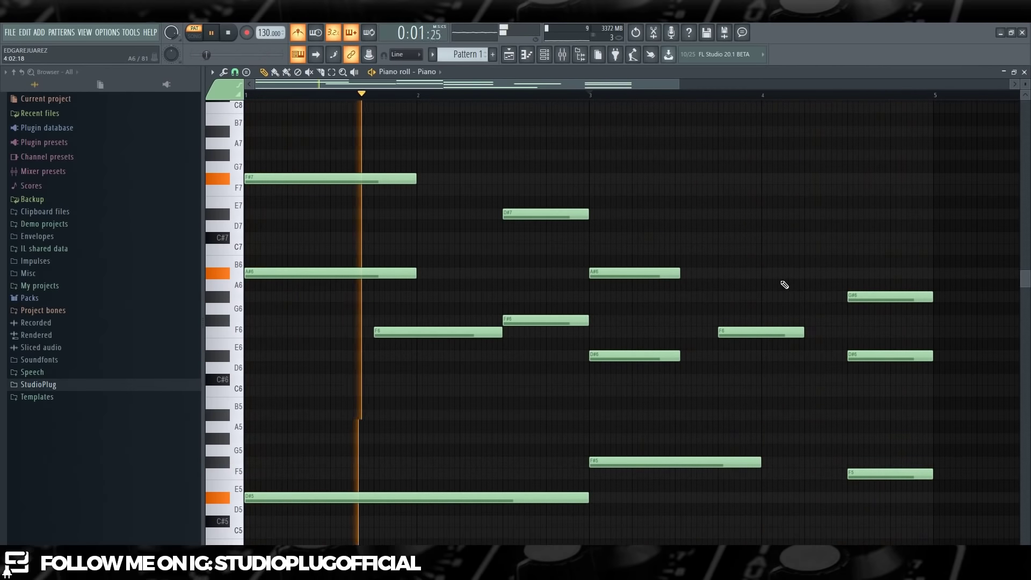
Step: Apply quick legato to all notes in the pattern
key("ctrl+l")
key("Return")
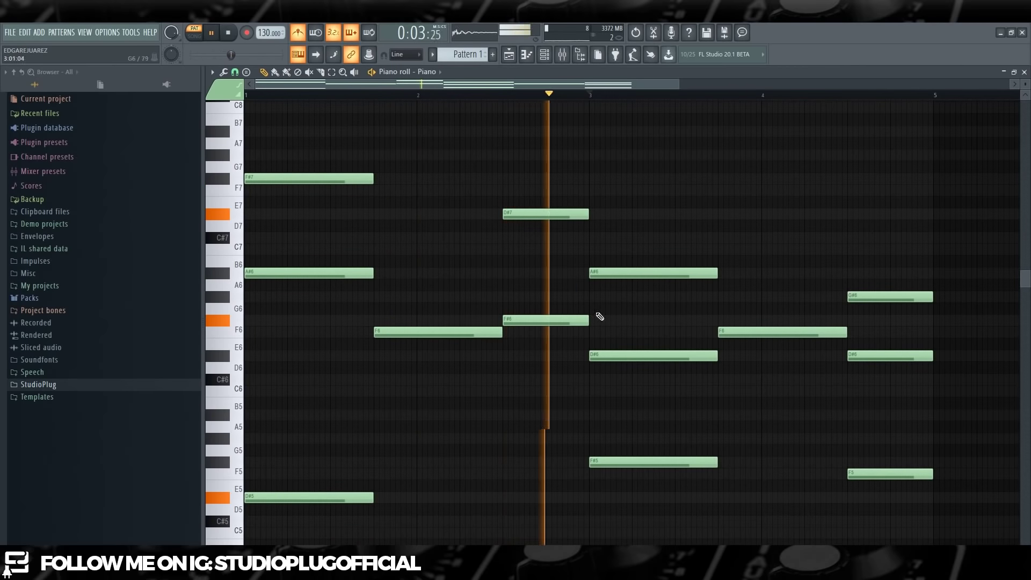
Step: Select only the D#5, F#5 and F5 bass notes and apply quick legato so each extends to the following bass note
left_click_drag(953, 451, 949, 480)
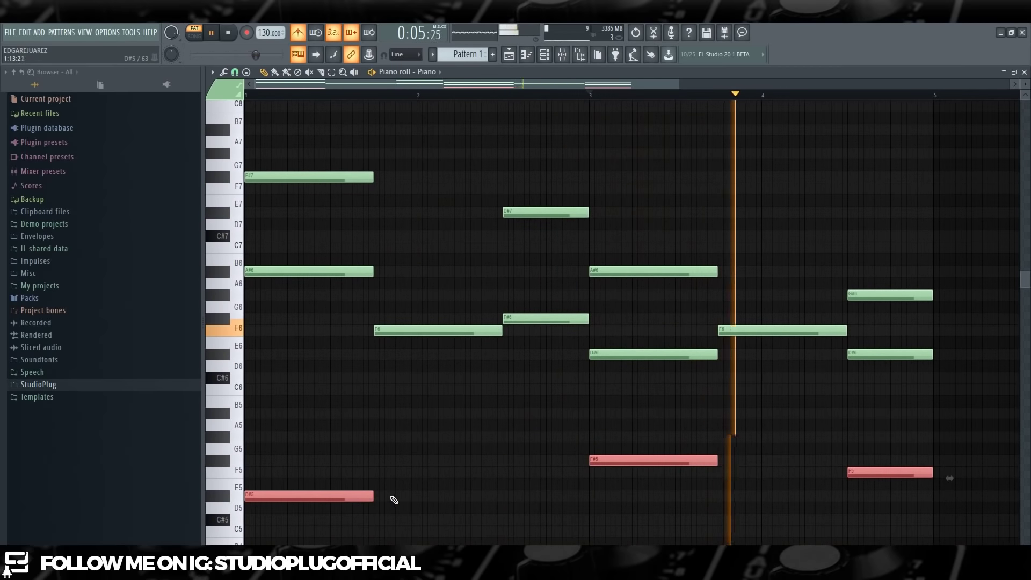
key("ctrl+l")
key("Return")
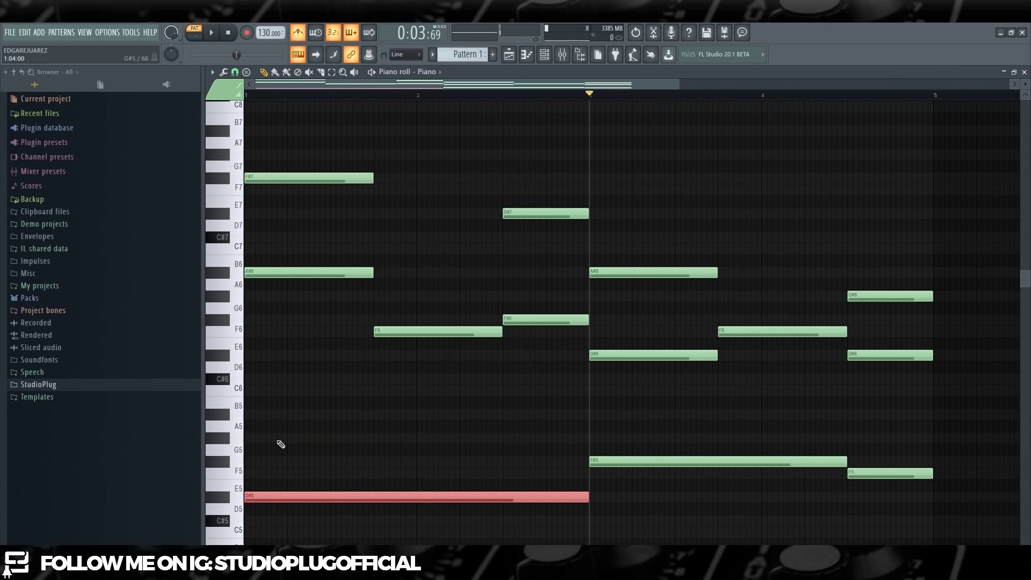
key("Delete")
key("ctrl+alt+z")
key("ctrl+alt+z")
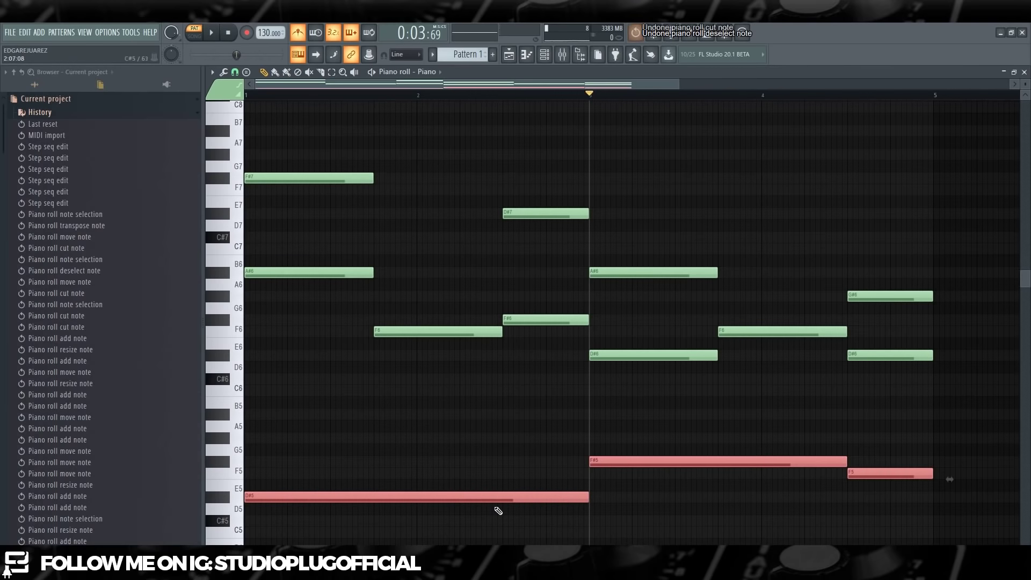
Step: Duplicate the three selected bass notes two octaves lower, onto D#3, F#3 and F3
left_click(286, 515)
left_click_drag(282, 500, 283, 496)
left_click_drag(228, 415, 285, 496)
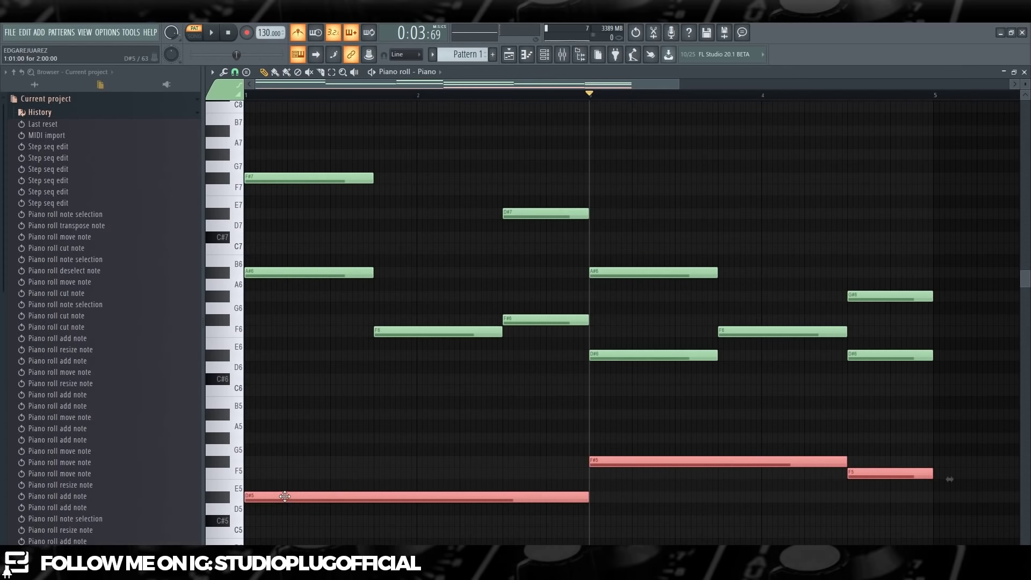
left_click(290, 497)
right_click(293, 500, "ctrl")
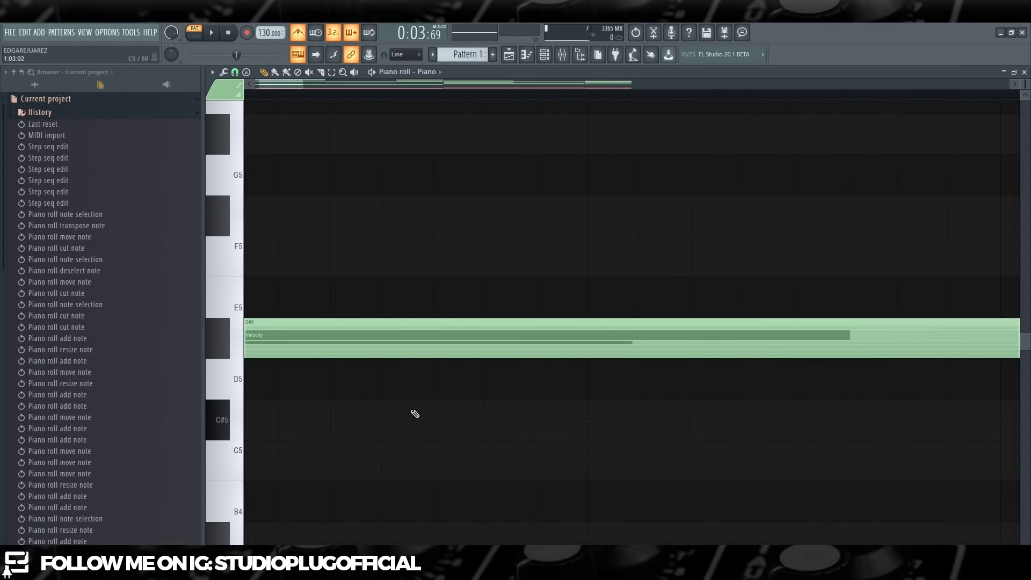
right_click(415, 414, "ctrl")
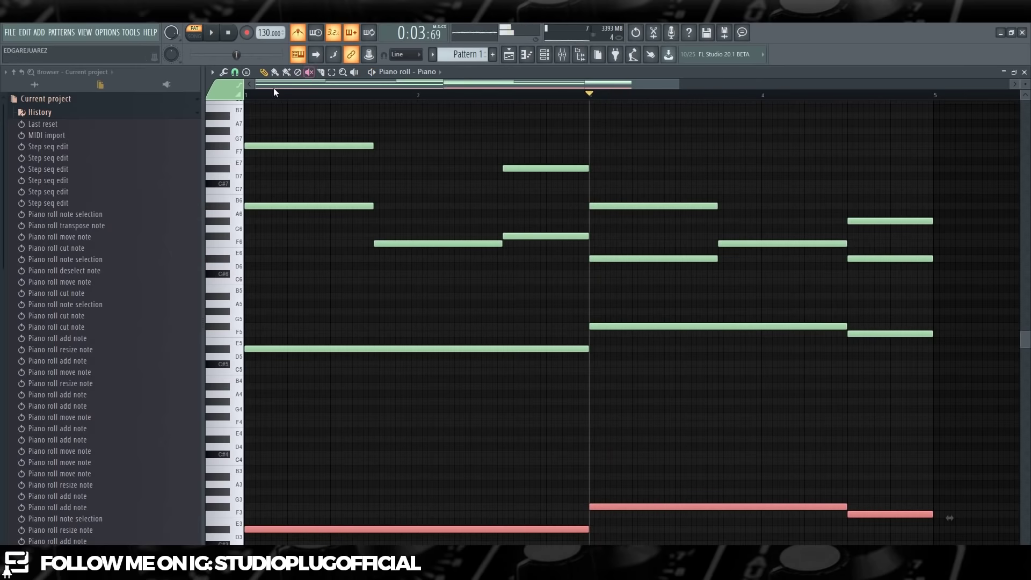
Step: Audition the duplicated bass notes, lower them one more octave to D#2, F#2 and F2, and deselect them
key("space")
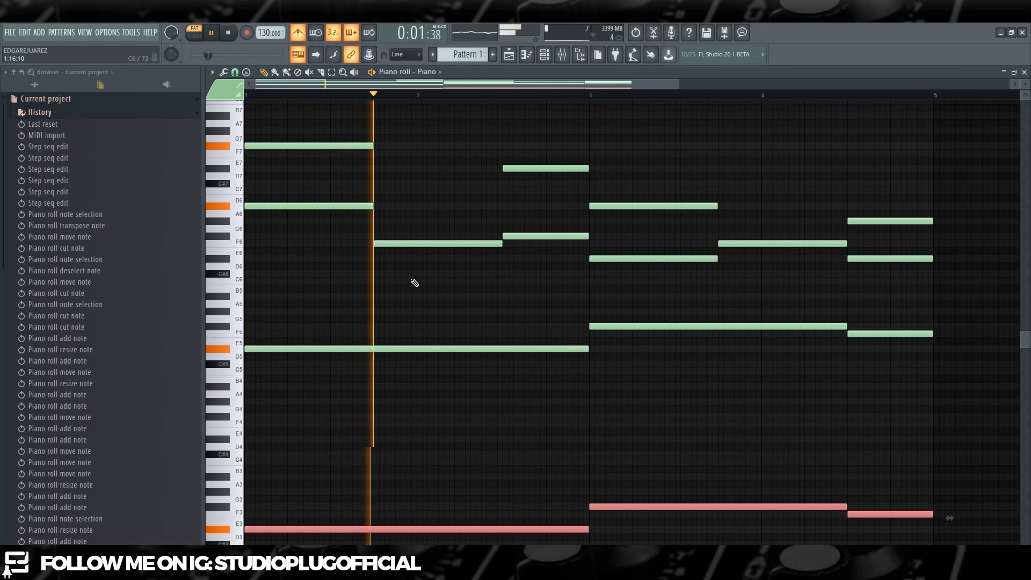
key("Delete")
key("space")
key("space")
scroll(396, 454, "down", 3)
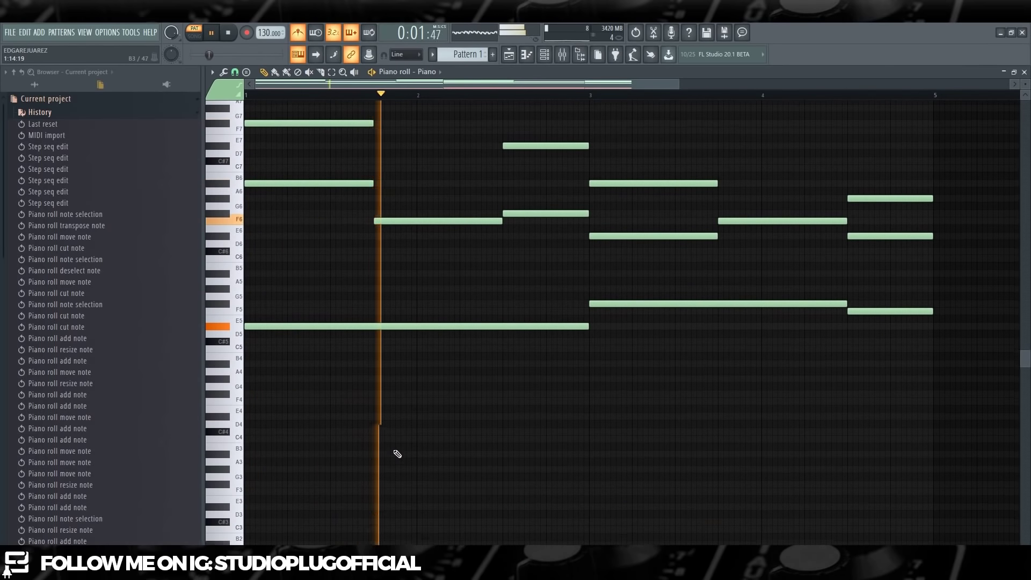
scroll(397, 454, "down", 1)
scroll(390, 458, "down", 1, "alt")
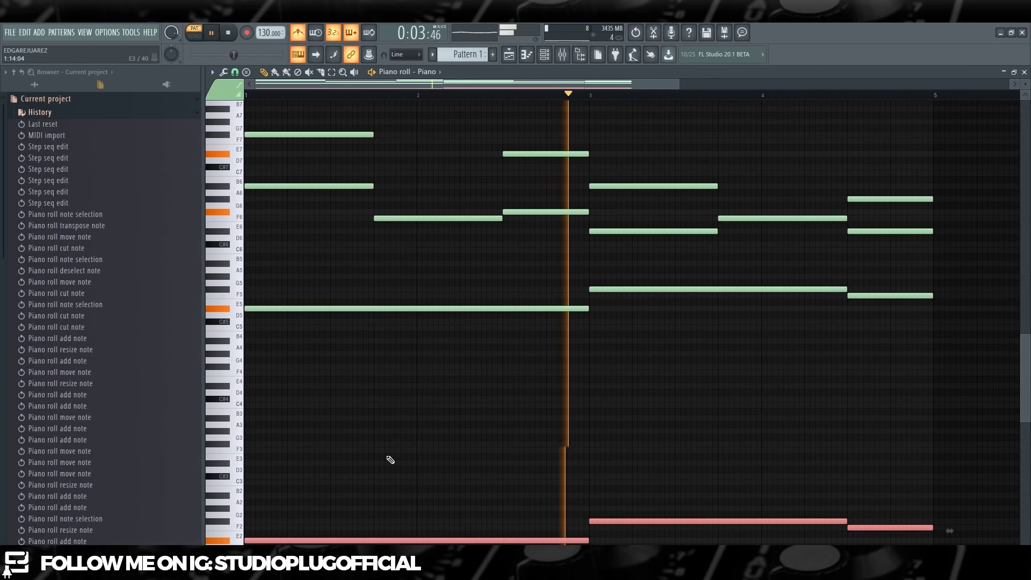
right_click(451, 452)
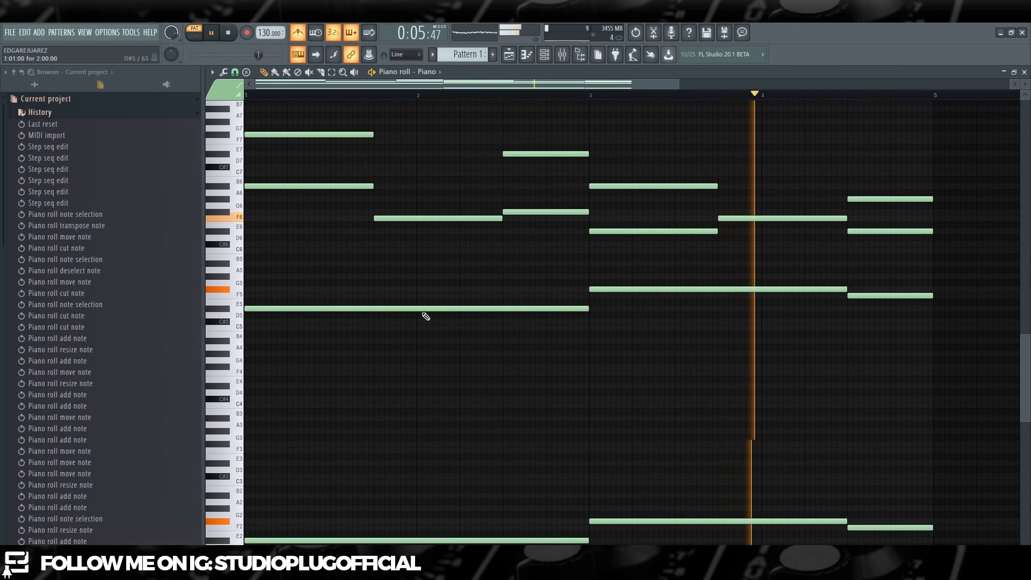
Step: Duplicate the four-bar phrase until it fills sixteen bars, and lower the copied notes in bars 9 to 16 by one octave
key("ctrl+b")
right_click(427, 368, "ctrl")
left_click_drag(226, 110, 258, 542, "ctrl")
key("ctrl+b")
key("ctrl+Down")
right_click(584, 358, "ctrl")
right_click(629, 307, "ctrl")
right_click(601, 445)
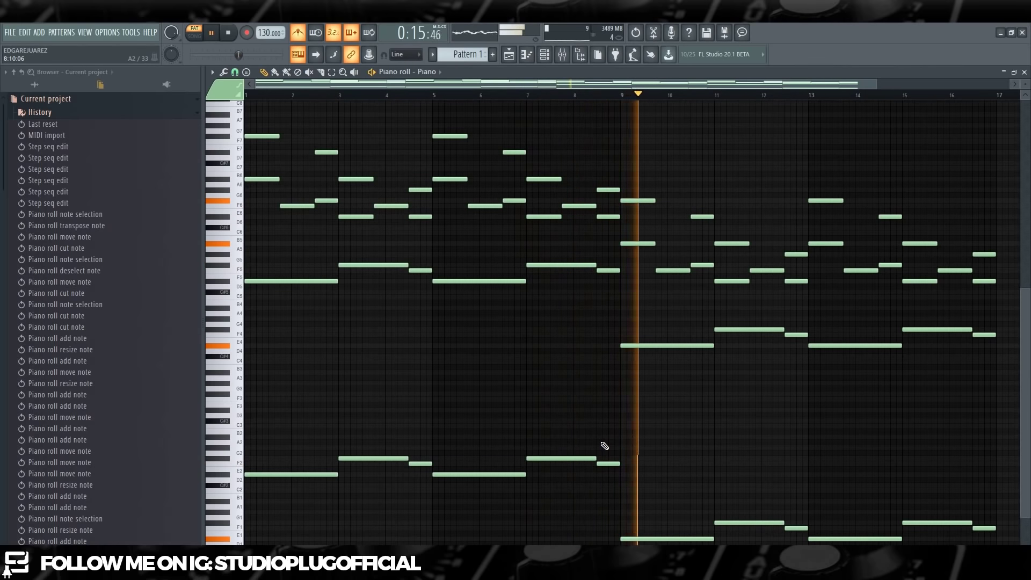
Step: Raise only the lowest bass notes in bars 9 to 16 by one octave, deselect them, and play the pattern through
left_click_drag(618, 490, 886, 543)
key("ctrl+Up")
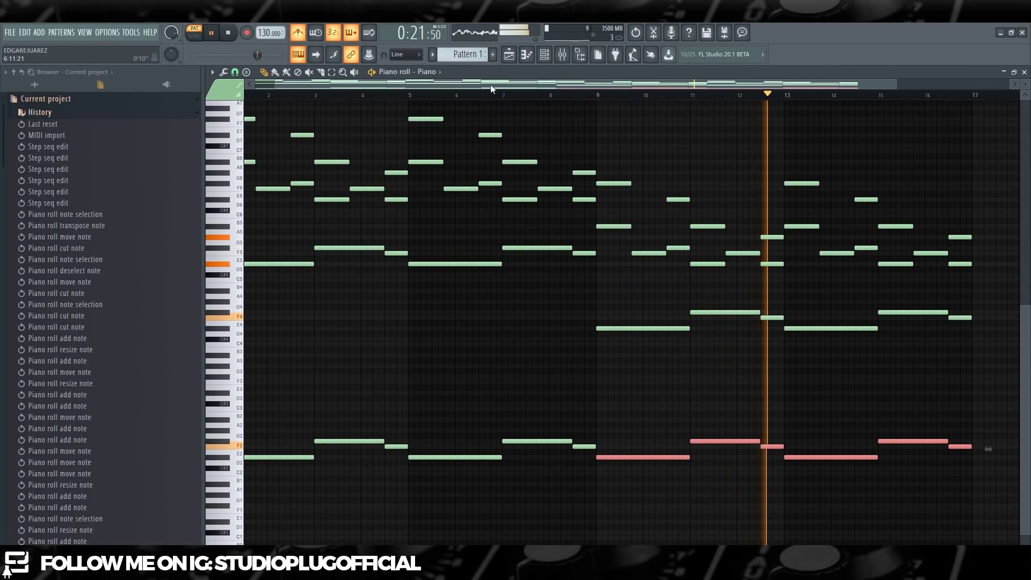
left_click_drag(488, 87, 378, 102)
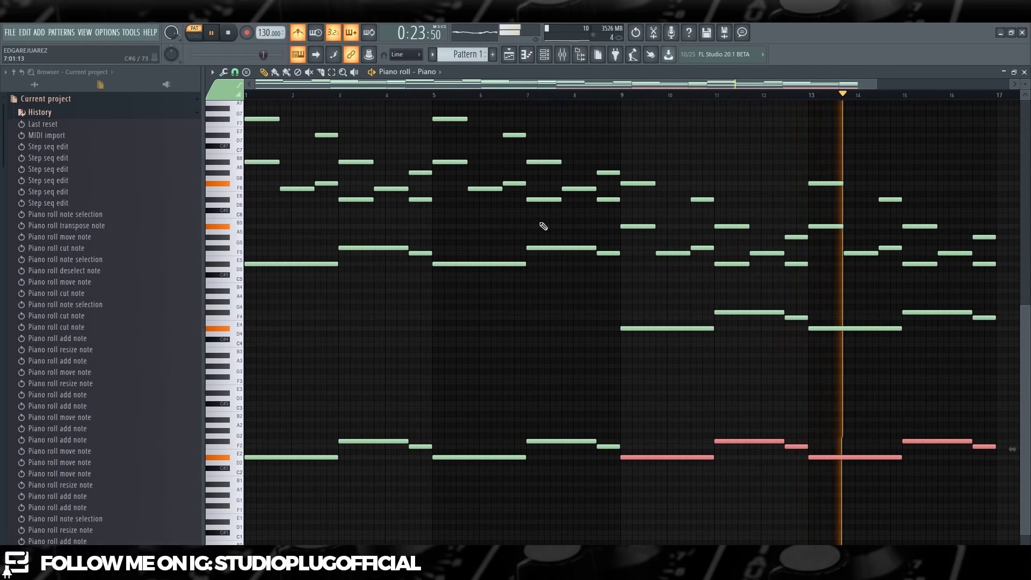
left_click(569, 338, "ctrl")
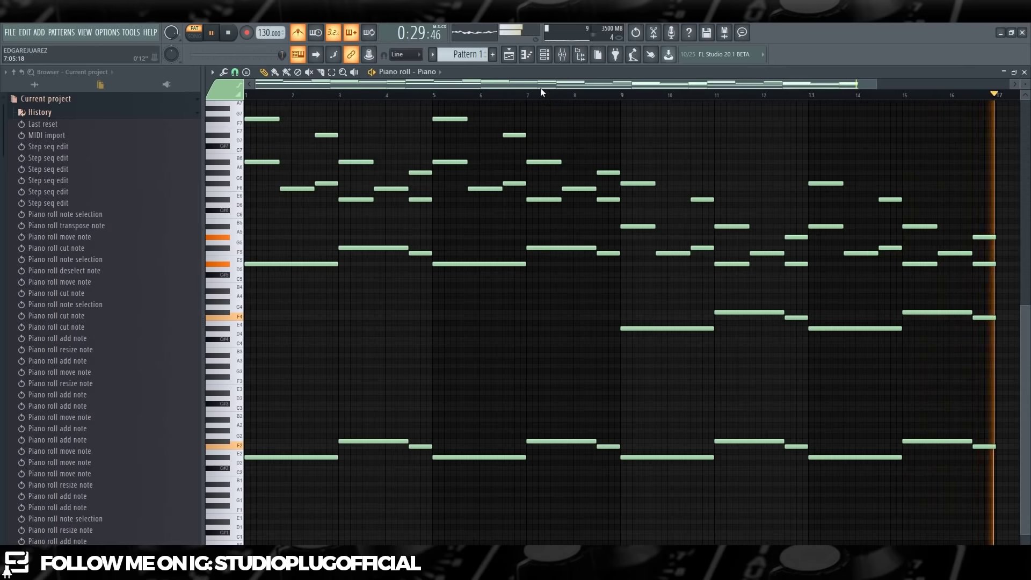
key("space")
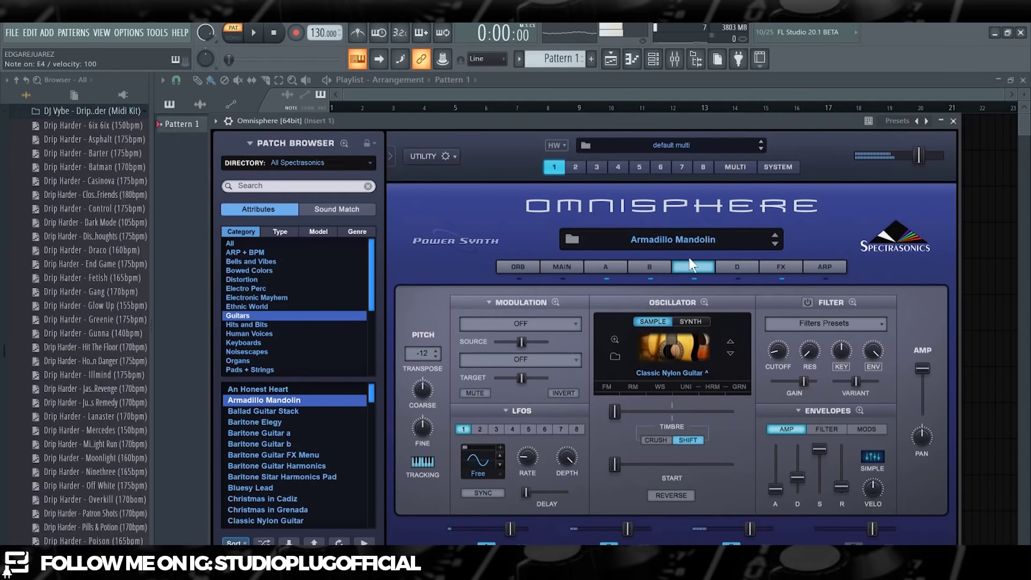
Step: Set the pitch transpose of Omnisphere's layer C to 0
left_click(423, 355)
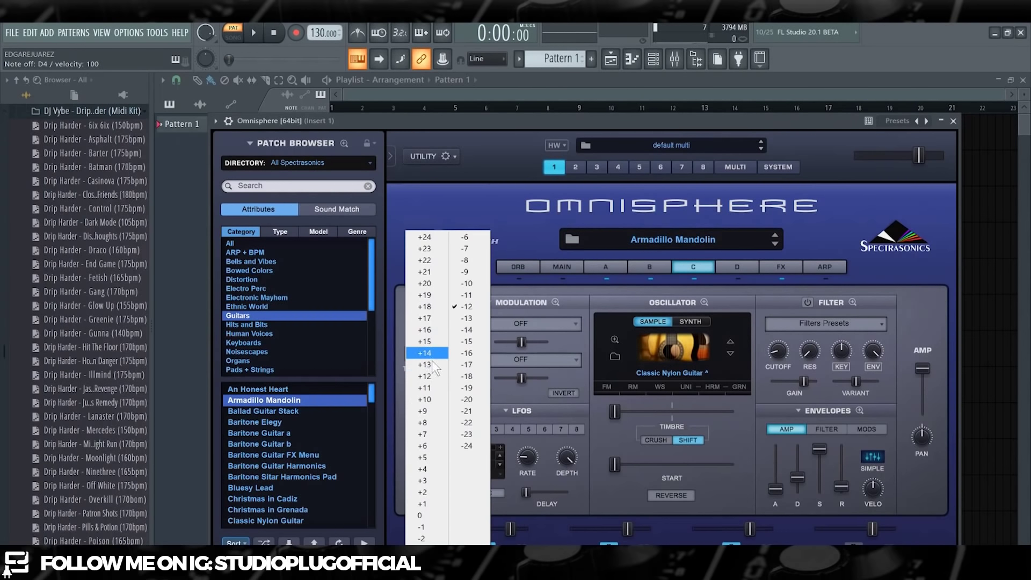
left_click(418, 516)
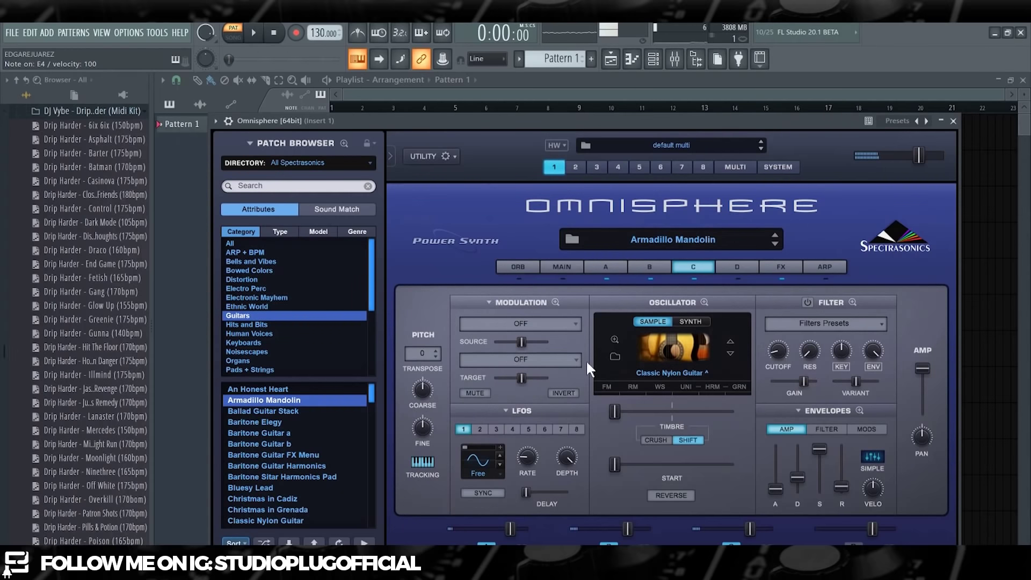
Step: Try layer A with a pitch transpose of 0, and restore it to +12
left_click(652, 263)
left_click(617, 265)
left_click(423, 354)
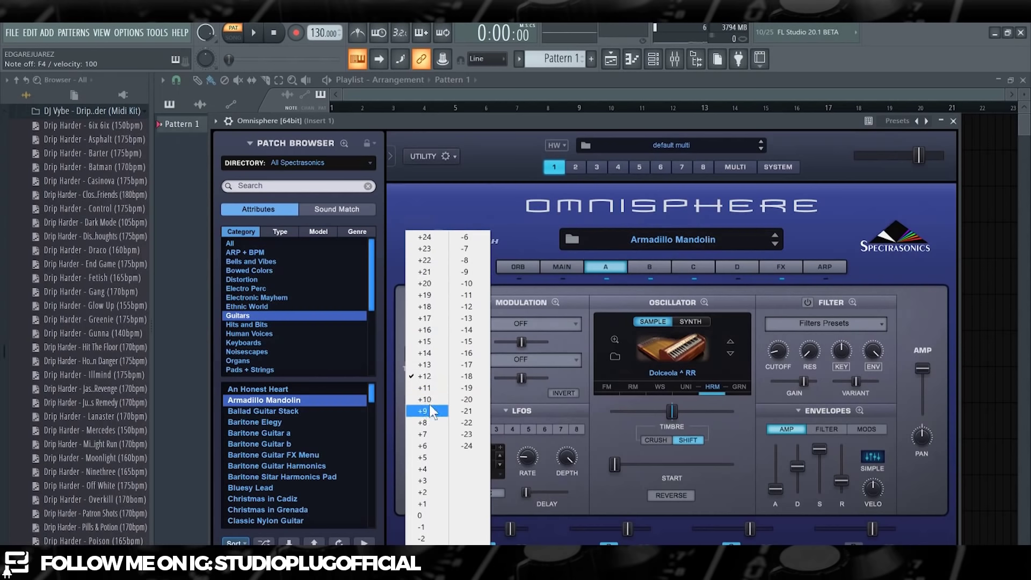
left_click(423, 517)
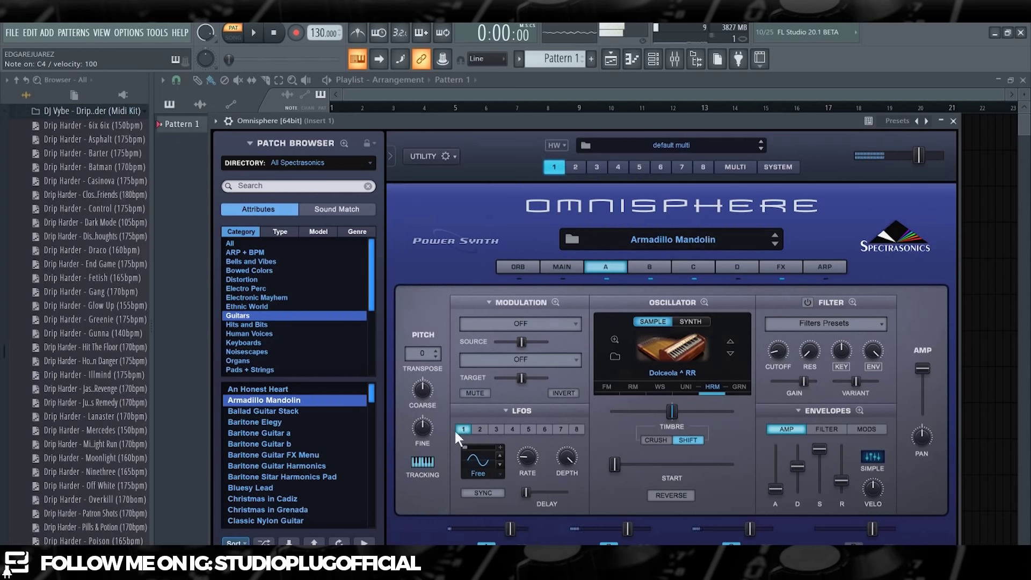
left_click(423, 354)
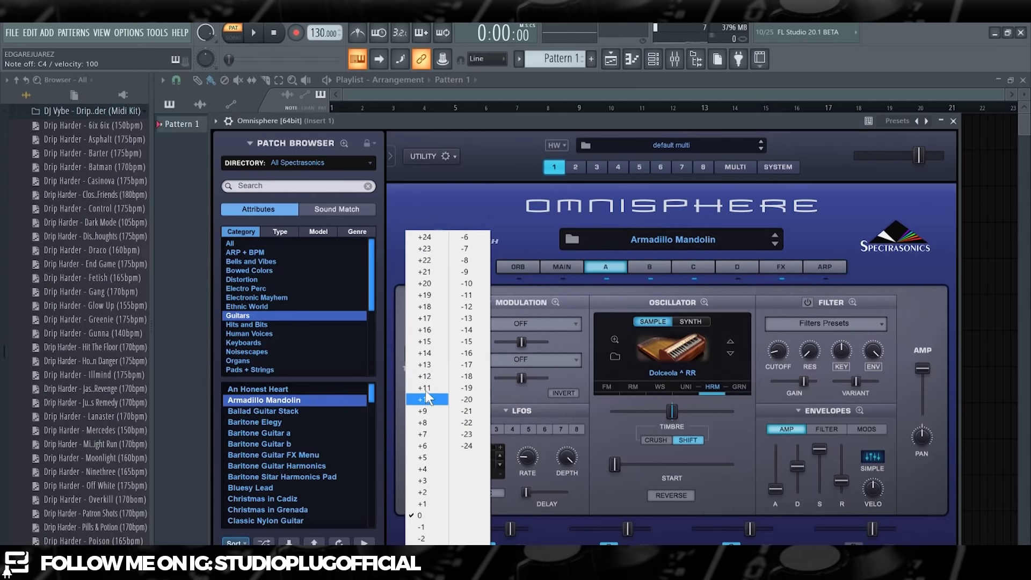
left_click(427, 376)
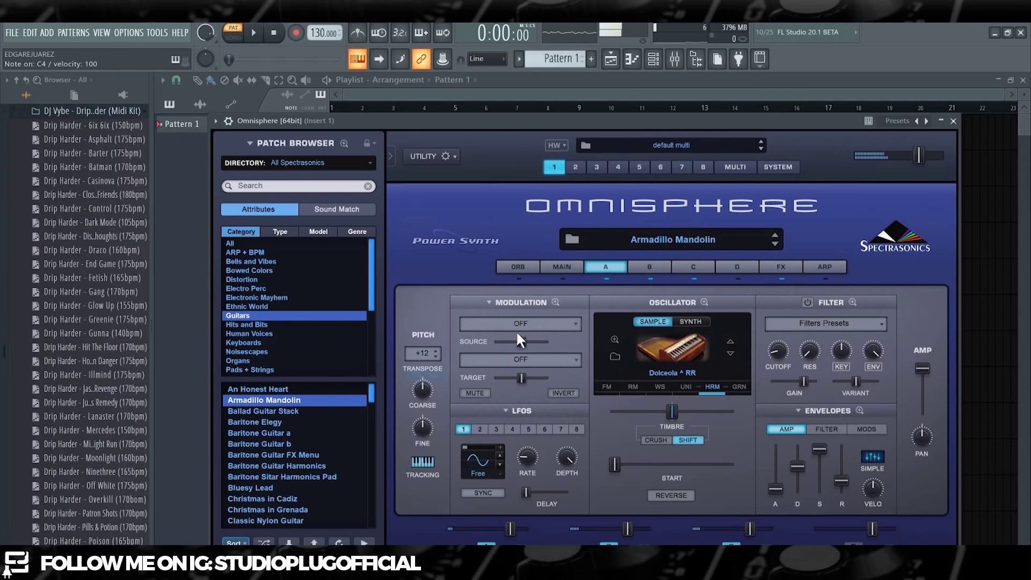
Step: Load the Drip Harder - Asphalt (175bpm) MIDI file onto the Omnisphere channel, play it and adjust the channel's volume
left_click(653, 59)
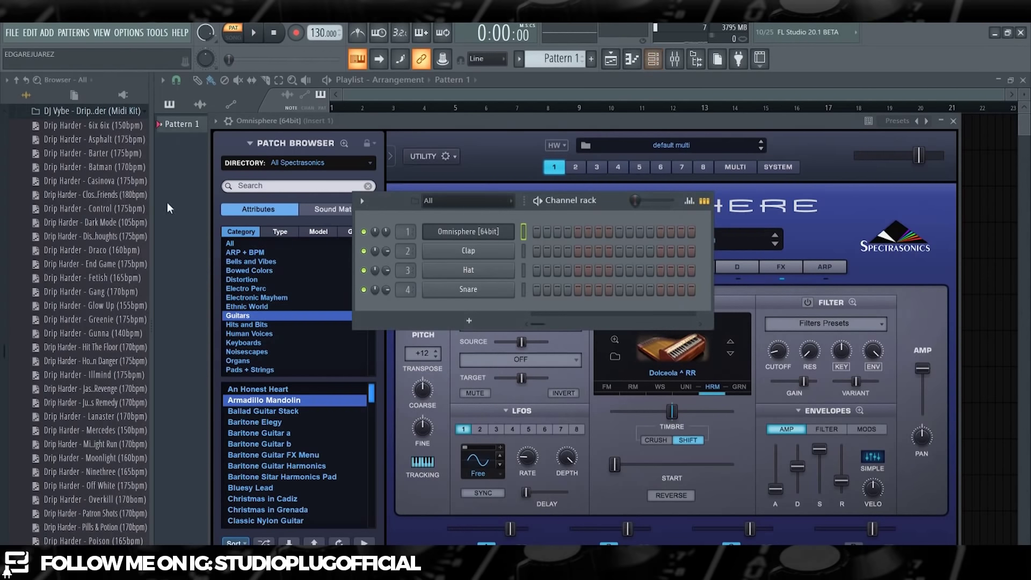
right_click(112, 143)
left_click(118, 141)
key("space")
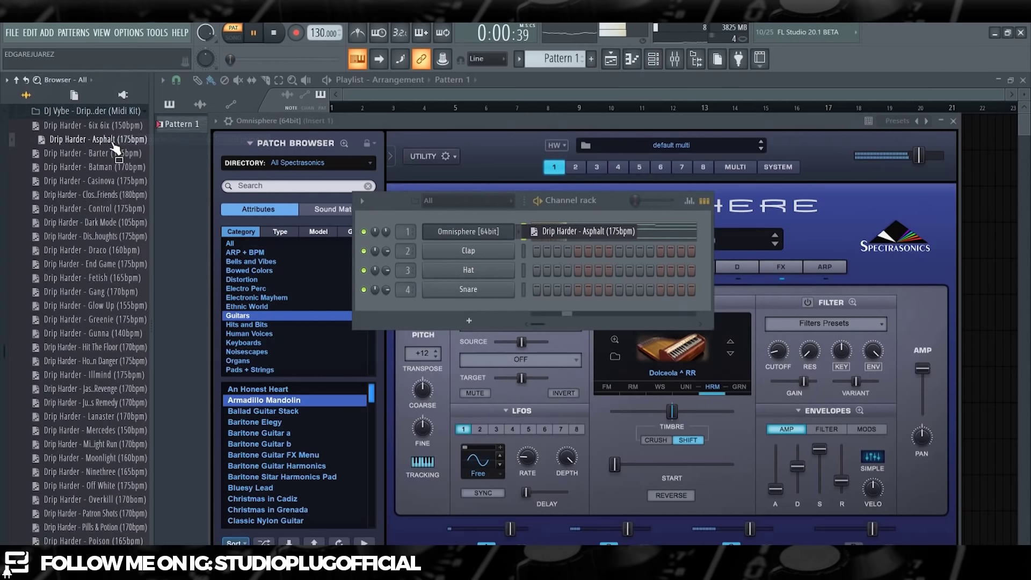
left_click_drag(387, 233, 387, 232)
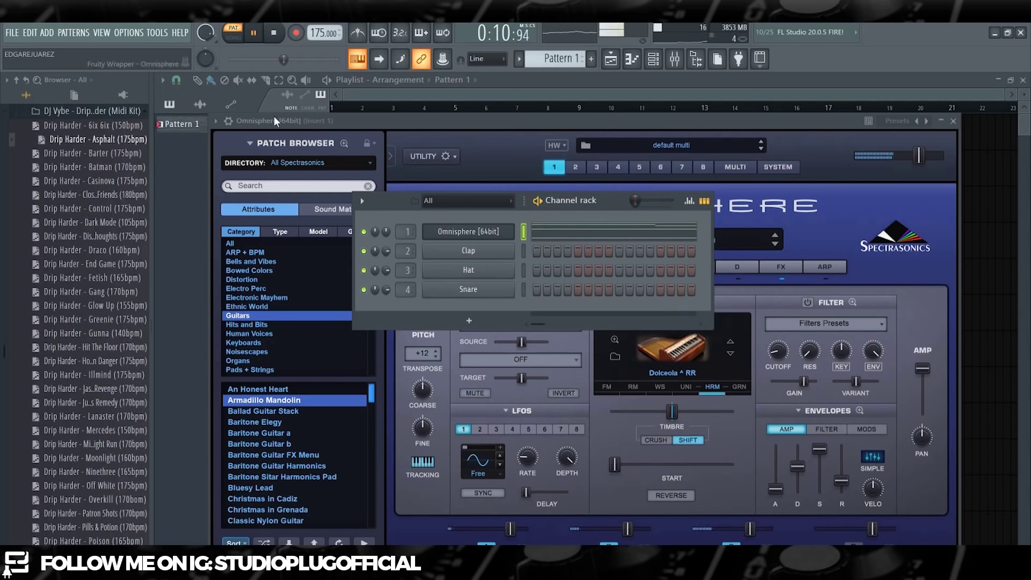
Step: Set the tempo to 150 BPM and collapse the Drip Harder MIDI kit folder in the browser
left_click(110, 113)
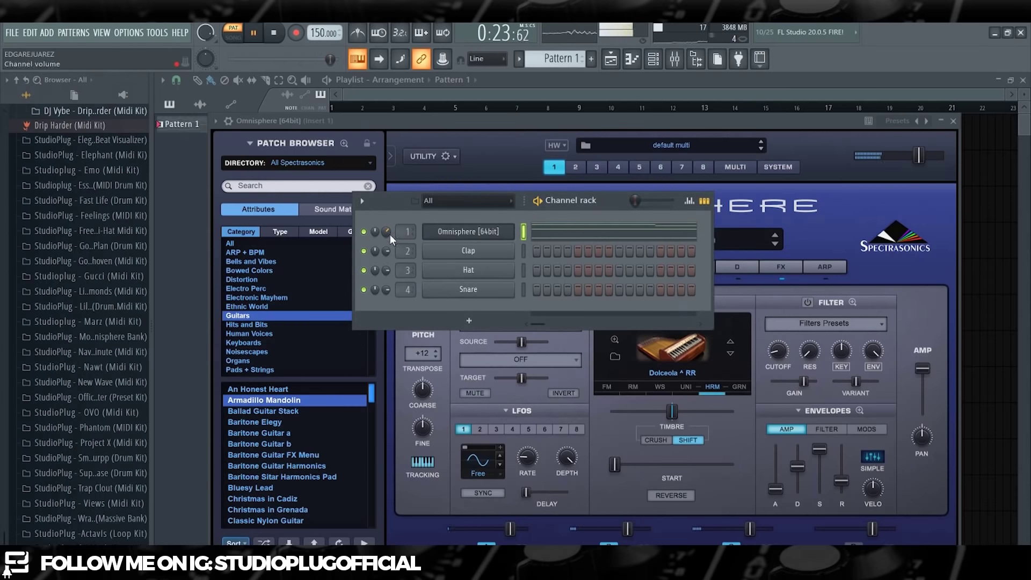
scroll(65, 160, "up", 10)
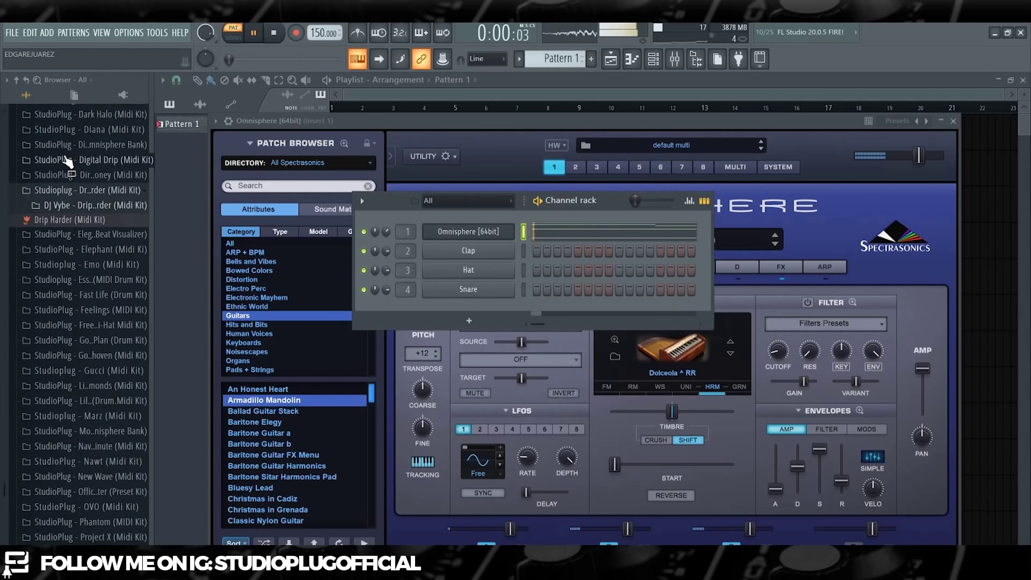
scroll(64, 157, "up", 4)
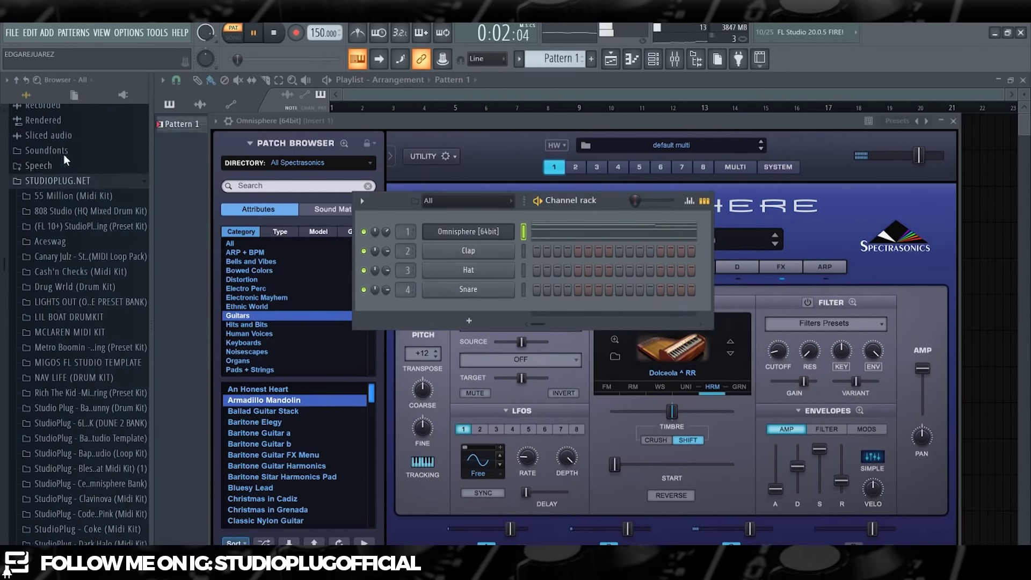
Step: Add a Spring Verb effect below the Precision Compressor in Omnisphere's common effects rack
left_click(784, 265)
left_click(486, 383)
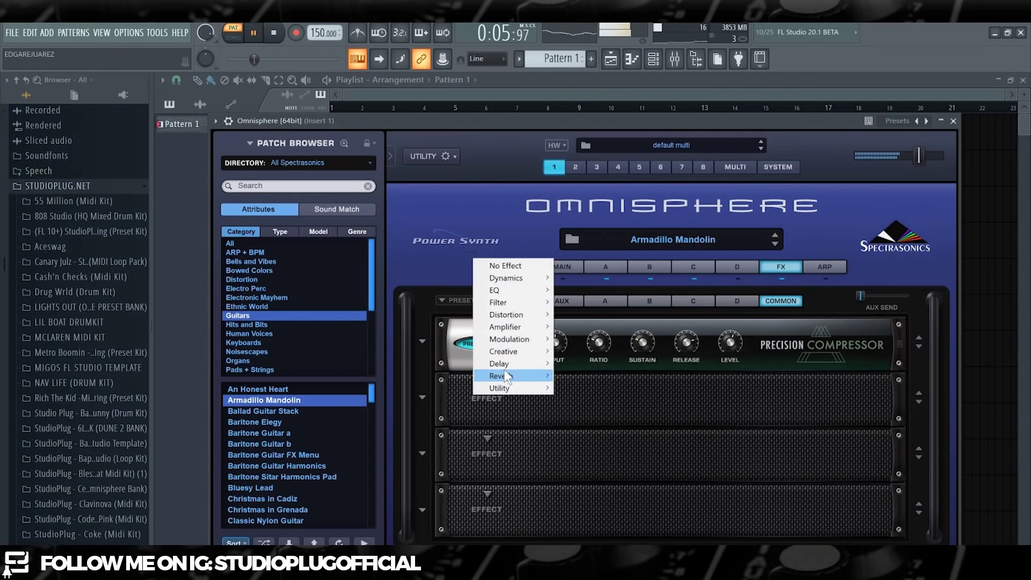
mouse_move(516, 376)
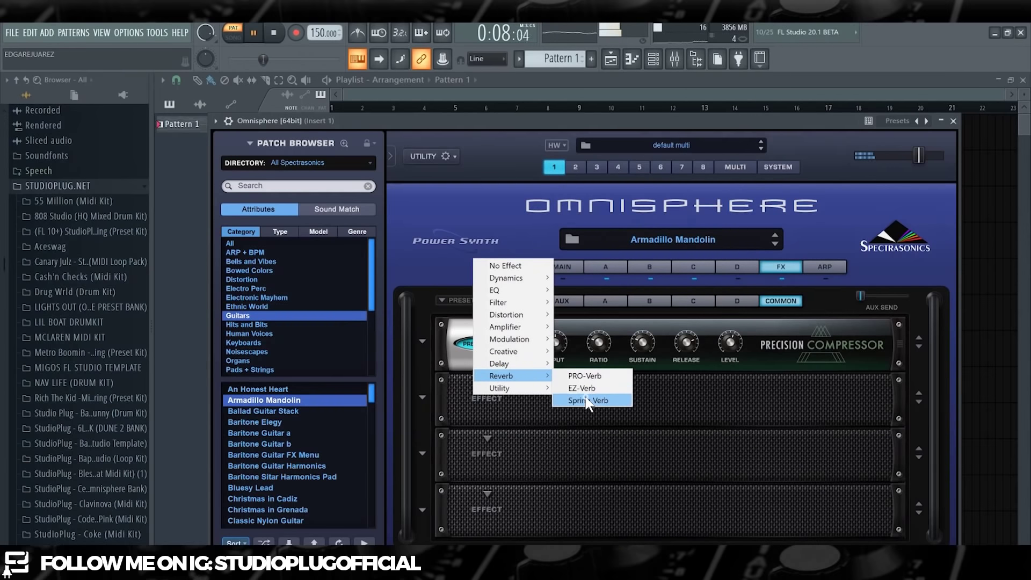
left_click(589, 400)
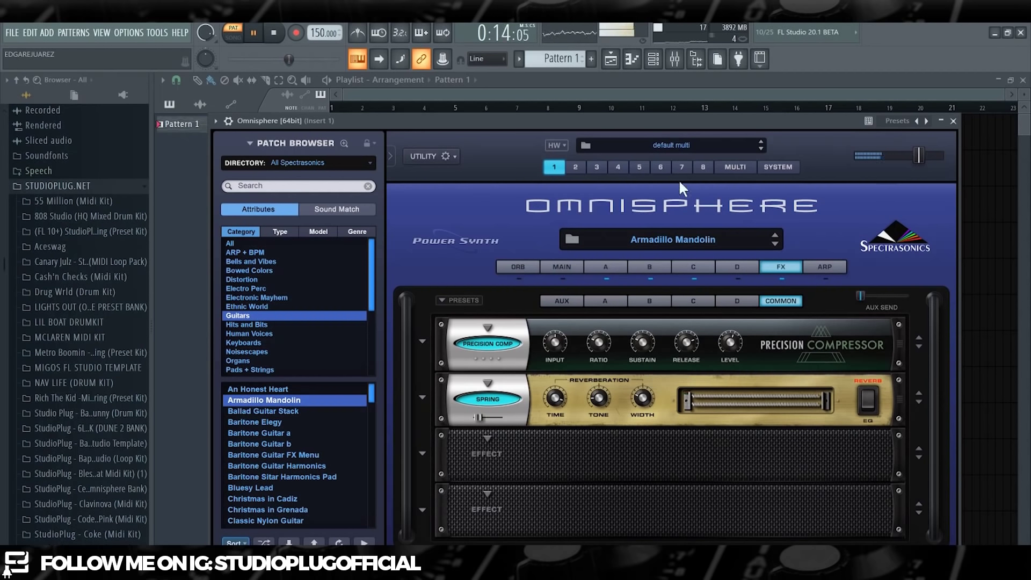
Step: Load Fruity Parametric EQ 2 into the first effect slot of mixer track Insert 1
left_click(659, 63)
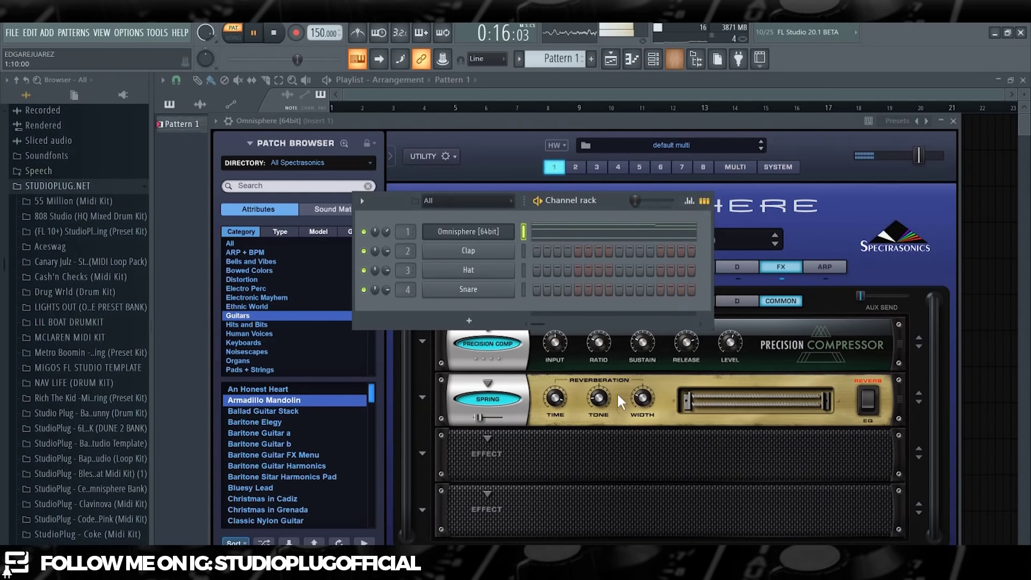
left_click(675, 59)
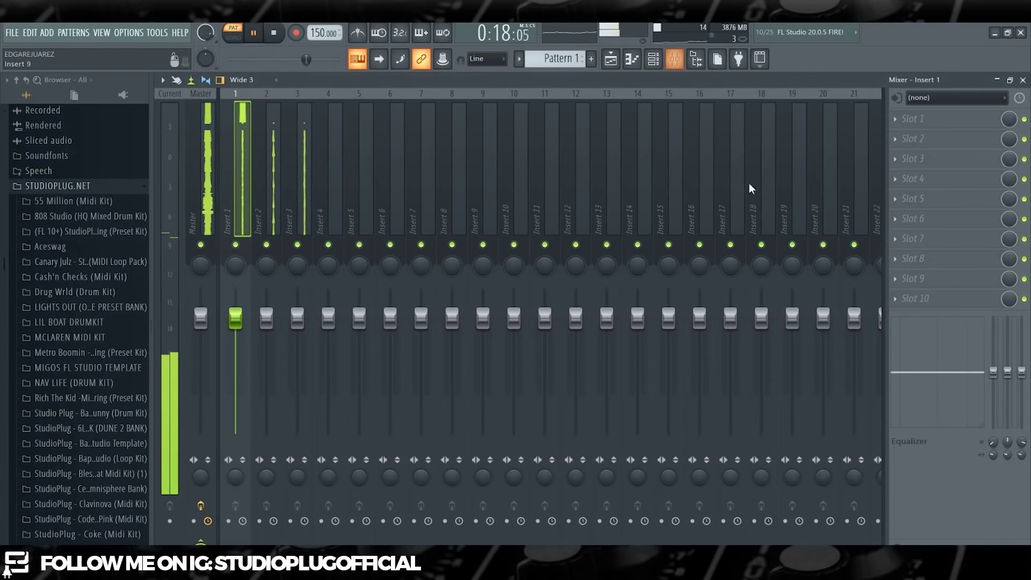
left_click(920, 123)
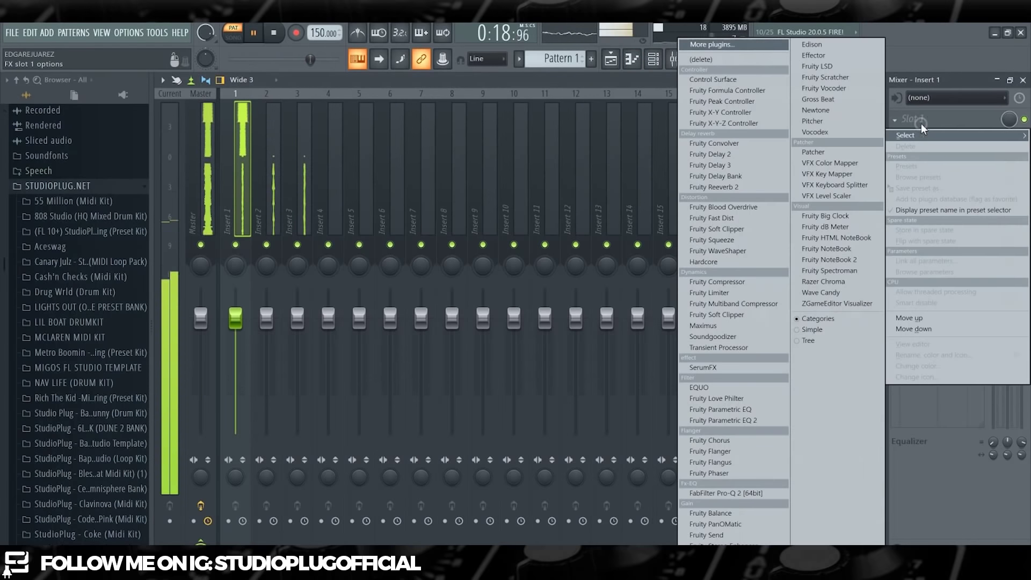
left_click(752, 421)
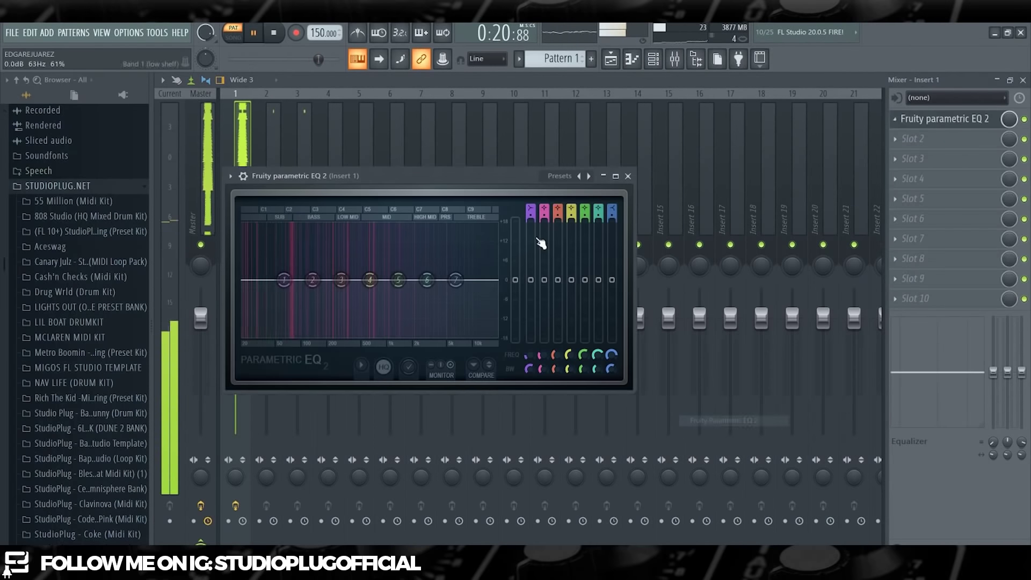
Step: Apply the 20Hz + 18kHz cut preset to the equalizer and raise its low-cut point to just below 100 Hz
left_click(591, 182)
left_click(616, 210)
left_click_drag(245, 279, 294, 280)
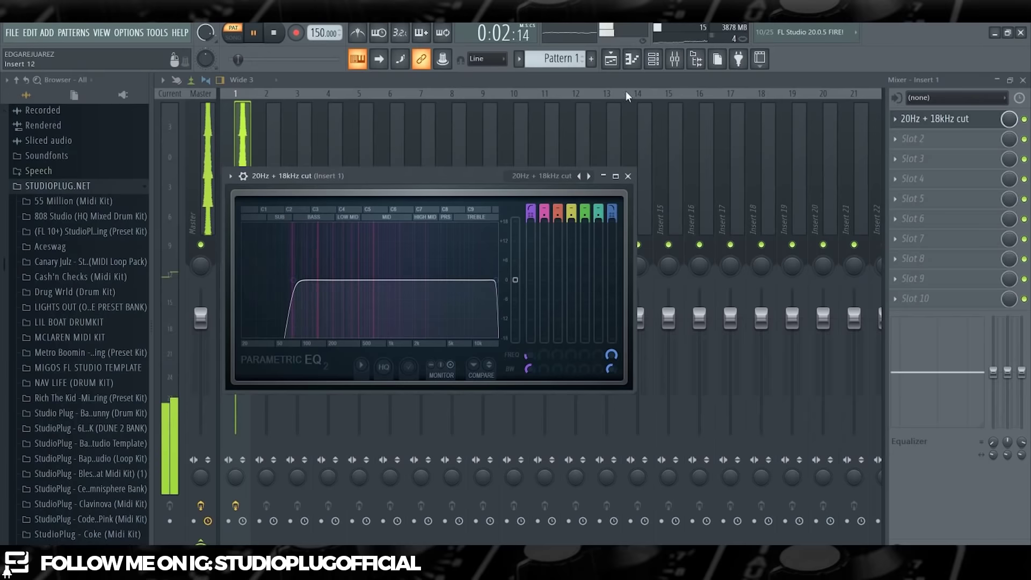
Step: Load the D.W 808- 8th sample from the Drug Wrld drum kit's 808s folder onto the Clap channel
left_click(653, 58)
left_click_drag(82, 290, 100, 341)
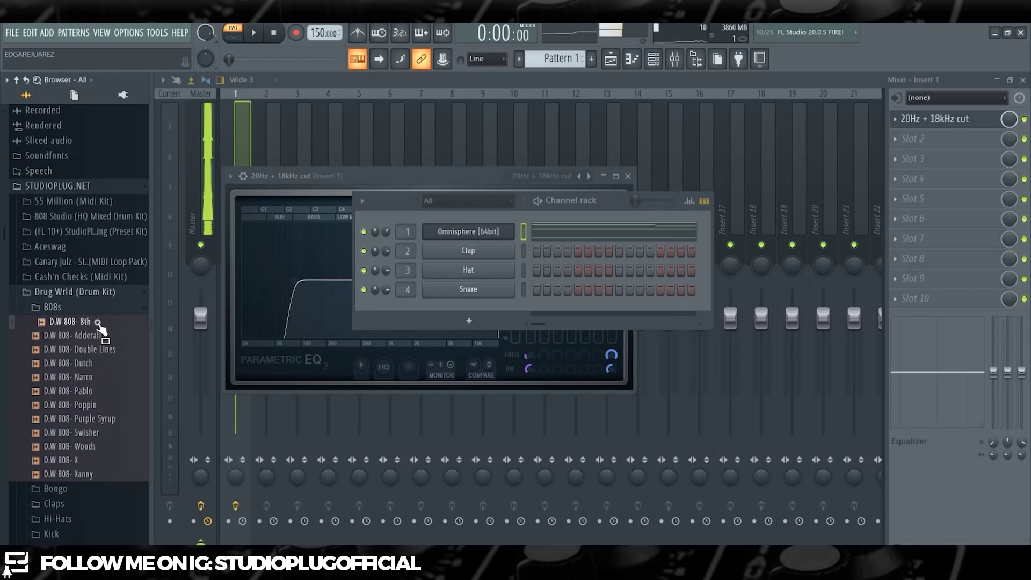
left_click_drag(393, 272, 465, 250)
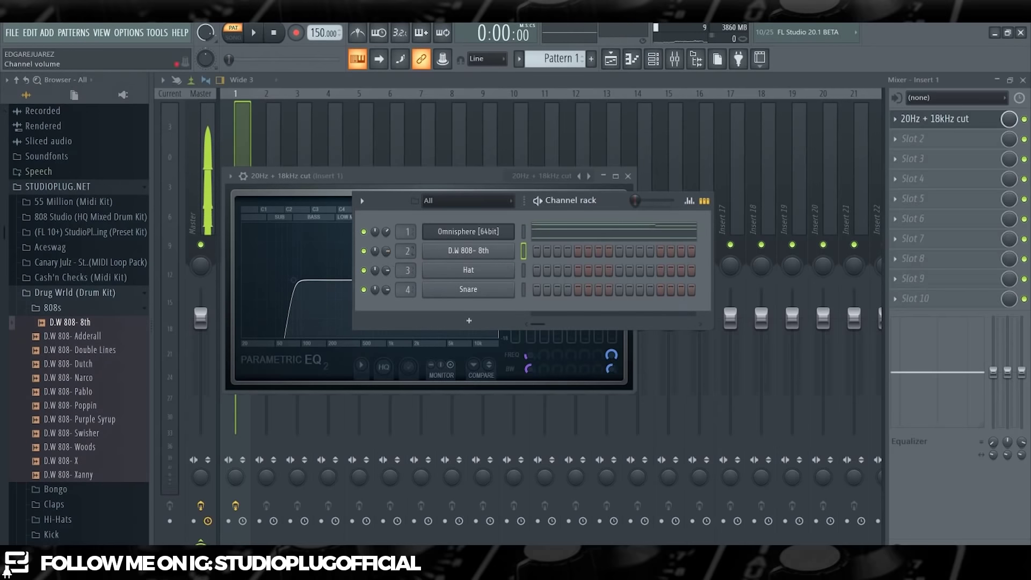
Step: In the 808 channel's piano roll, place two-bar notes on D#5 at bar 1 and F#5 at bar 3, with snap at 1/2 beat
right_click(479, 255)
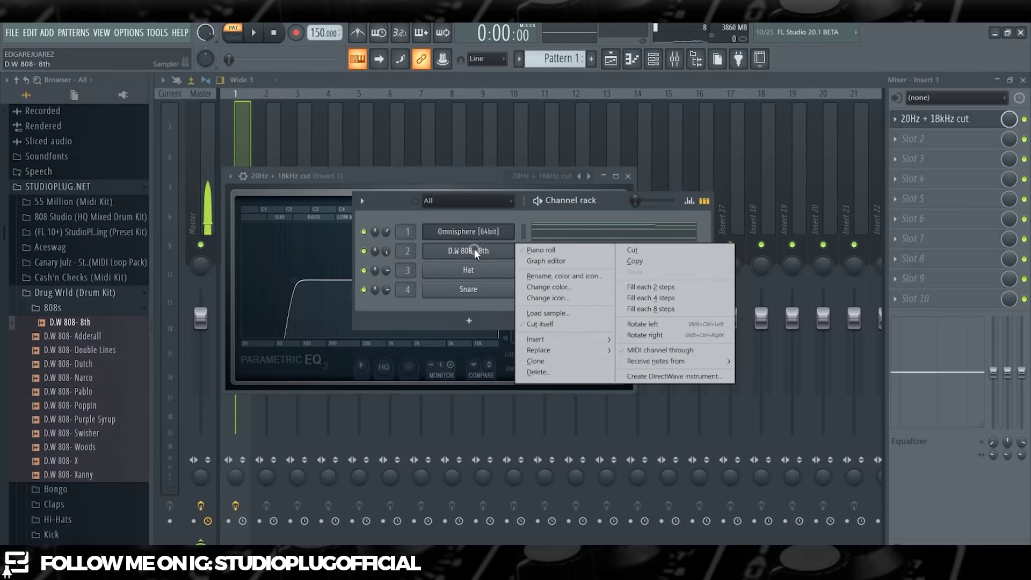
left_click(537, 249)
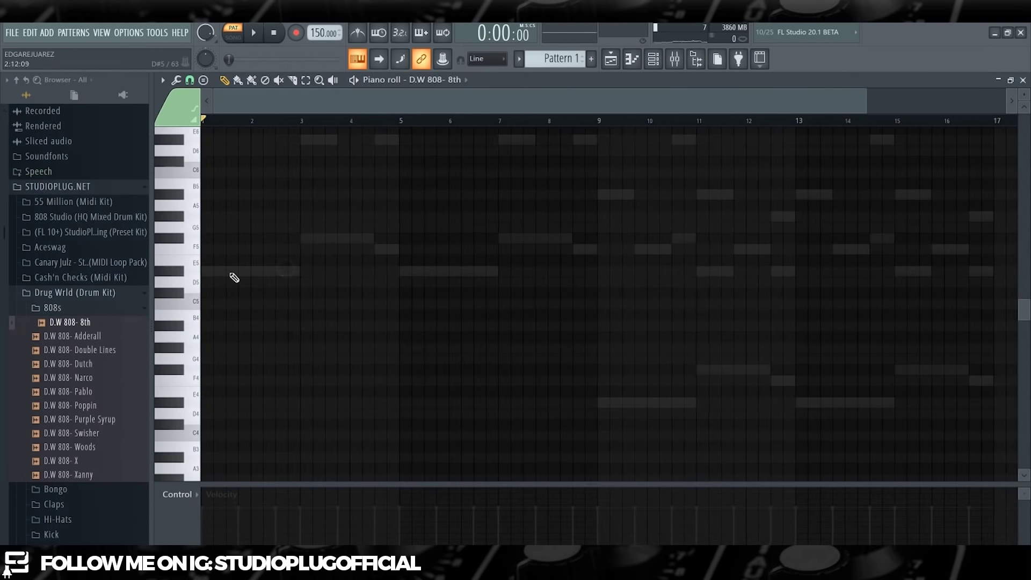
left_click_drag(221, 272, 307, 269)
left_click(328, 239)
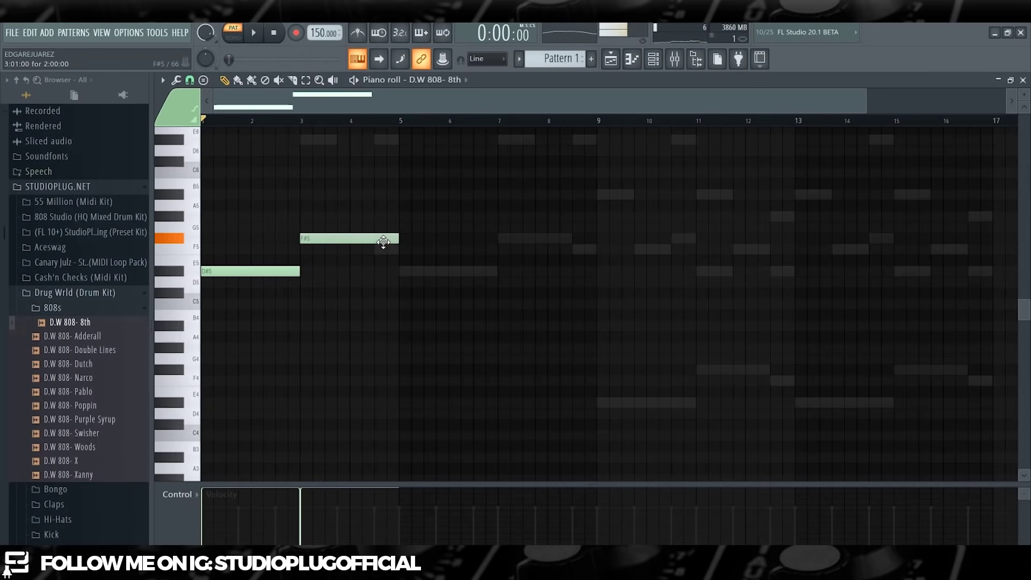
left_click(189, 80)
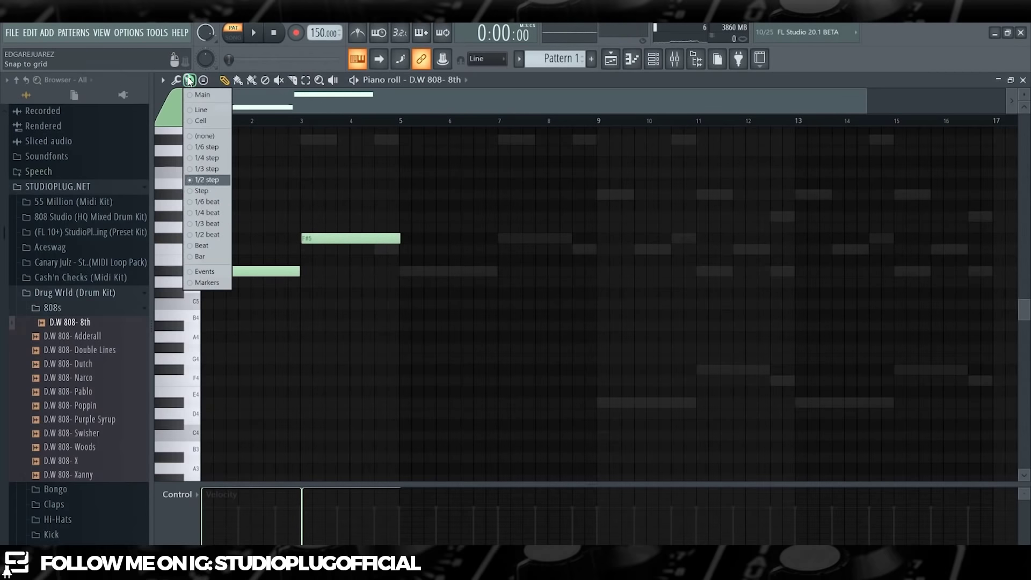
left_click(225, 234)
left_click_drag(321, 239, 323, 240)
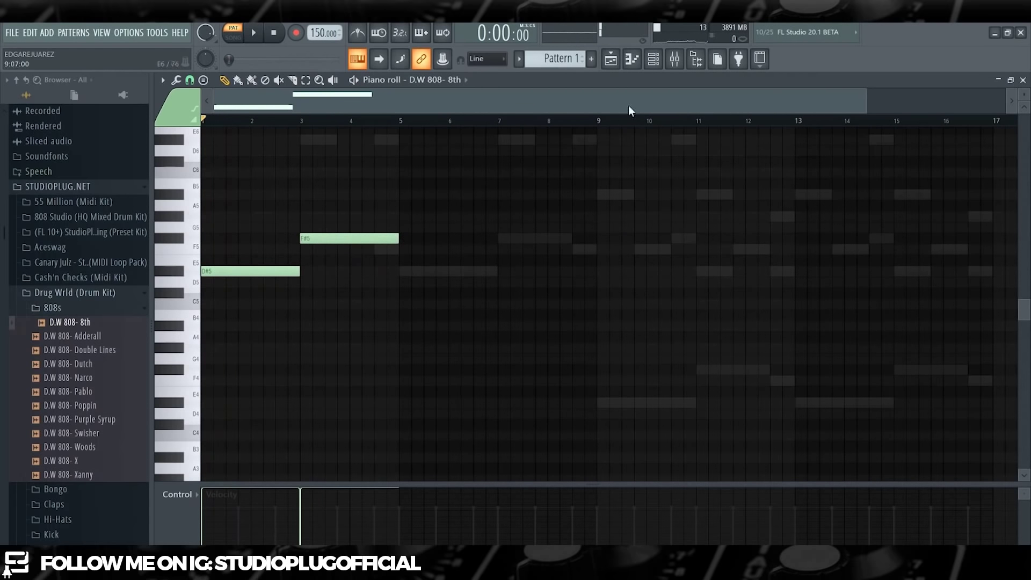
Step: Open the D.W 808- 8th channel's miscellaneous settings, set its volume to about 82%, and return to the piano roll
left_click(653, 61)
left_click(454, 257)
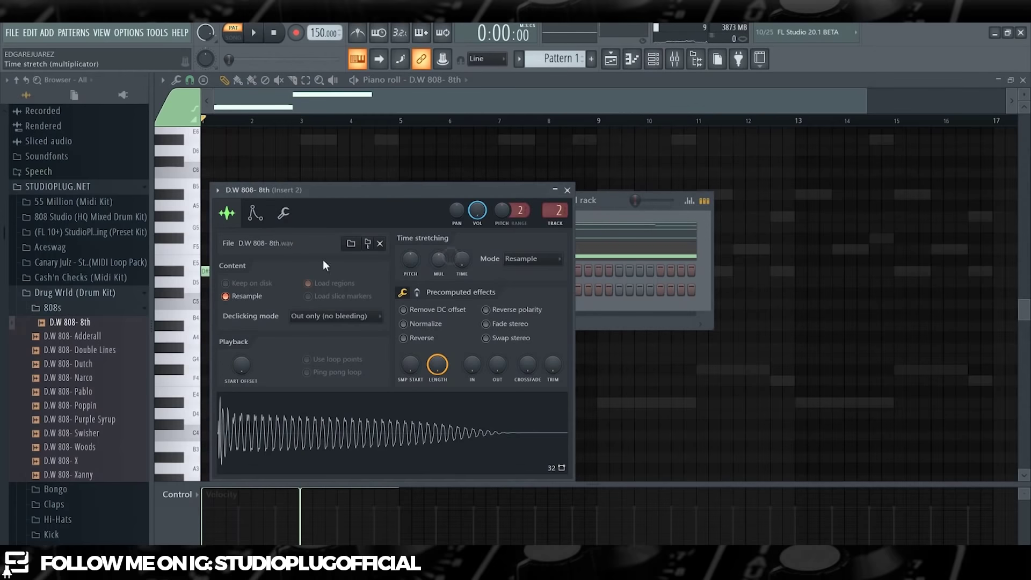
left_click(283, 214)
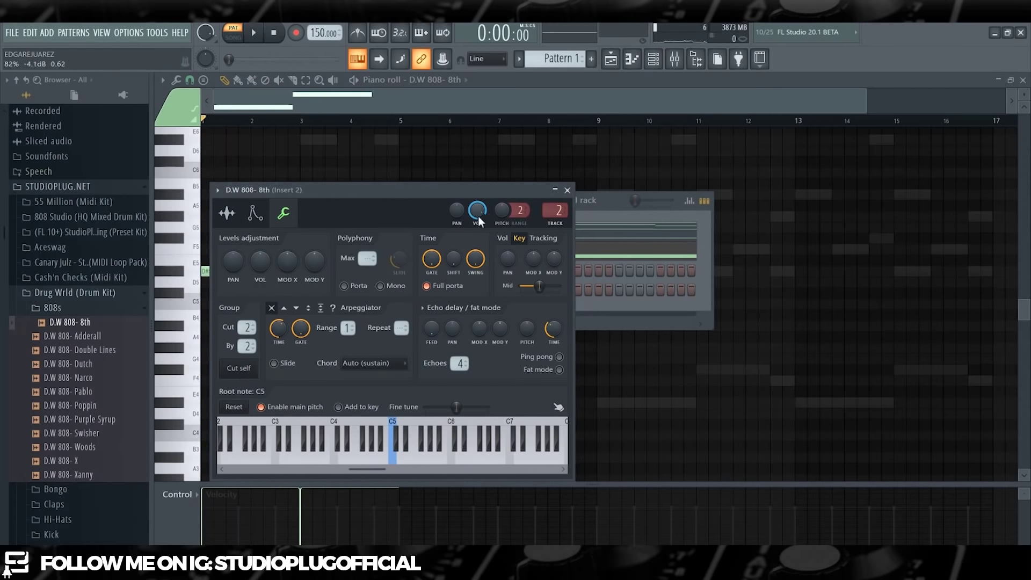
left_click(608, 212)
left_click(527, 101)
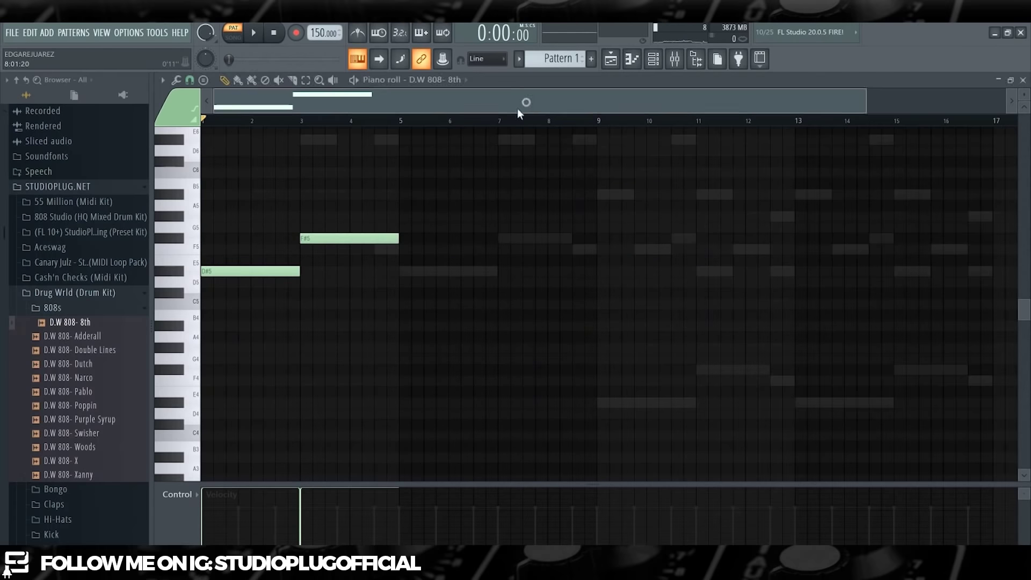
Step: Audition the two 808 notes a semitone up and in higher and lower octaves, and return them to D#5 and F#5
key("space")
key("space")
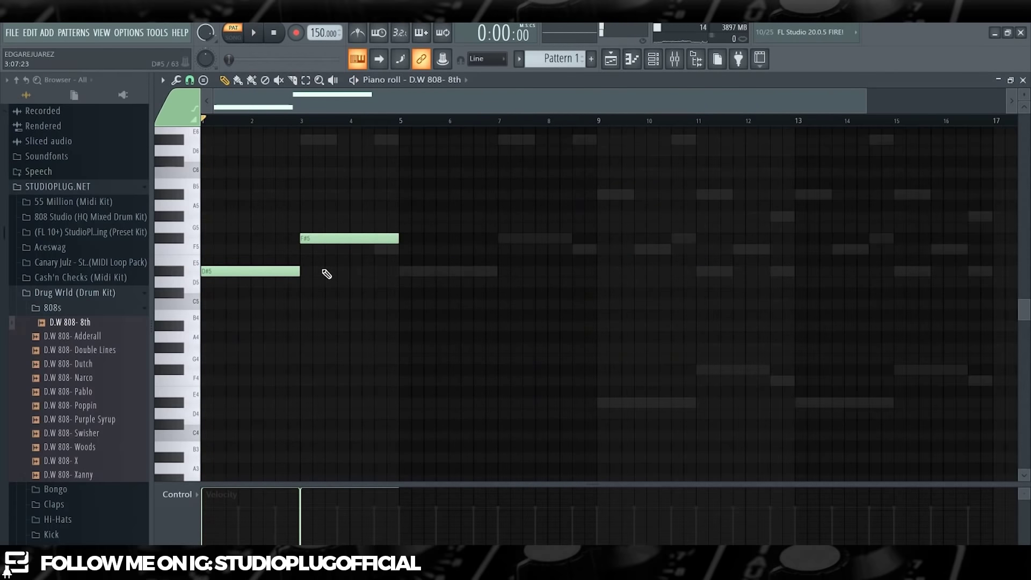
key("shift+Up")
key("space")
key("space")
key("ctrl+Up")
key("space")
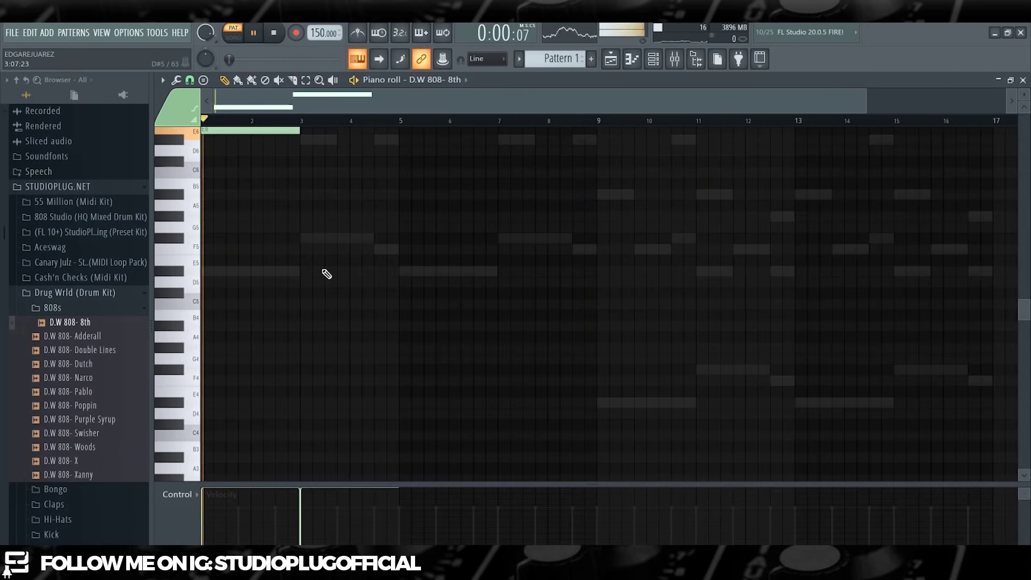
key("space")
key("ctrl+Down")
key("ctrl+Down")
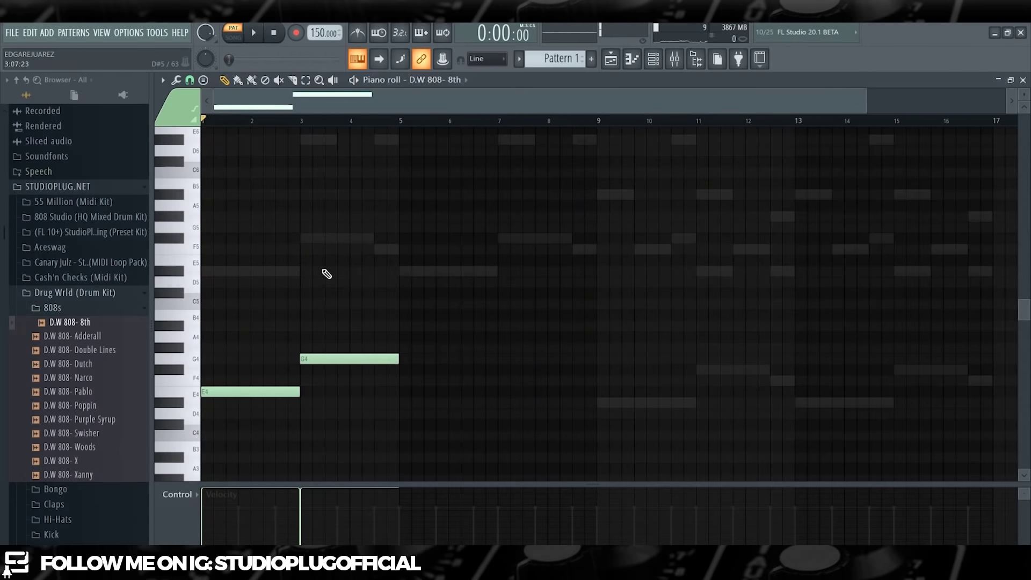
key("ctrl+Up")
key("shift+Down")
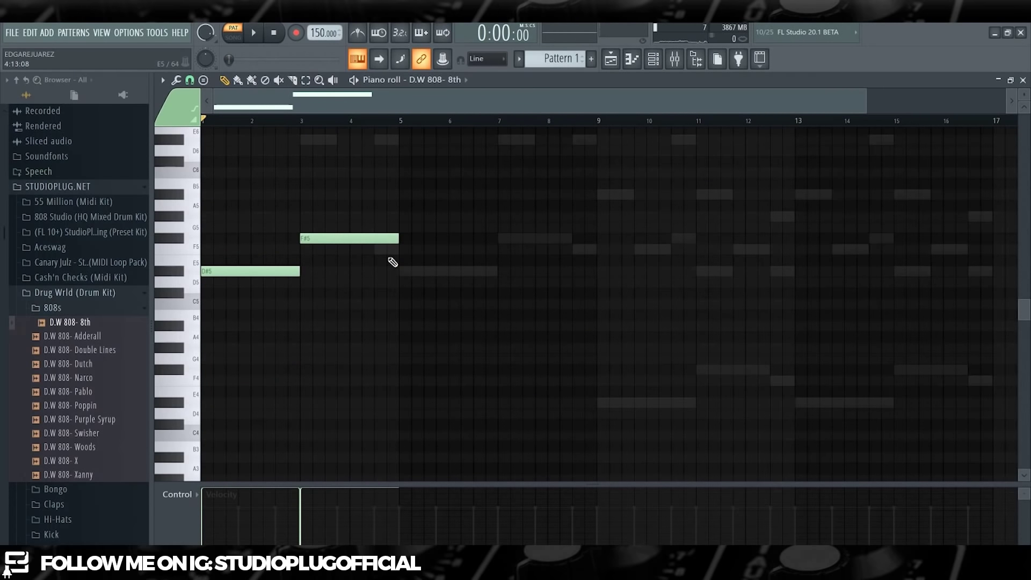
Step: Shorten the F#5 note at bar 3 to one and a half bars and fill the remaining half bar with an F5 note
left_click_drag(398, 240, 373, 252)
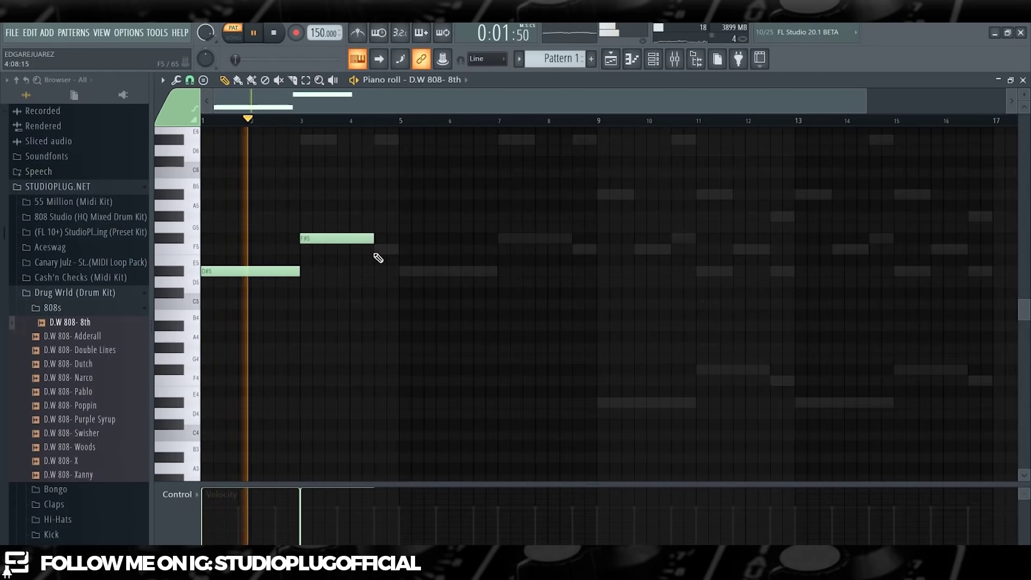
left_click(379, 249)
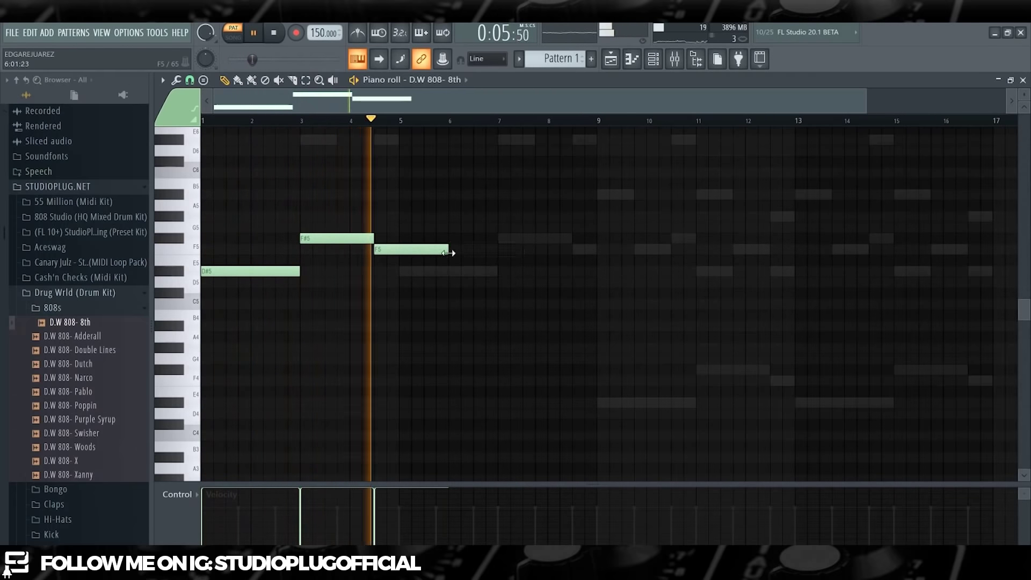
left_click_drag(431, 253, 382, 252)
left_click(407, 271)
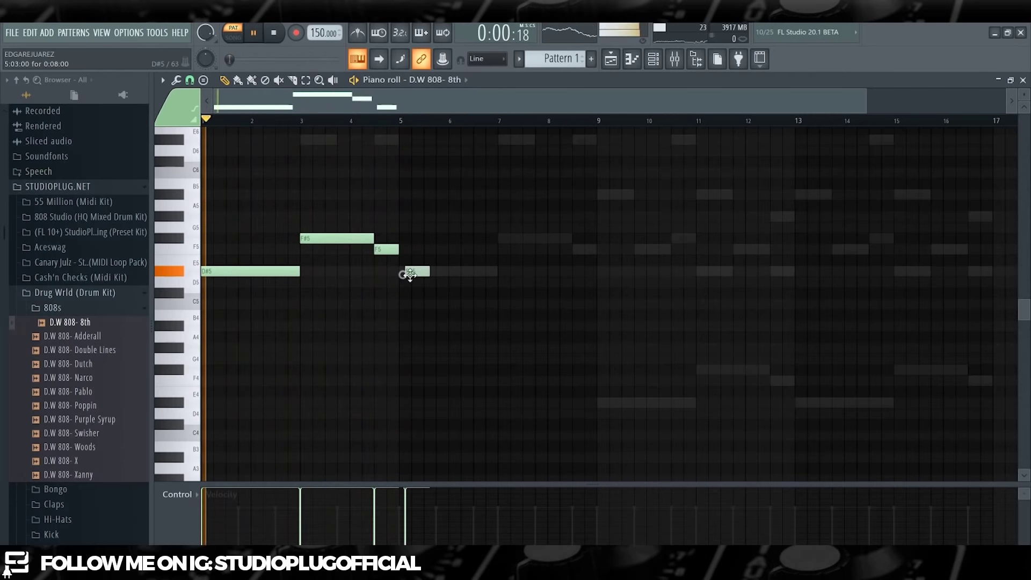
left_click_drag(426, 275, 420, 275)
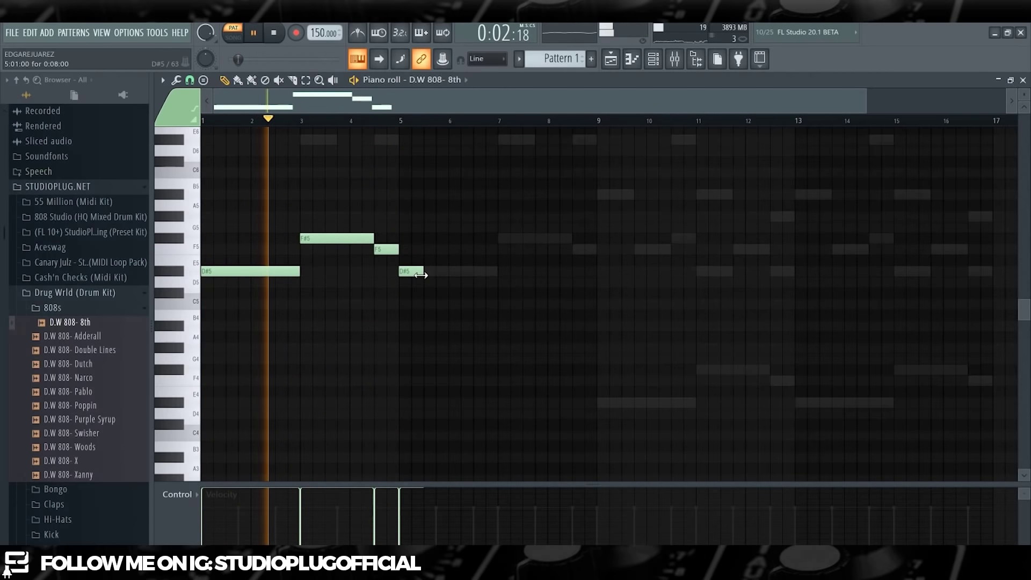
right_click(417, 272)
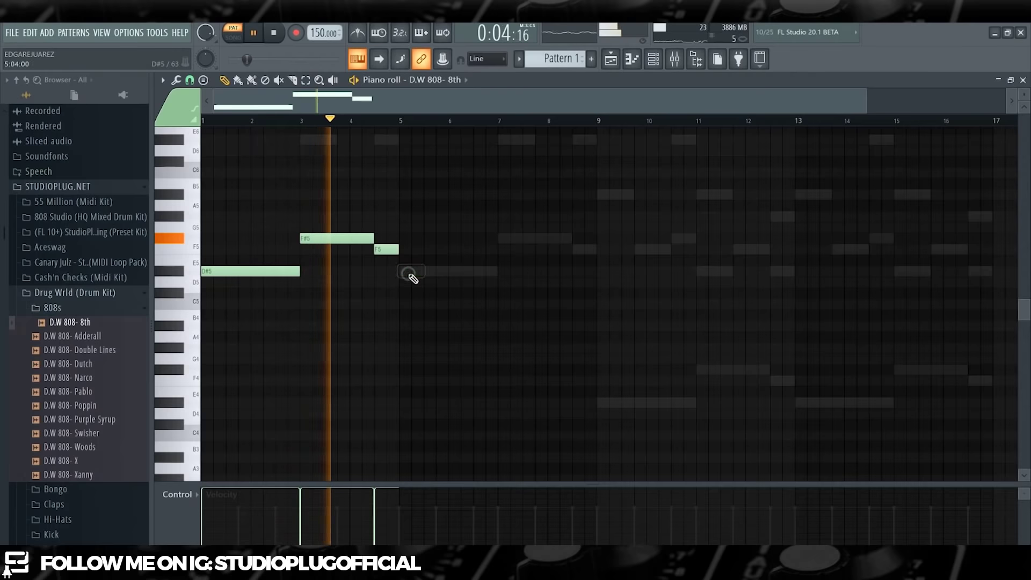
Step: Transpose the three 808 notes up by a semitone and an octave to E6, G6 and F#6, playing the pattern to check
key("space")
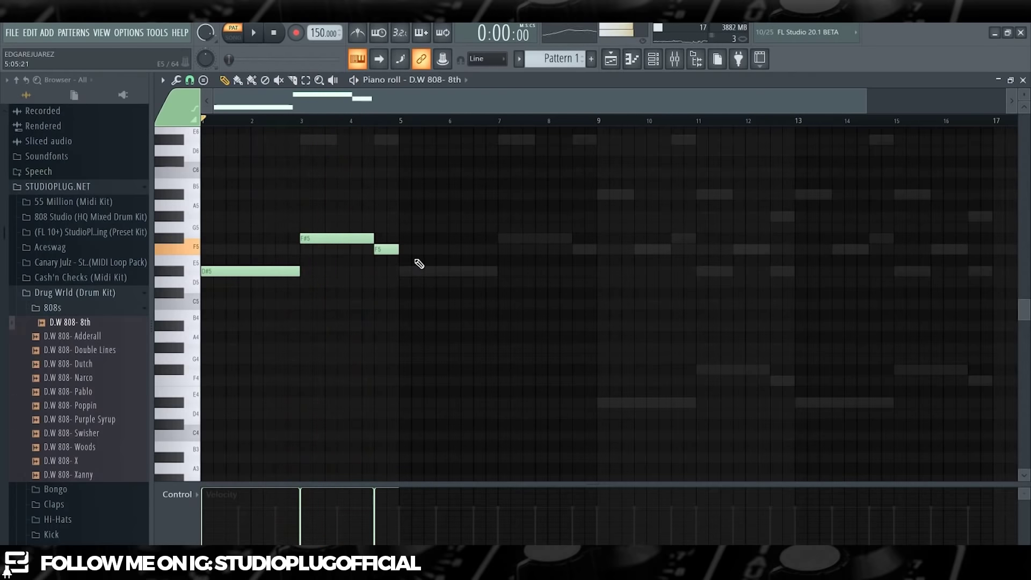
key("Up")
key("space")
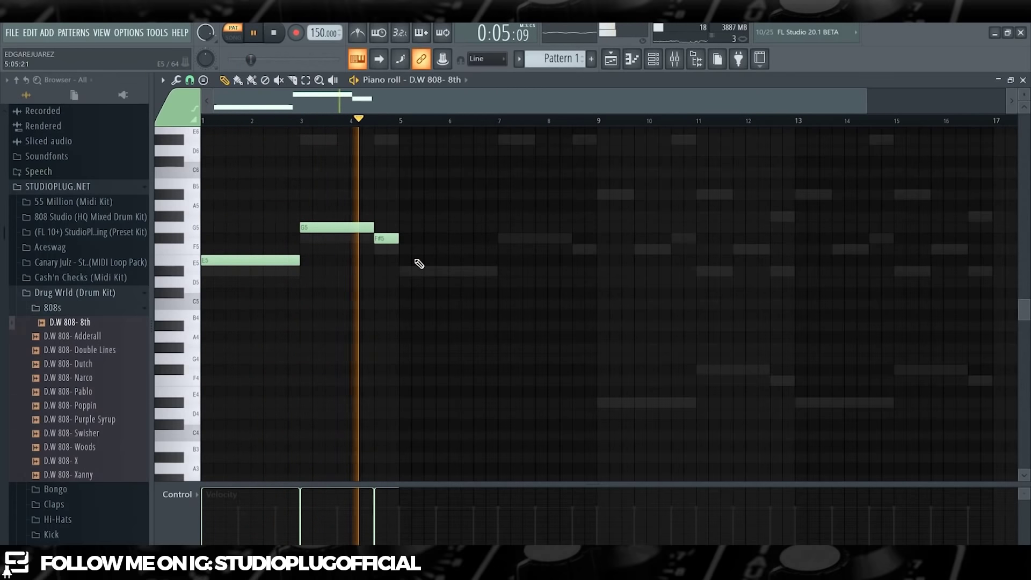
key("space")
key("ctrl+Up")
key("space")
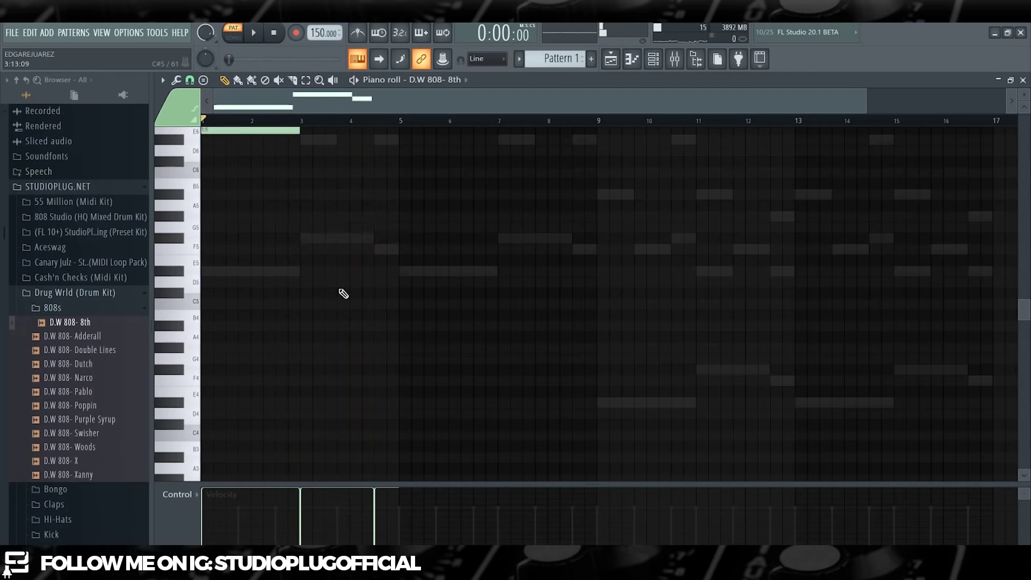
scroll(344, 294, "up", 3)
key("space")
key("space")
Step: Replace the two-bar E6 note with four back-to-back E6 notes lasting 12, 8, 6 and 6 steps
left_click_drag(299, 241, 240, 250)
key("space")
key("space")
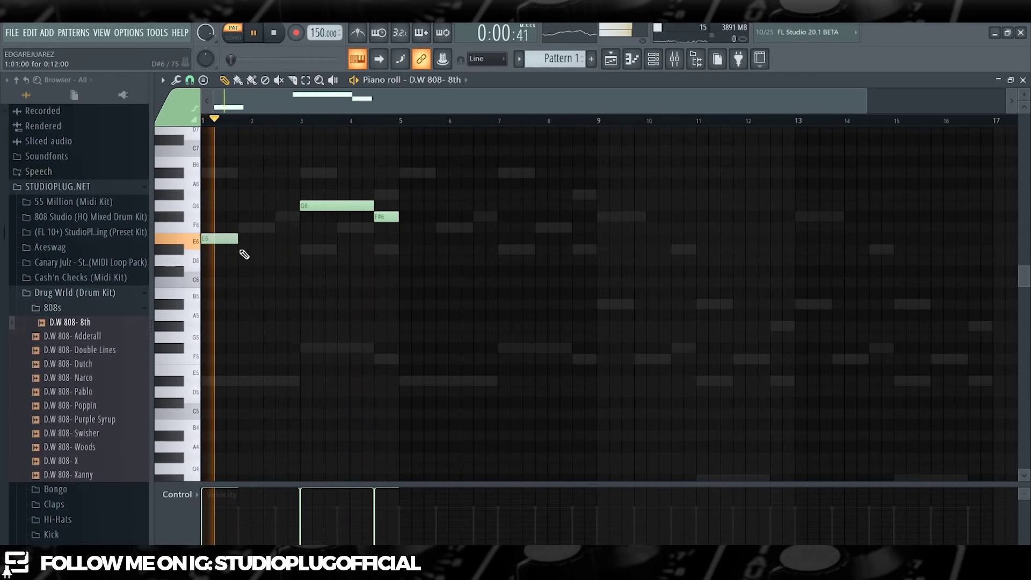
left_click(243, 239)
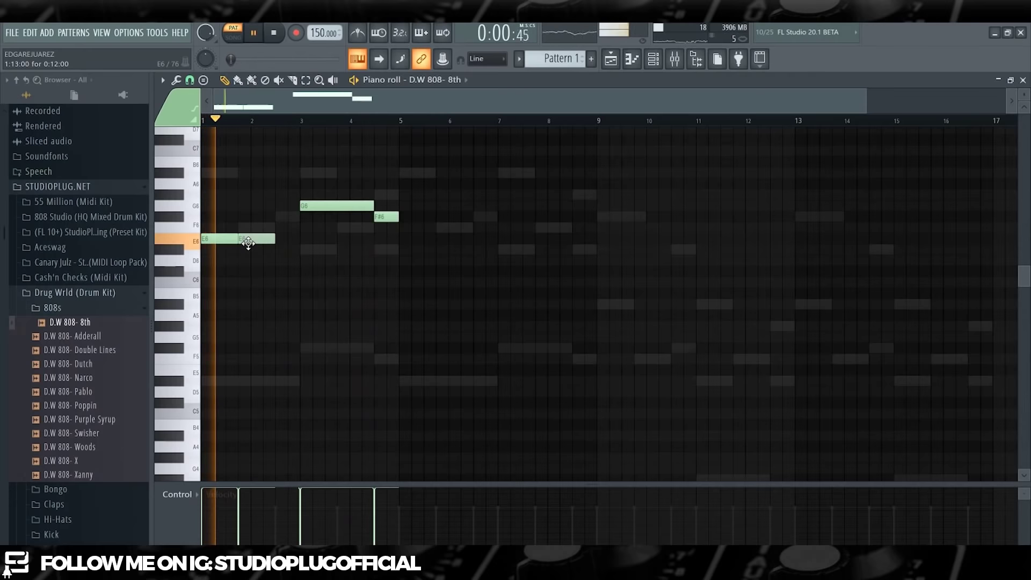
left_click_drag(276, 238, 262, 244)
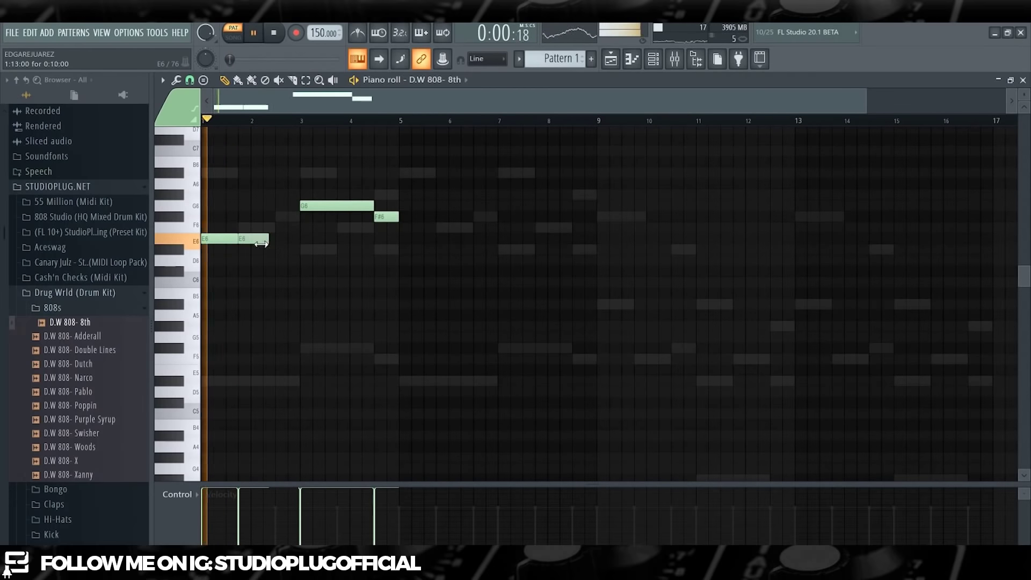
left_click(267, 240)
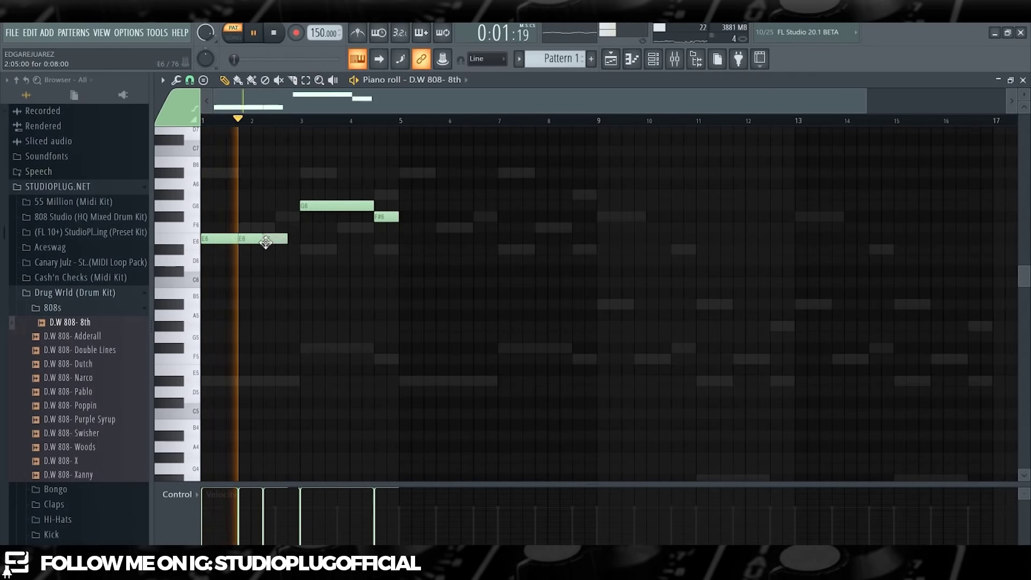
mouse_move(285, 242)
left_mouse_down()
mouse_move(276, 243)
mouse_move(287, 241)
left_mouse_up()
left_click(294, 241)
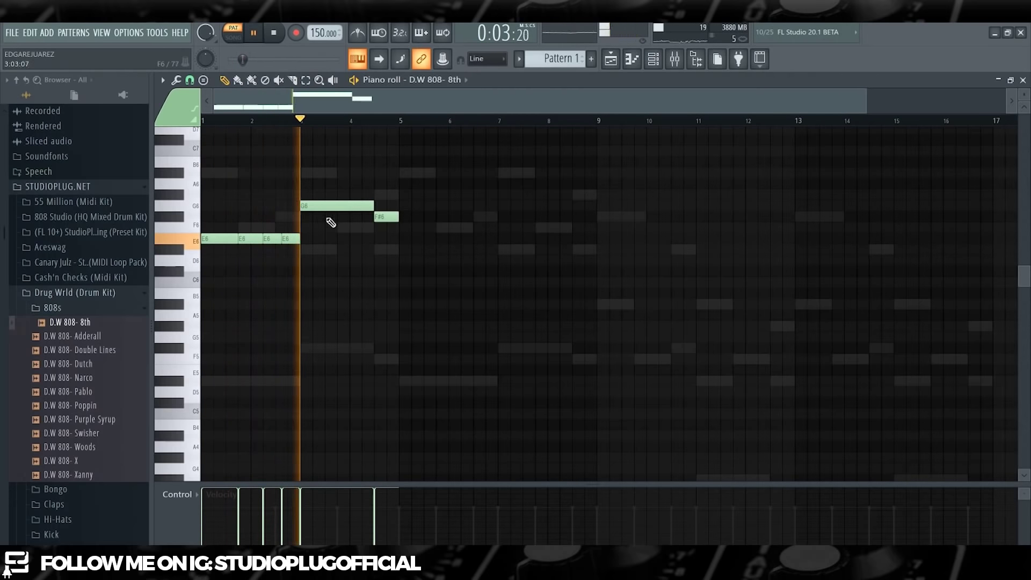
Step: Divide the G6 note at bar 3 into notes of 12, 8 and 6 steps, and shorten the following F#6 note to 6 steps
left_click_drag(373, 206, 343, 208)
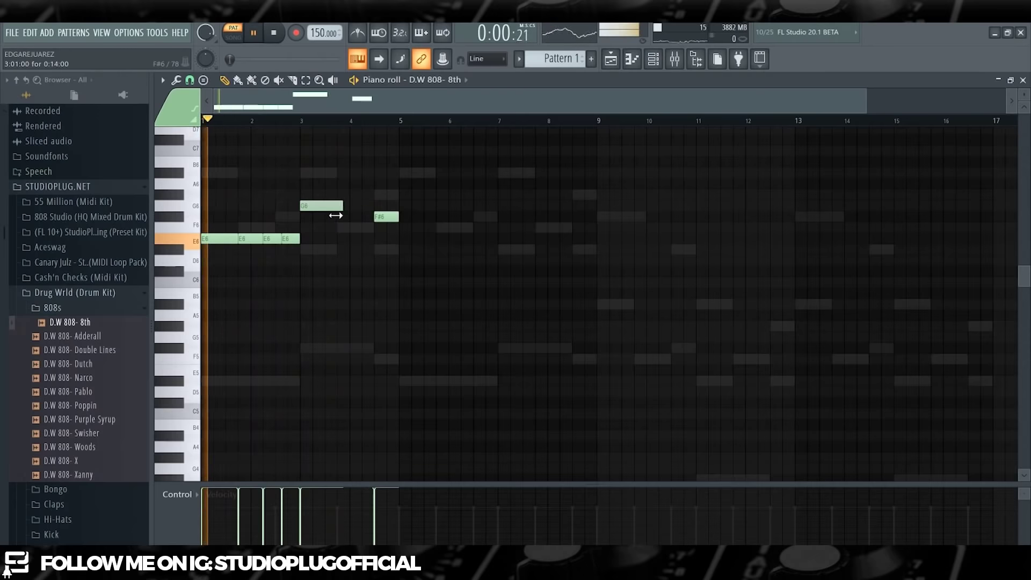
left_click(344, 208)
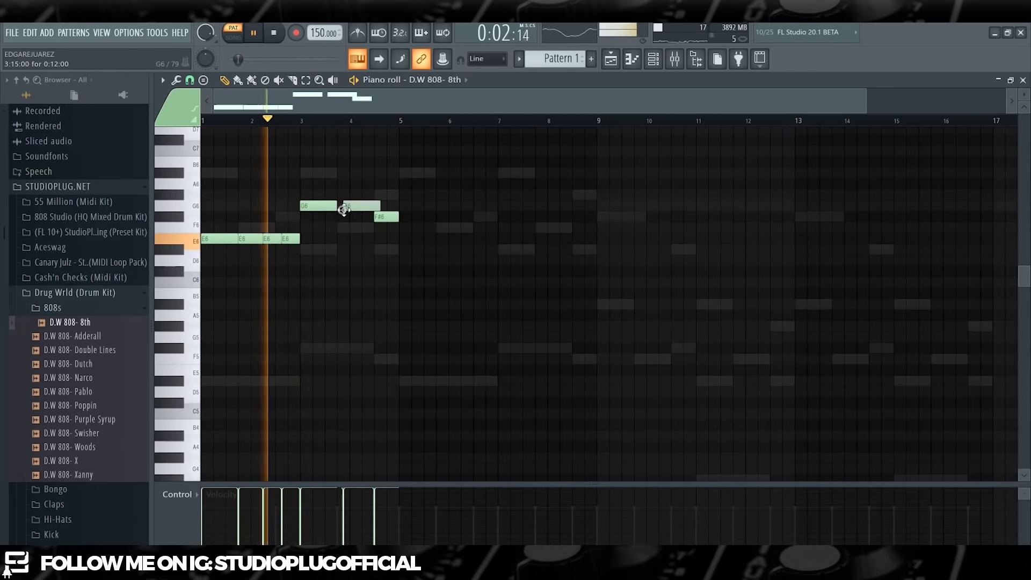
left_click_drag(344, 210, 363, 205)
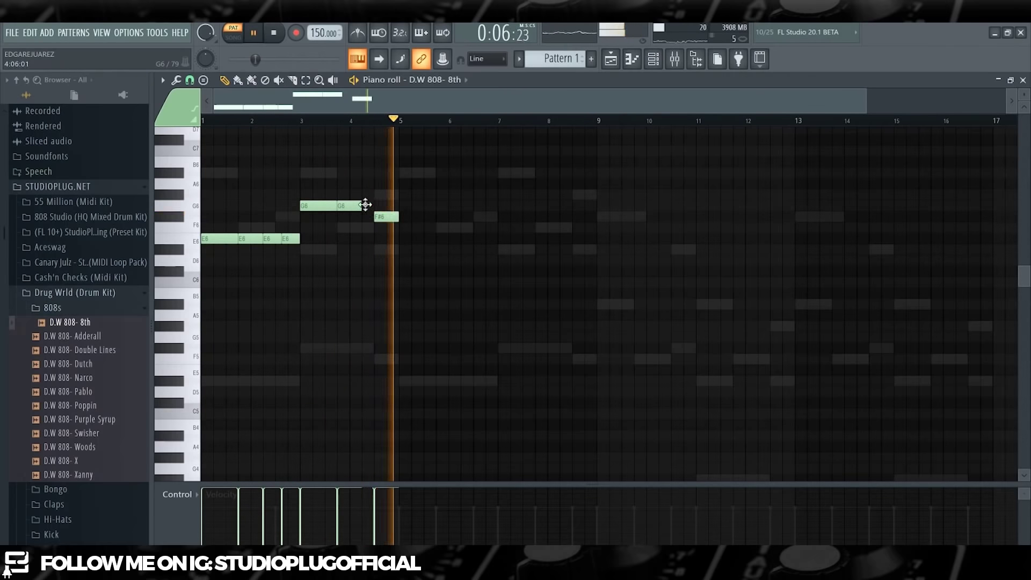
left_click(367, 206)
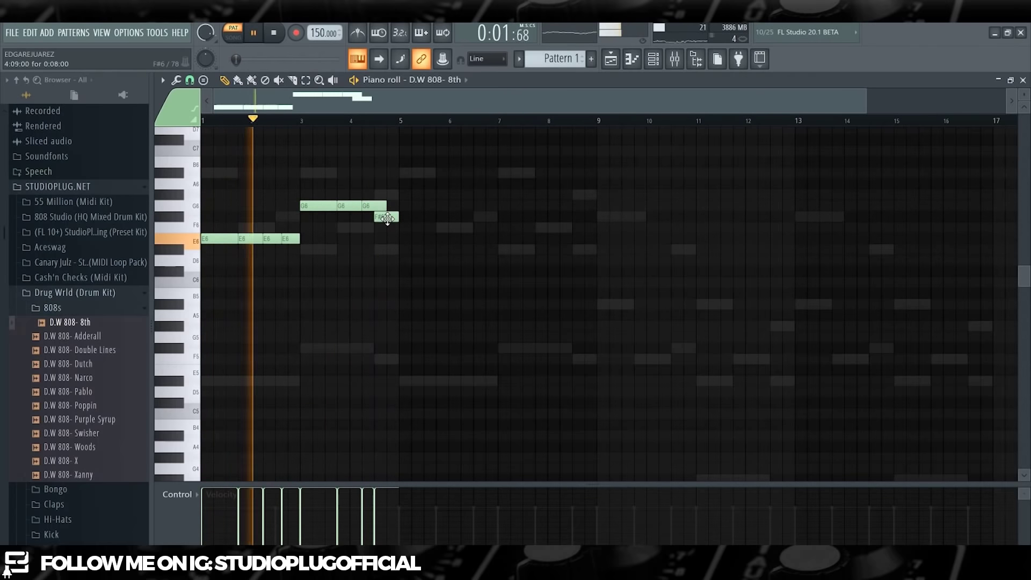
mouse_move(388, 217)
left_mouse_down()
mouse_move(398, 218)
mouse_move(381, 208)
left_mouse_up()
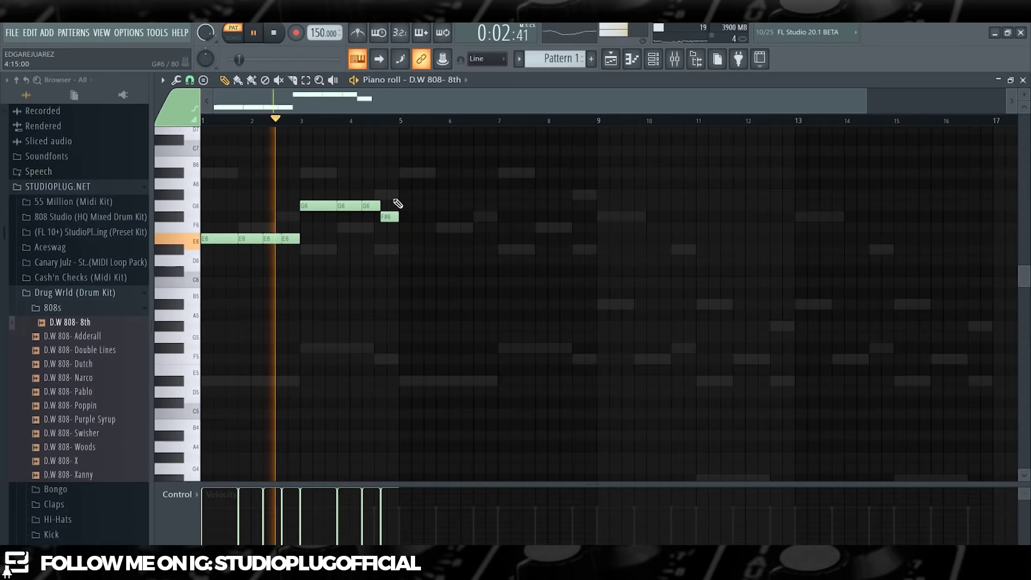
Step: Duplicate the four-bar 808 phrase until it fills all sixteen bars, and play the pattern
key("ctrl+b")
left_click(458, 237)
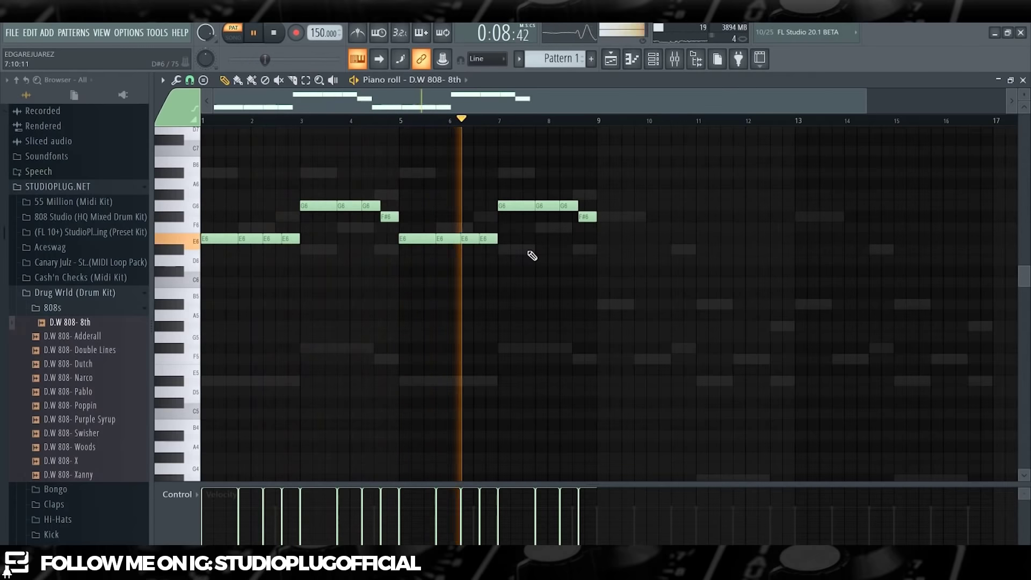
key("space")
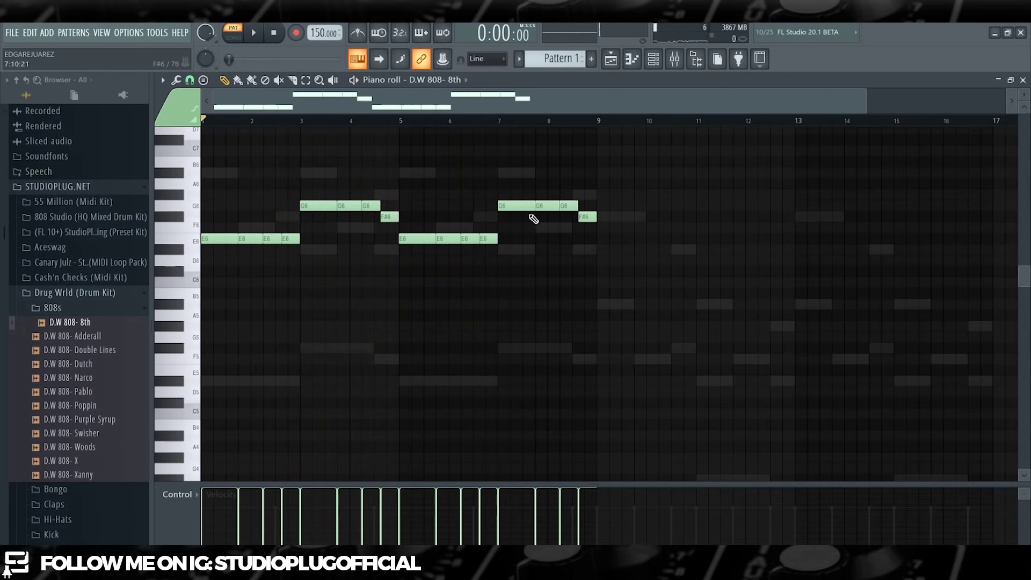
key("ctrl+b")
key("ctrl+d")
key("space")
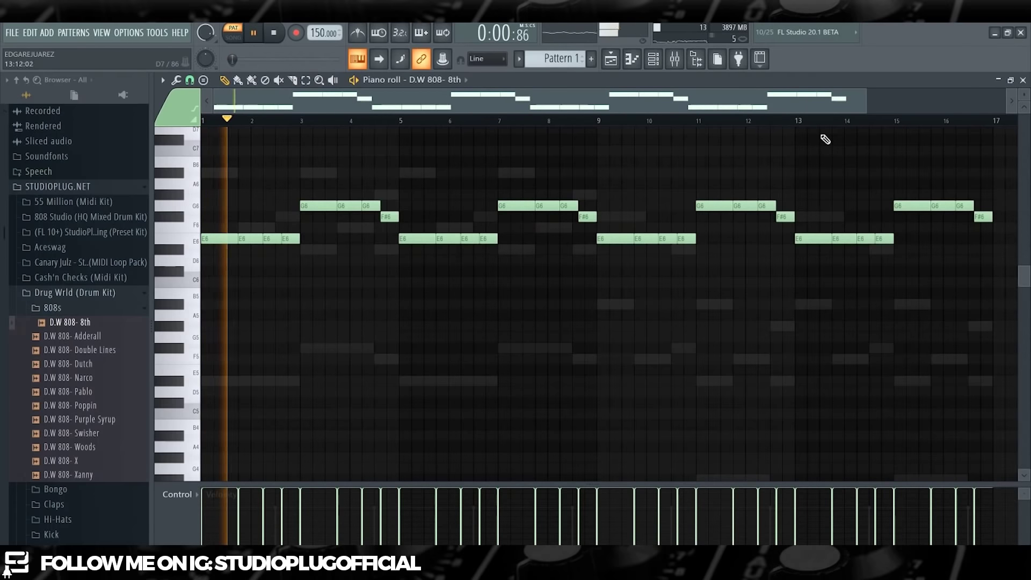
Step: Playing from bar 13, split the first G6 note at bar 15 into two 6-step notes and transpose all 808 notes down an octave
left_click(797, 121)
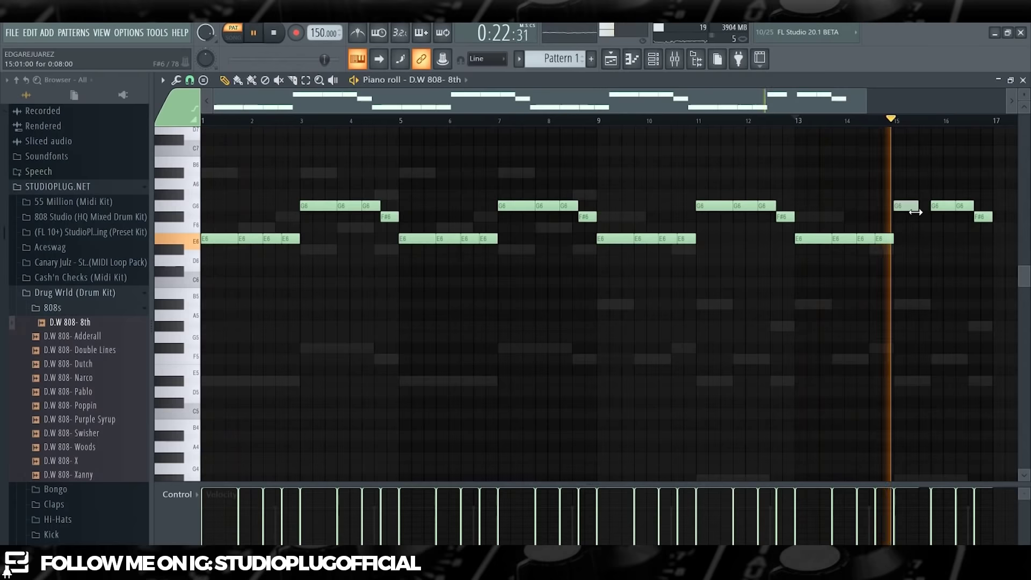
key("space")
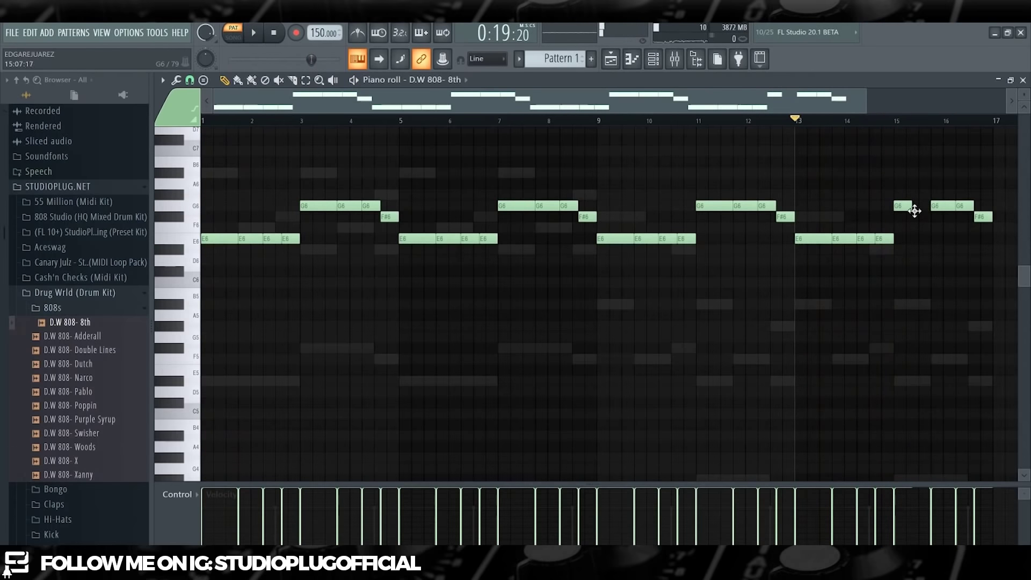
key("space")
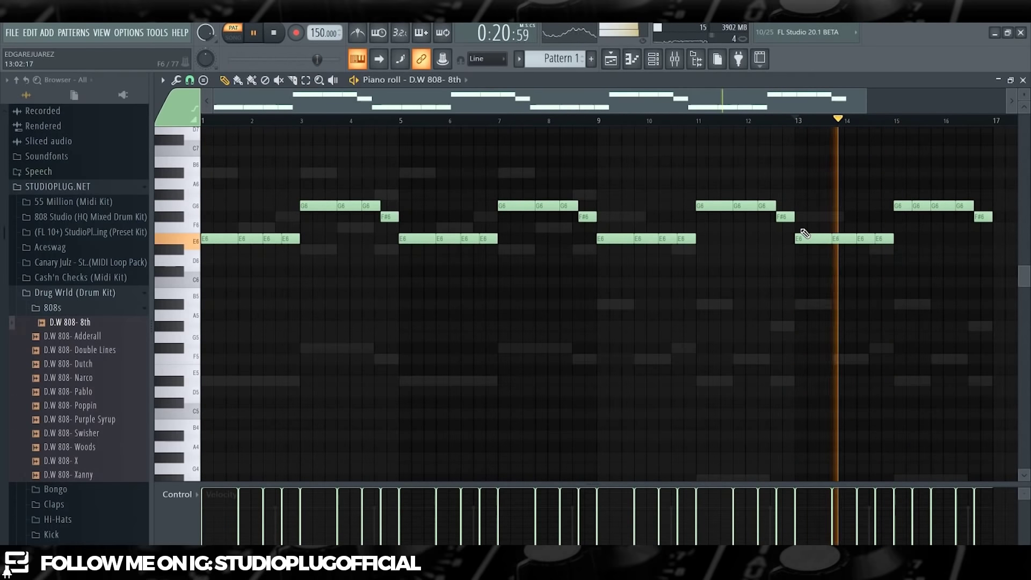
key("ctrl+Down")
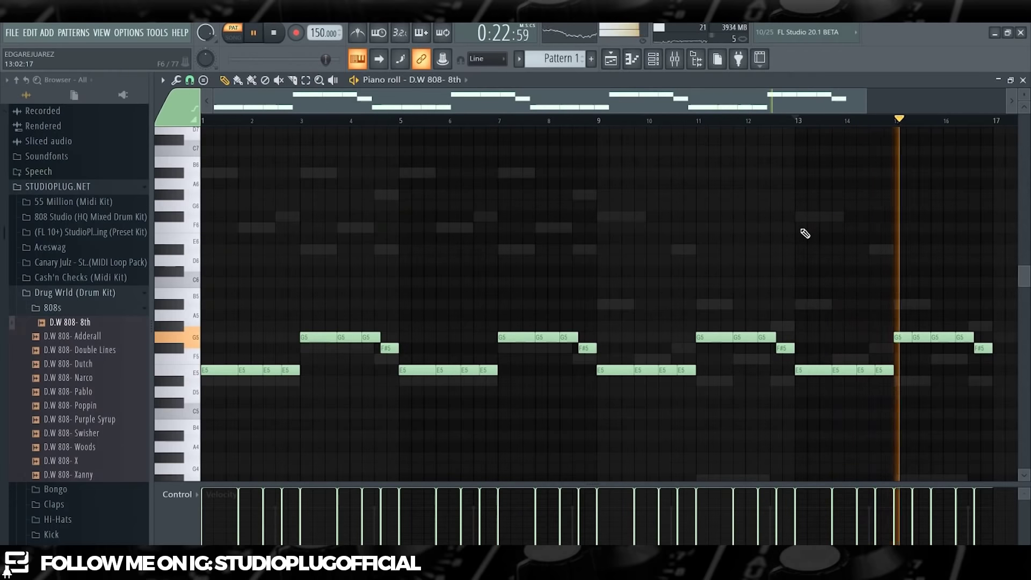
Step: Open the D.W 808- 8th channel's sample settings, set the channel volume to 100%, and close its window
key("F6")
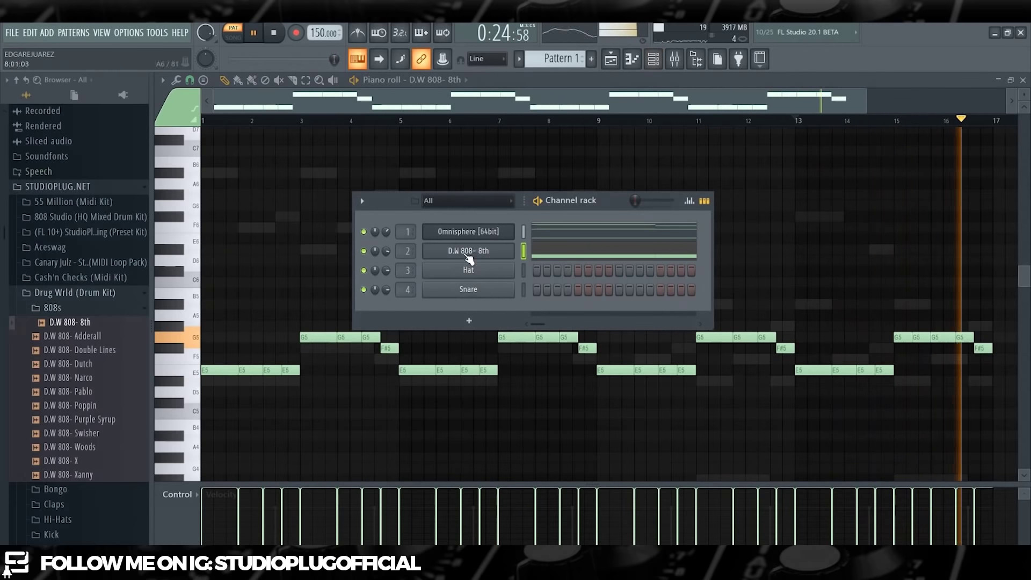
left_click(462, 253)
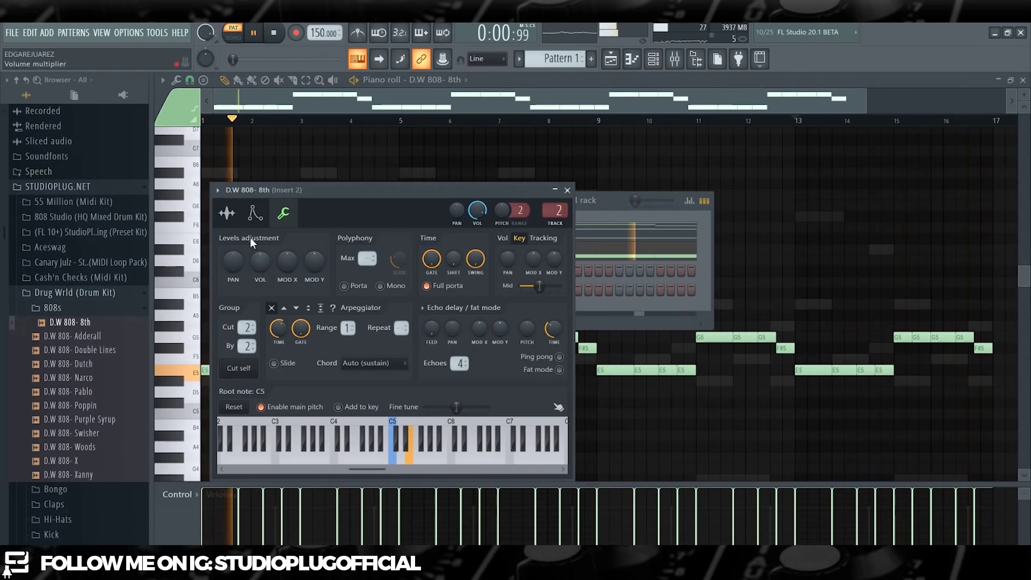
left_click(228, 215)
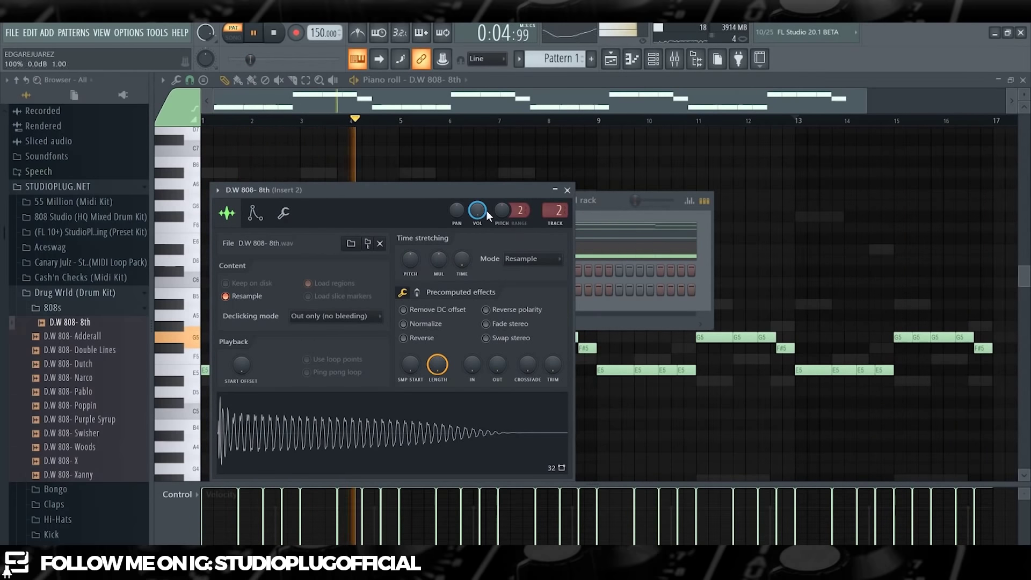
left_click(591, 209)
left_click(439, 255)
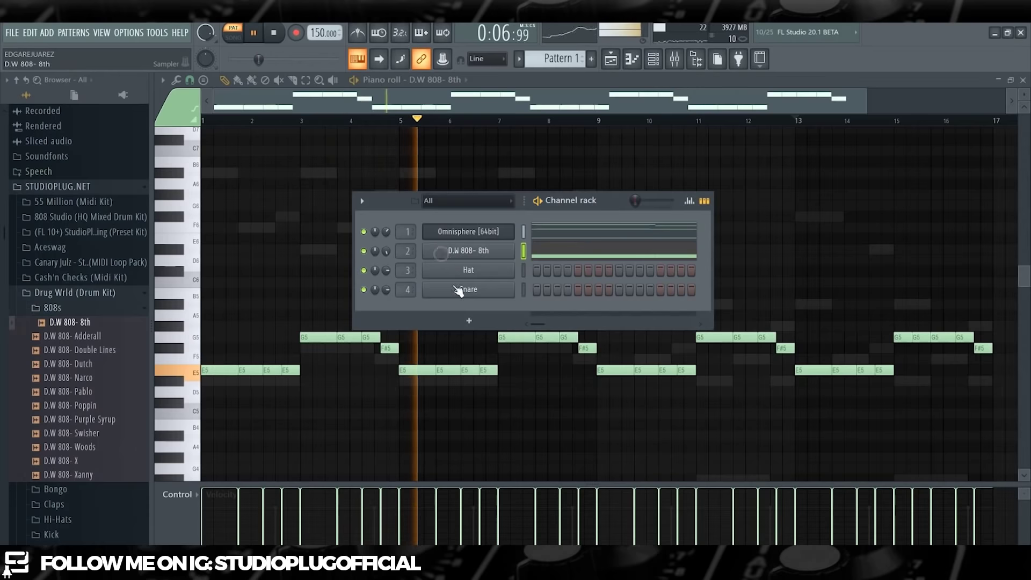
Step: Audition the Drug Wrld clap samples and replace the Hat channel's sample with D.W Clap- Discuss
left_click(106, 309)
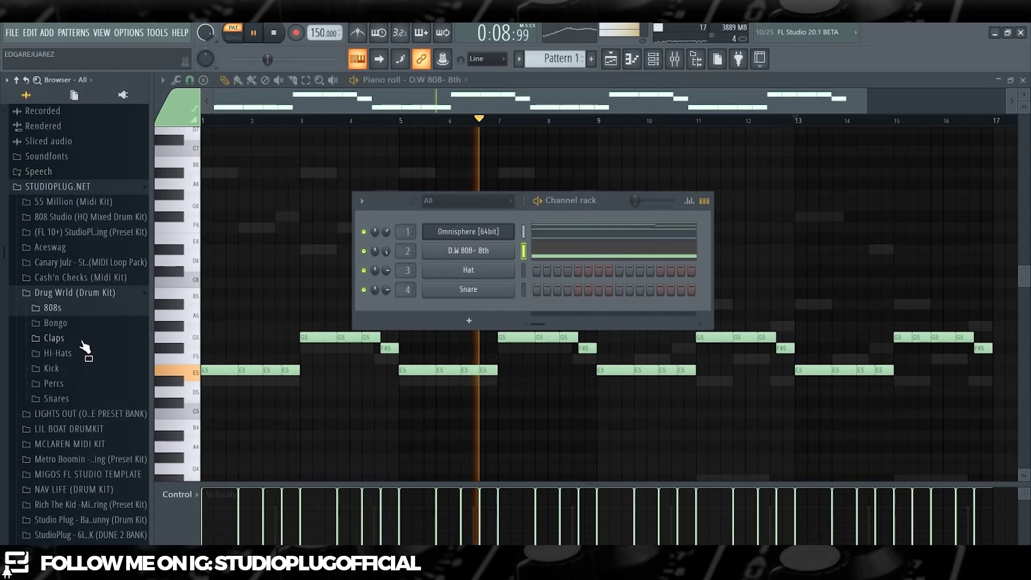
left_click(82, 340)
left_click(80, 407)
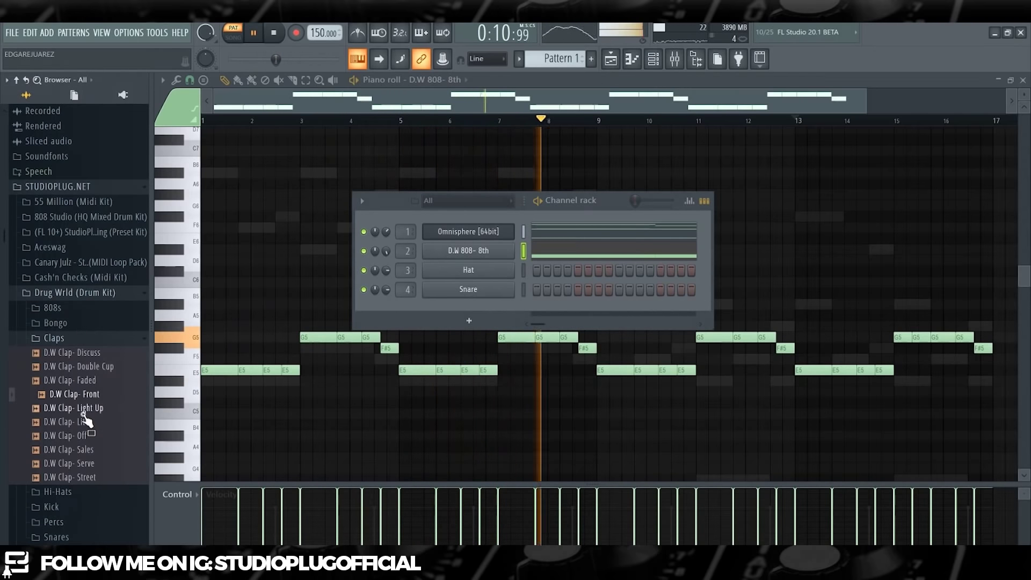
left_click(83, 449)
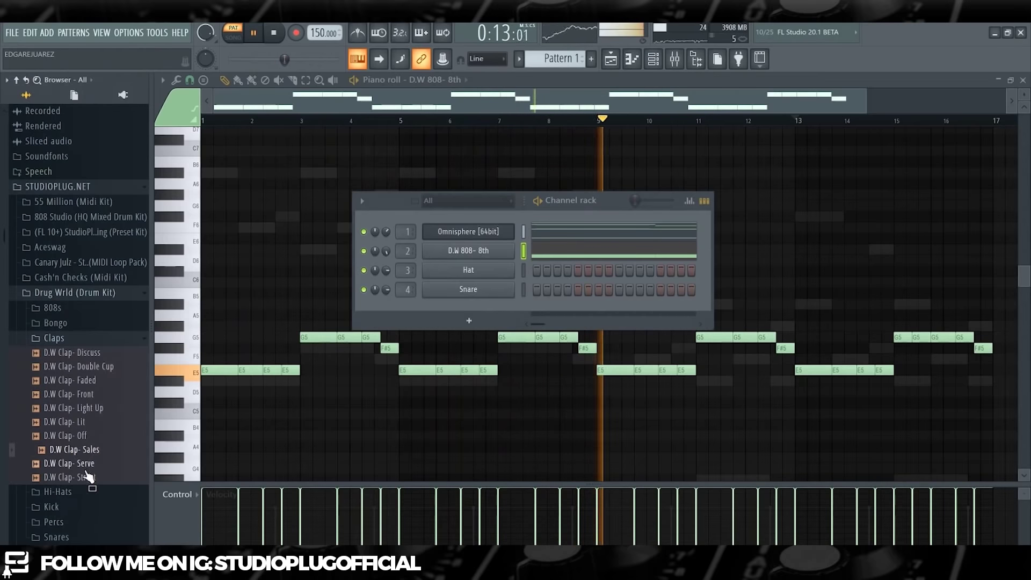
left_click(86, 477)
left_click(90, 353)
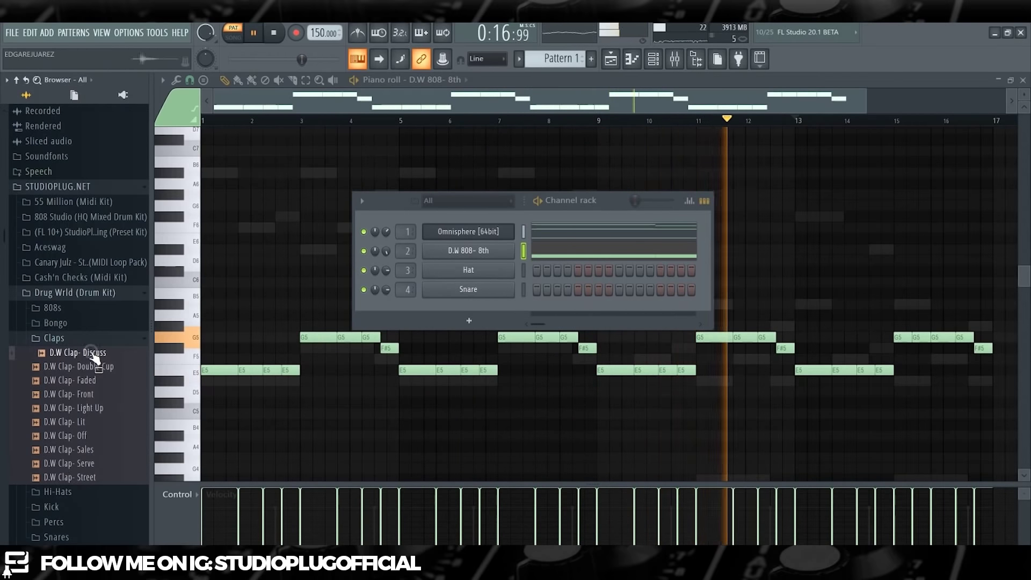
left_click(92, 343)
left_click(94, 343)
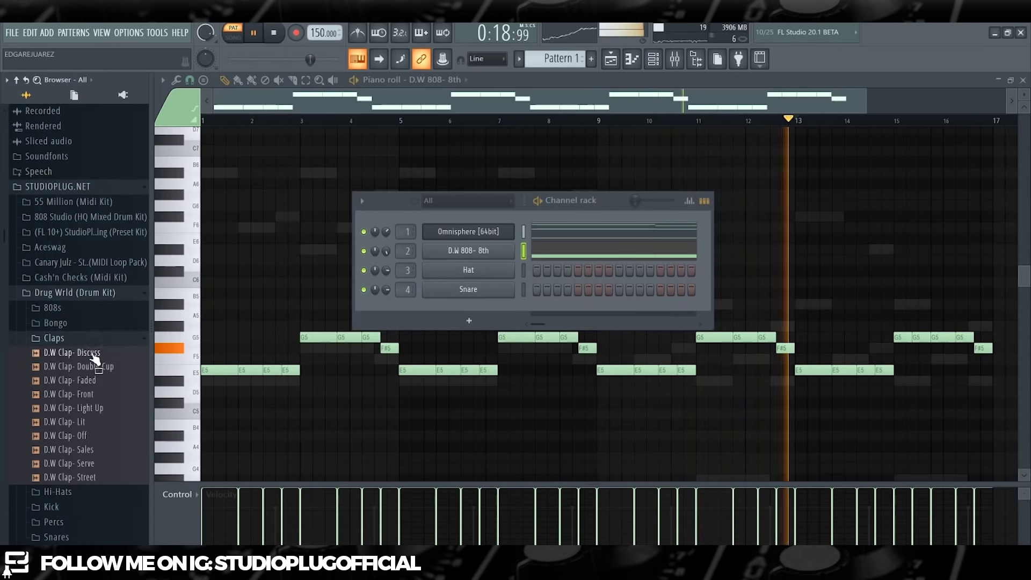
left_click_drag(92, 353, 467, 270)
left_click(117, 342)
Step: Audition the Drug Wrld hi-hat samples, including Charge, Dab, Glue, Greens, Packaged and Sky
left_click(94, 353)
left_click(92, 394)
left_click(92, 382)
left_click(97, 371)
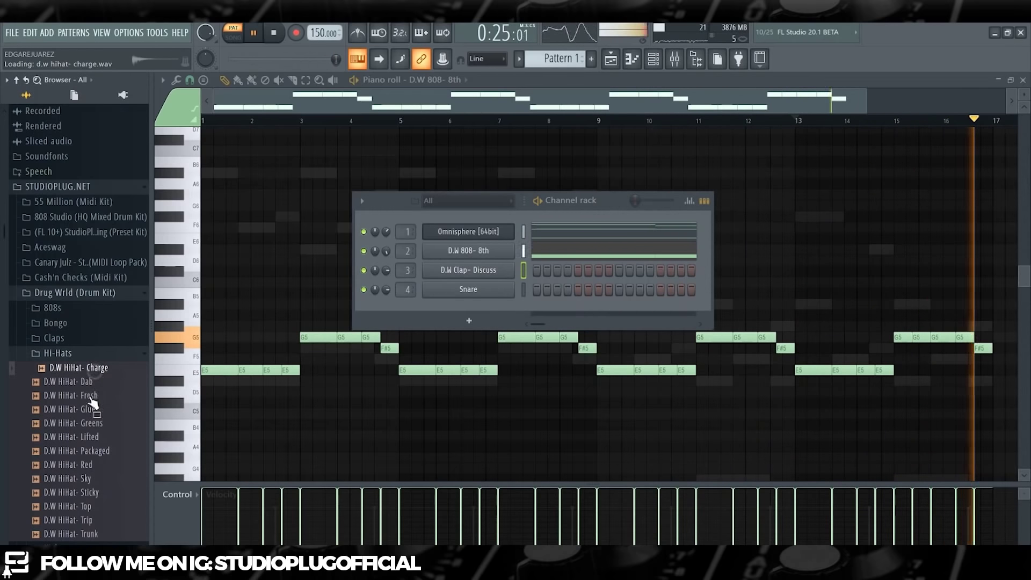
left_click(90, 410)
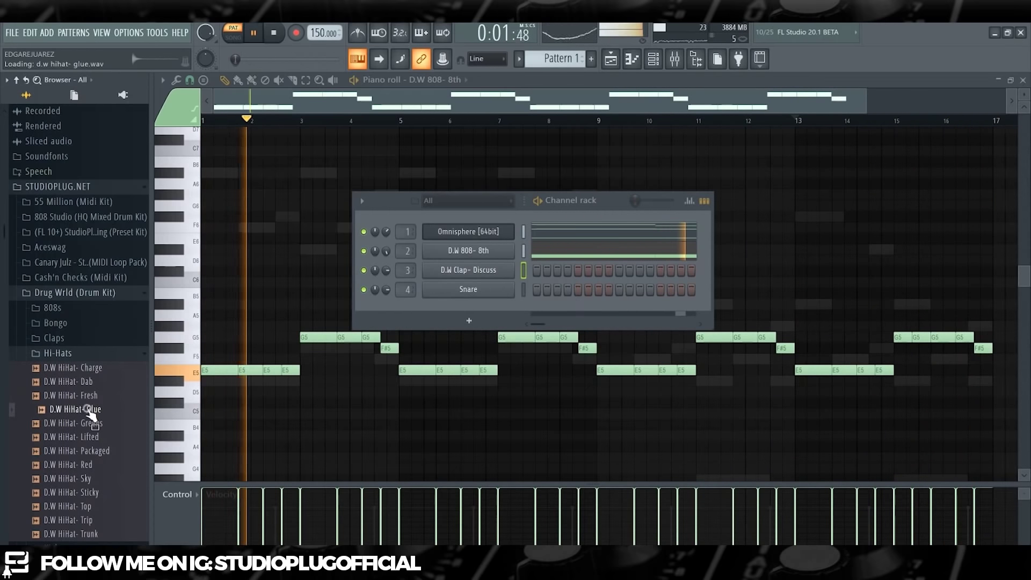
left_click(80, 422)
left_click(83, 452)
left_click(72, 478)
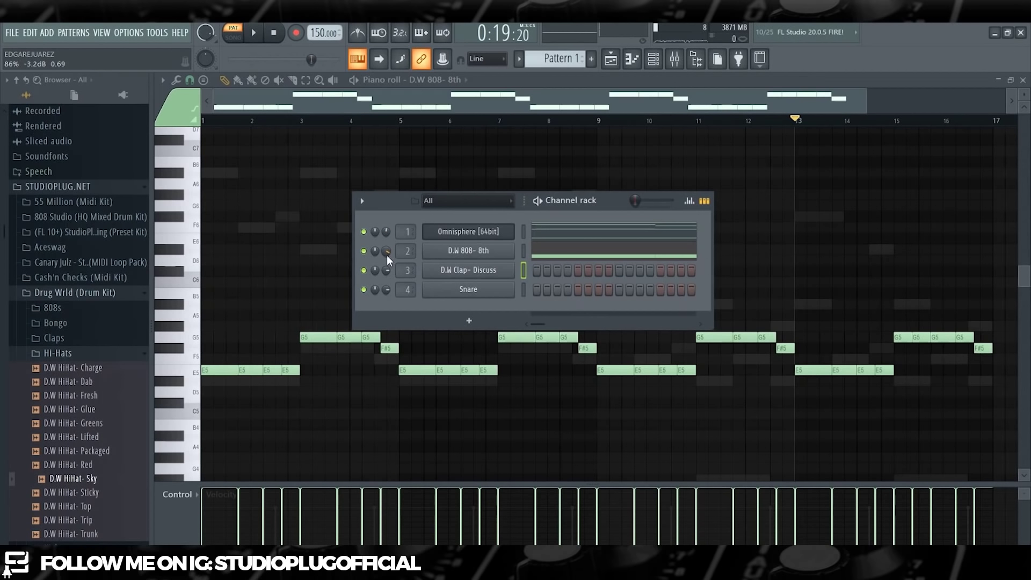
Step: Replace the Fruity Limiter on the mixer's Master track with Maximus using the Master aid 1 preset, and bring back the channel rack
left_click(675, 59)
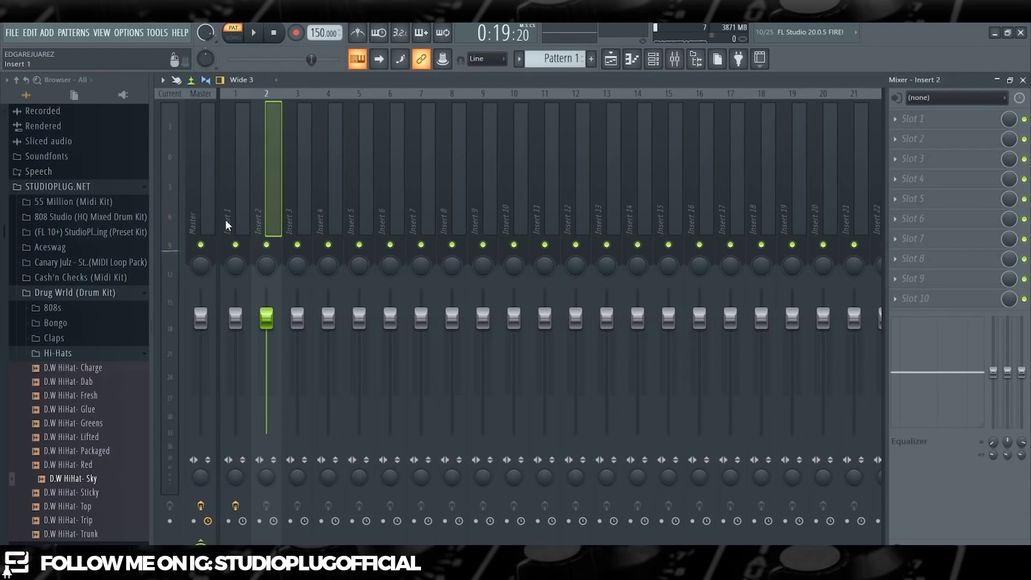
left_click(205, 221)
left_click(892, 300)
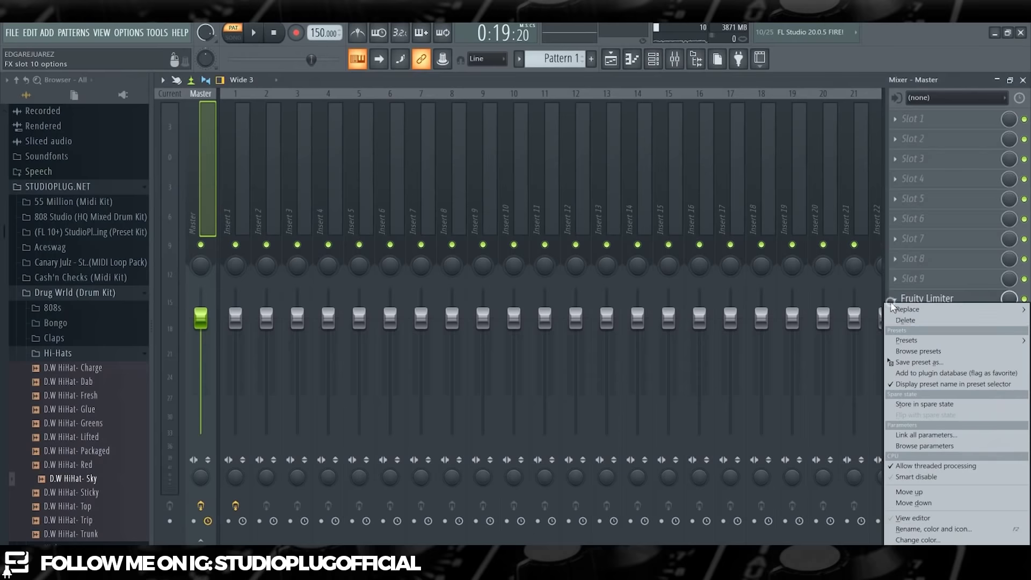
mouse_move(908, 308)
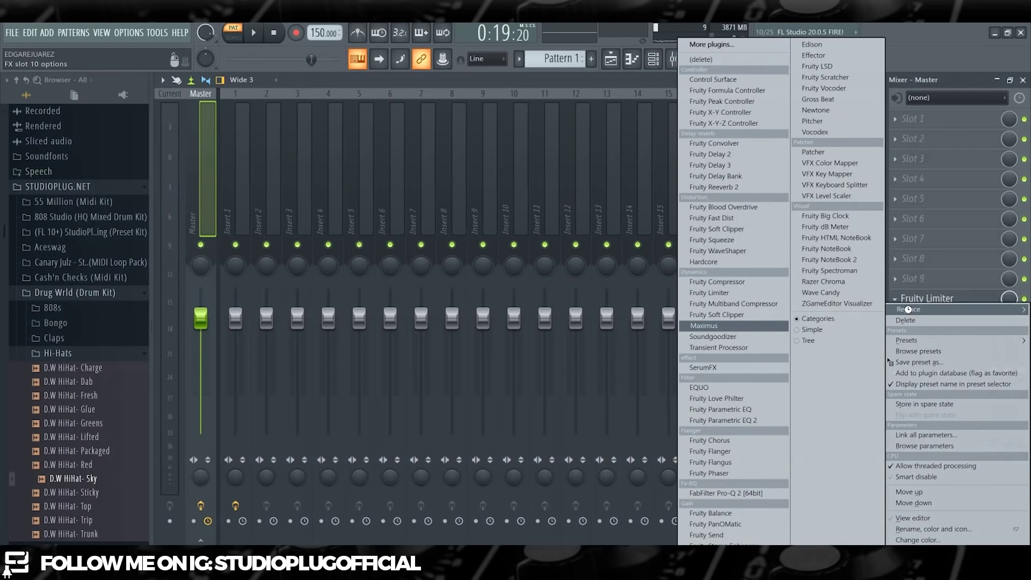
key("Return")
left_click(818, 427)
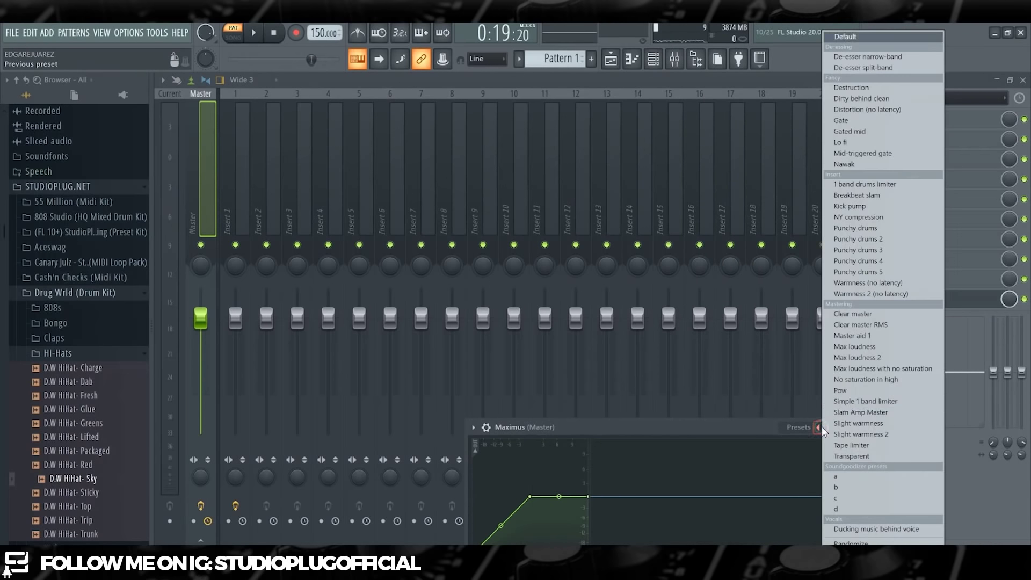
left_click(851, 336)
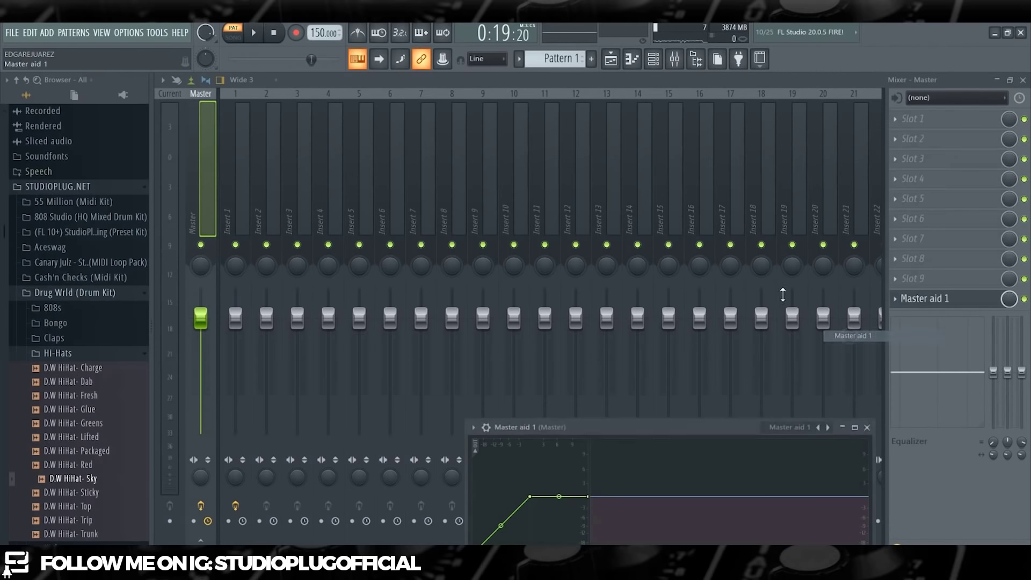
left_click(659, 64)
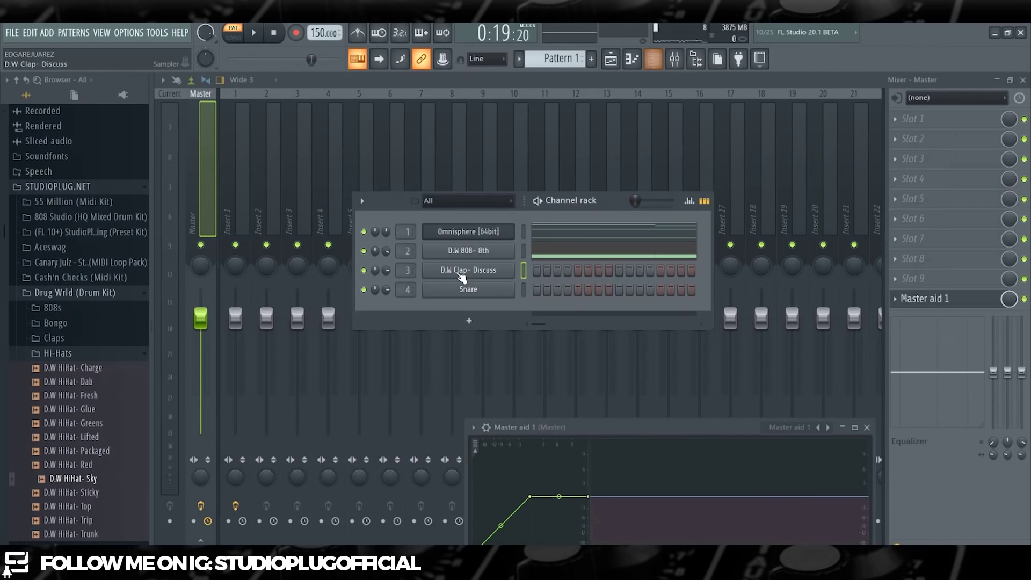
Step: With the pattern playing, load D.W HiHat- Charge into the Snare channel and fill it with a hit every 2 steps
key("space")
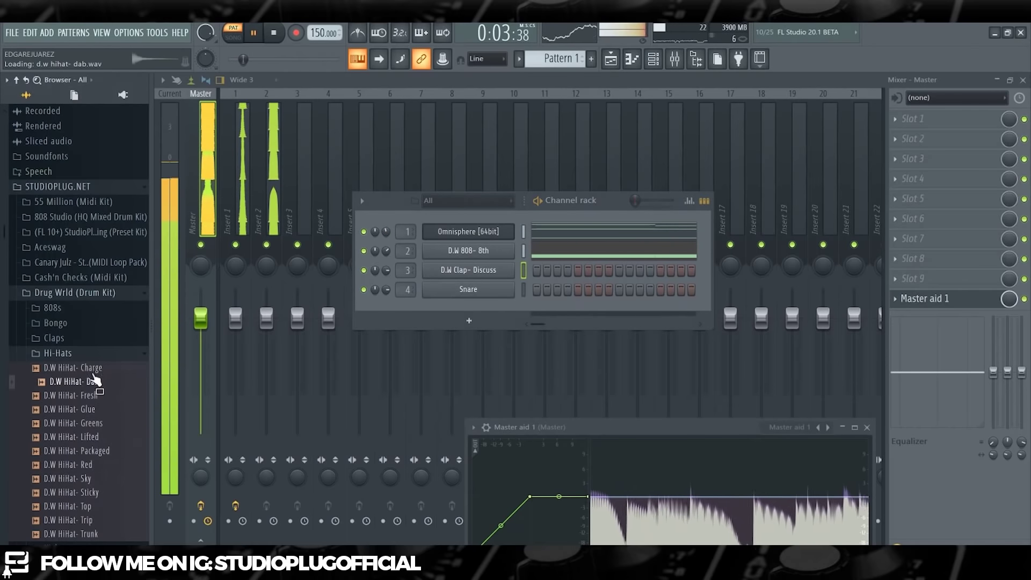
left_click_drag(467, 297, 466, 292)
right_click(457, 300)
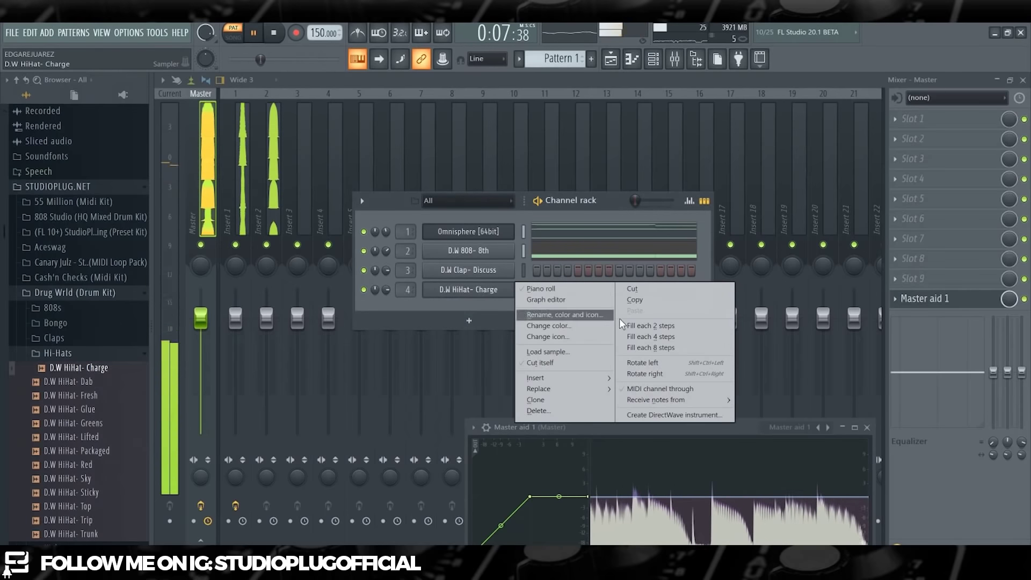
left_click(639, 327)
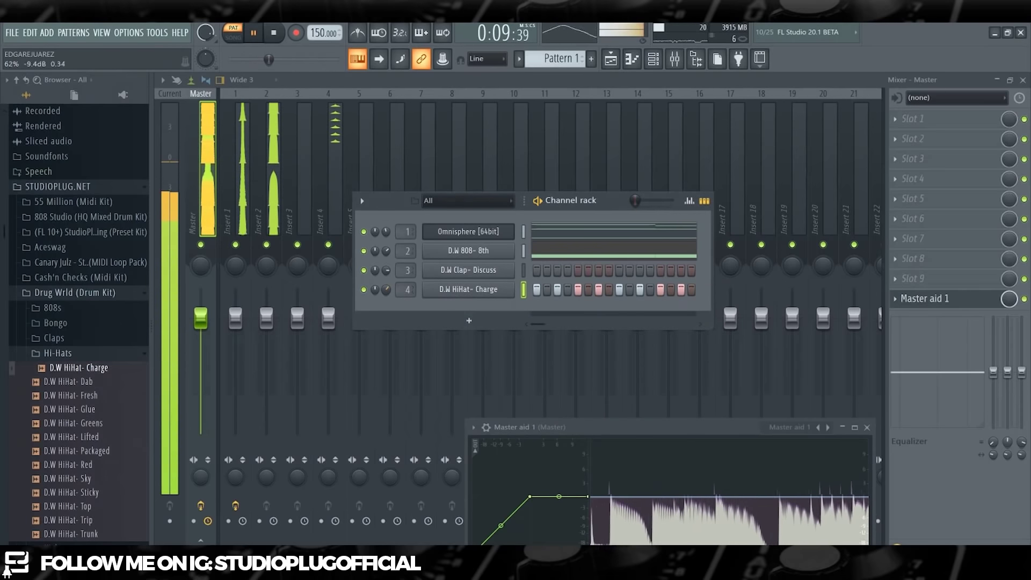
left_click(141, 354)
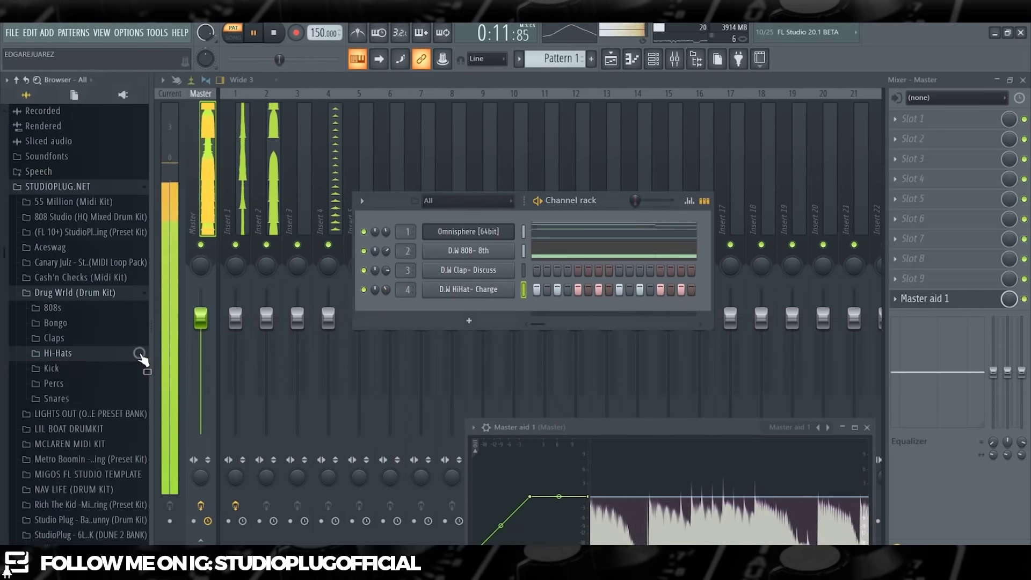
Step: Place a hit on step 9 of the D.W Clap- Discuss channel and replay the pattern
left_click(523, 266)
left_click(619, 270)
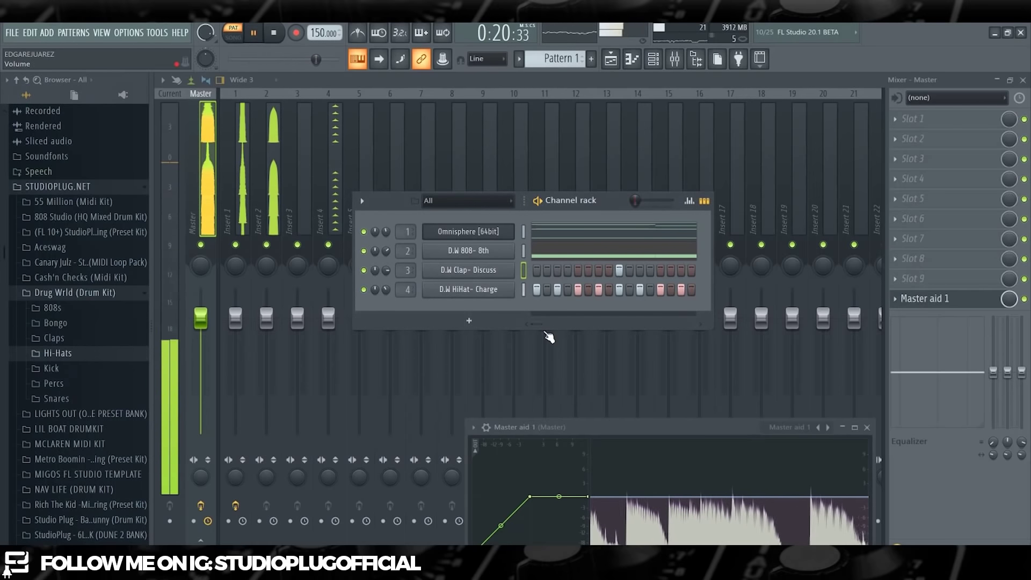
key("space")
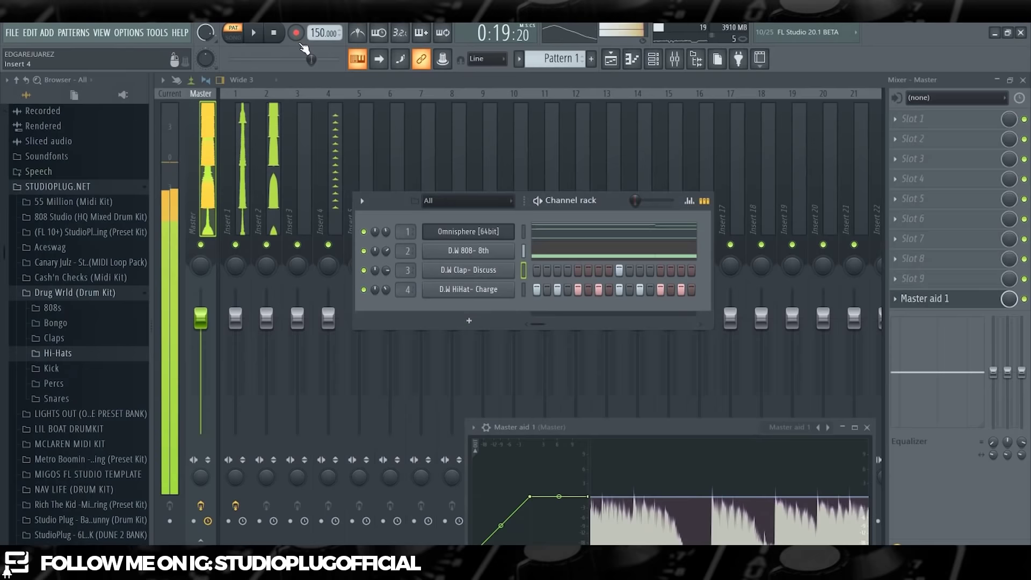
key("space")
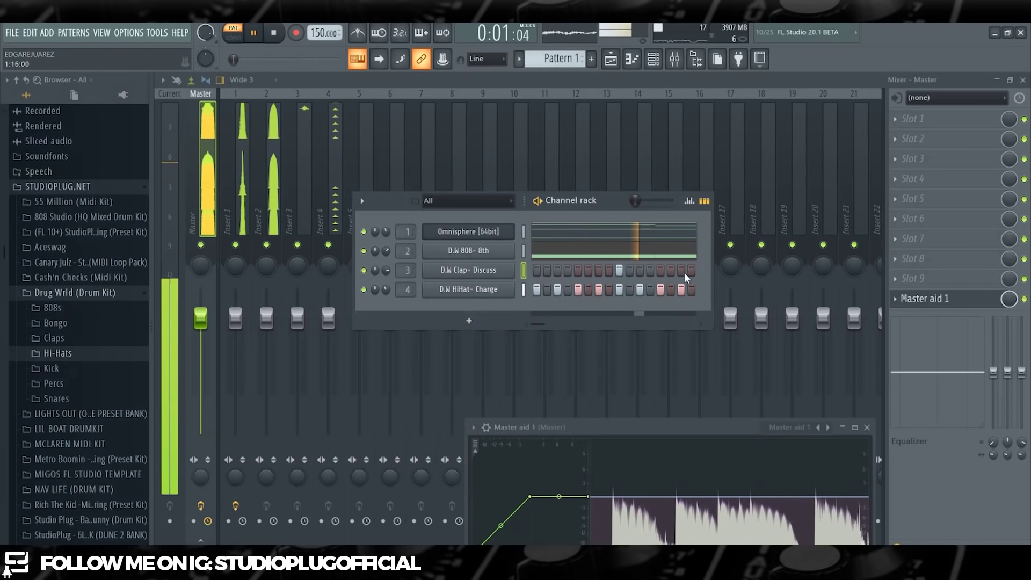
Step: Replace the clap channel's sample with D.W Clap- Double Cup and play the pattern
left_click(98, 340)
left_click(97, 367)
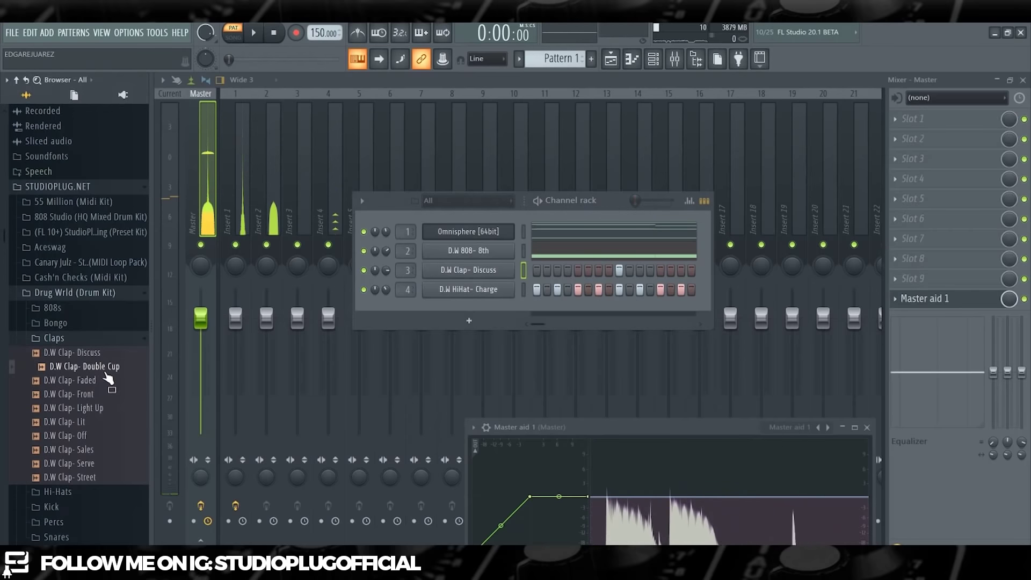
right_click(106, 372)
left_click(123, 364)
key("space")
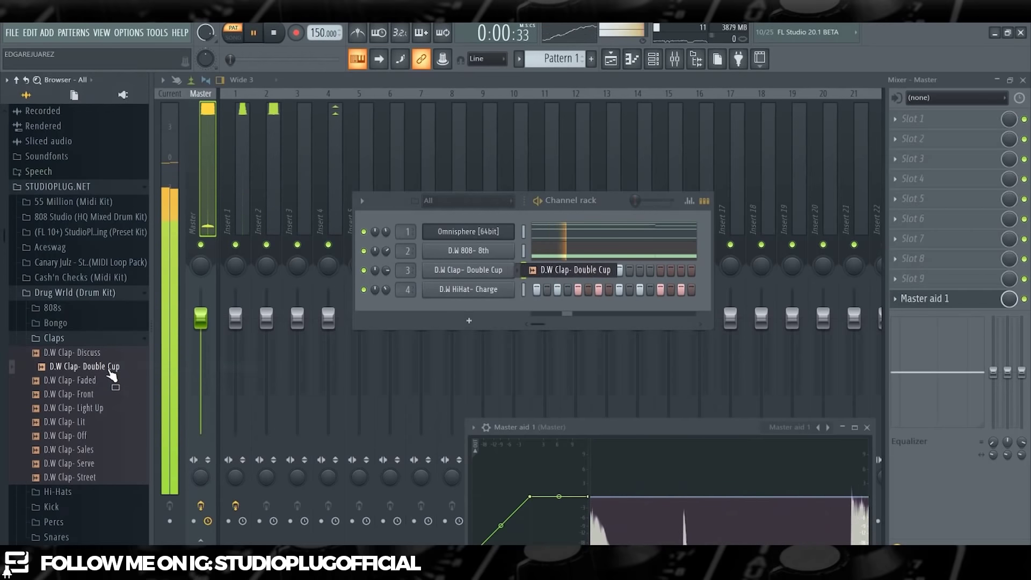
left_click(106, 338)
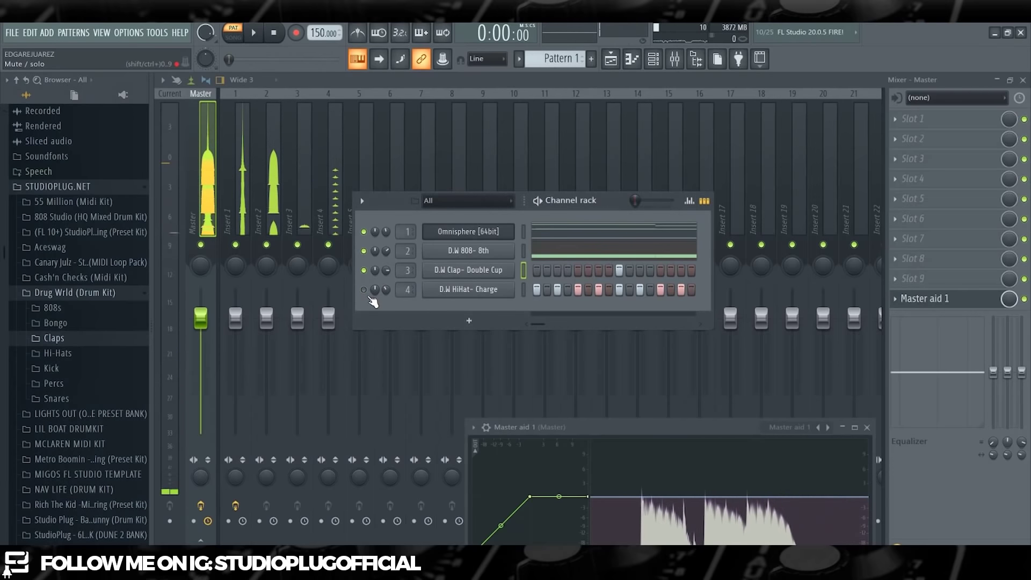
Step: Refill the D.W HiHat- Charge channel with a hit every 4 steps and play the pattern
right_click(444, 298)
left_click(658, 340)
key("space")
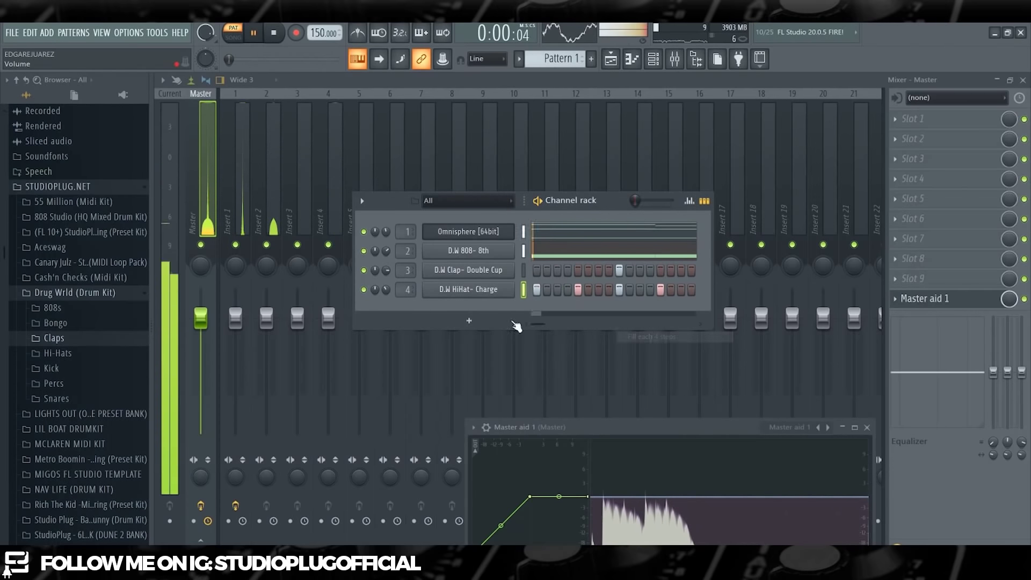
Step: Audition the Drug Wrld percs and replace the D.W Clap- Double Cup channel's sample with D.W Perc- Holic
left_click(80, 385)
left_click(75, 398)
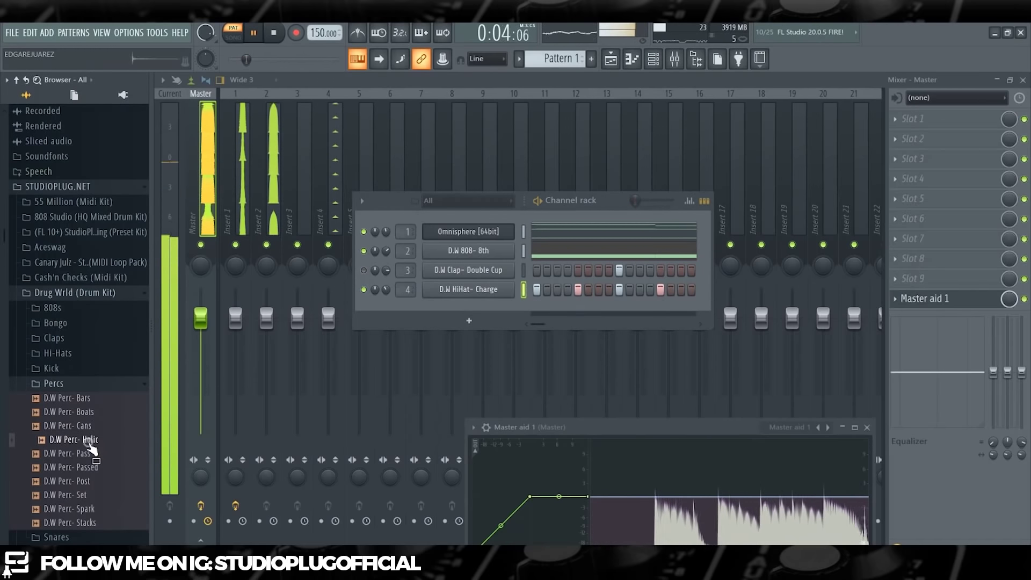
left_click_drag(91, 450, 451, 272)
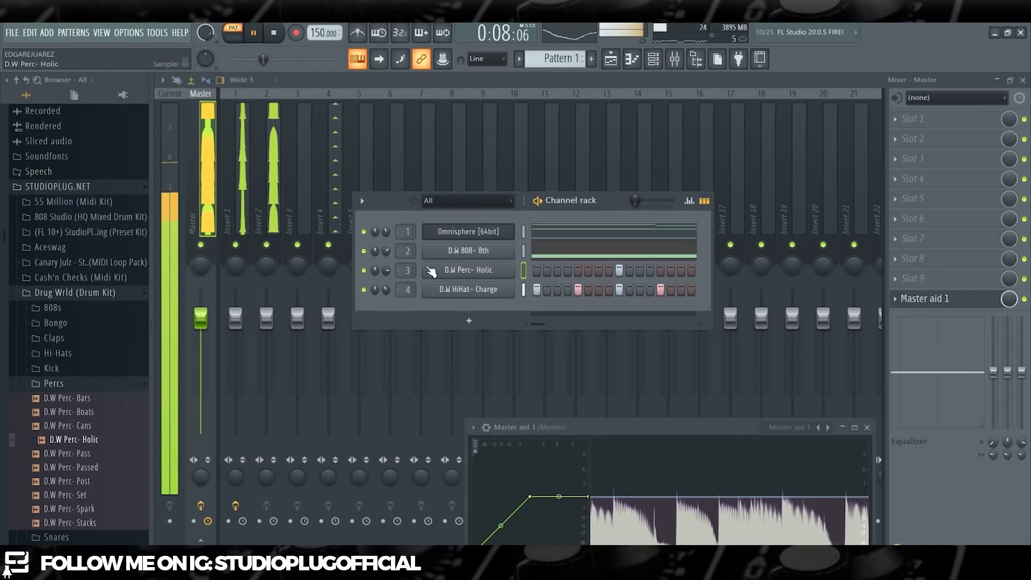
Step: Open the D.W Perc- Holic channel in the piano roll and add a C5 hit on step 9 of bar 2
right_click(508, 270)
left_click(526, 271)
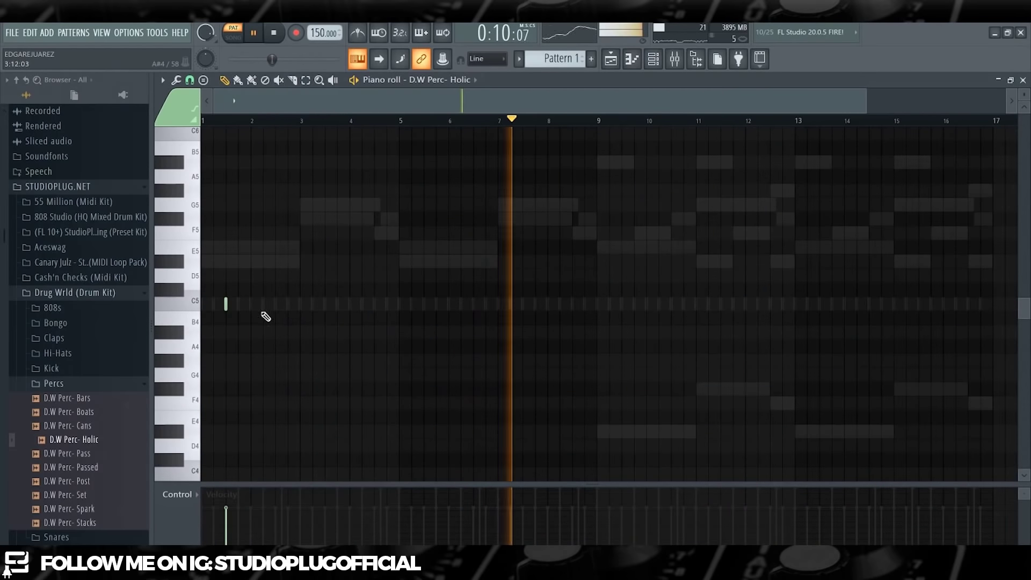
double_click(226, 305)
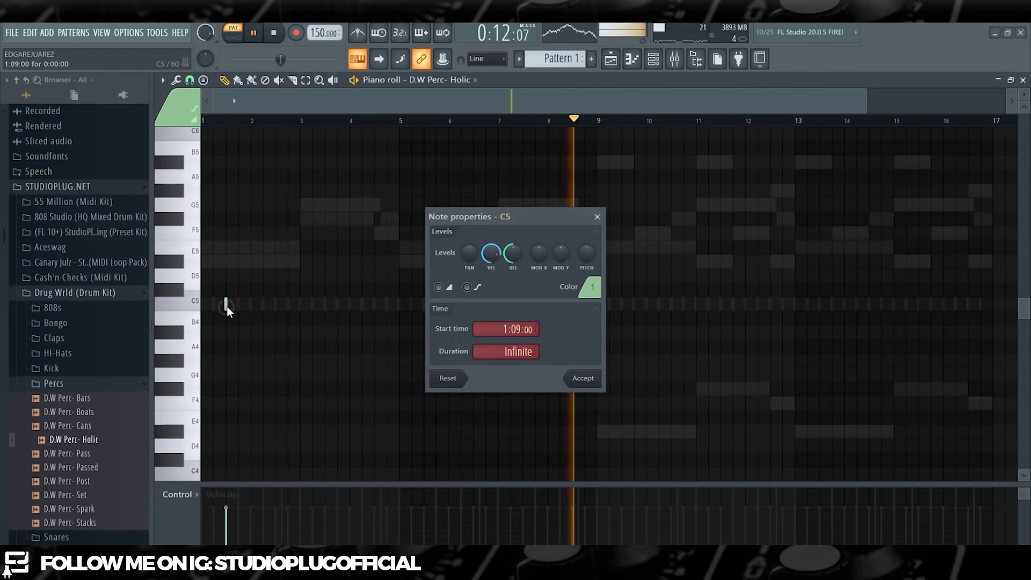
left_click(583, 378)
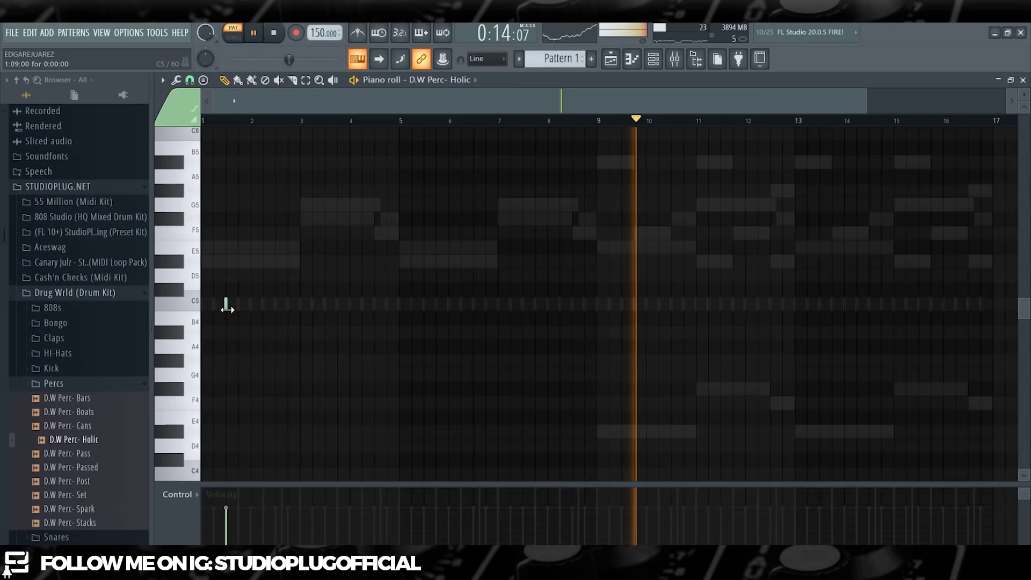
left_click_drag(257, 307, 275, 308)
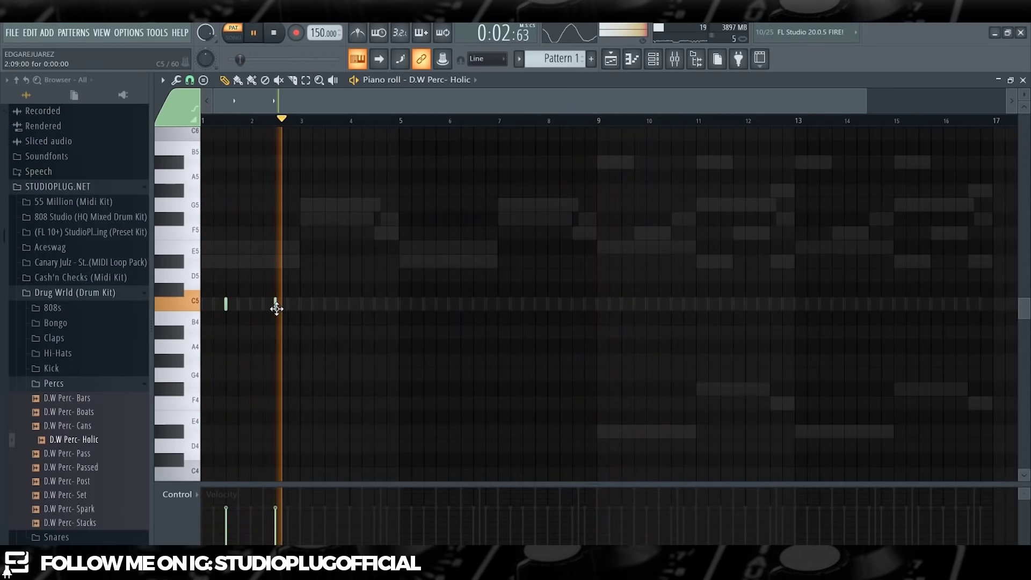
Step: Duplicate the two C5 perc hits onto step 9 of bars 3 and 4, and select all the C5 hits
key("ctrl+a")
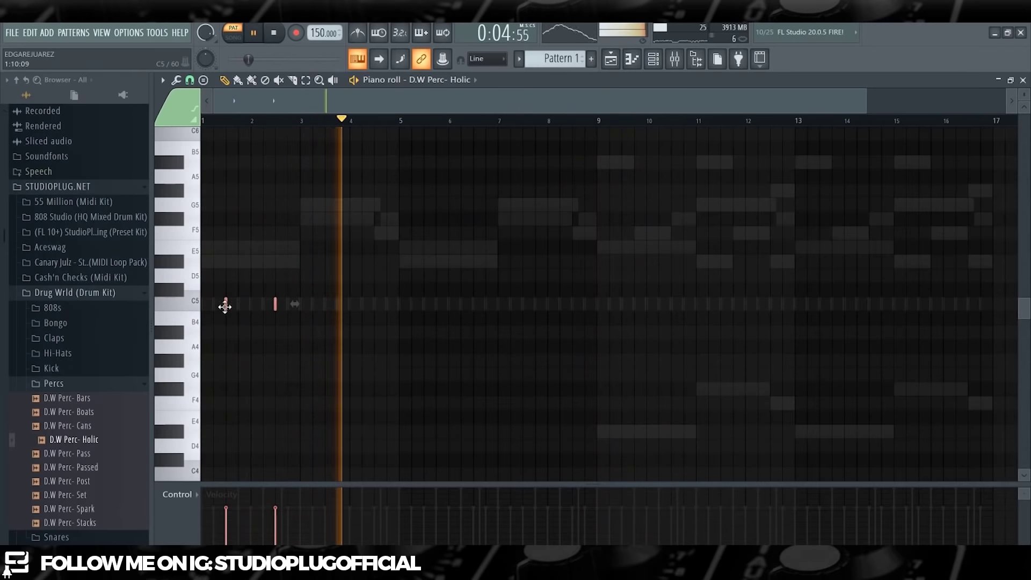
left_click_drag(226, 307, 316, 310, "shift")
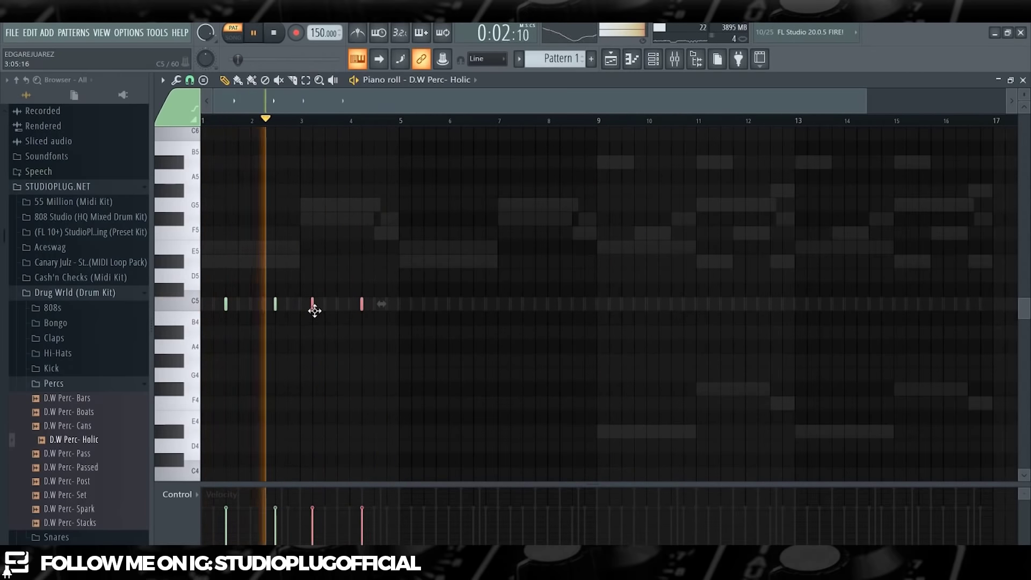
left_click_drag(319, 310, 325, 307)
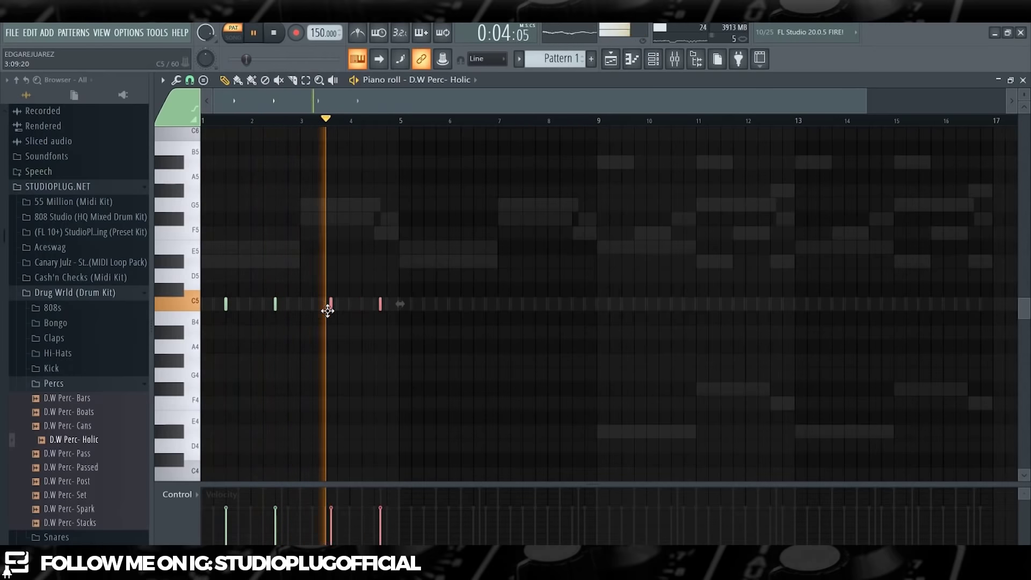
left_click(194, 304)
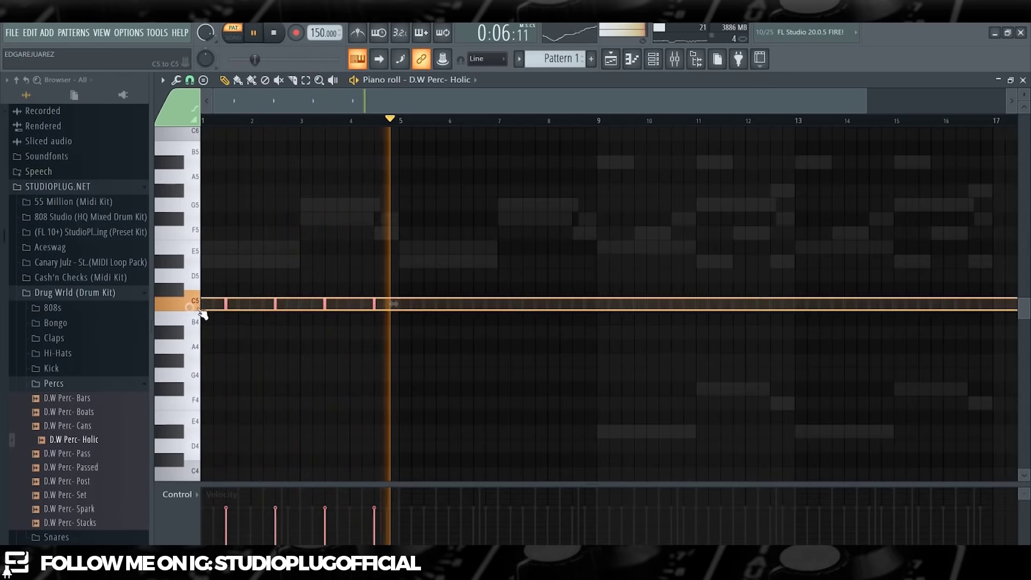
Step: Duplicate the four C5 perc hits into bars 5 to 8 and play the pattern
left_click_drag(225, 307, 386, 311)
key("space")
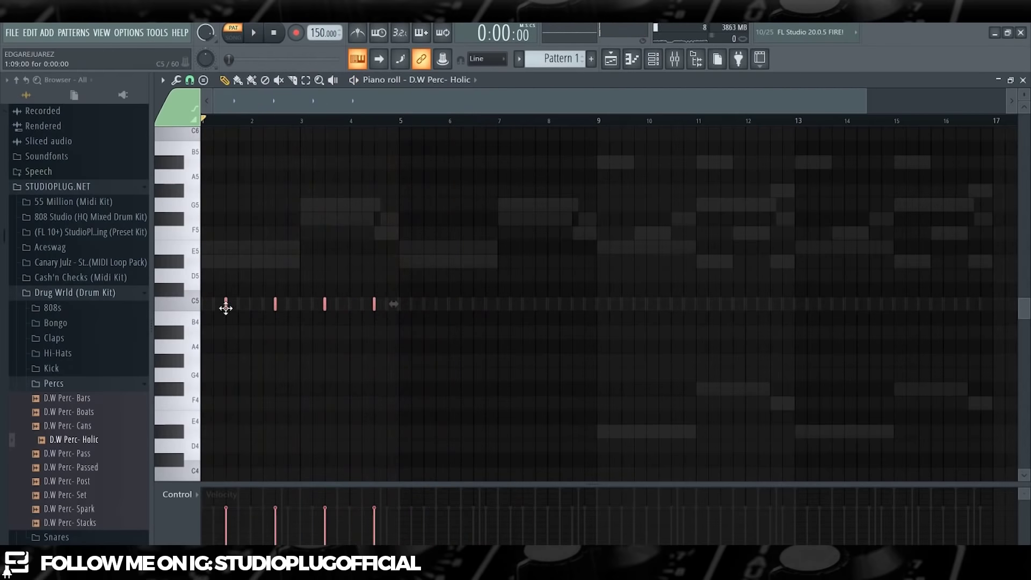
left_click_drag(386, 296, 423, 298)
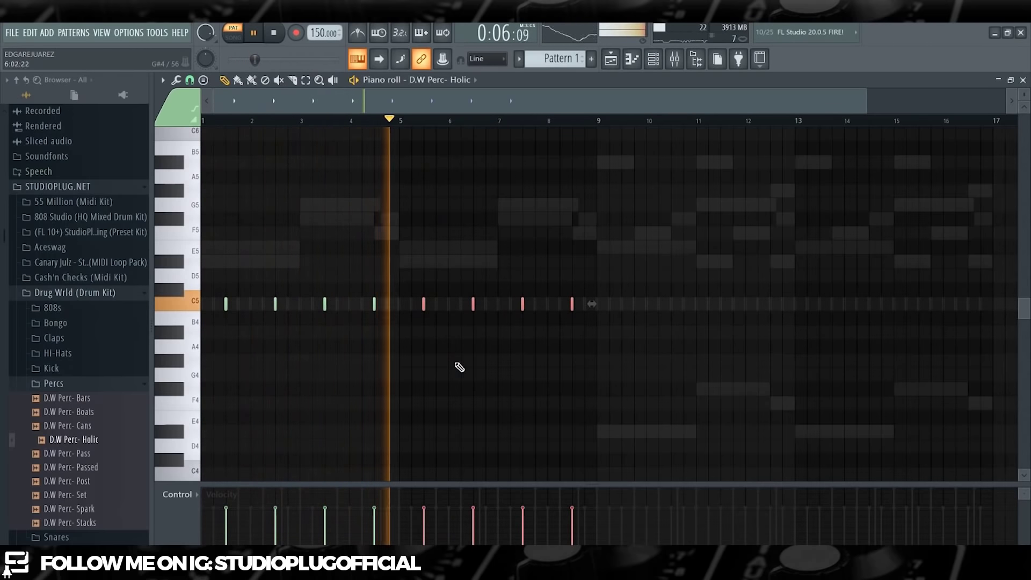
Step: Audition the Drug Wrld snares and replace the D.W Perc- Holic channel's sample with D.W Snare- Shot
left_click(654, 59)
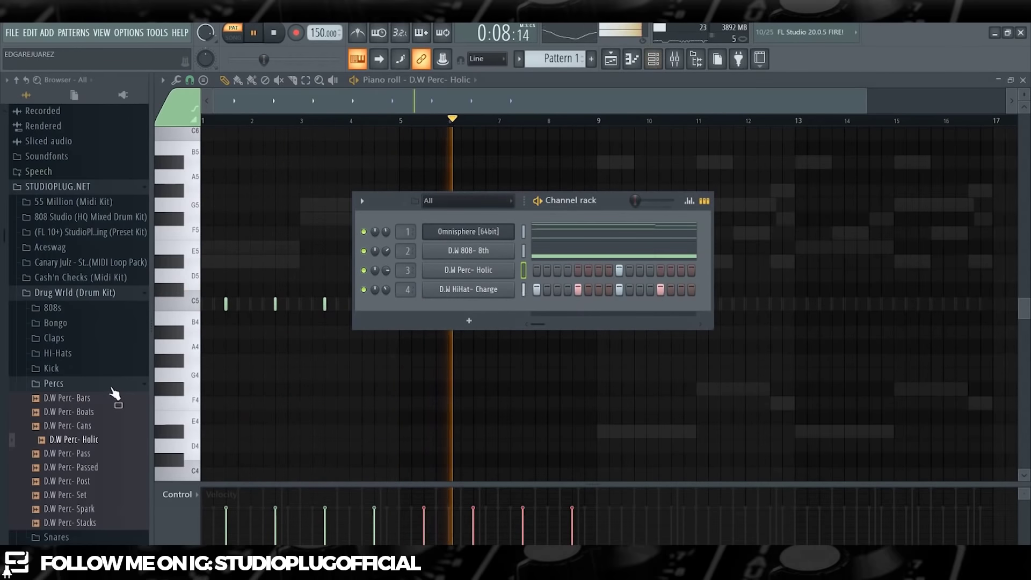
left_click(106, 383)
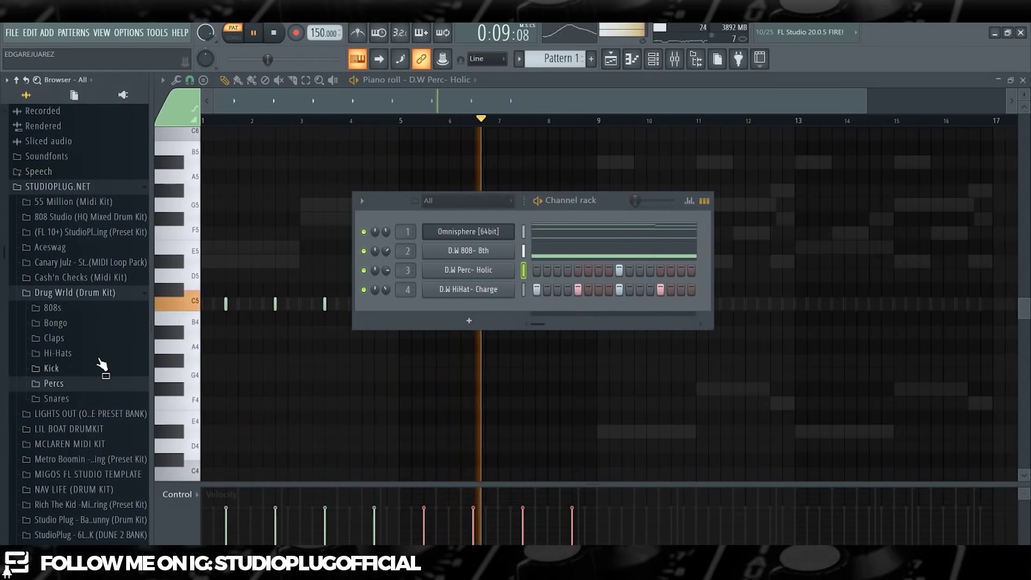
left_click(104, 400)
left_click(102, 415)
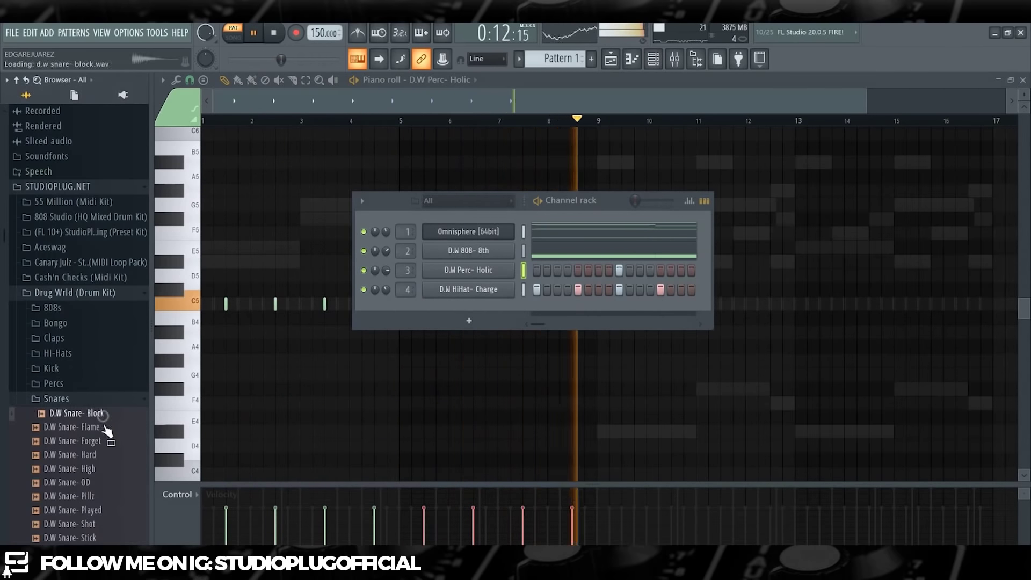
left_click(103, 441)
left_click(101, 455)
left_click(95, 468)
left_click(92, 482)
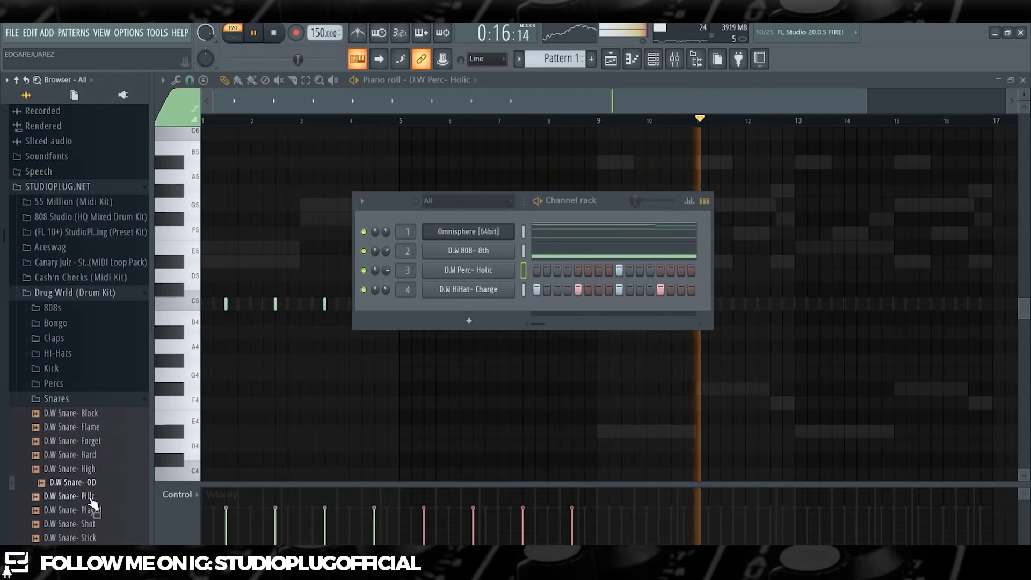
left_click(90, 498)
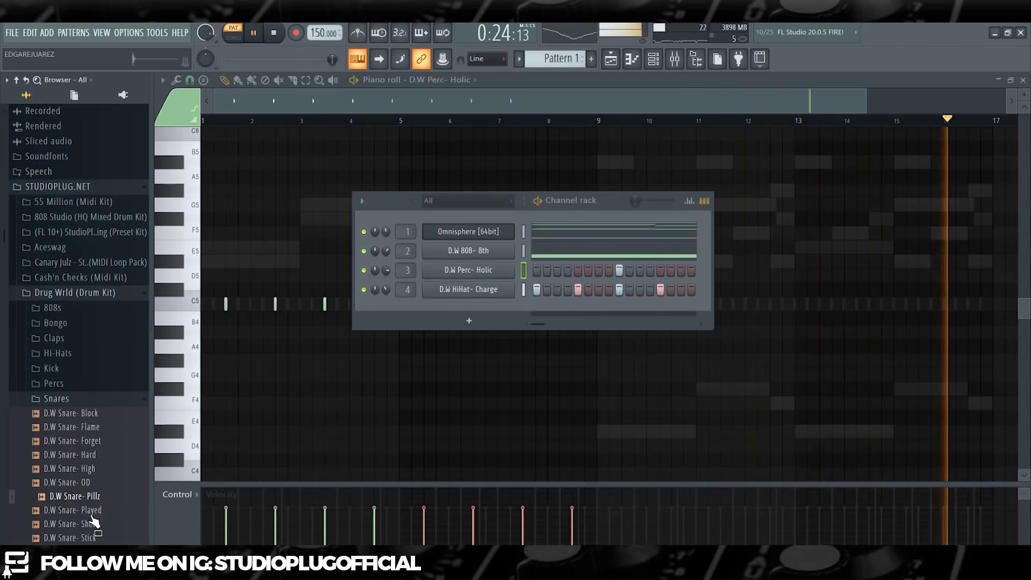
left_click(96, 524)
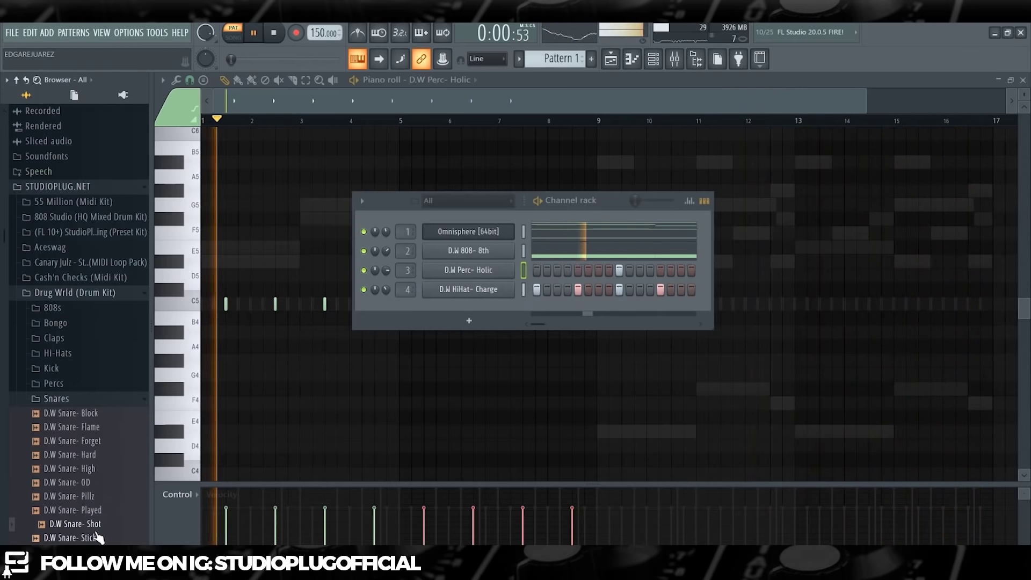
left_click_drag(99, 530, 464, 272)
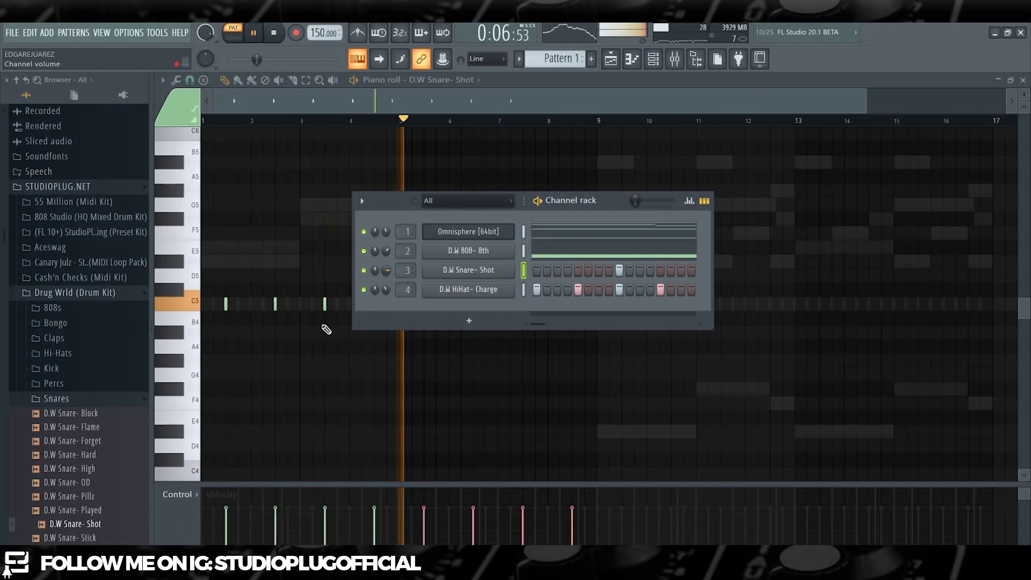
Step: Shorten the D.W Snare- Shot sample's length in its channel settings, play the pattern and close the settings
left_click(496, 253)
key("space")
left_click(595, 218)
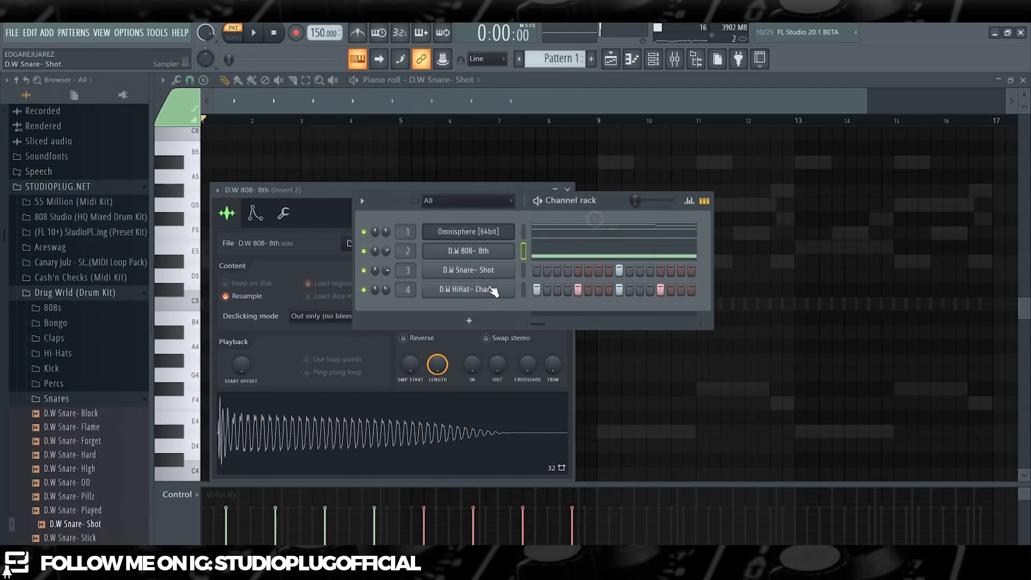
left_click(487, 272)
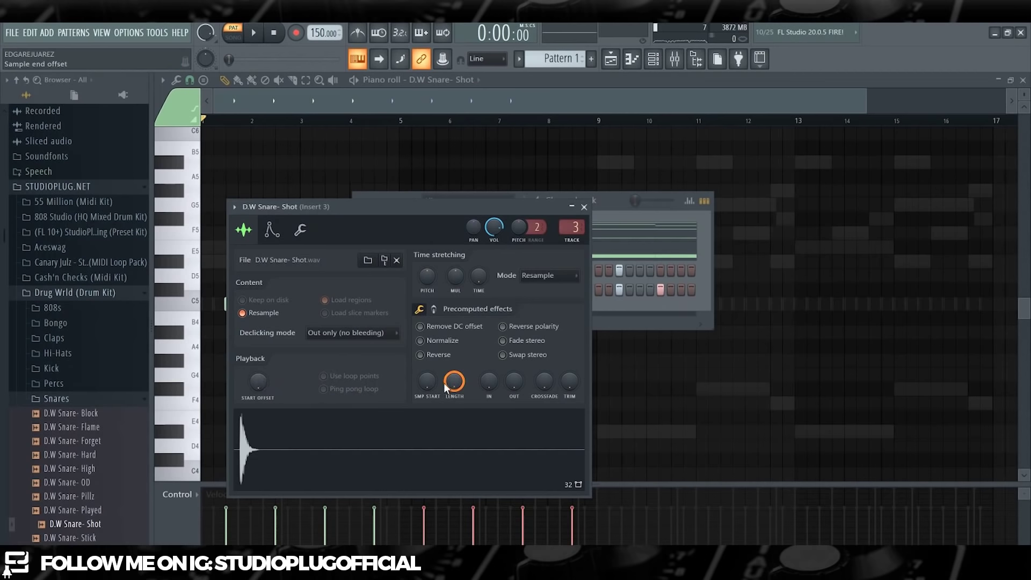
left_click_drag(453, 382, 454, 395)
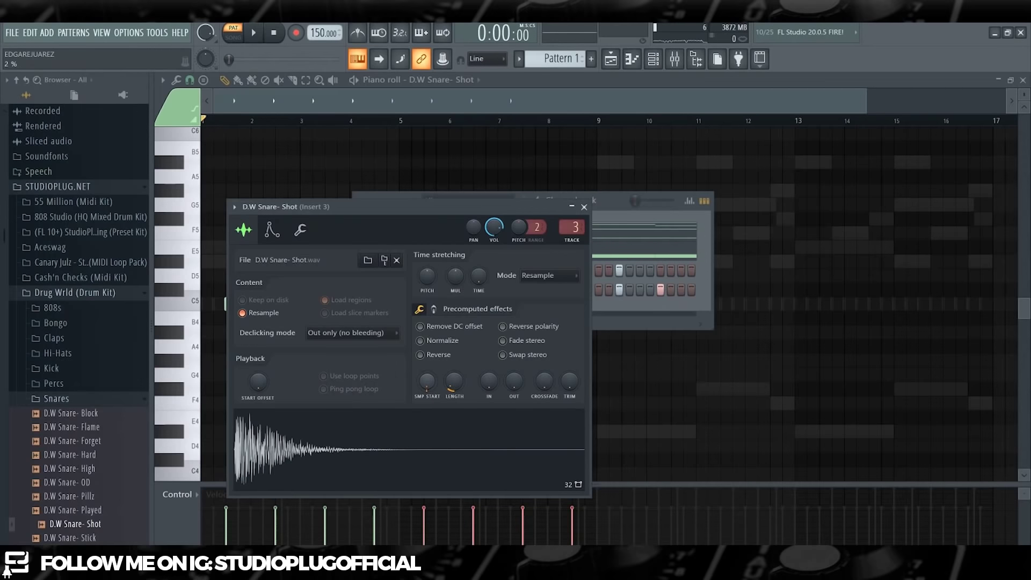
key("space")
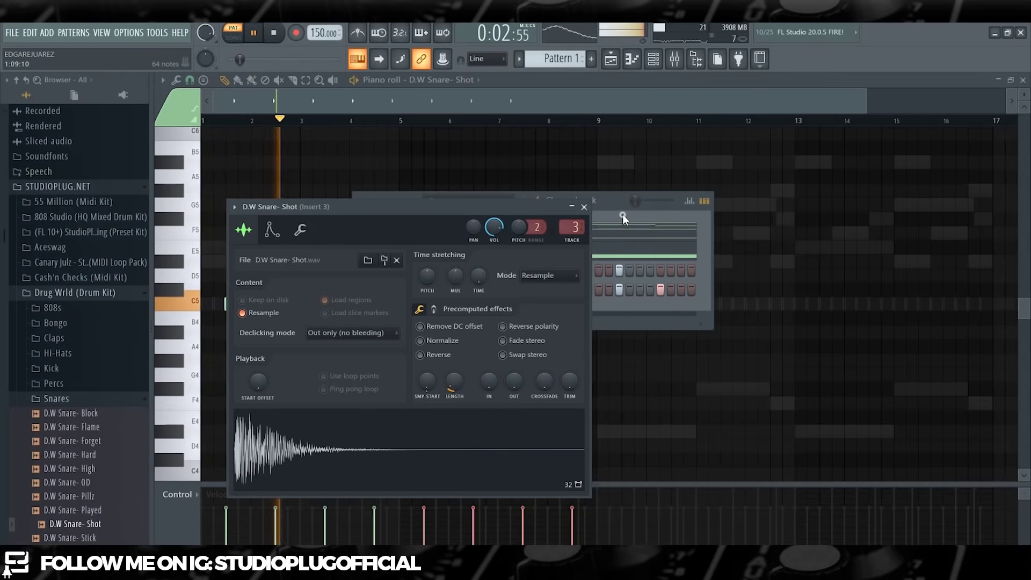
left_click(623, 220)
left_click(505, 270)
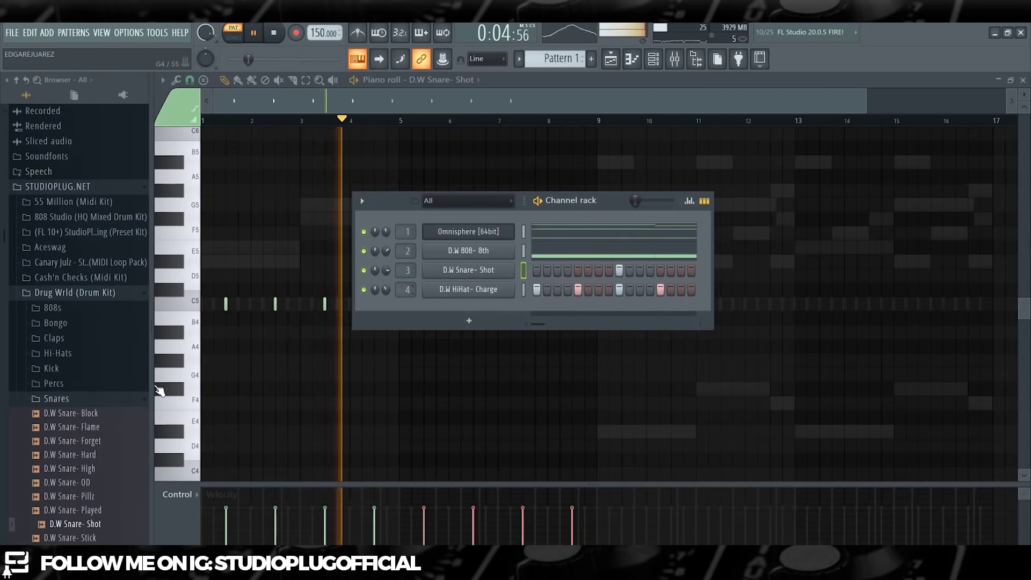
Step: Switch from the Drug Wrld snares to the Bongo folder and audition its samples through D.W Bongo- Disconnect
left_click(123, 386)
left_click(122, 386)
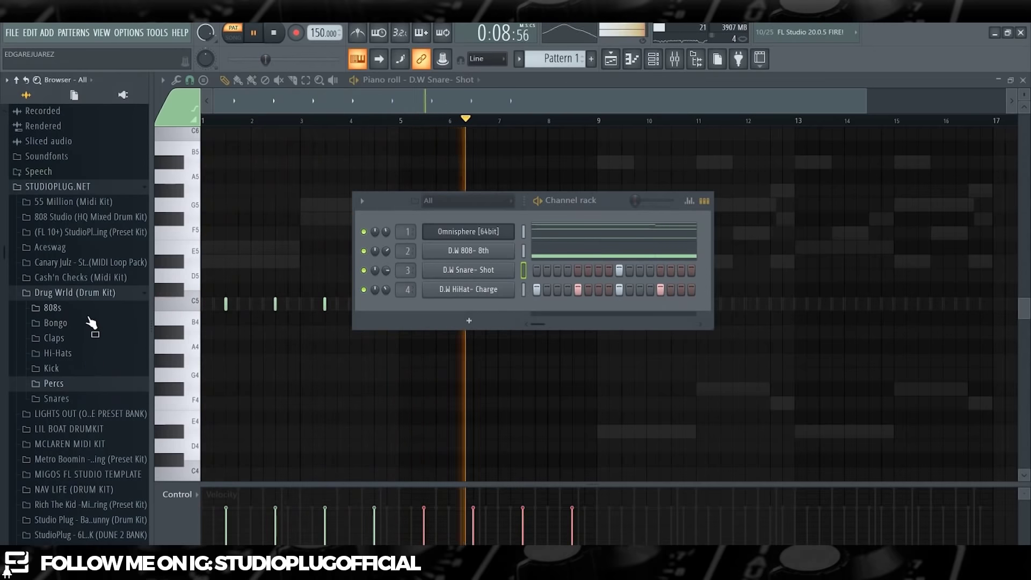
left_click(86, 324)
left_click(78, 367)
key("space")
key("space")
key("Up")
key("Up")
left_click(97, 380)
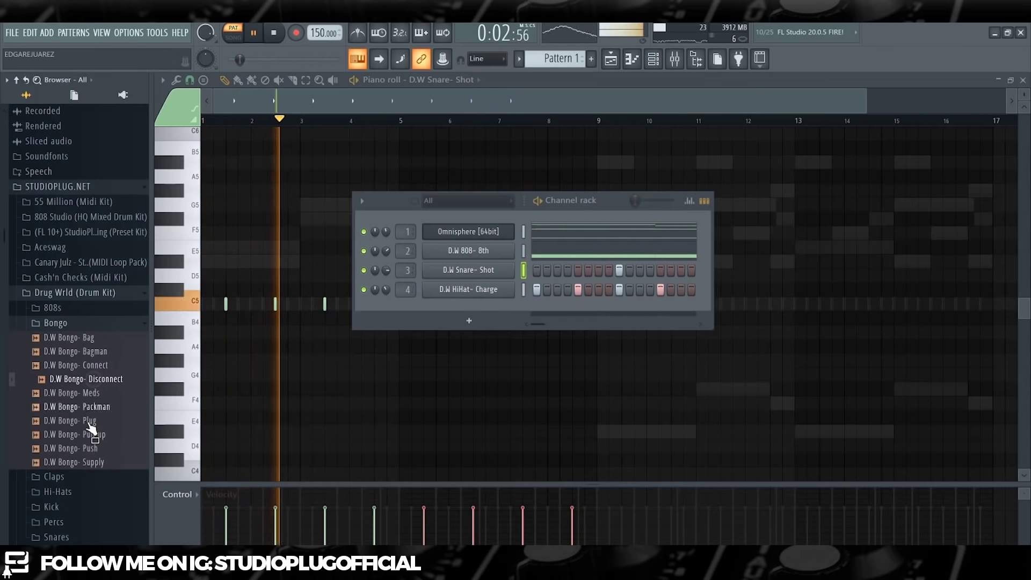
Step: Audition the remaining bongos from D.W Bongo- Meds onward and add D.W Bongo- Supply as a new channel below D.W Snare- Shot
left_click(92, 395)
key("Down")
key("Down")
key("Down")
key("Down")
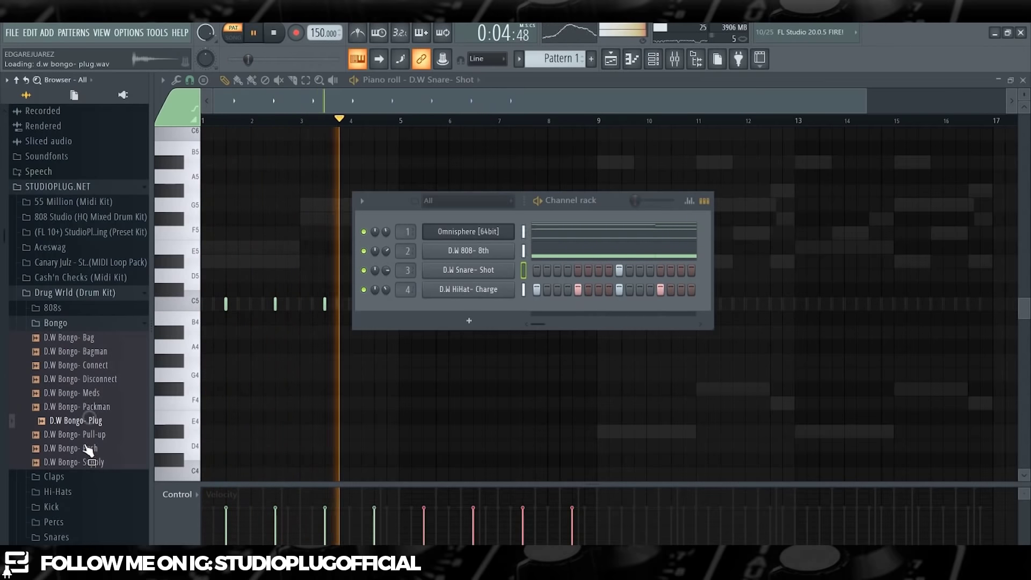
key("Up")
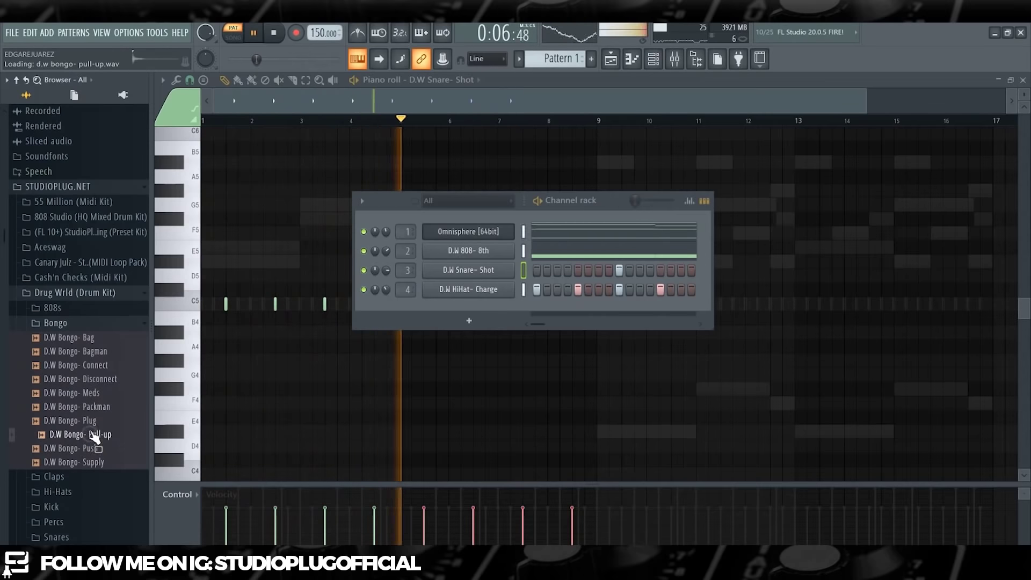
left_click(90, 461)
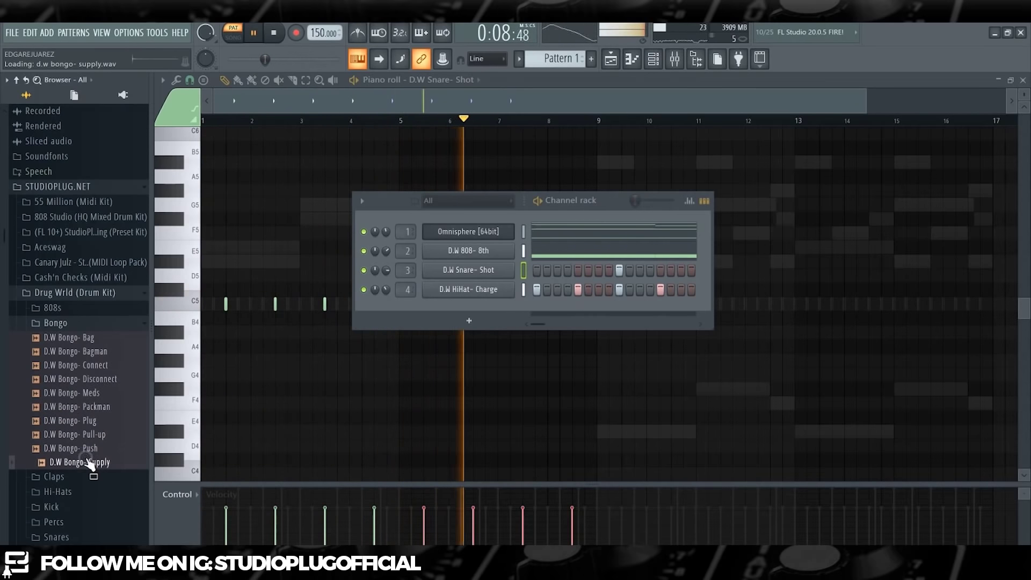
left_click_drag(350, 315, 439, 277)
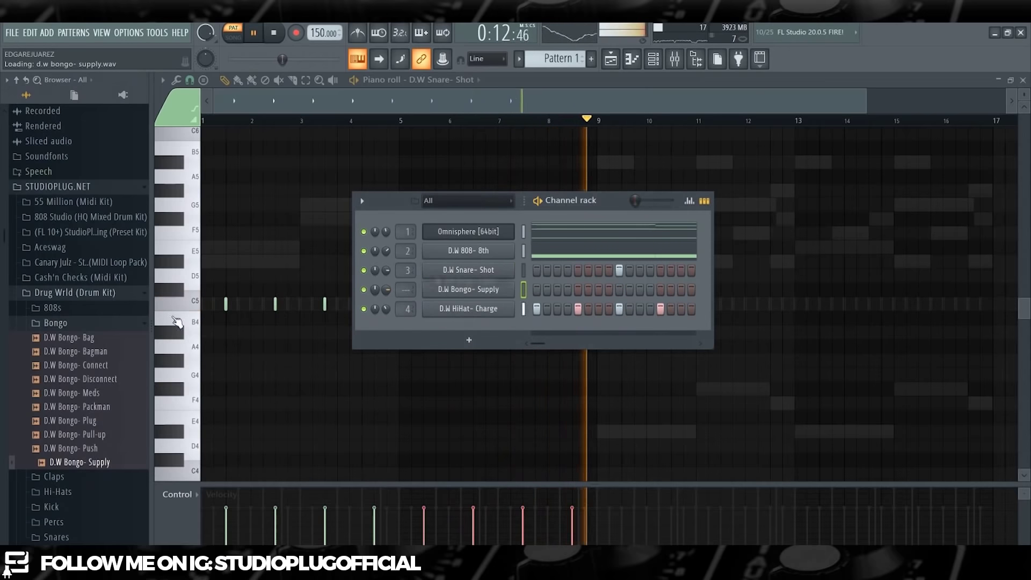
Step: Find the Kick folder of the Skii Mask drum kit and add Supreme Kick as a new channel
left_click(110, 322)
left_click(112, 294)
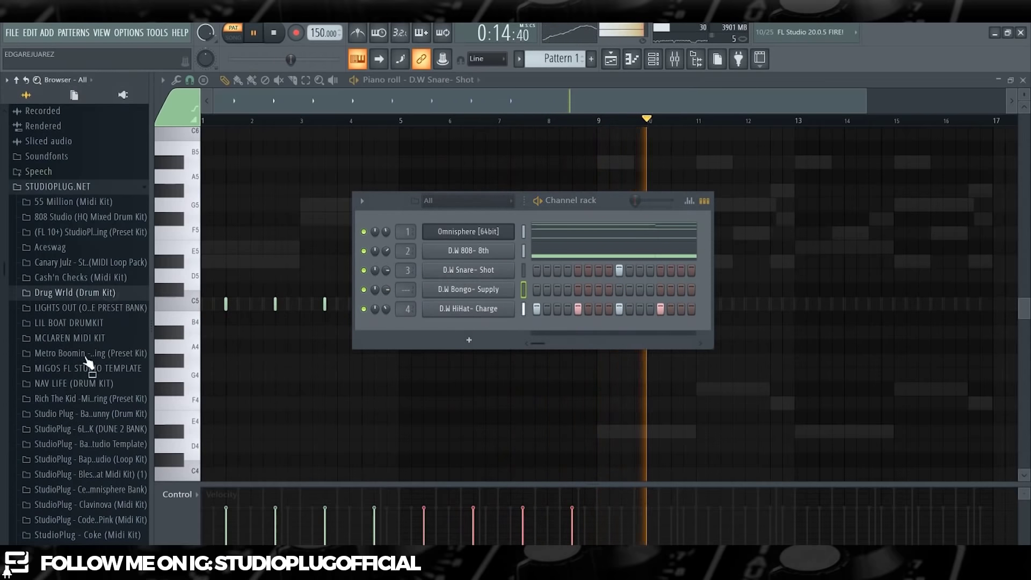
scroll(88, 362, "down", 3)
scroll(105, 419, "down", 8)
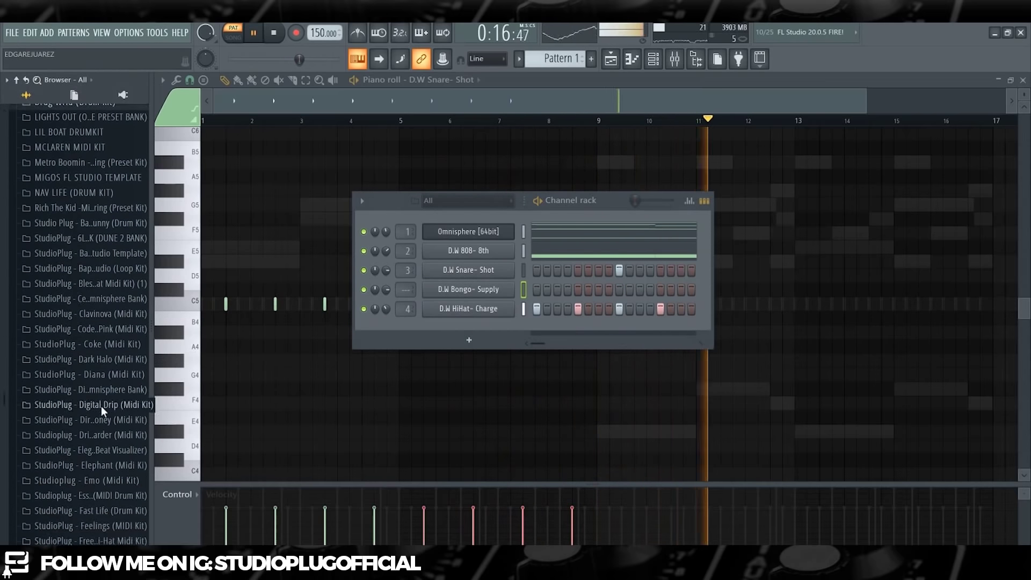
left_click(103, 542)
key("space")
left_click(107, 529)
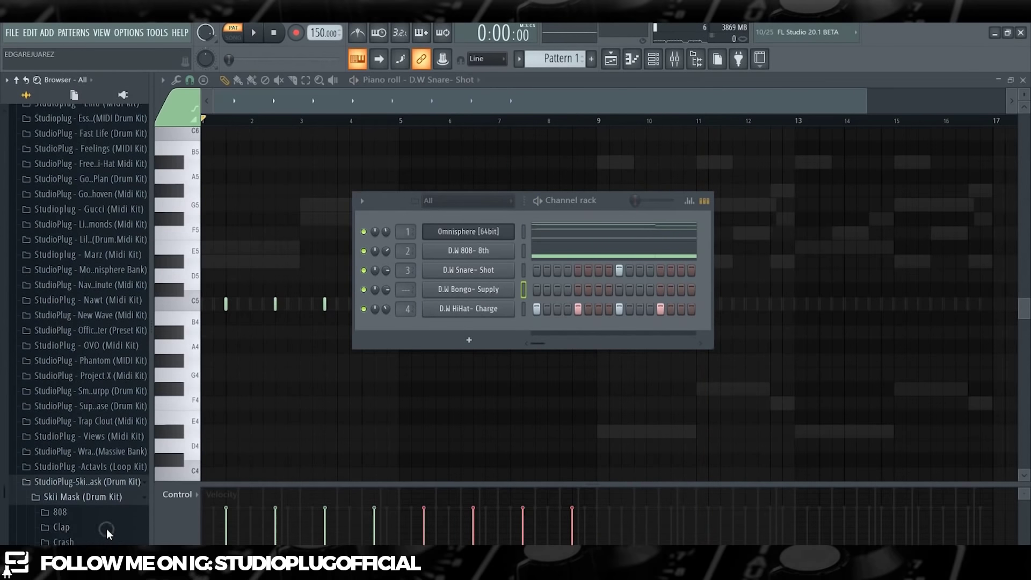
left_click(81, 572)
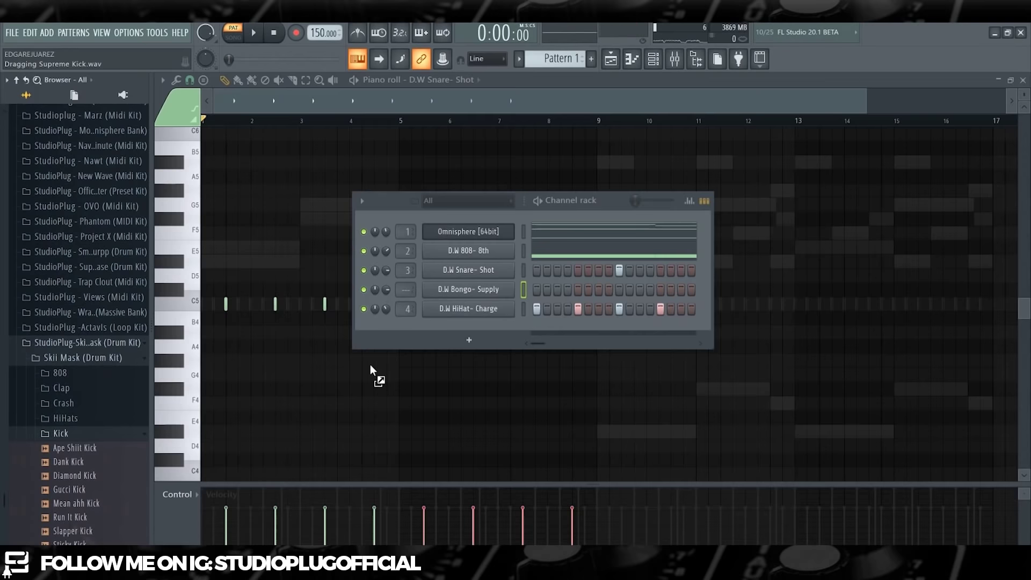
left_click_drag(424, 334, 426, 336)
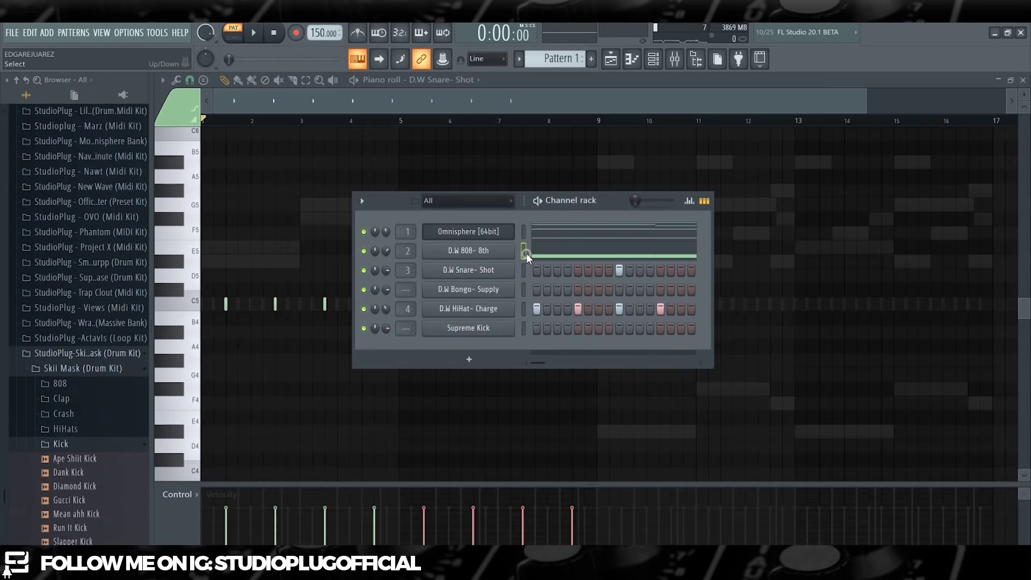
Step: Copy the D.W 808- 8th notes into the Supreme Kick piano roll and move all G5 notes down to C5
key("space")
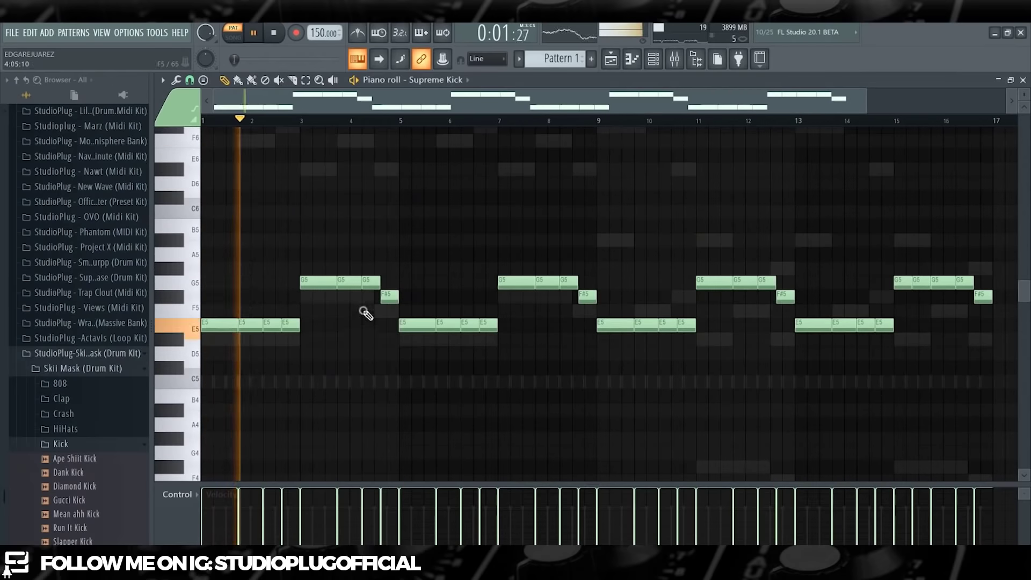
left_click(193, 288, "ctrl")
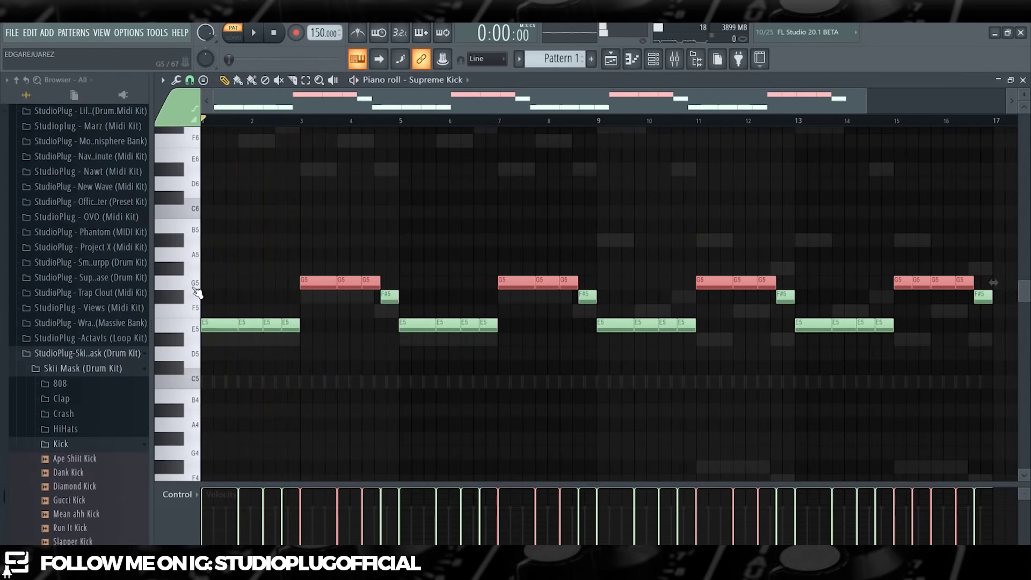
key("ctrl+Down")
key("Up")
key("Up")
key("Up")
key("Up")
key("Up")
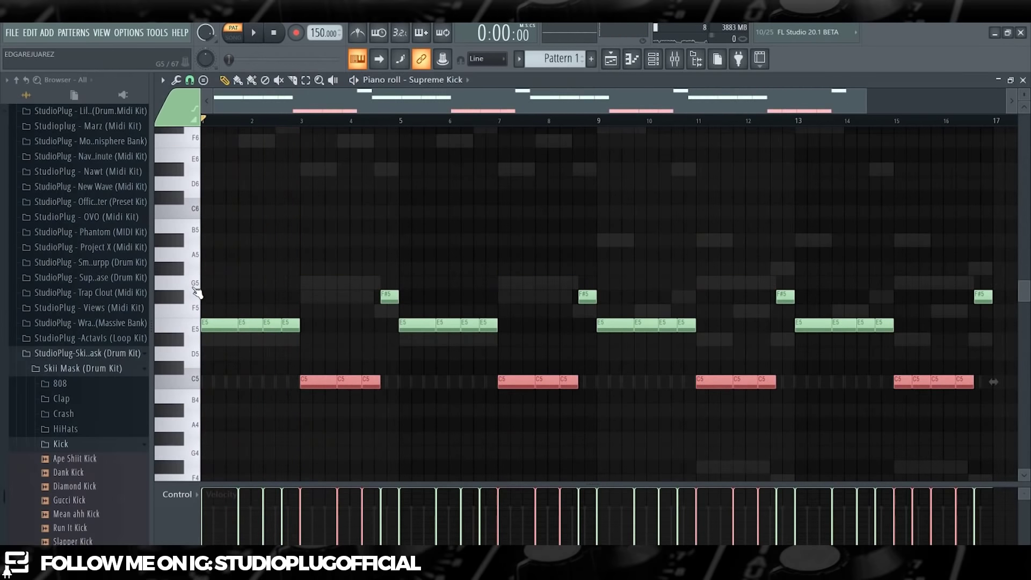
Step: Transpose all E5 and F#5 kick notes down four semitones, bringing the E5 notes to C5, and play the pattern
left_click(173, 298, "ctrl")
left_click(175, 328, "ctrl+shift")
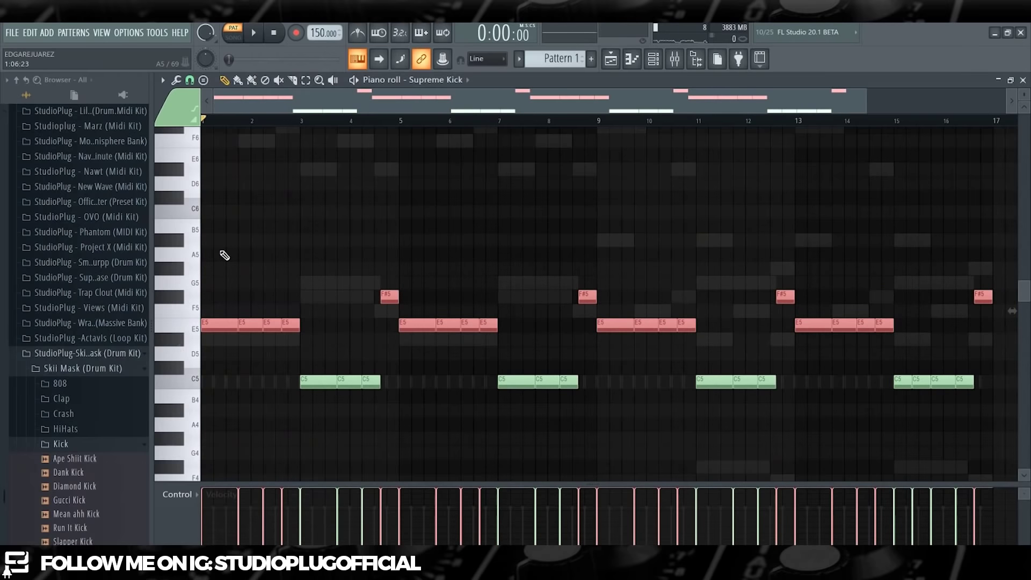
key("Down")
key("Down")
key("Down")
key("Down")
key("Down")
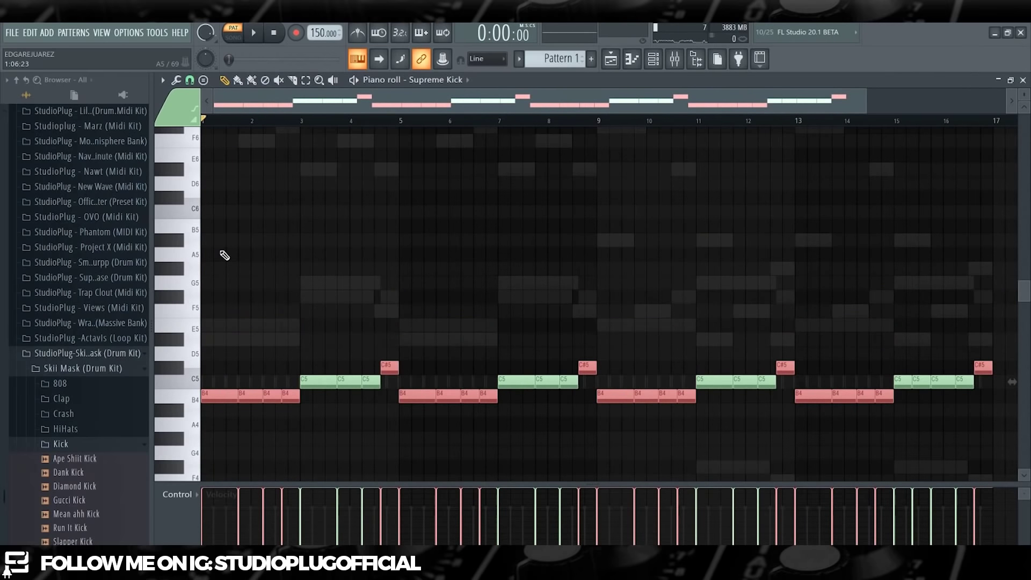
key("Up")
key("space")
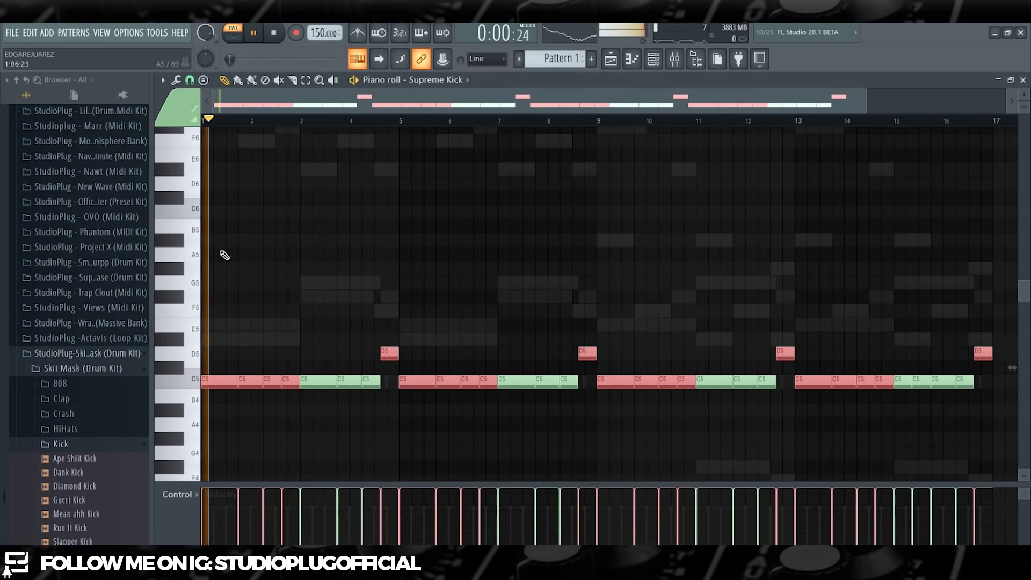
Step: Move the D5 kick notes down to C5, clear the selection and reopen the channel rack
left_click(197, 359, "ctrl")
key("Down")
key("Down")
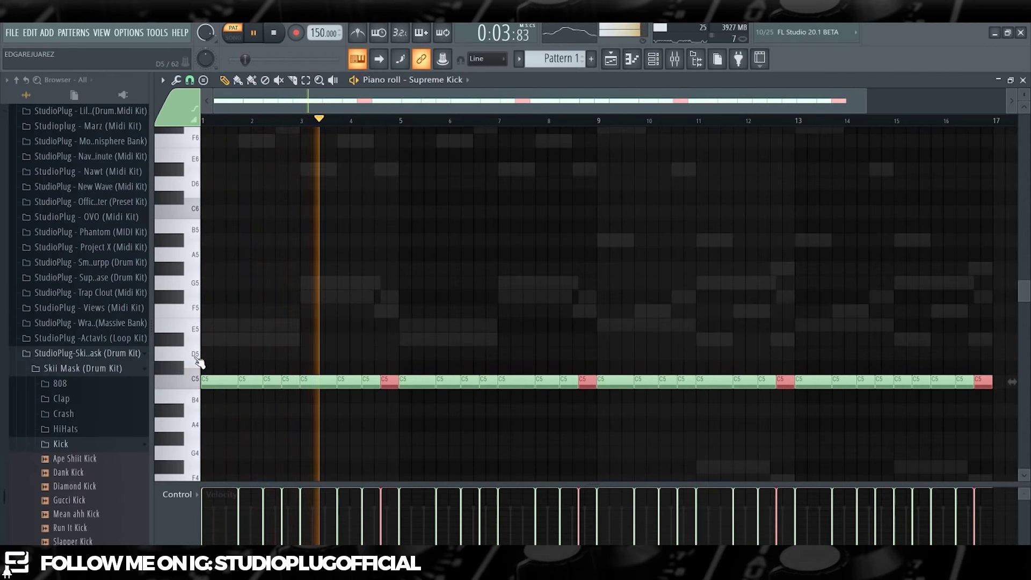
key("ctrl+a")
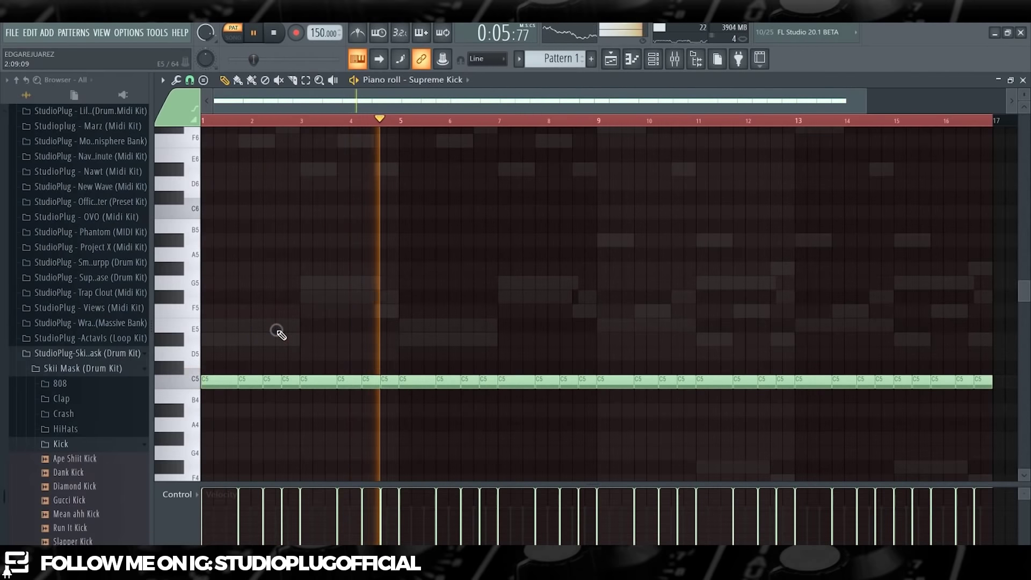
key("ctrl+d")
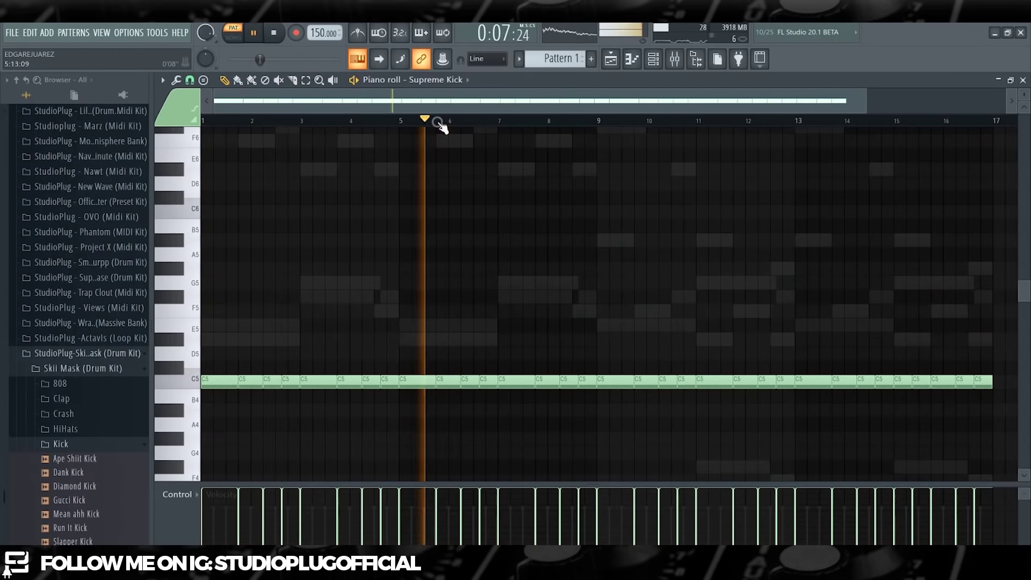
left_click(652, 59)
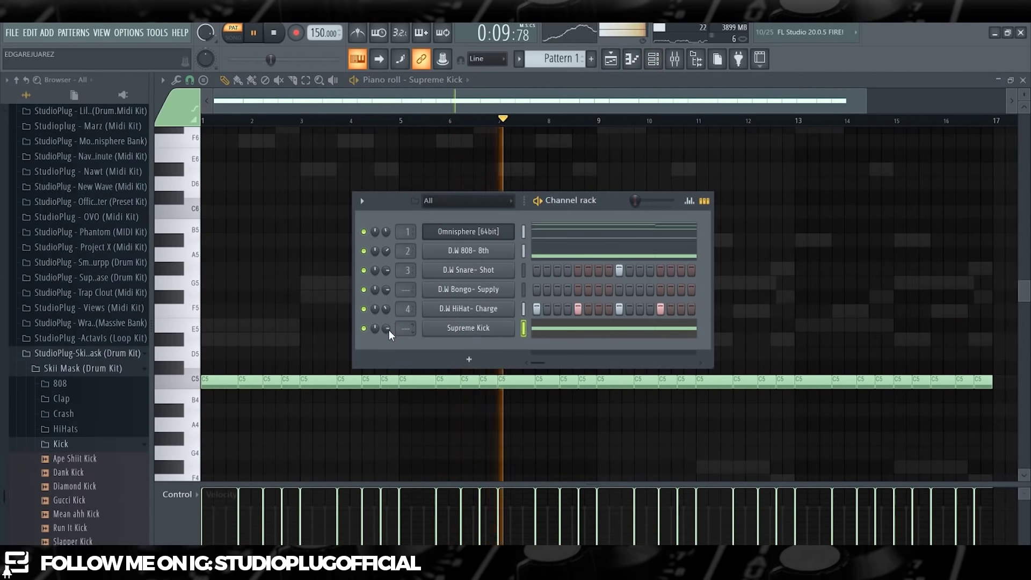
Step: Open the Skii Mask kit's Open Hat folder and add Bowl Open Hat as a new channel
left_click(116, 446)
left_click(102, 462)
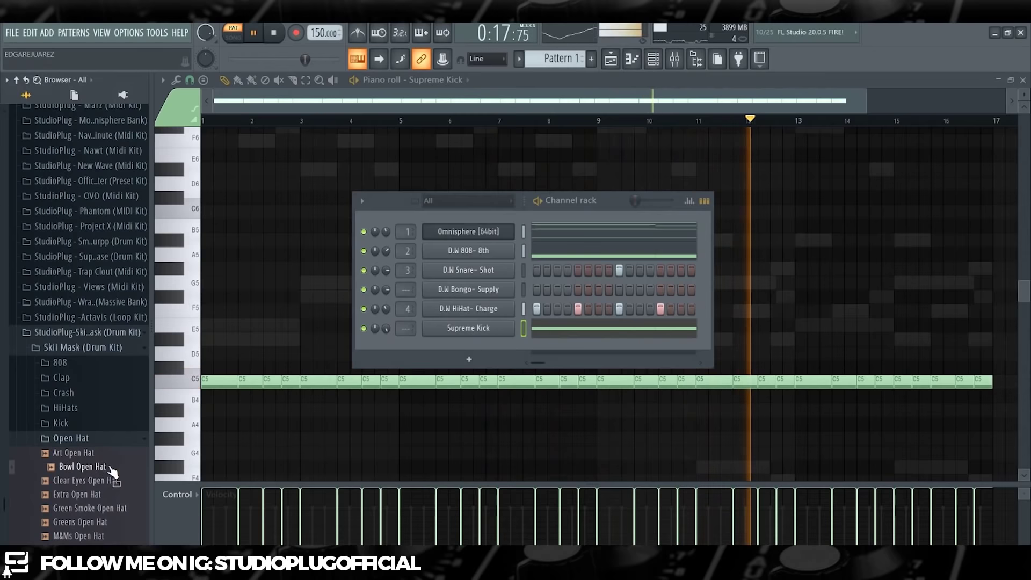
left_click_drag(112, 473, 440, 351)
Step: In the Bowl Open Hat piano roll, place C5 notes on the second beat of bars 1 and 3
left_click(578, 348)
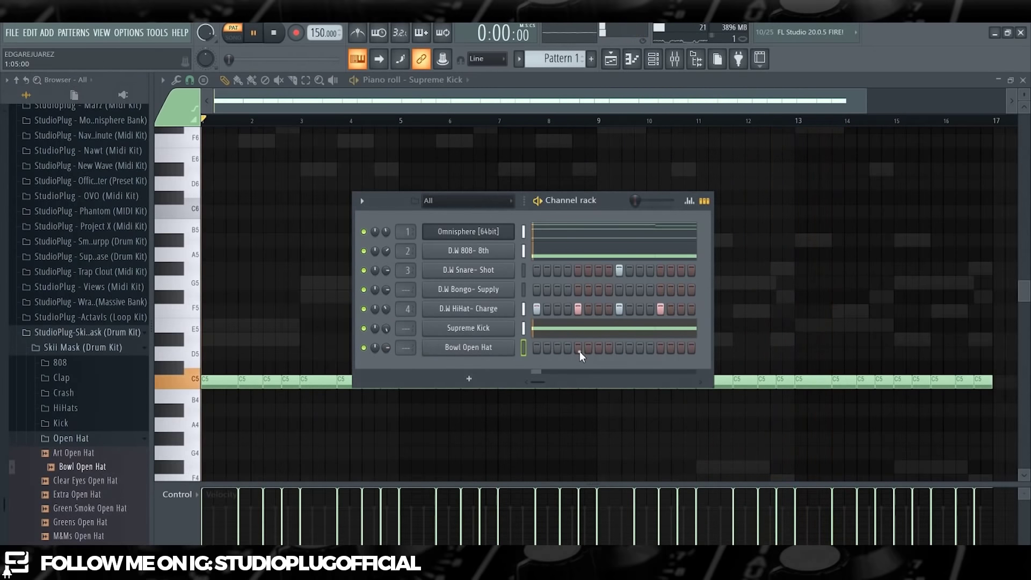
left_click_drag(543, 383, 581, 382)
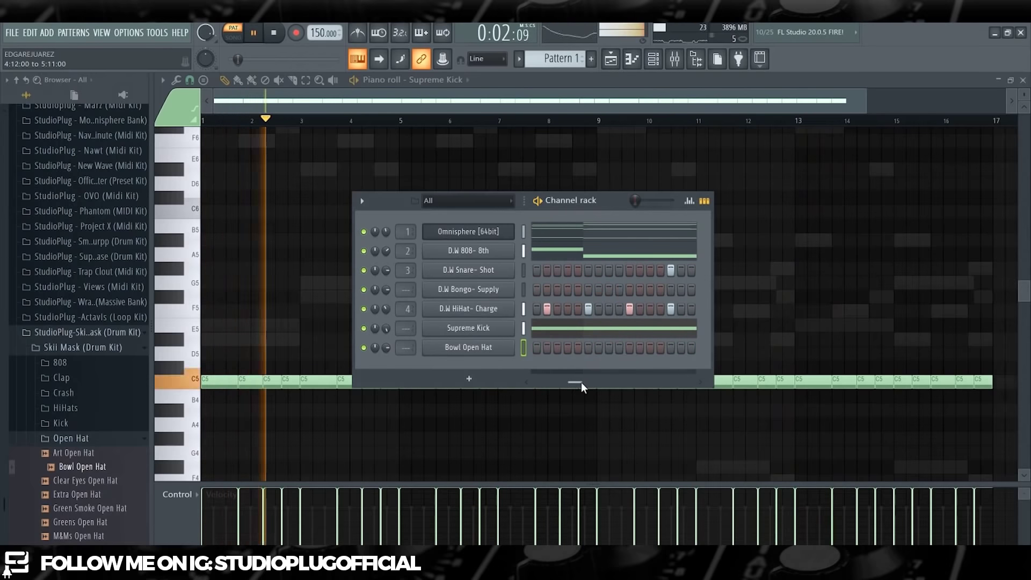
right_click(494, 355)
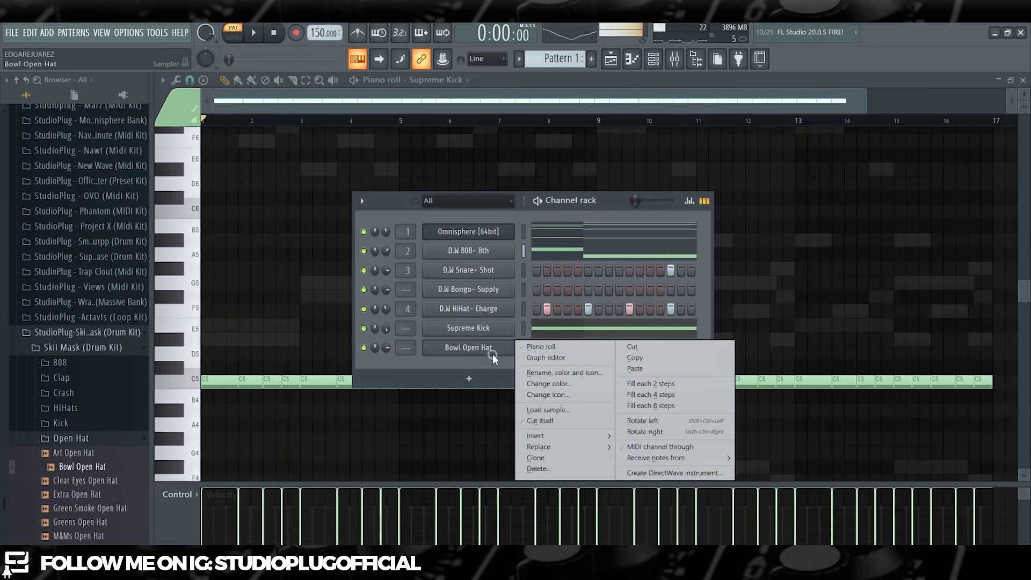
left_click(529, 347)
left_click(213, 382)
left_click_drag(230, 384, 313, 385)
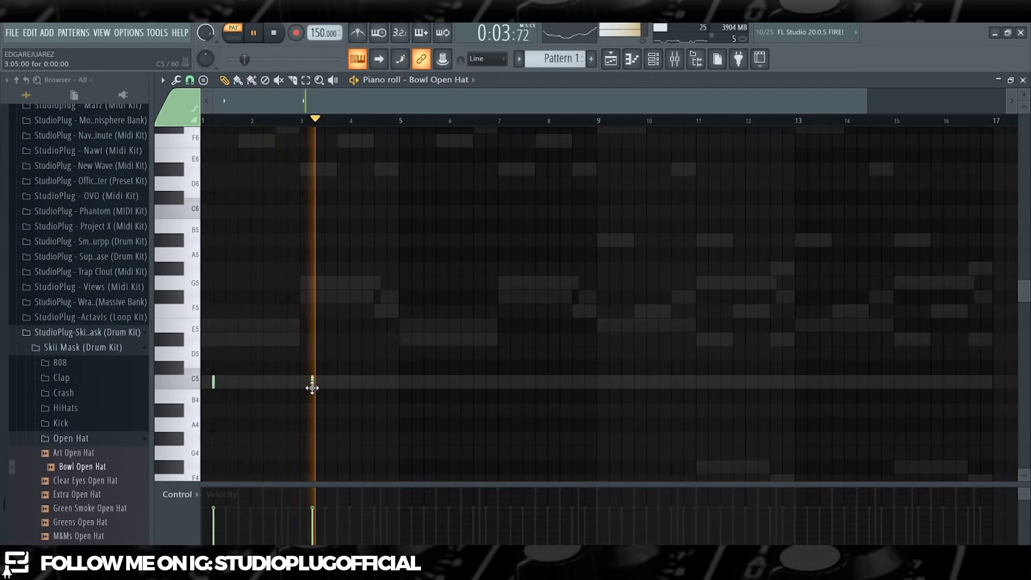
Step: Duplicate the Bowl Open Hat notes so they repeat on the second beat of every other bar through bar 15
key("ctrl+a")
key("space")
left_click_drag(213, 387, 246, 387)
left_click_drag(358, 387, 381, 387)
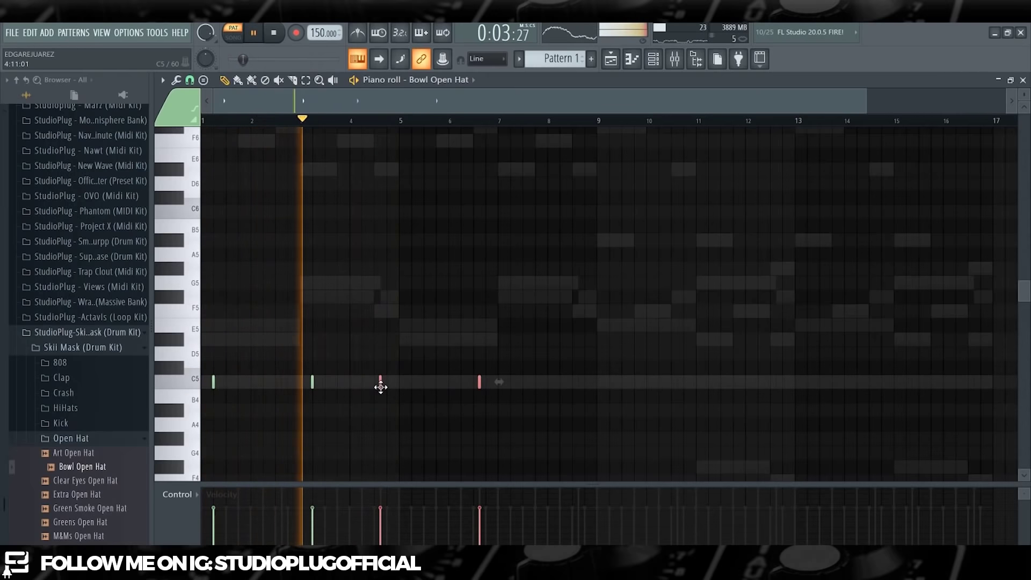
left_click_drag(380, 386, 412, 385)
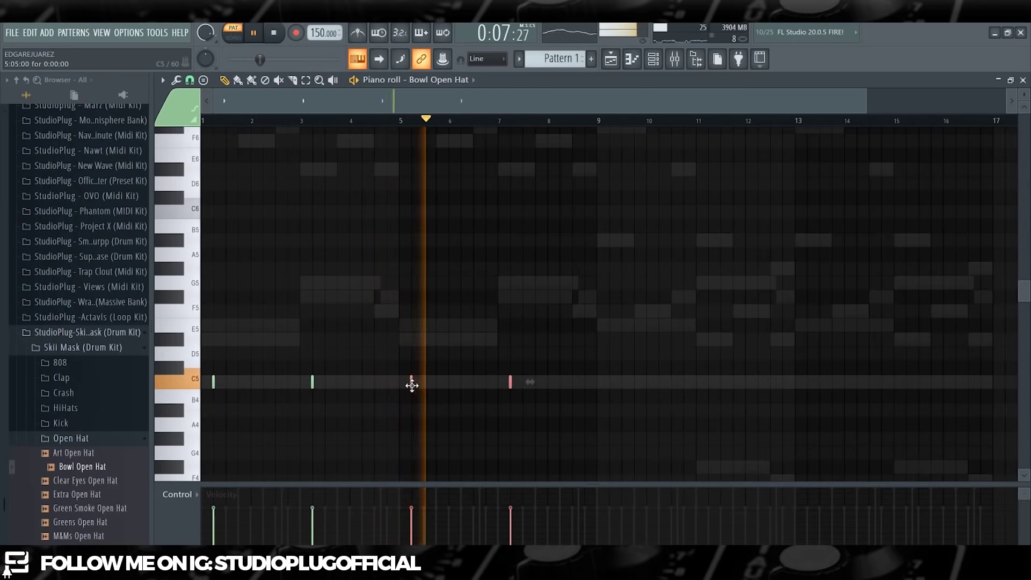
left_click(192, 383, "ctrl")
key("ctrl+b")
left_click_drag(590, 390, 614, 386)
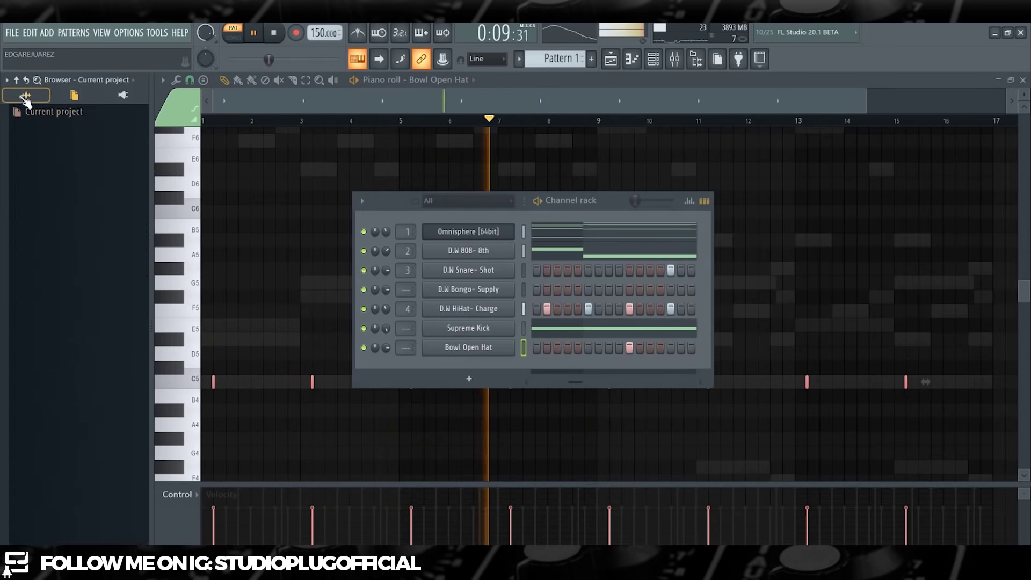
Step: Return the browser to the All view and open the piano roll of D.W HiHat- Charge
left_click(25, 97)
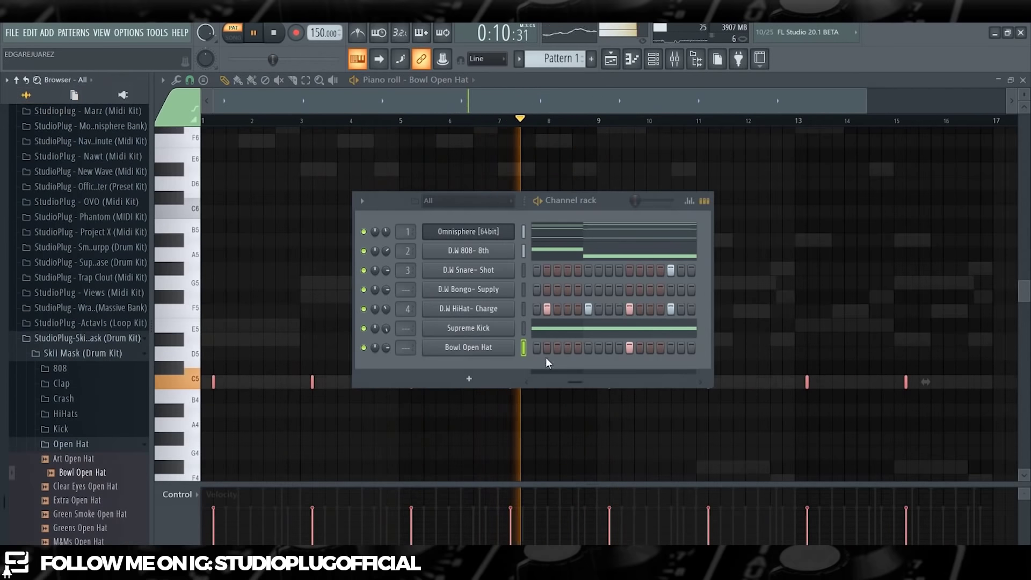
scroll(60, 446, "down", 3)
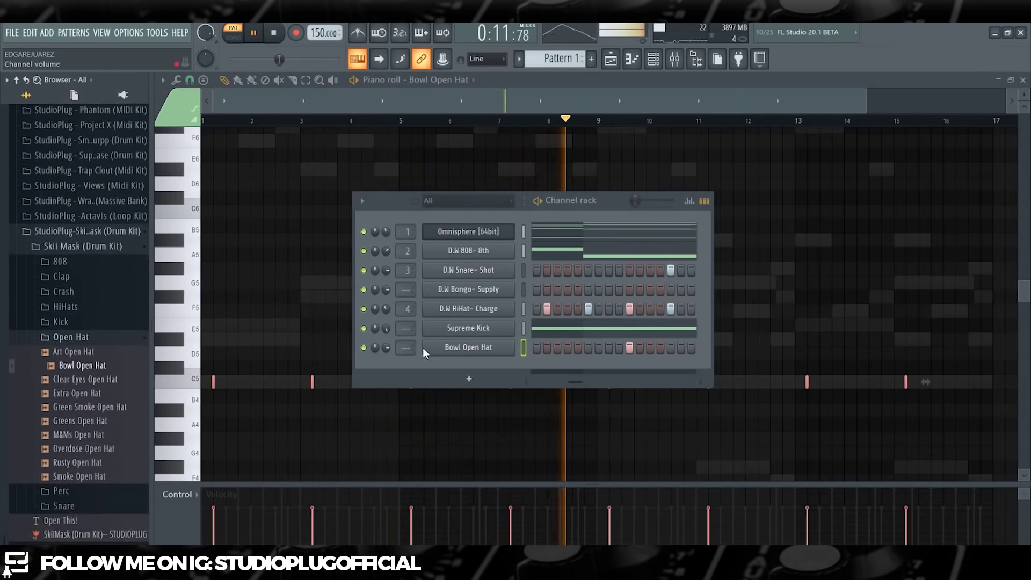
right_click(445, 314)
left_click(554, 313)
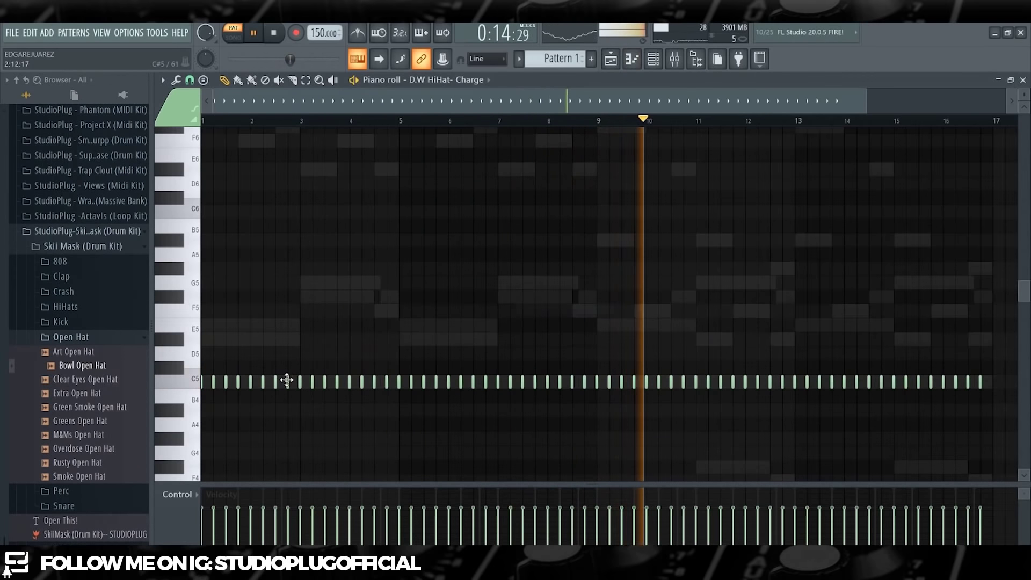
scroll(269, 366, "down", 3)
key("space")
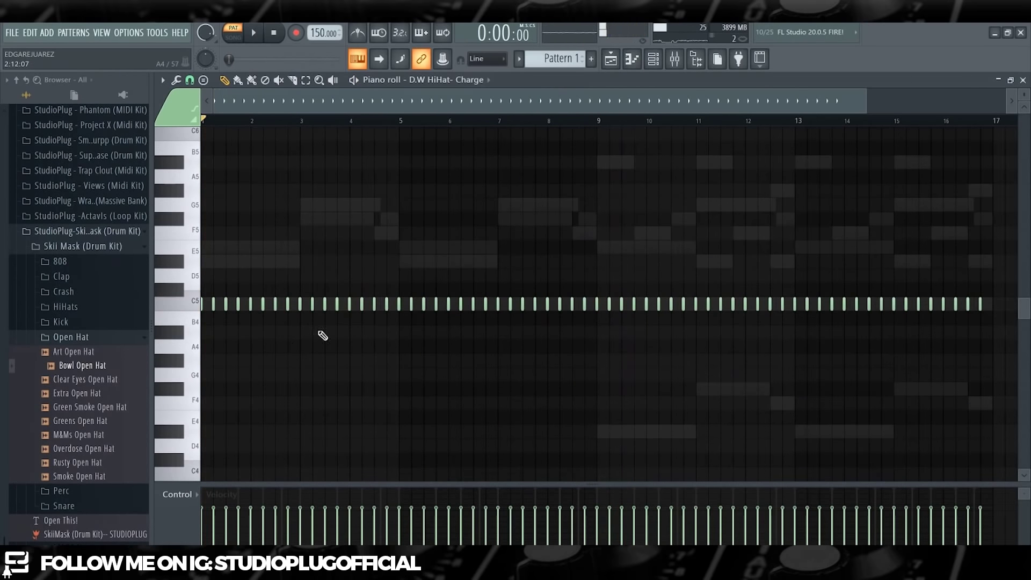
Step: Add a quiet G4 hi-hat note on the seventh step of bar 1 and play the pattern
left_click_drag(829, 108, 374, 110)
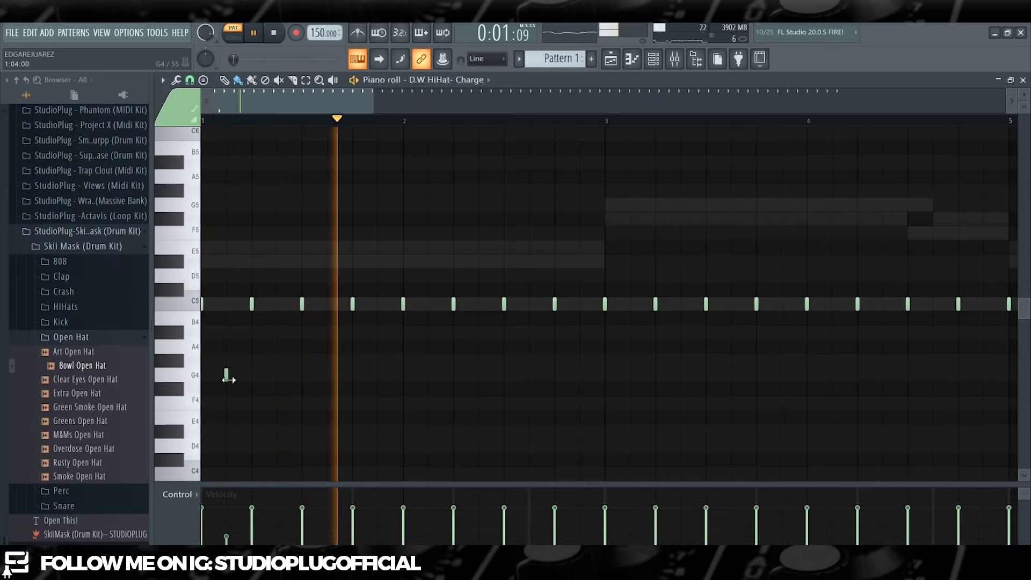
key("space")
key("space")
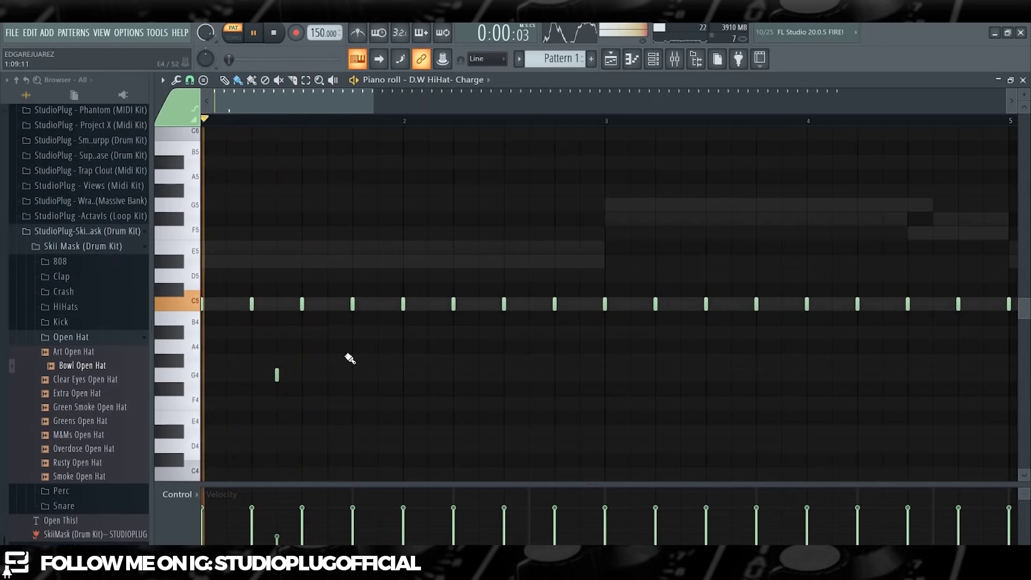
key("space")
key("space")
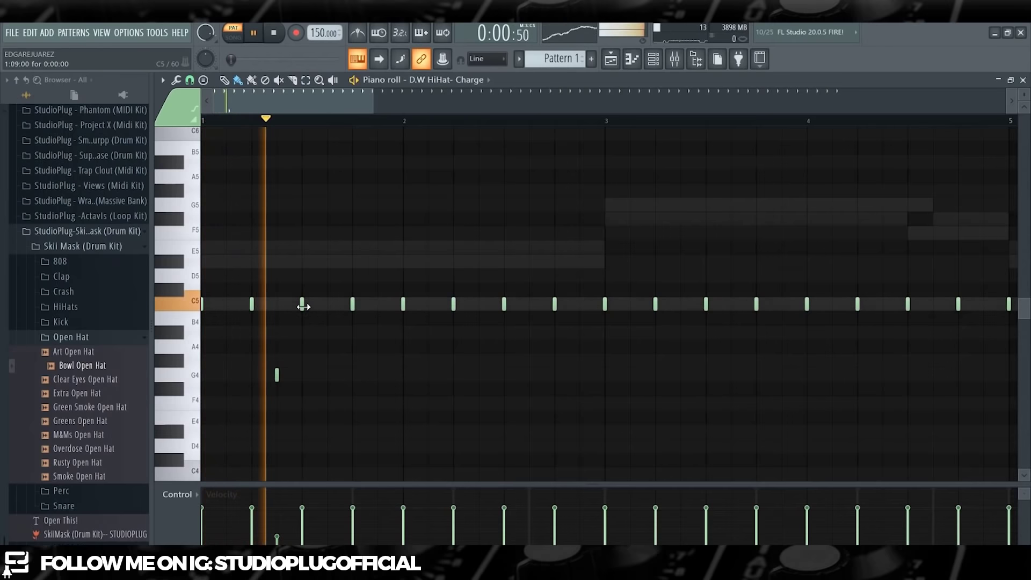
Step: Stop playback and set the piano roll snap to 1/2 step
key("space")
left_click(190, 81)
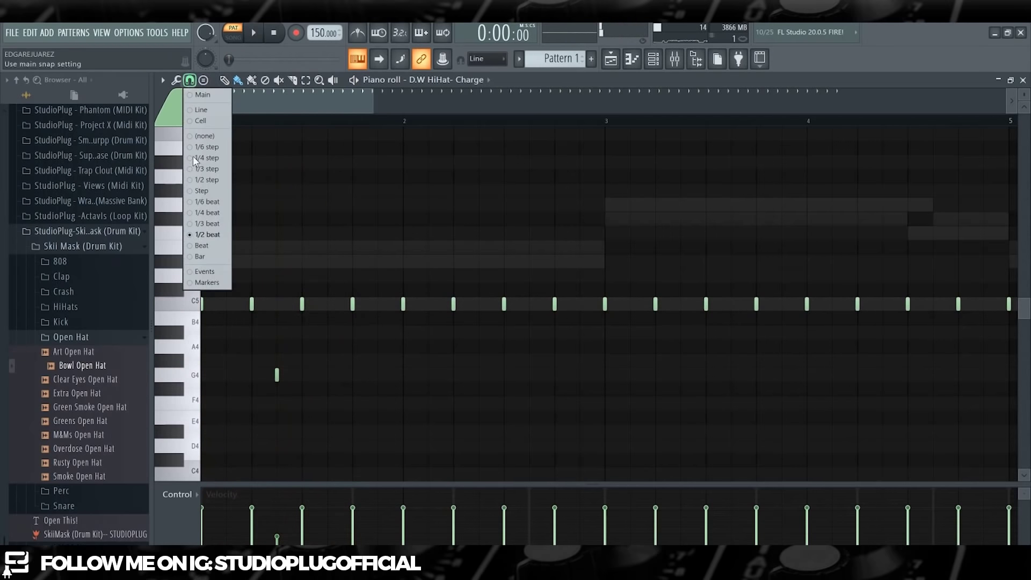
left_click(204, 180)
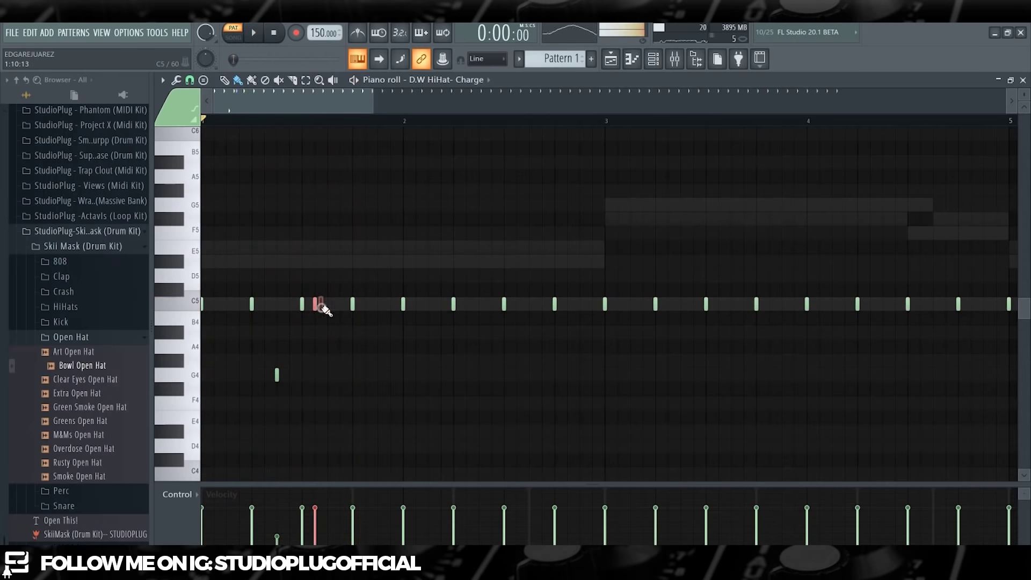
Step: Try extra C5 hi-hat notes just after the third beat of bar 1
key("space")
left_click(327, 304)
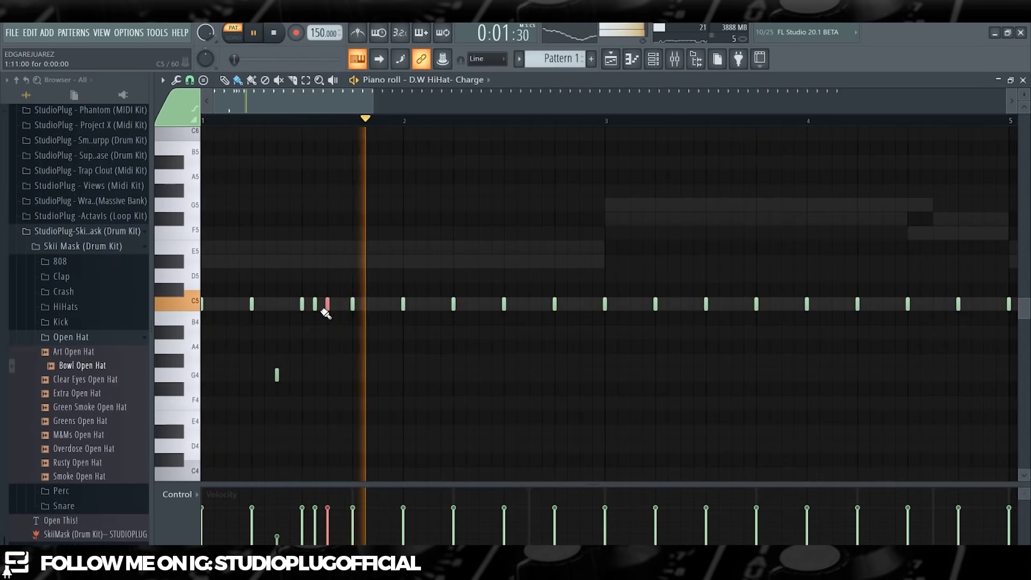
key("space")
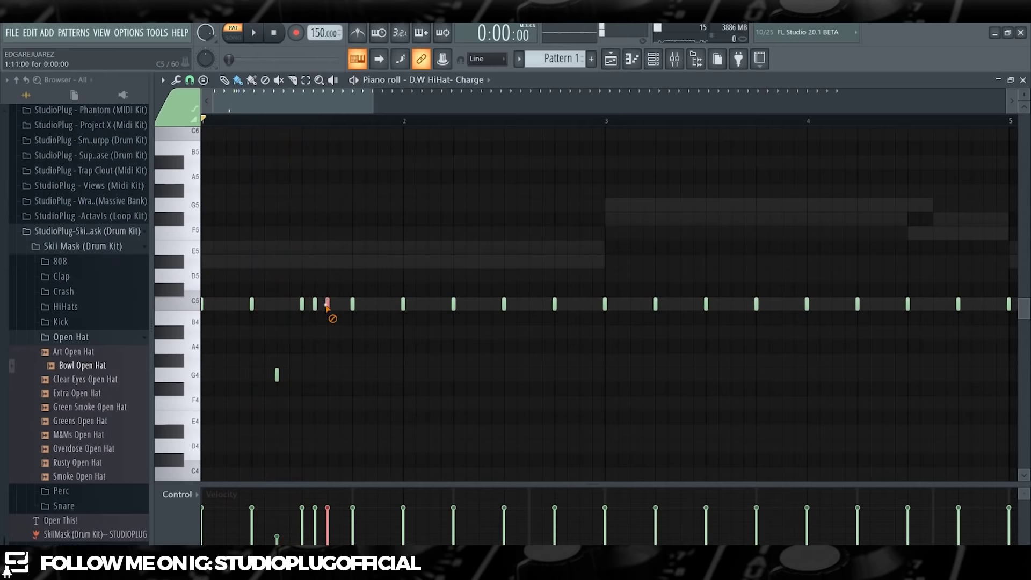
left_click_drag(315, 304, 327, 304)
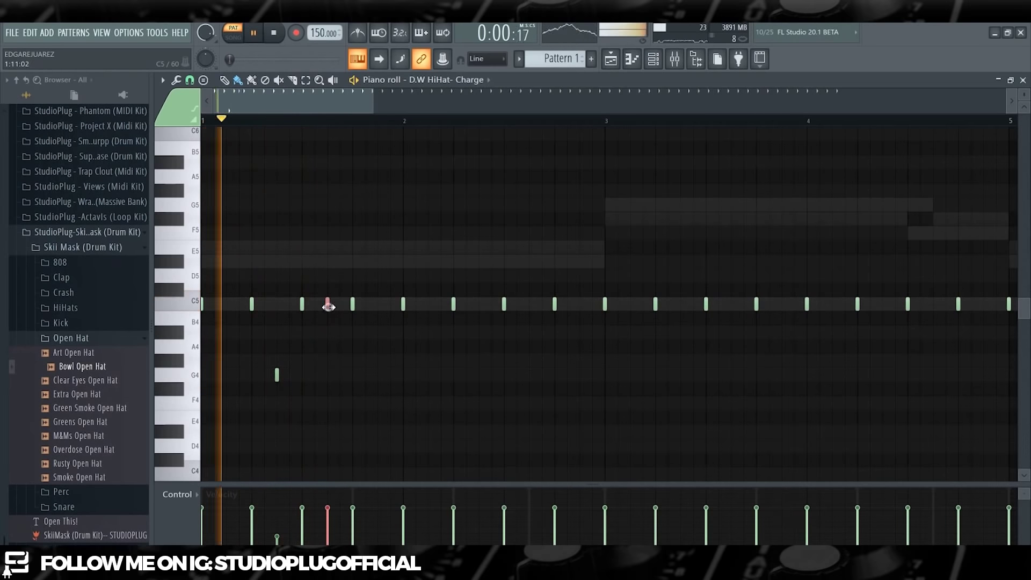
right_click(329, 305)
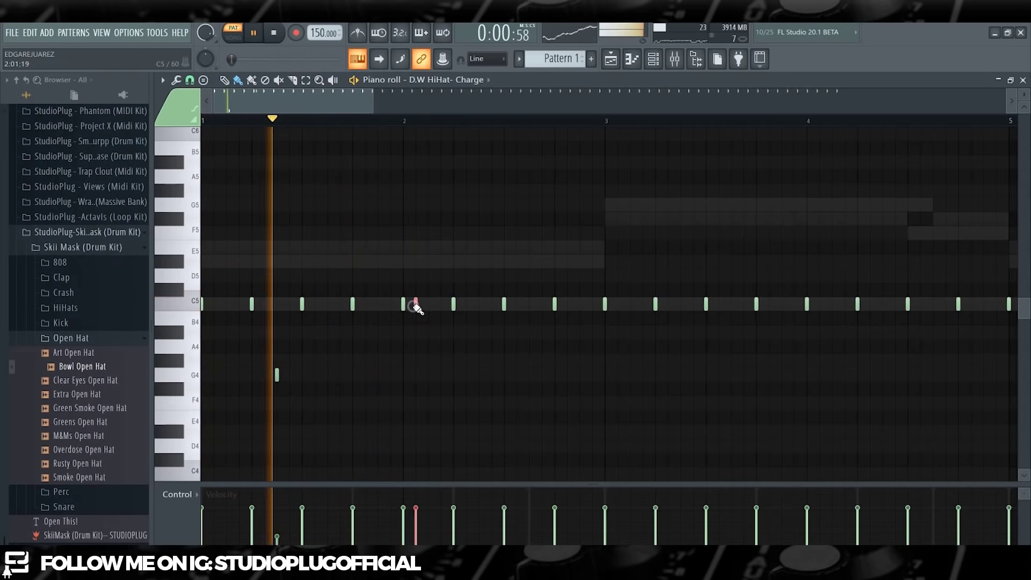
Step: Add C5 hi-hat notes on the second and third steps of bar 2, plus a G4 note on its third step
left_click_drag(409, 305, 416, 305)
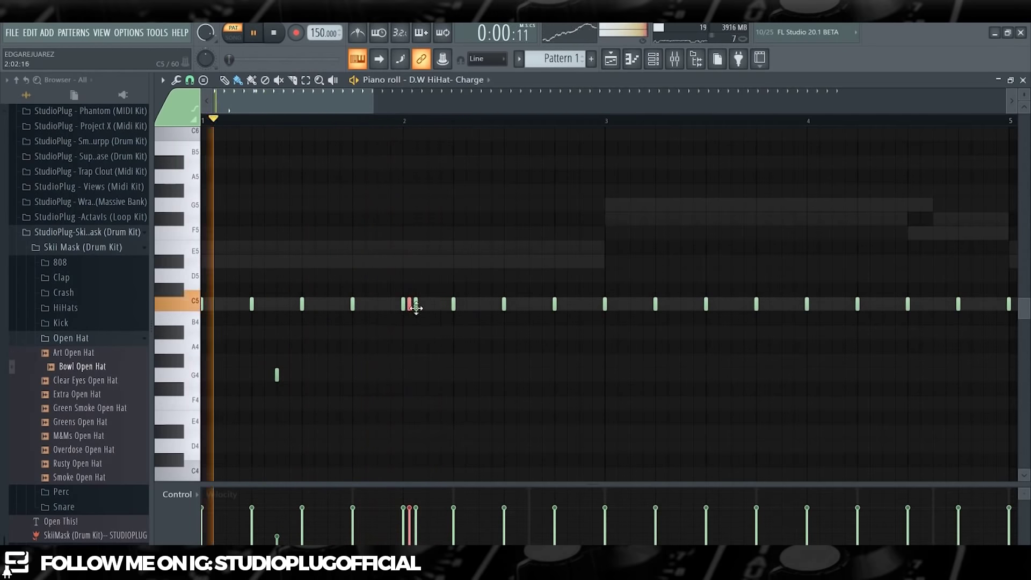
right_click(409, 305)
left_click(428, 305)
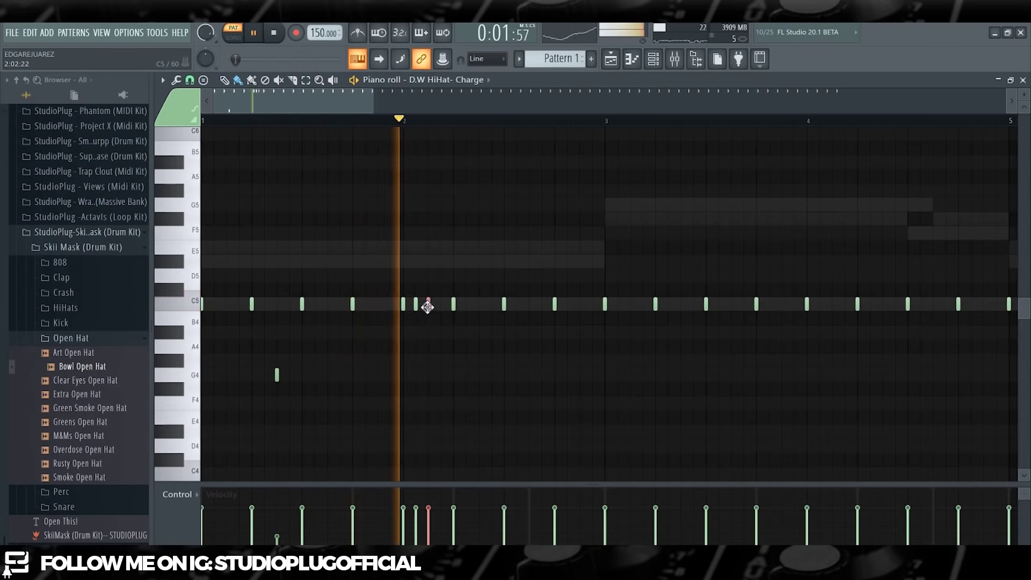
left_click(435, 375)
left_click_drag(435, 379, 428, 376)
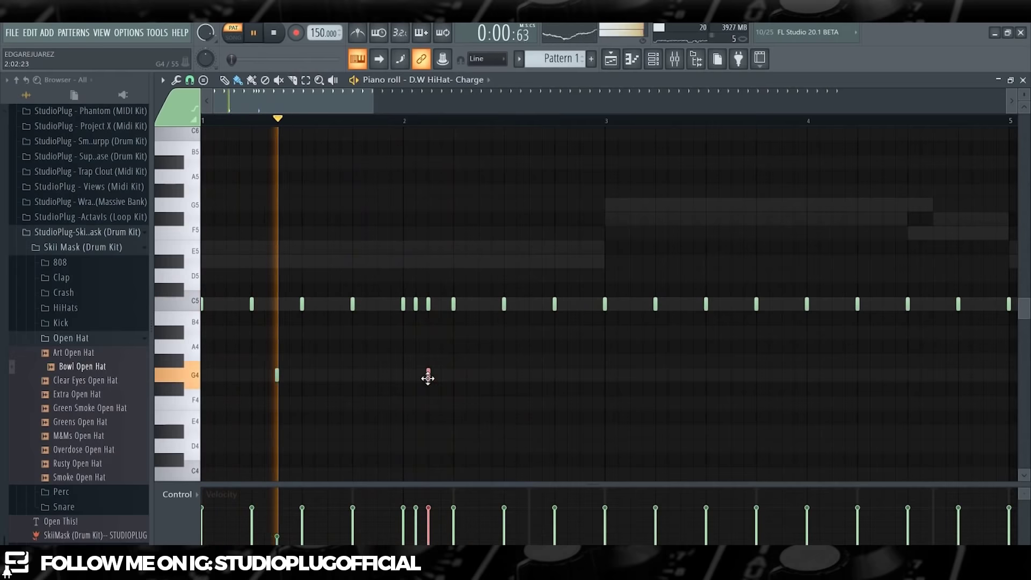
key("space")
key("space")
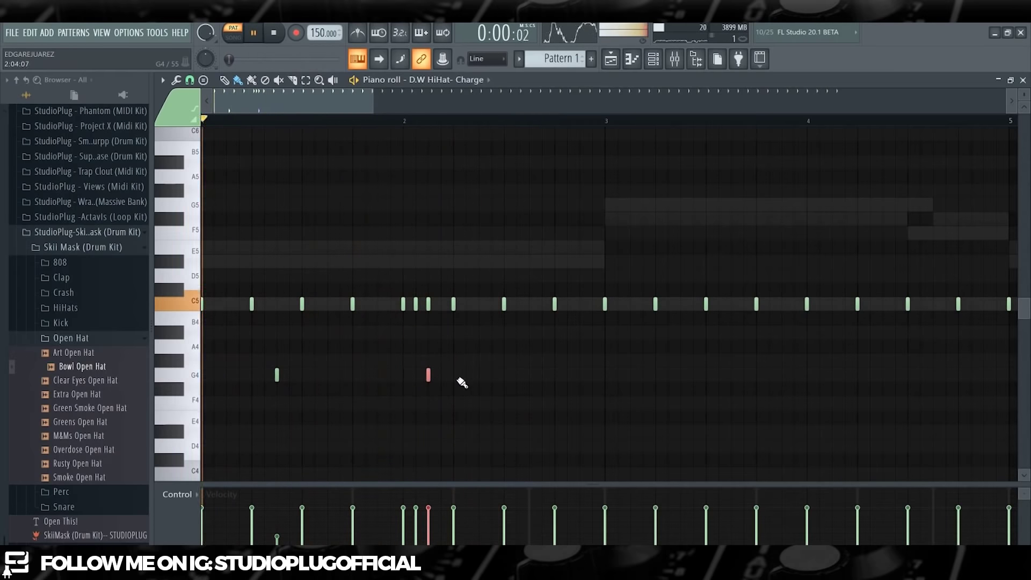
Step: Try a G4 hi-hat note on the seventh step of bar 2
left_click(479, 375)
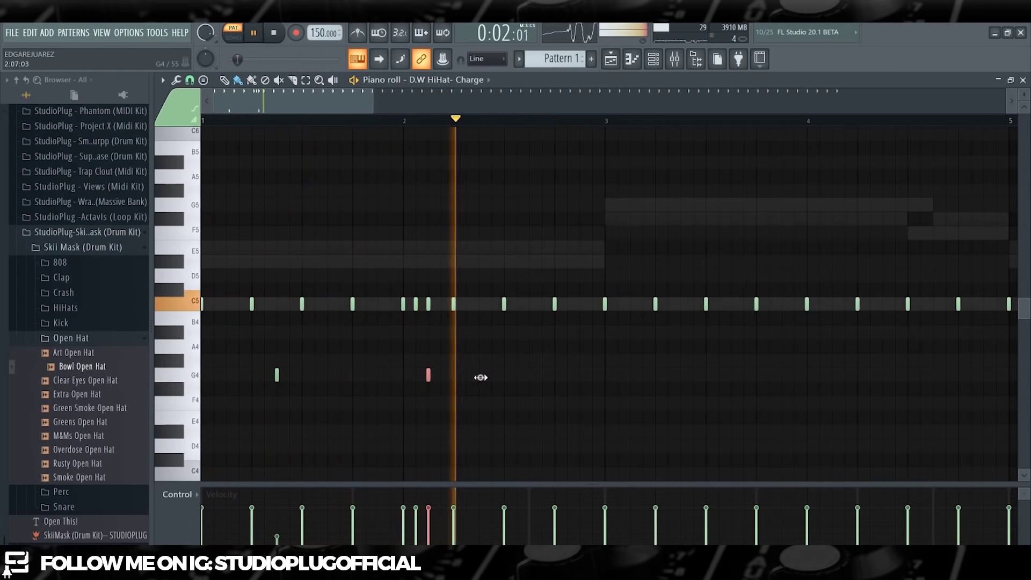
right_click(479, 375)
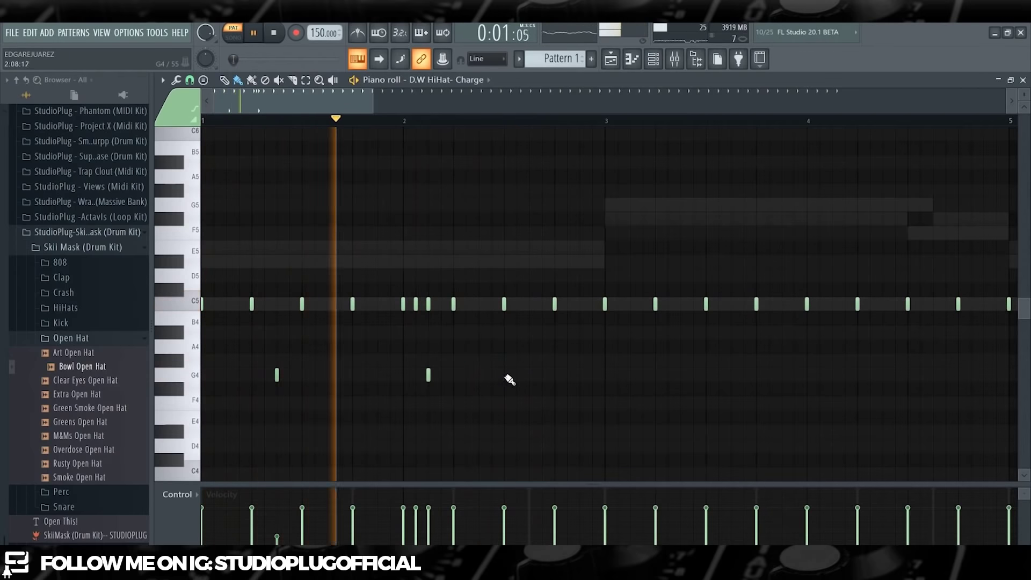
key("space")
left_click(479, 375)
right_click(479, 375)
key("space")
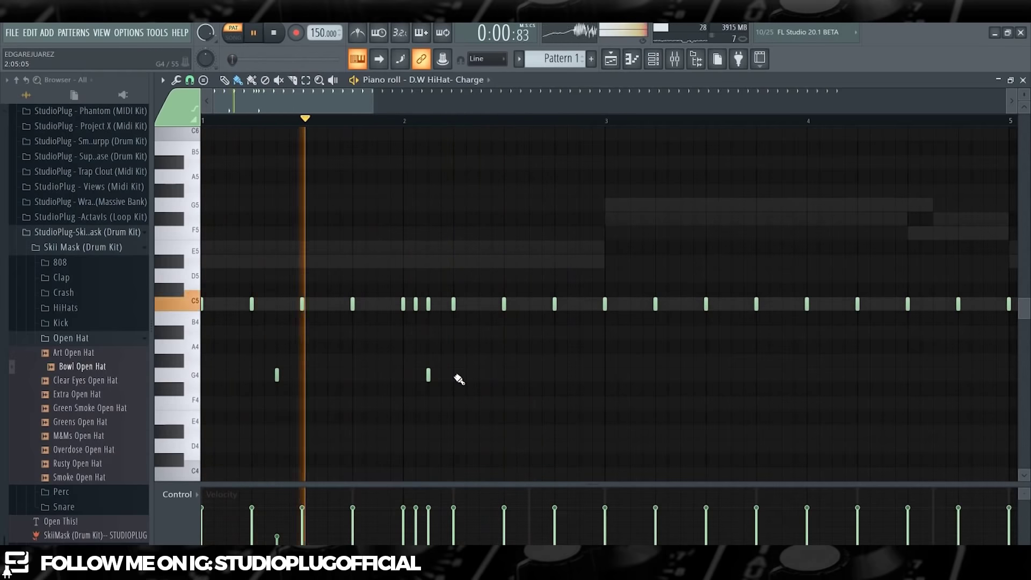
Step: Test fast C5 hi-hats after the second beat of bar 2, keeping only an added C5 note on its seventh step
key("space")
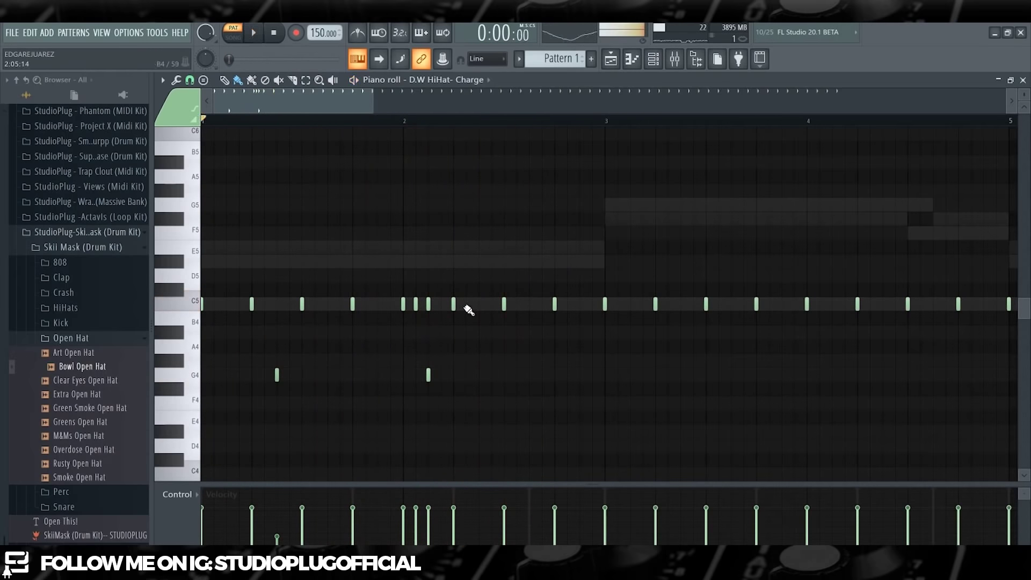
key("space")
left_click(465, 305)
left_click(460, 304)
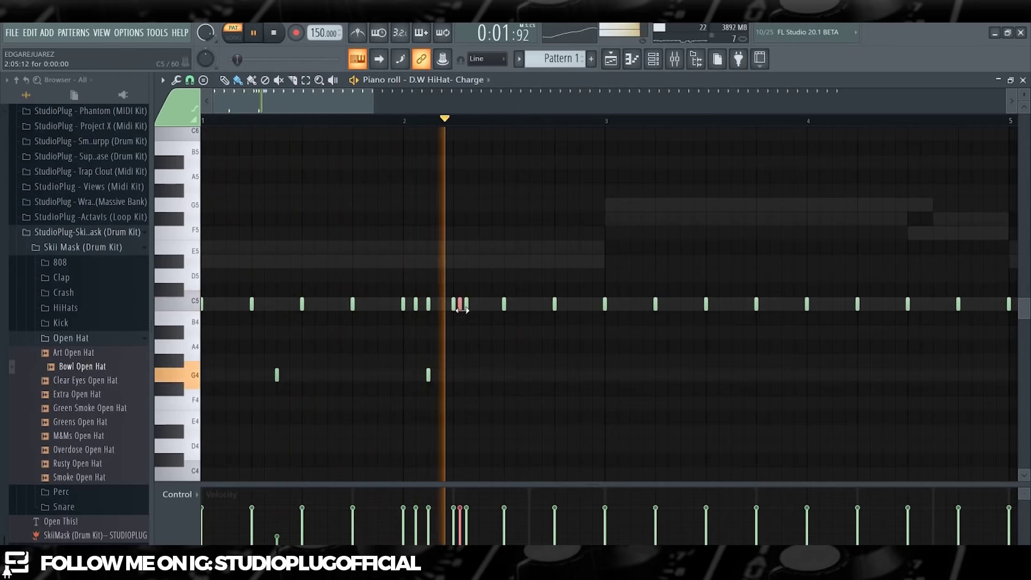
key("space")
key("space")
right_click(460, 305)
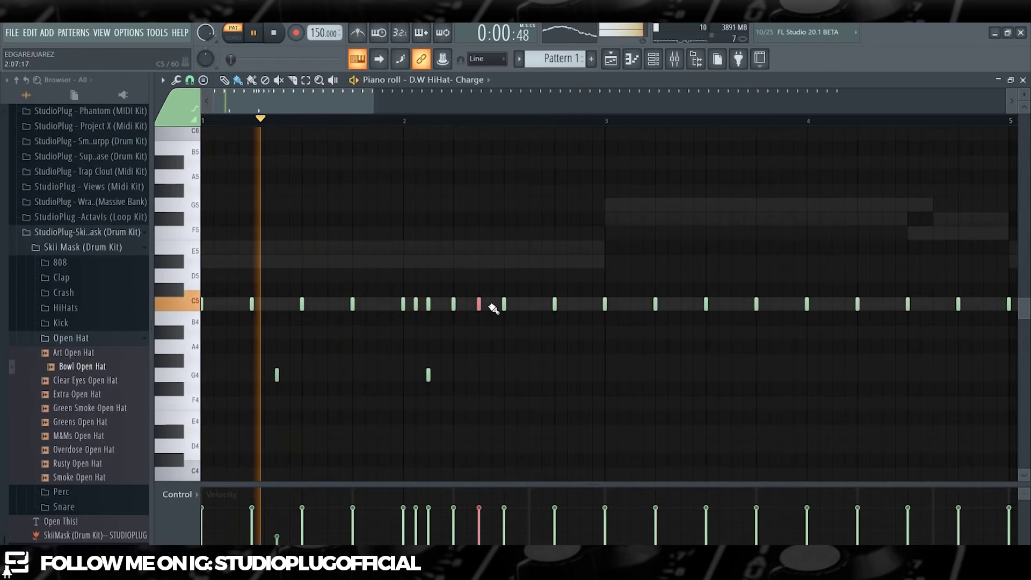
Step: Mute the D.W 808- 8th and Supreme Kick channels and add a quiet C5 hi-hat note on the third step of bar 1
left_click(653, 58)
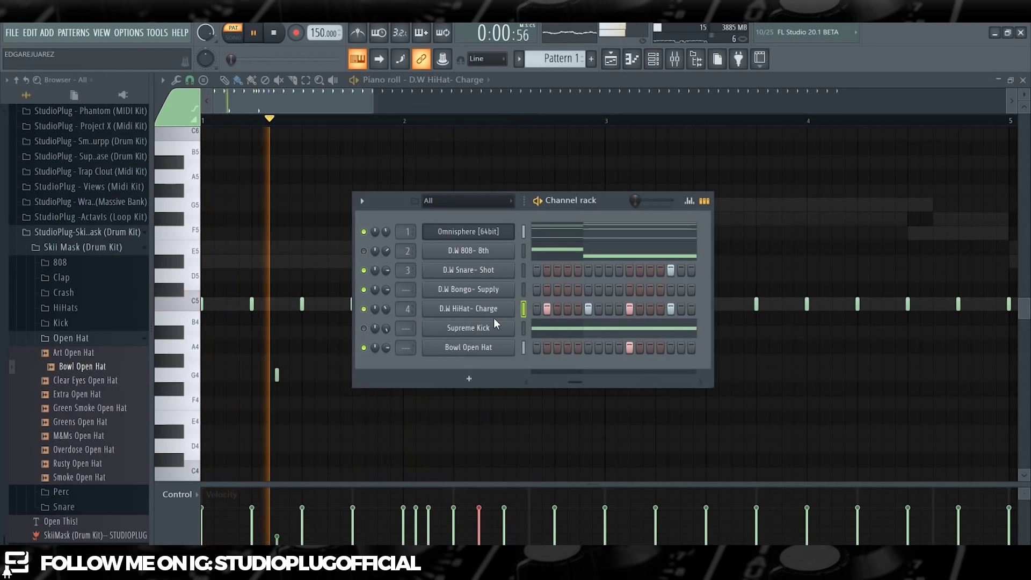
left_click(365, 96)
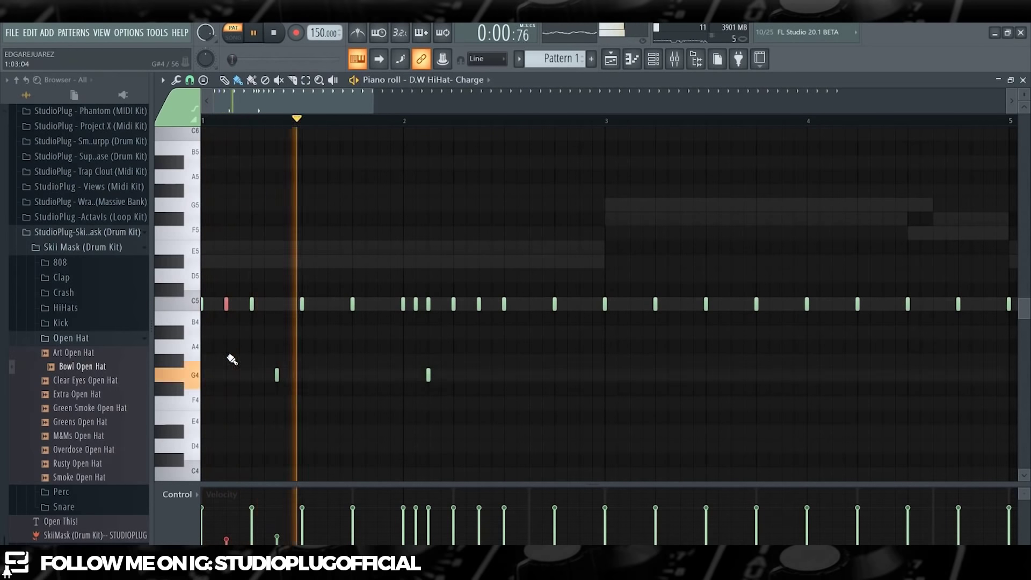
left_click(329, 304)
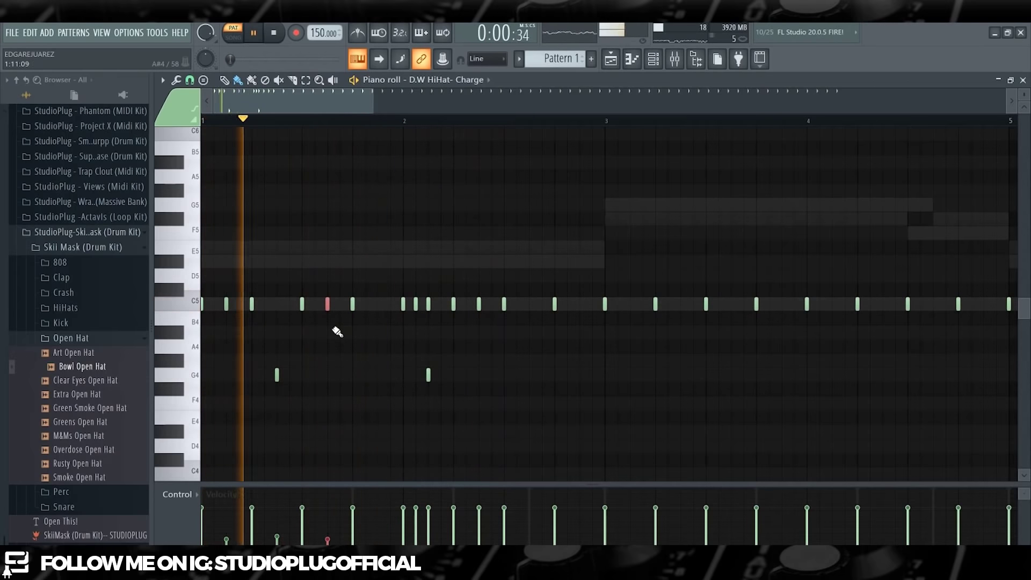
key("space")
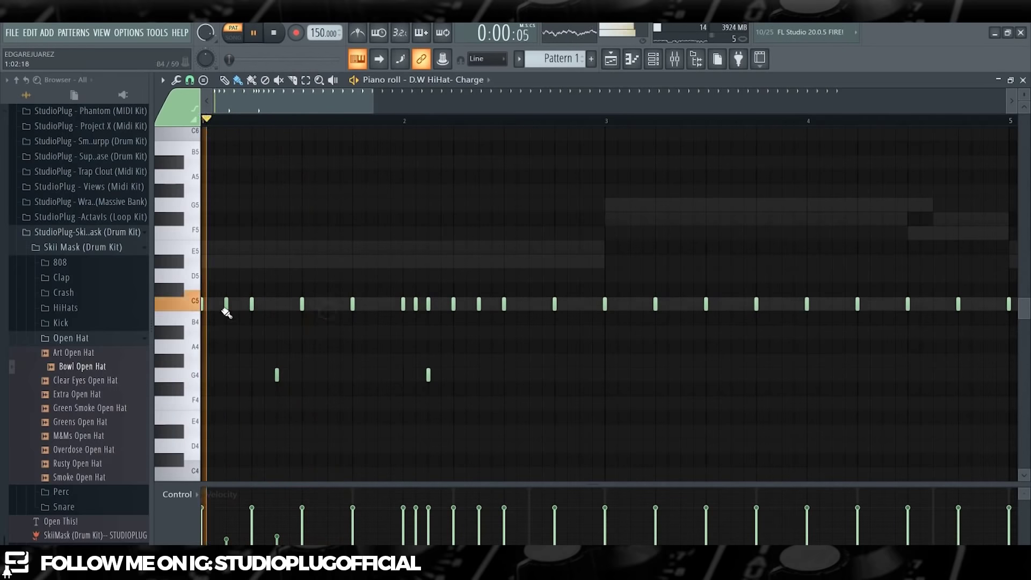
Step: Replace the quiet C5 hi-hat on bar 1's third step with one on its eleventh step, and add another on bar 2's eleventh step
key("space")
left_click(321, 306)
left_click_drag(322, 308, 328, 309)
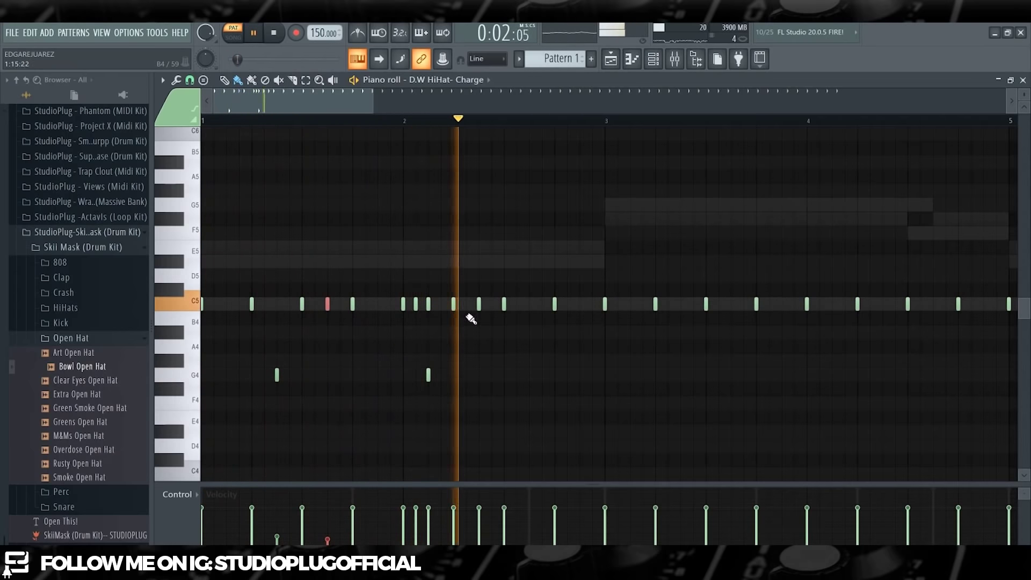
left_click(529, 306)
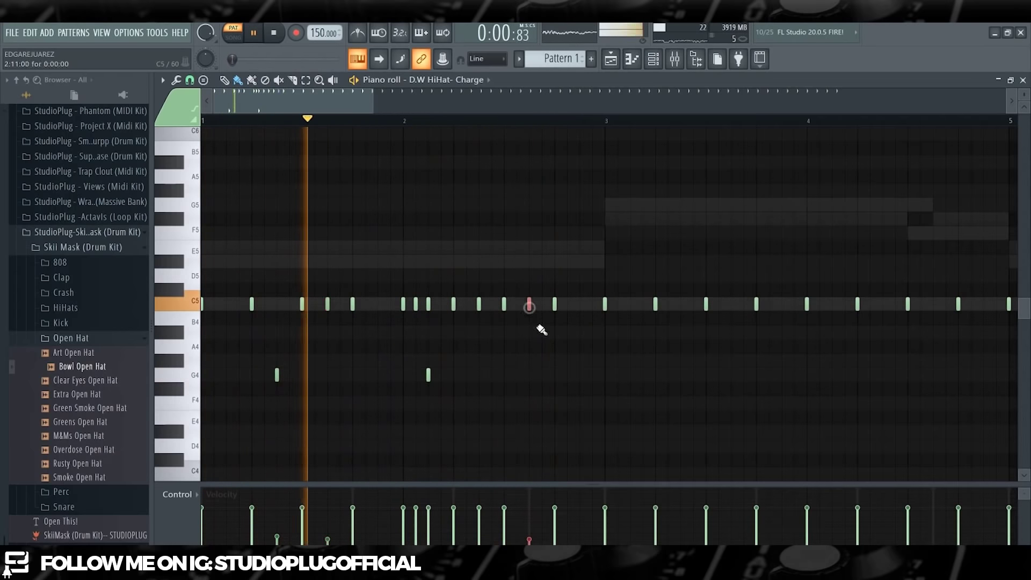
Step: Create a fast C5 hi-hat roll at the start of bar 3 by adding notes half a step and one step after its downbeat
left_click(605, 309)
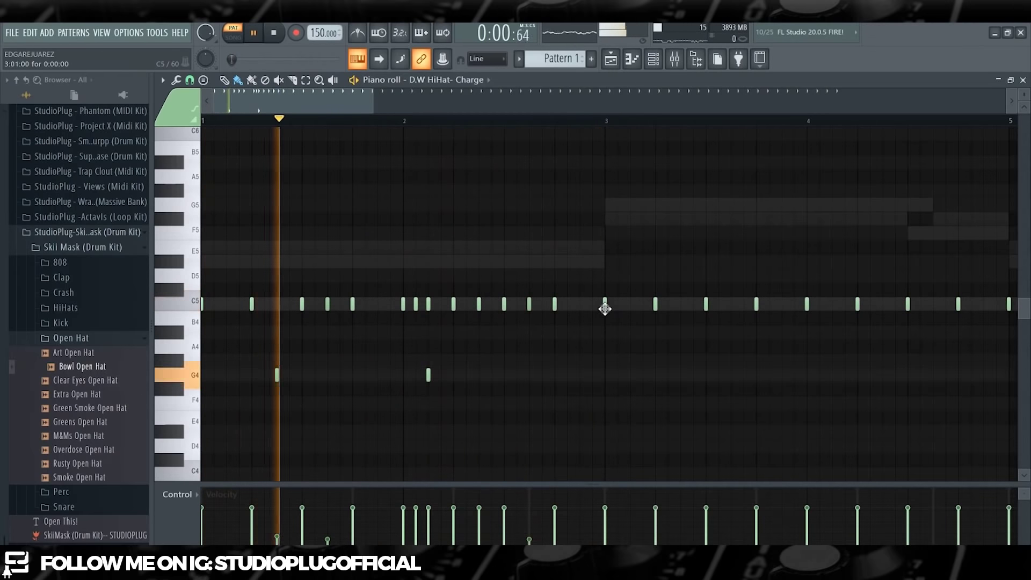
left_click_drag(618, 305, 612, 305)
left_click(646, 331, "ctrl")
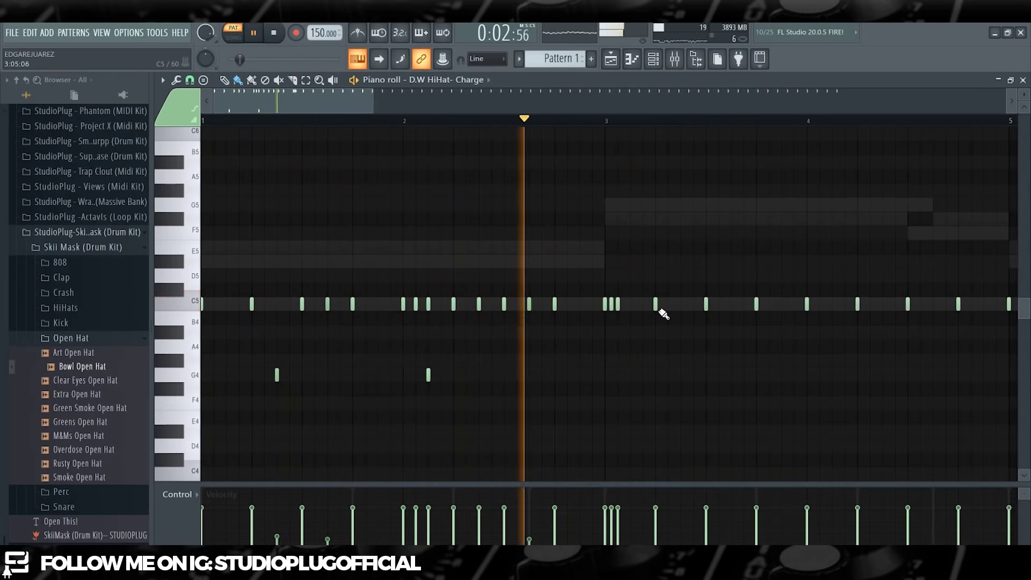
key("space")
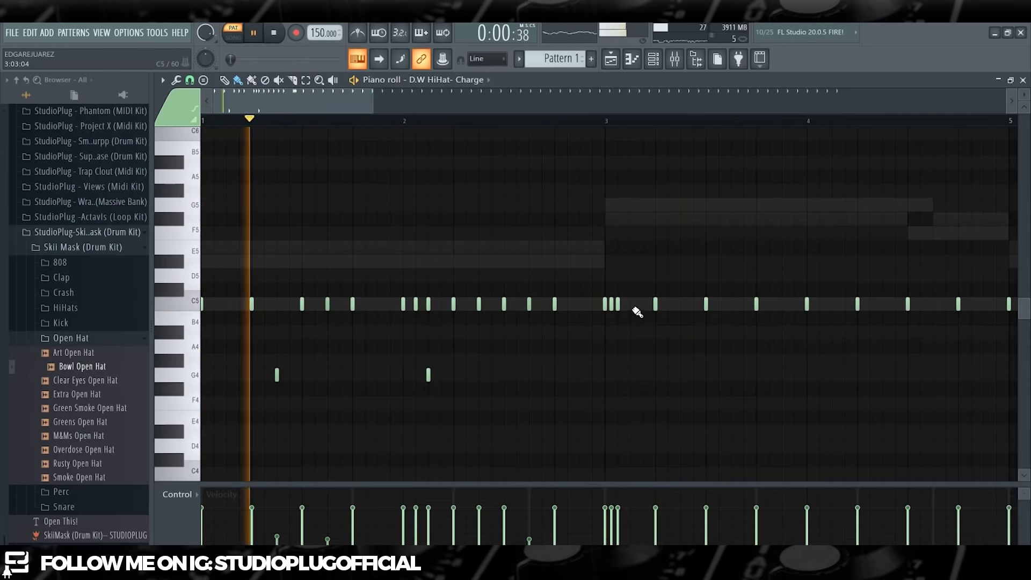
Step: Add G4 hi-hat notes on the third and seventh steps of bar 3
left_click(630, 304)
left_click_drag(629, 353, 628, 376)
key("space")
left_click(681, 375)
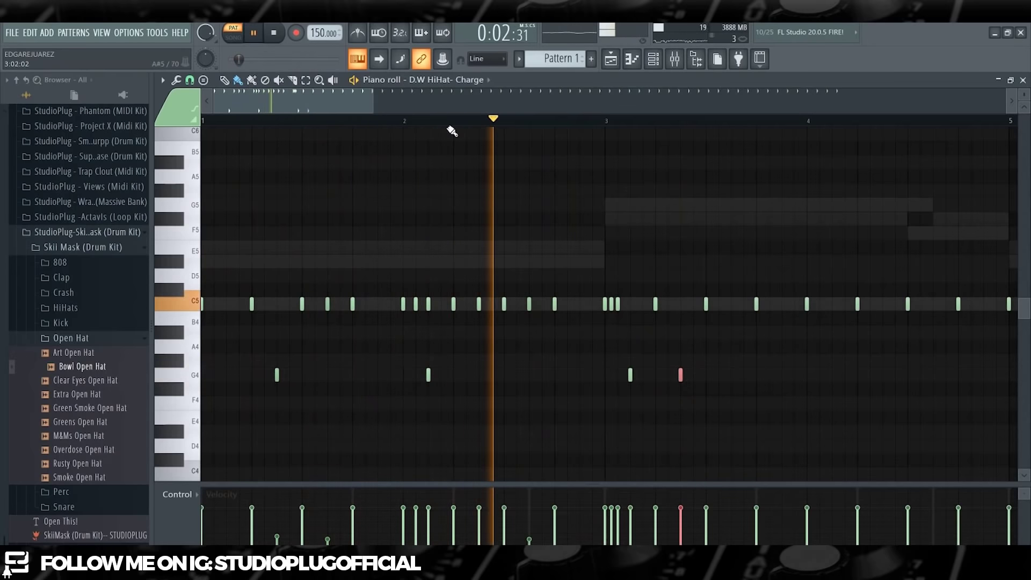
key("space")
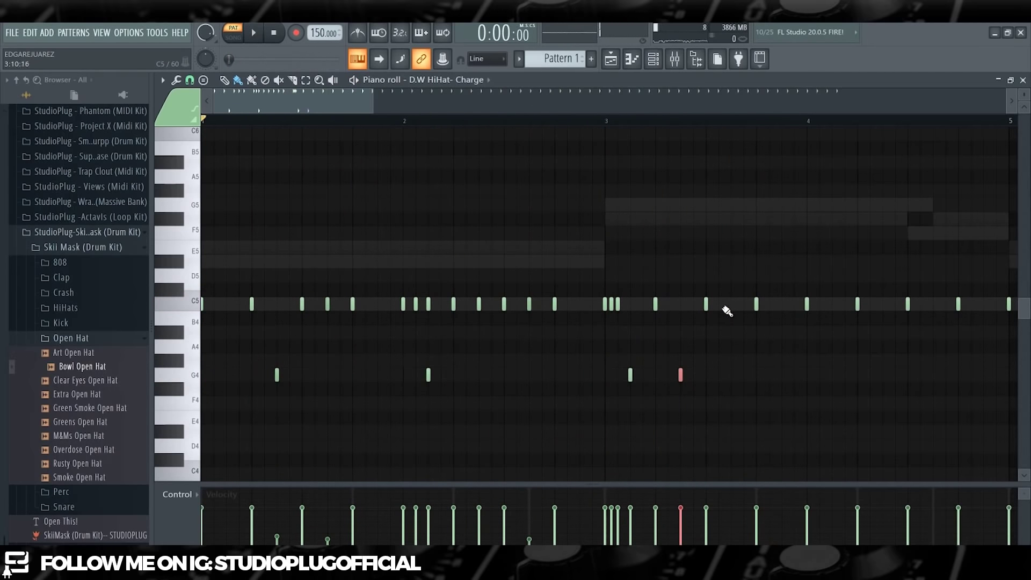
Step: Add a C5 hi-hat note on the eleventh step of bar 3 and play the pattern back
left_click(731, 305)
key("space")
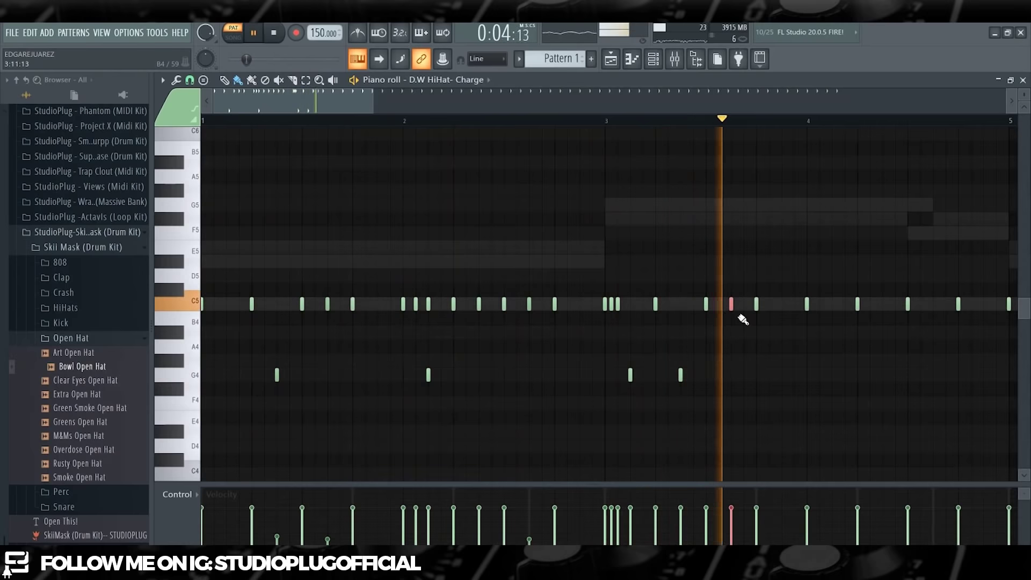
key("space")
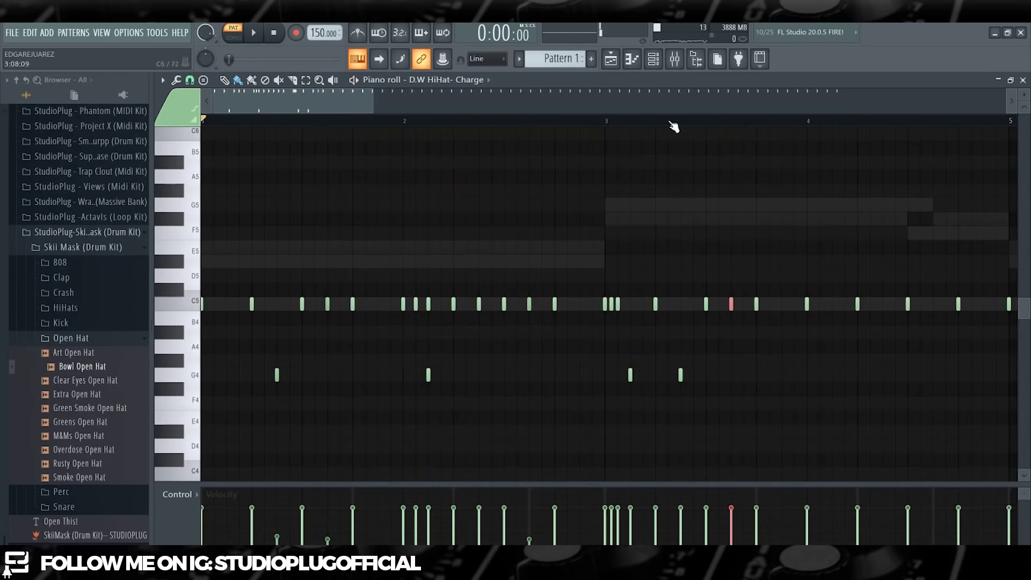
key("space")
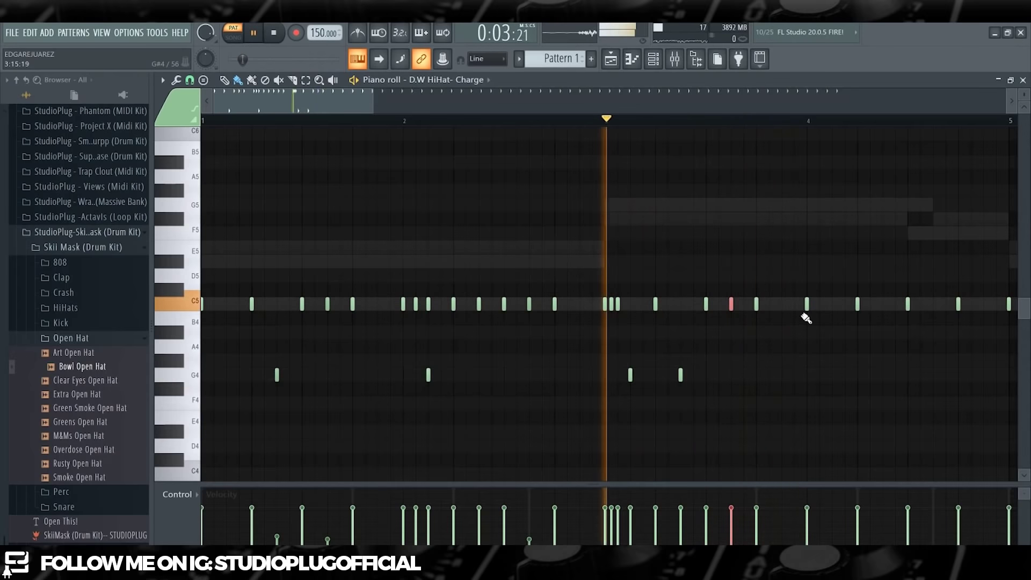
Step: Add G4 hi-hats on the first, third and seventh steps of bar 4, and a fast C5 roll starting on its fifth step
left_click(832, 375)
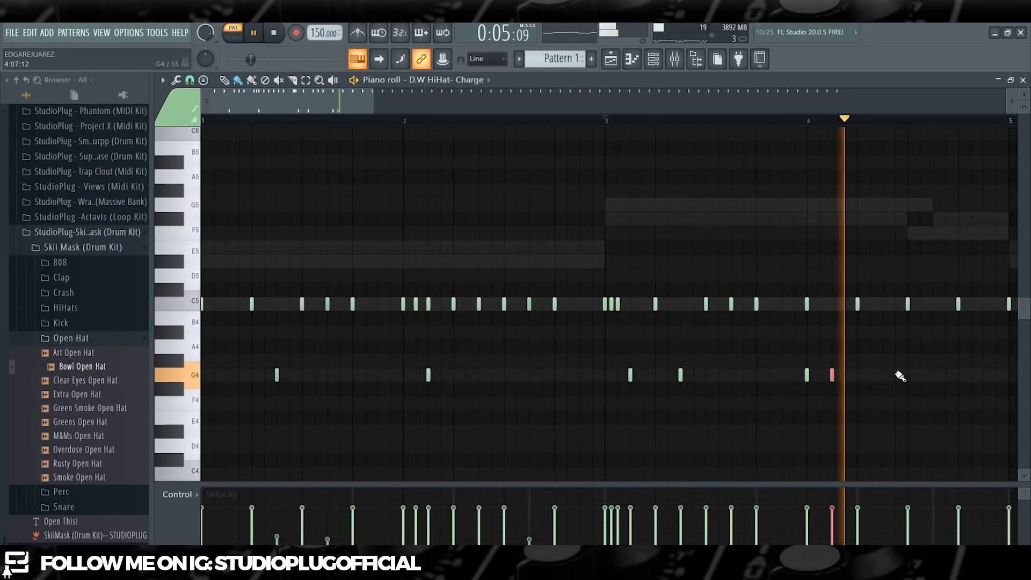
left_click(869, 305)
key("space")
key("space")
left_click(863, 305)
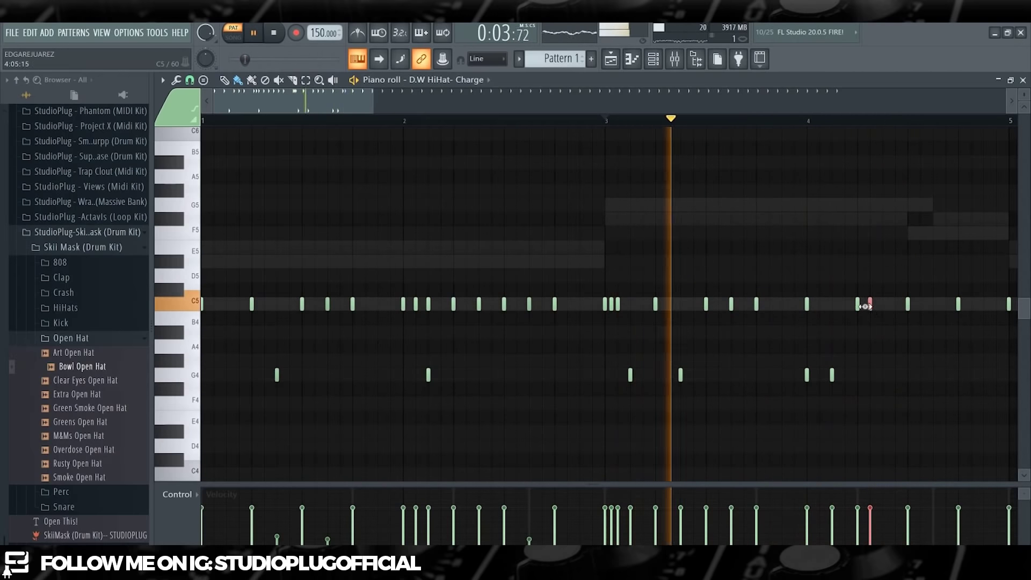
left_click(883, 375)
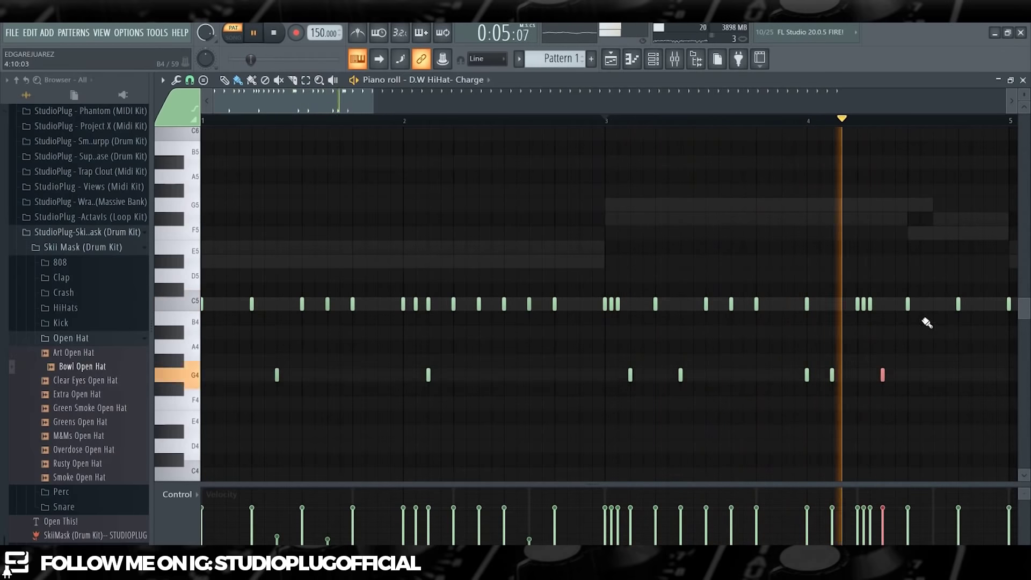
key("space")
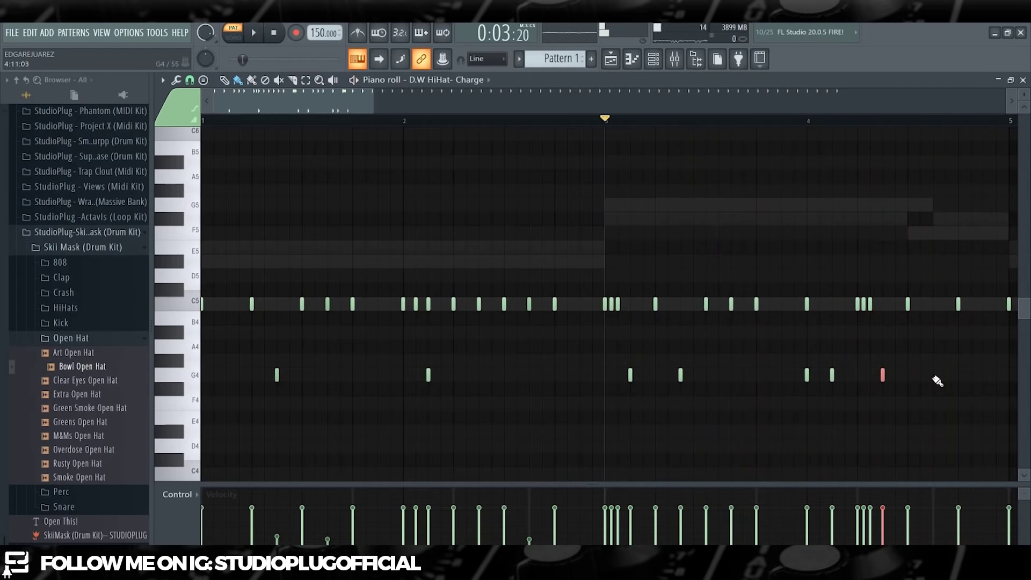
Step: Add G4 hi-hat notes on the eleventh, thirteenth and fifteenth steps of bar 4
key("space")
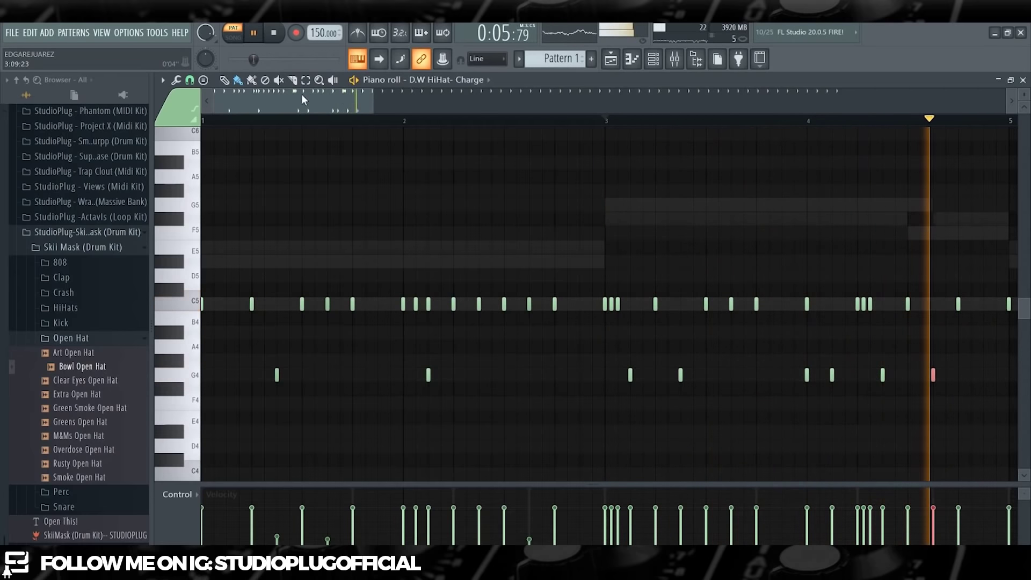
left_click_drag(292, 93, 384, 129)
key("space")
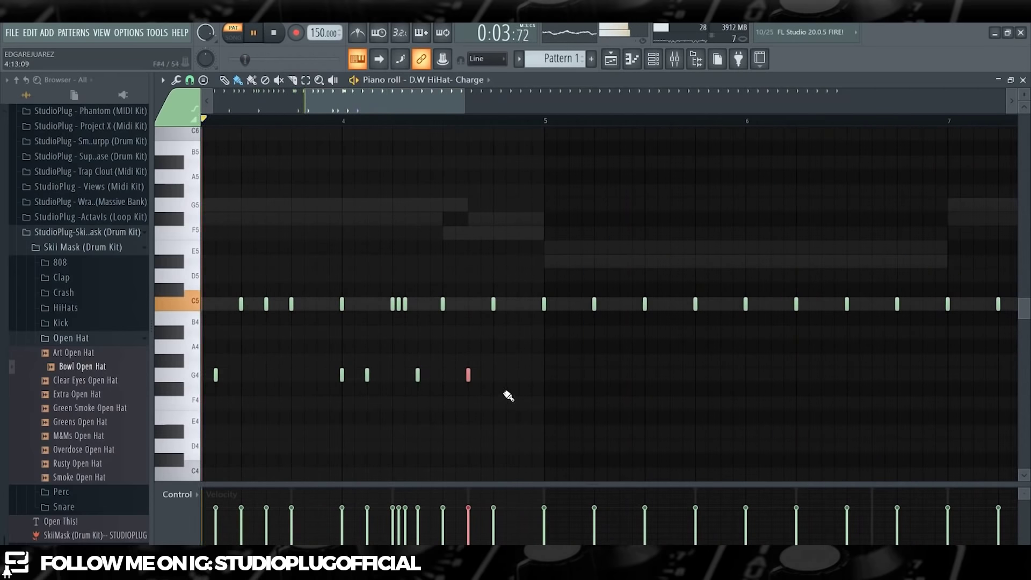
left_click(518, 378)
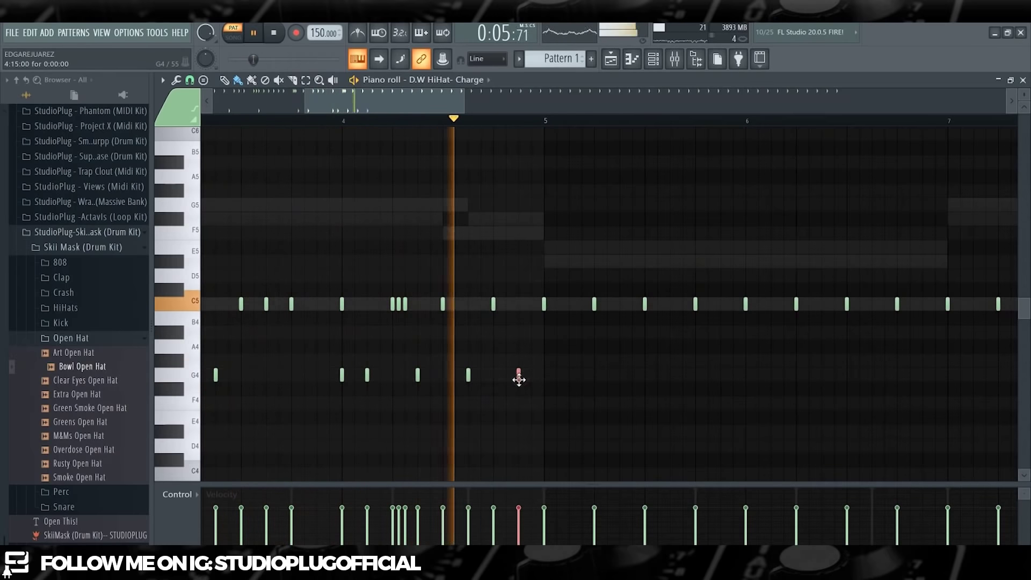
key("space")
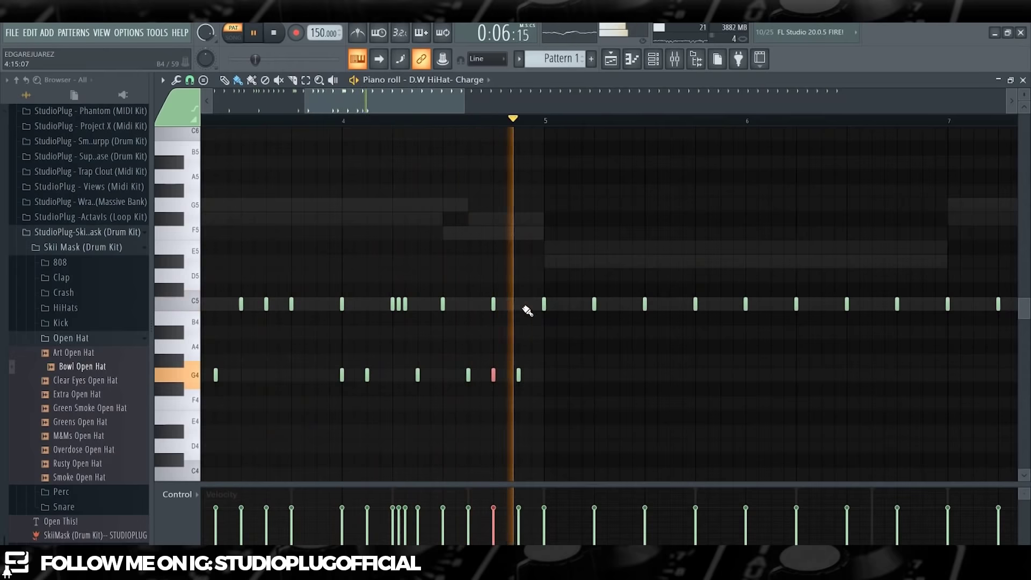
Step: Delete all C5 hi-hat notes from bar 5 onward, keeping only the four-bar pattern
right_click(527, 357, "ctrl")
right_click(526, 357, "ctrl")
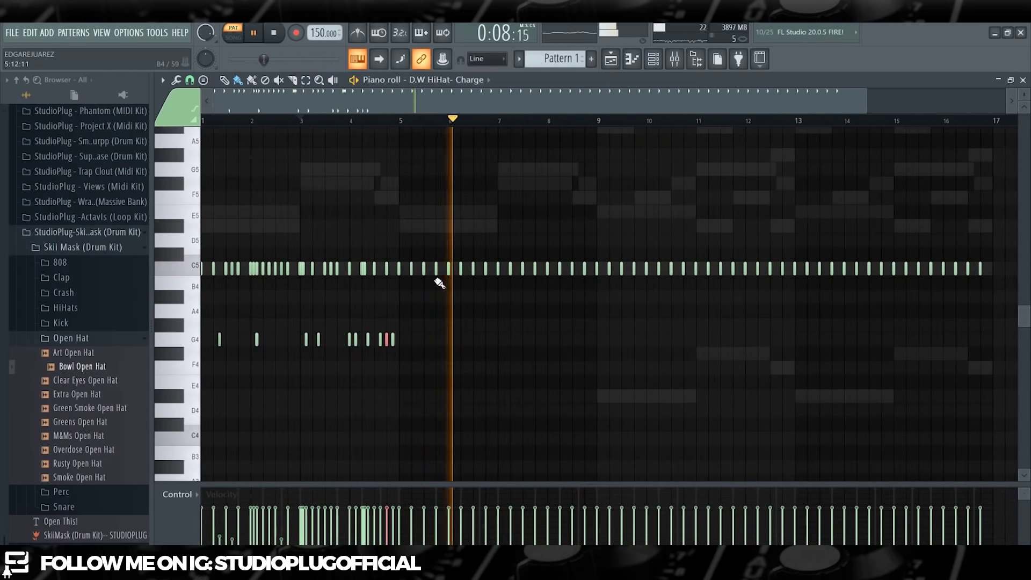
left_click_drag(400, 303, 683, 220)
left_click_drag(788, 217, 997, 198)
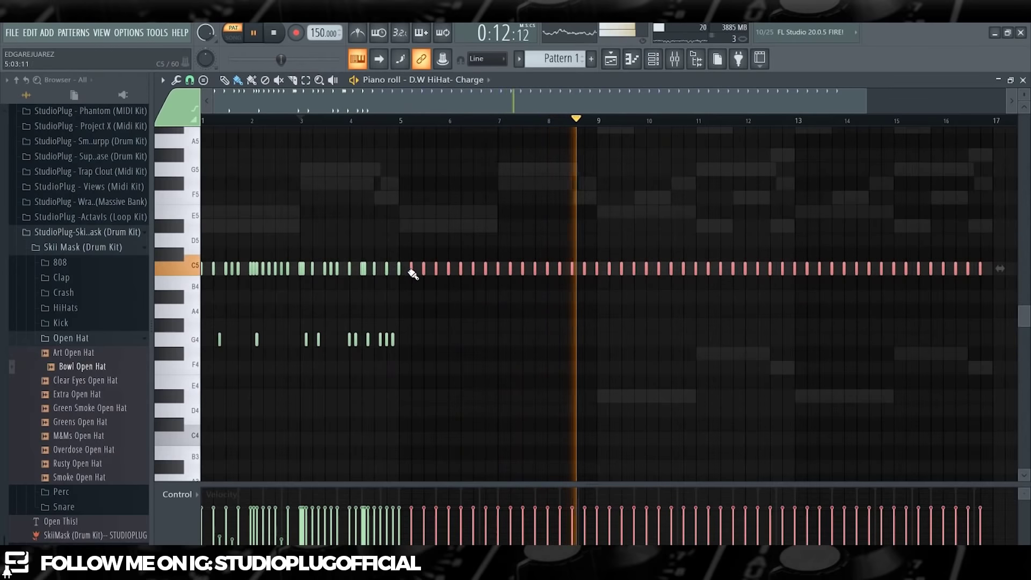
key("Delete")
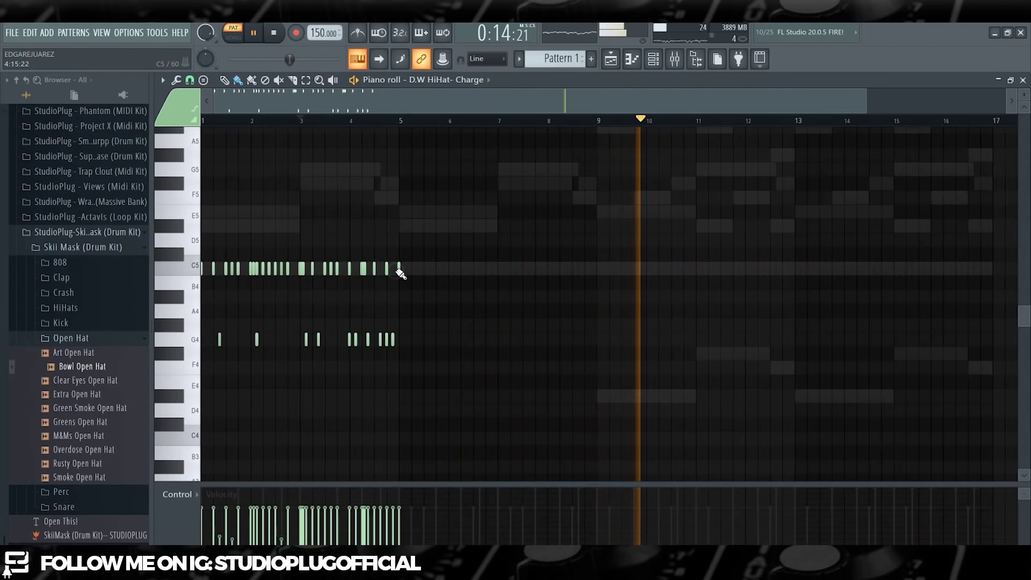
right_click(399, 270)
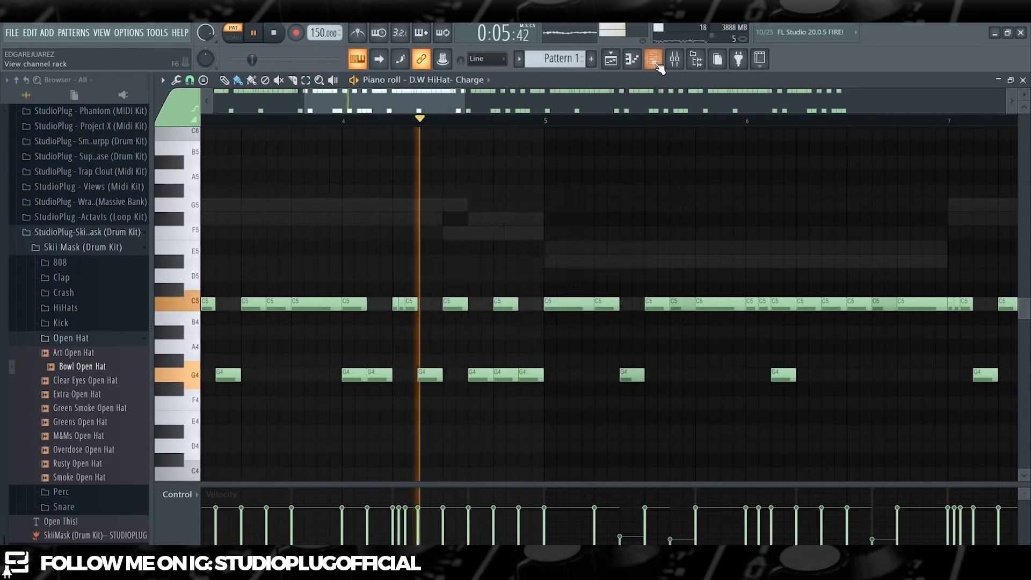
Step: Lower the D.W HiHat- Charge channel volume, and unmute the D.W 808- 8th and Supreme Kick channels
key("F6")
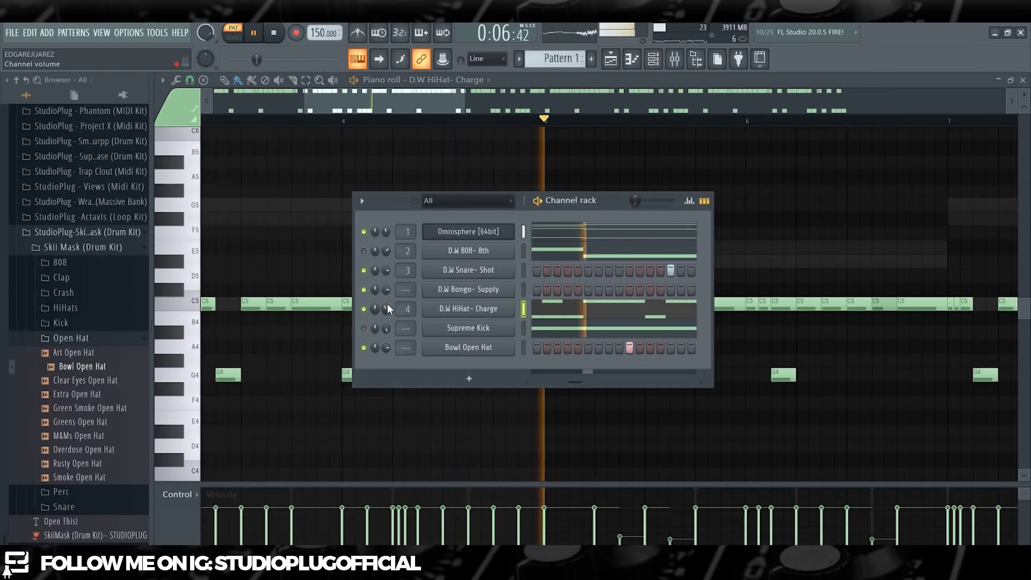
left_click_drag(387, 313, 386, 324)
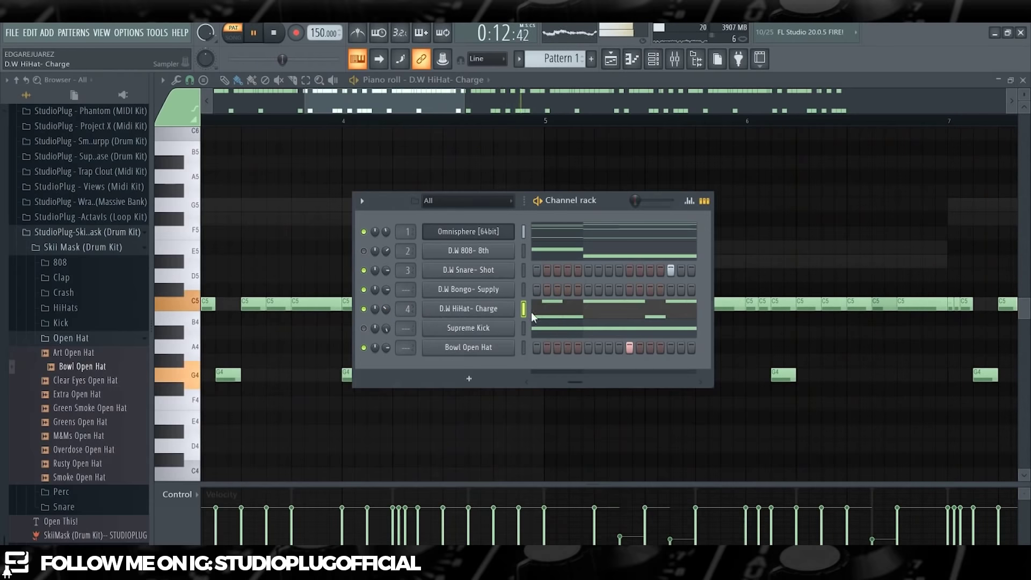
left_click(364, 329)
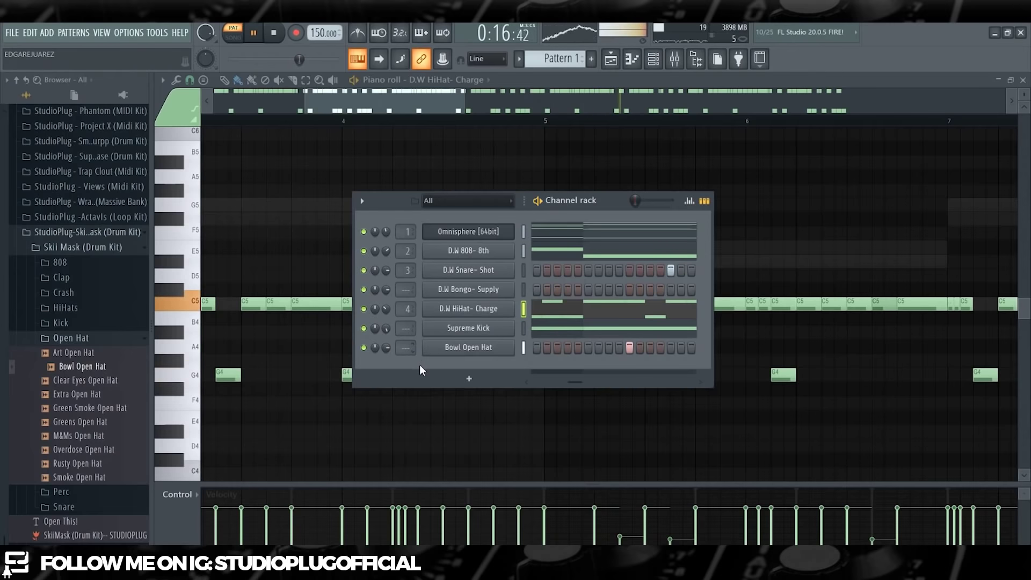
left_click(127, 340)
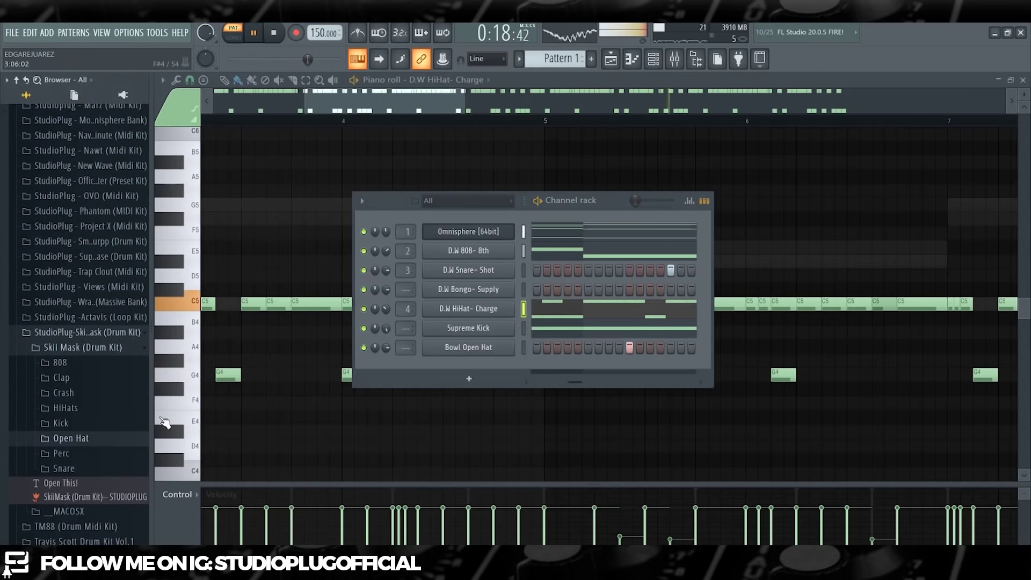
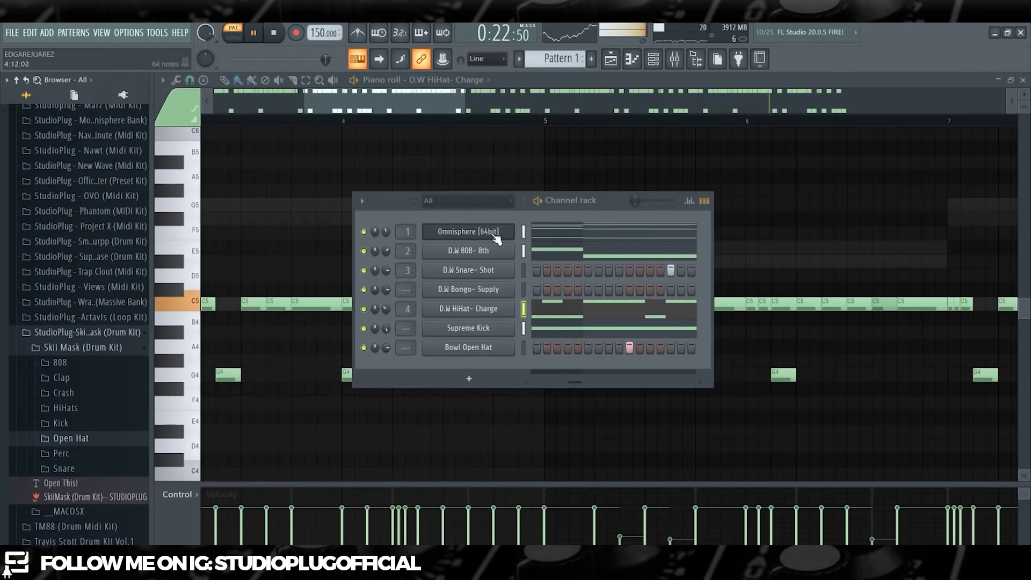
Step: Add a second Omnisphere channel and load the LA Custom C7 - Cinematic patch from the Keyscape Library
left_click(488, 231)
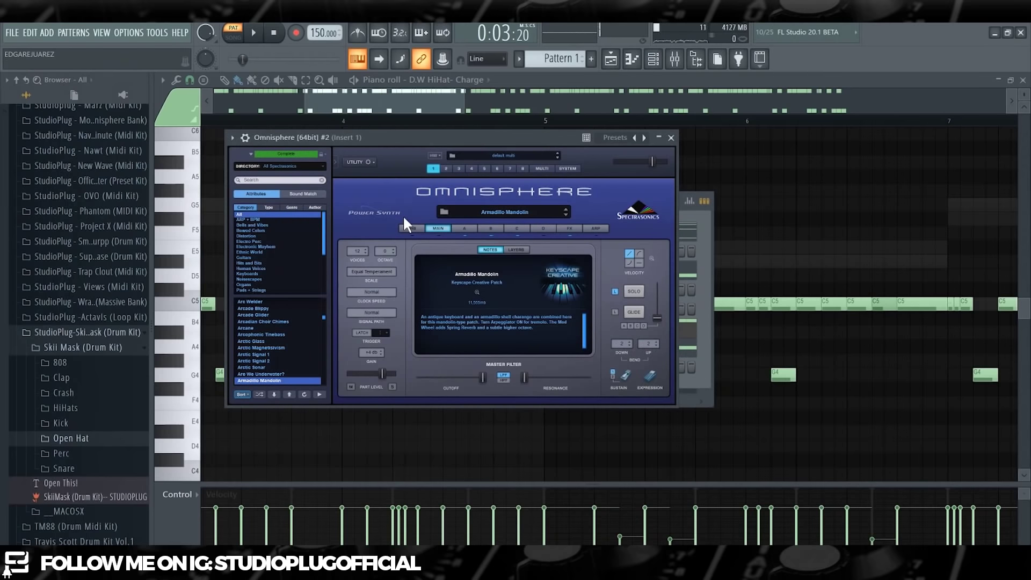
left_click(306, 170)
left_click(326, 232)
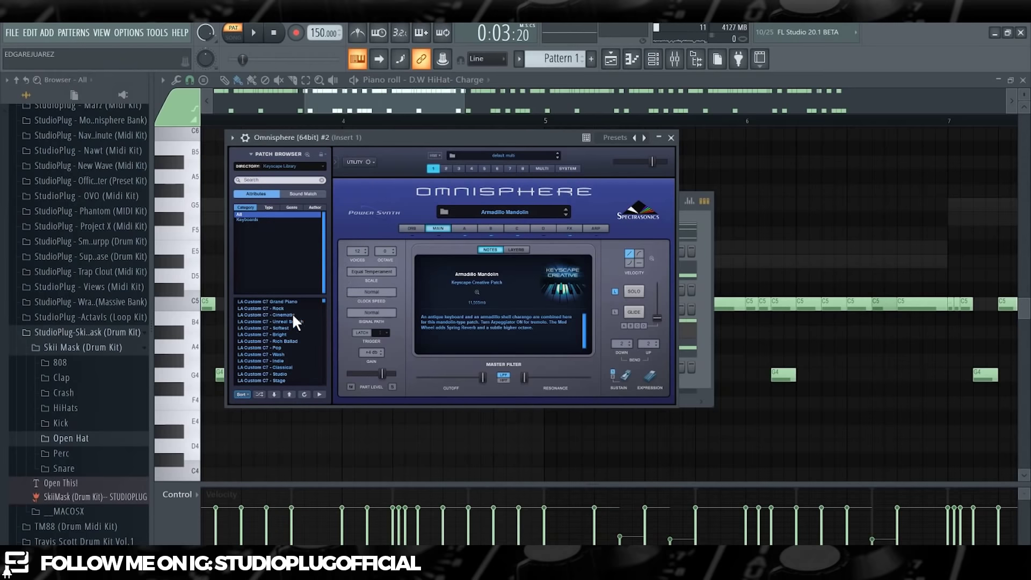
left_click(284, 315)
left_click(686, 218)
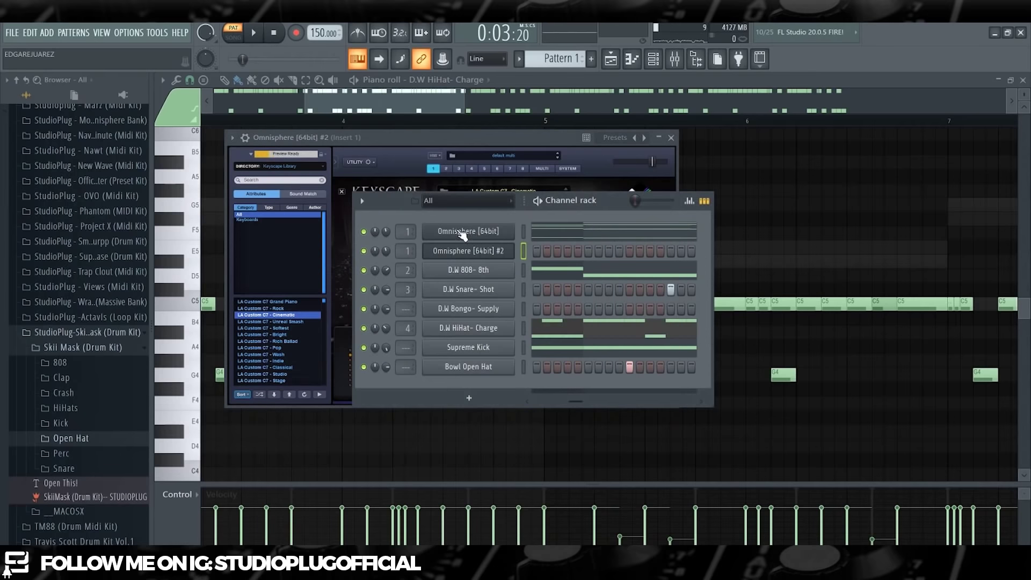
Step: Copy the Omnisphere melody into Omnisphere #2, mute the original Omnisphere channel and play the beat
left_click(523, 250)
left_click(364, 232)
key("space")
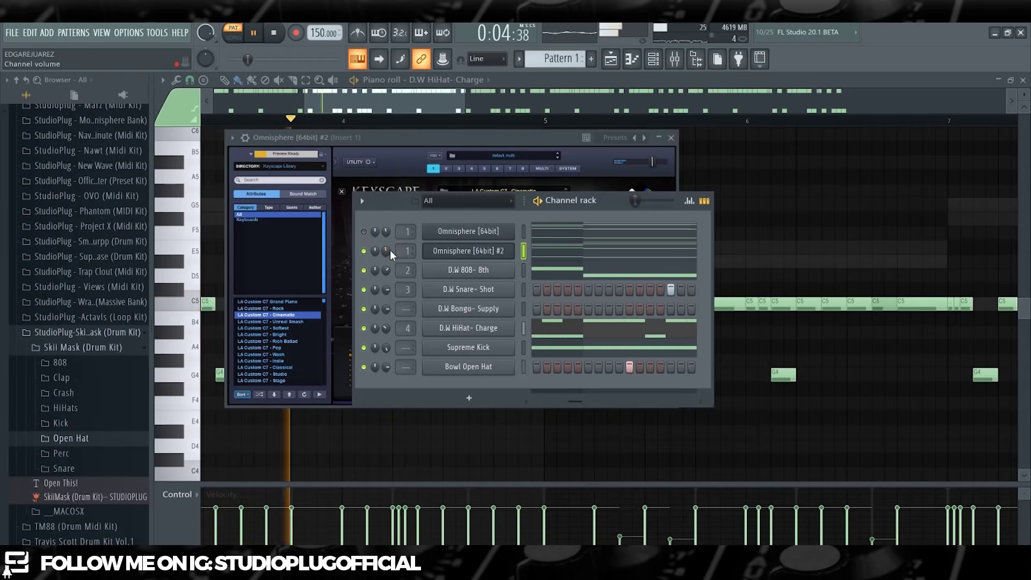
Step: Add an ElectraX channel and load the Organic Volcanoe patch from its Pad category
right_click(475, 256)
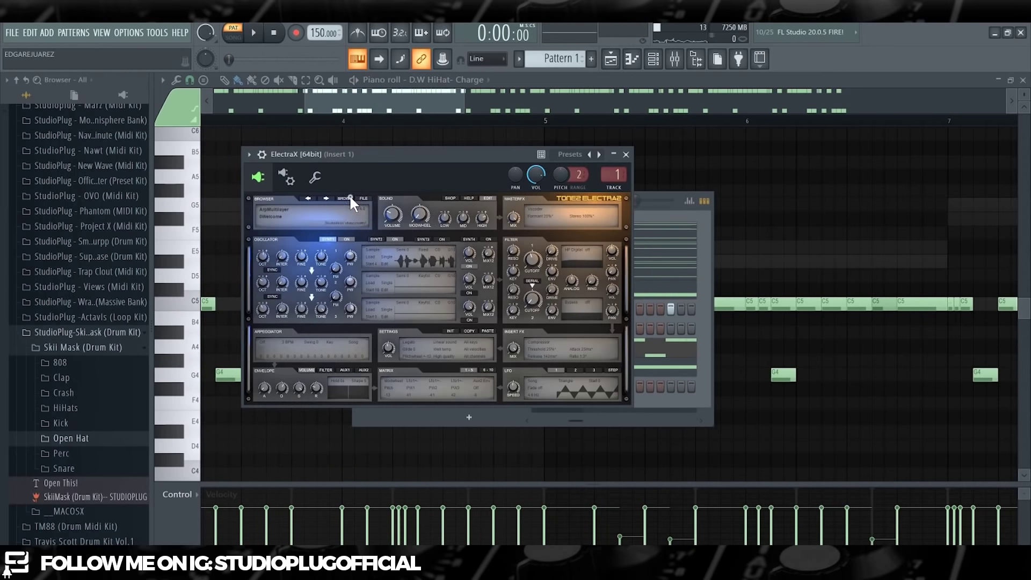
left_click(346, 198)
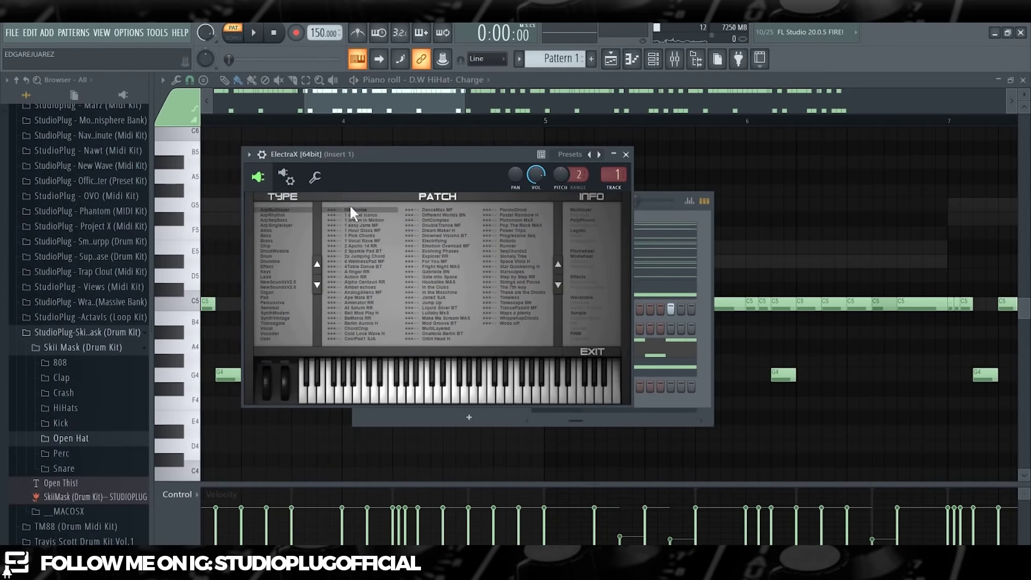
left_click(267, 299)
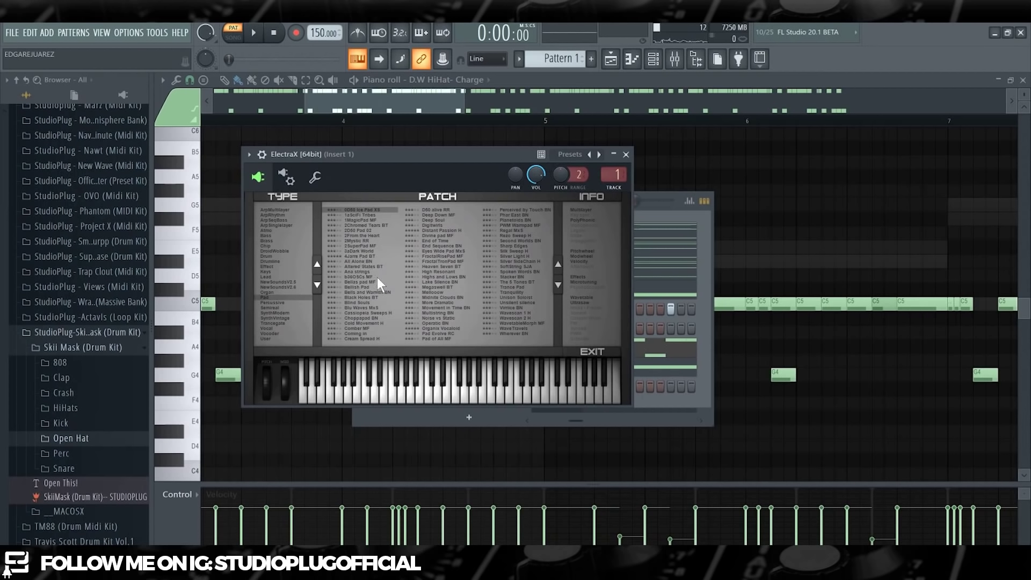
left_click(435, 329)
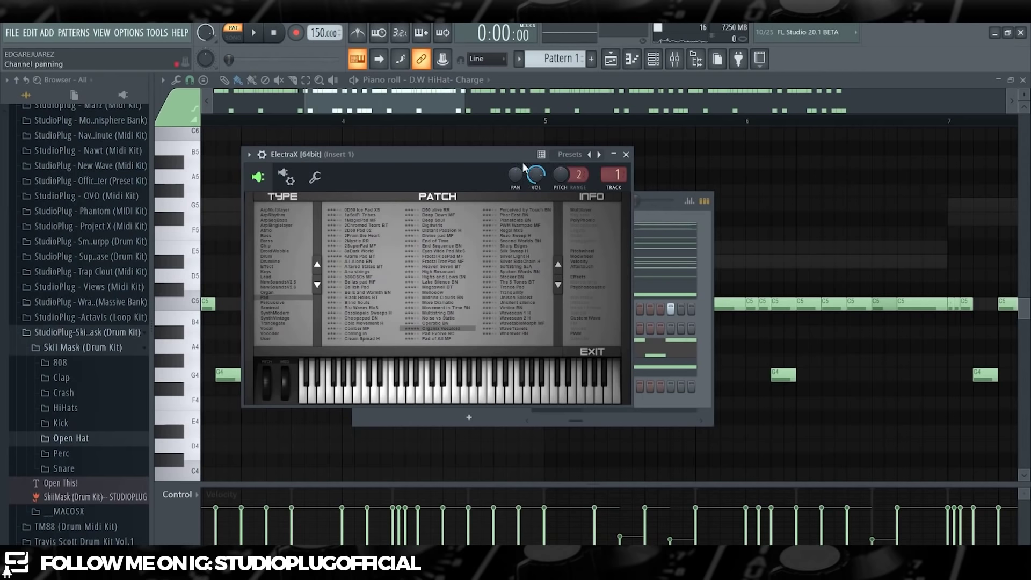
Step: Play the ElectraX pad together with the unmuted Omnisphere #2 channel, and close the ElectraX plugin window
key("space")
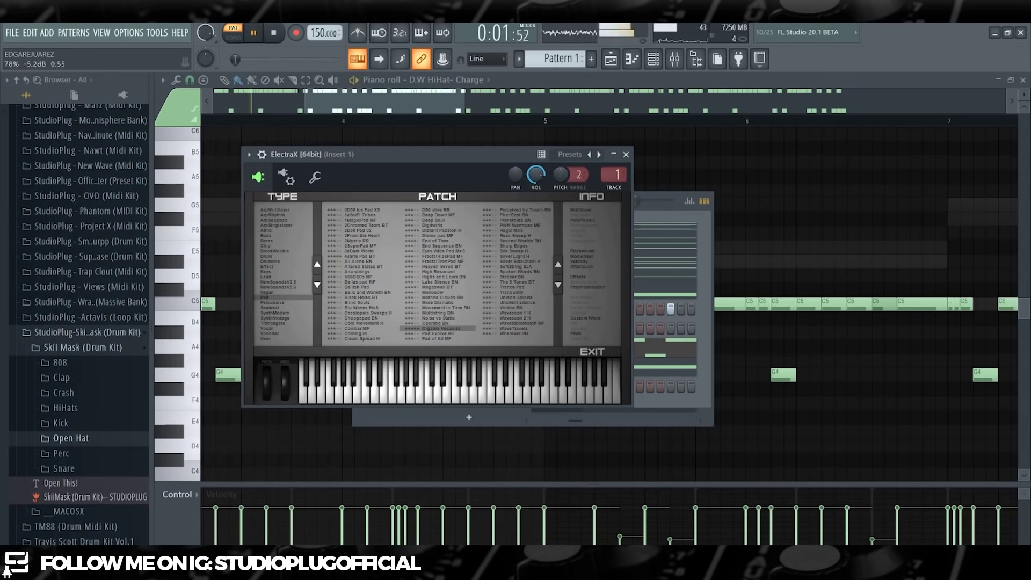
left_click(662, 222)
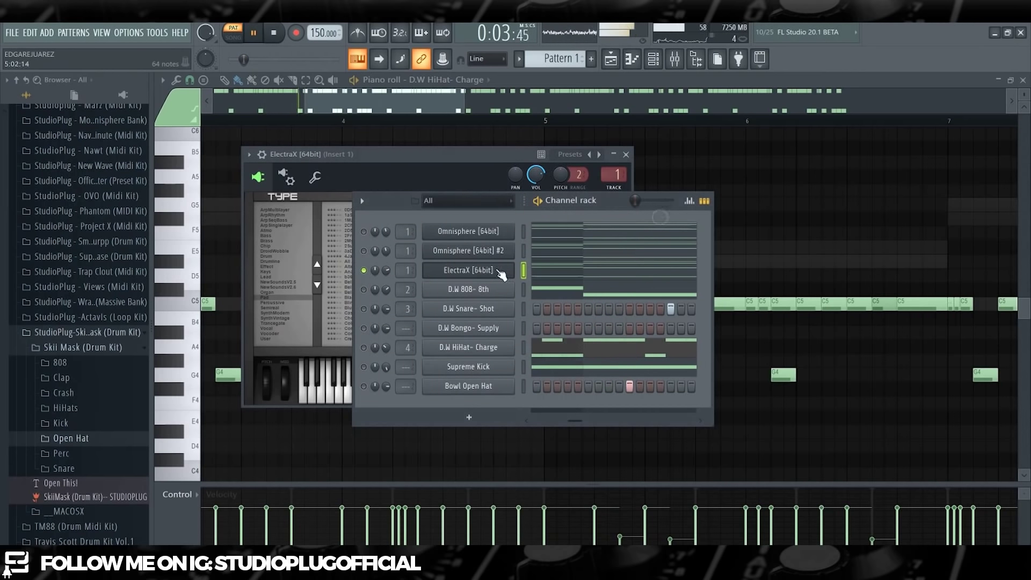
left_click(363, 250)
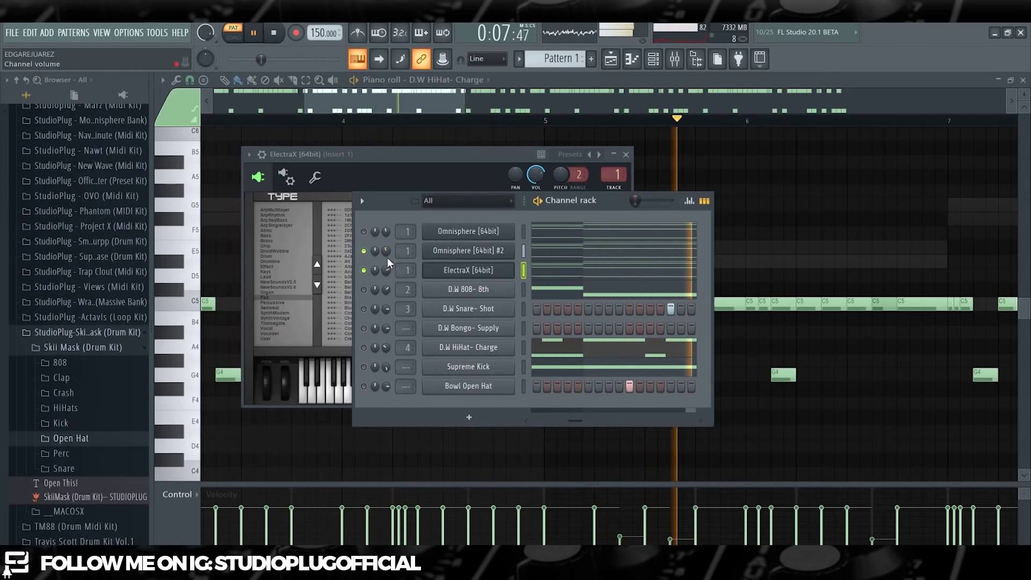
left_click(444, 269)
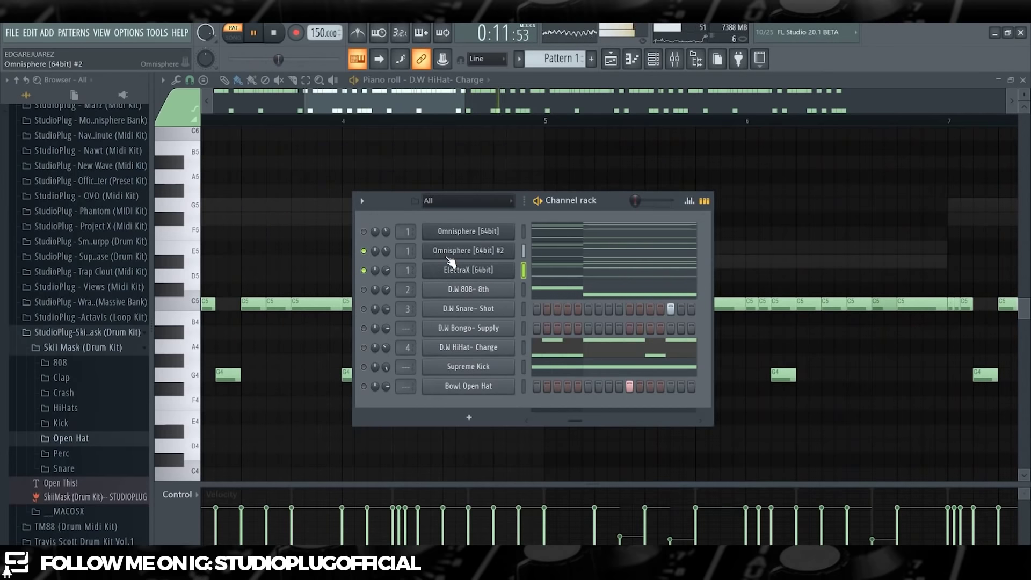
Step: Clone the Omnisphere #2 channel and load the Ambient Space Piano patch from the Keyboards category in the clone
right_click(446, 256)
key("c")
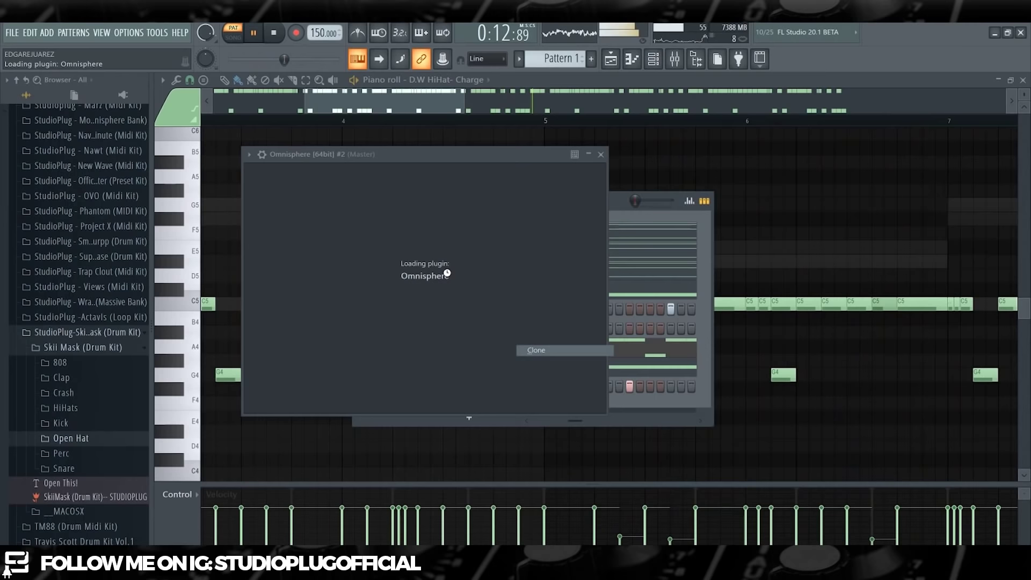
key("space")
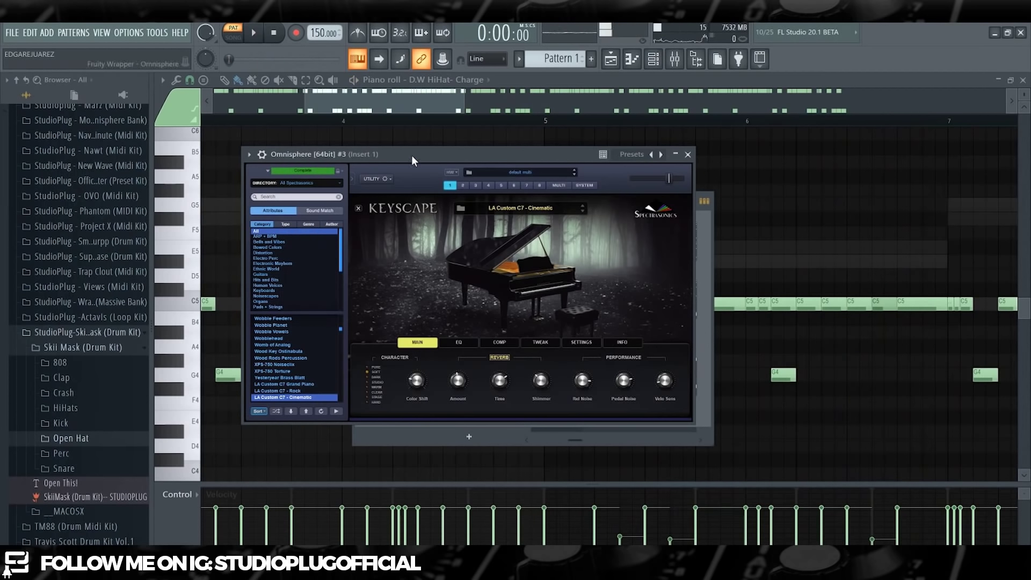
left_click(270, 290)
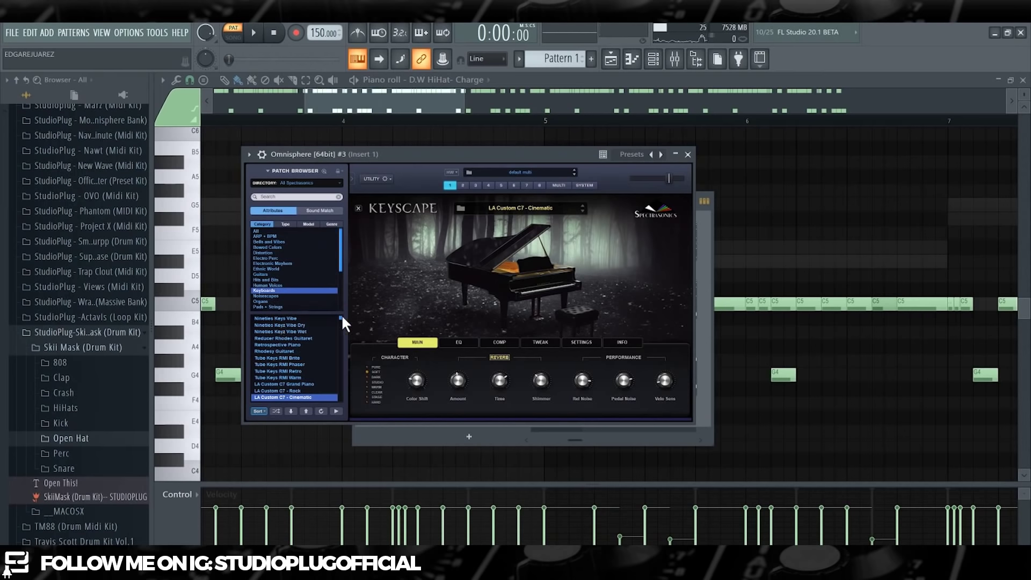
left_click_drag(341, 317, 319, 304)
left_click(286, 318)
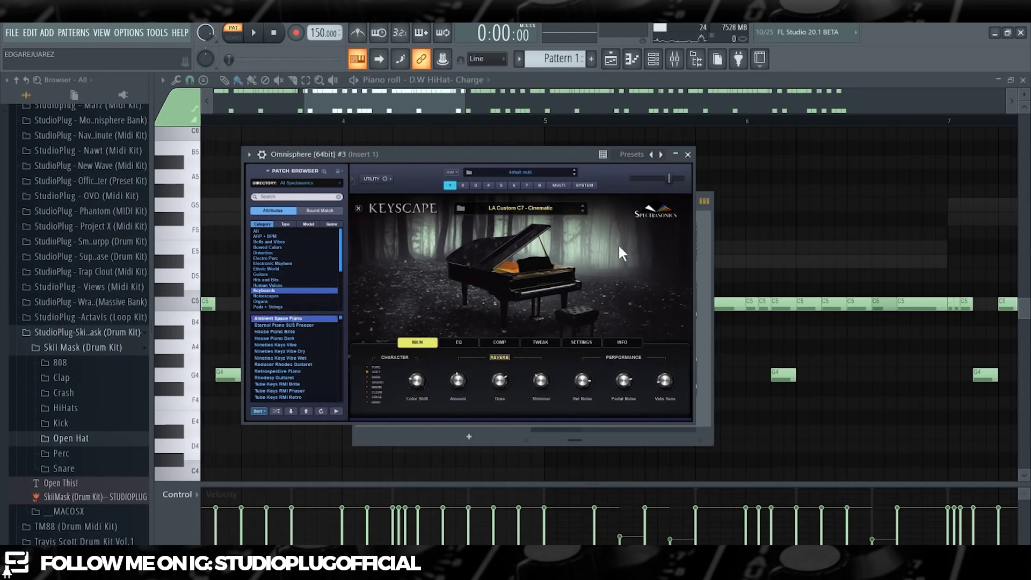
Step: Copy the melody into Omnisphere #3 and unmute the remaining channels to play the full beat
left_click(707, 224)
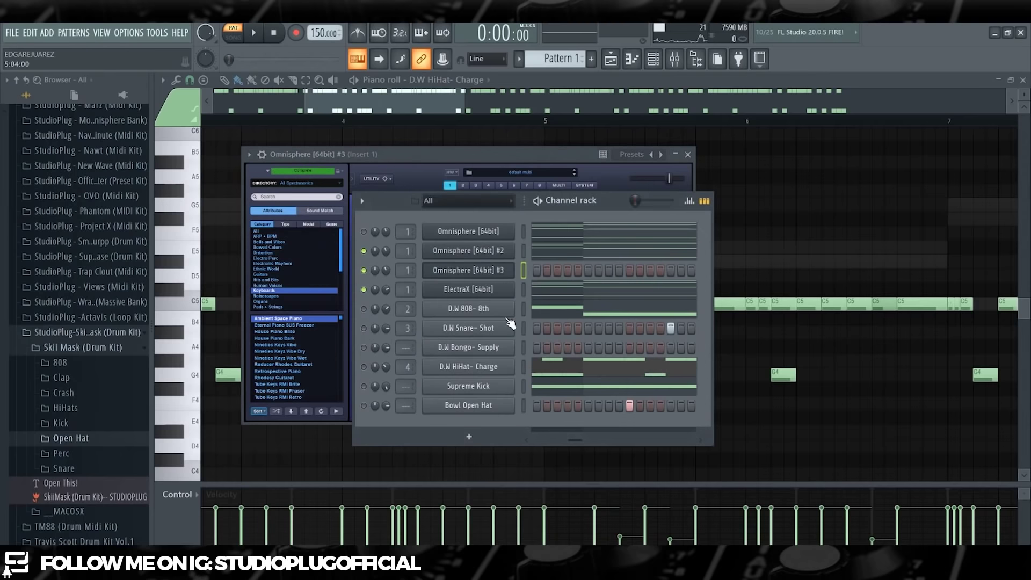
left_click(525, 272)
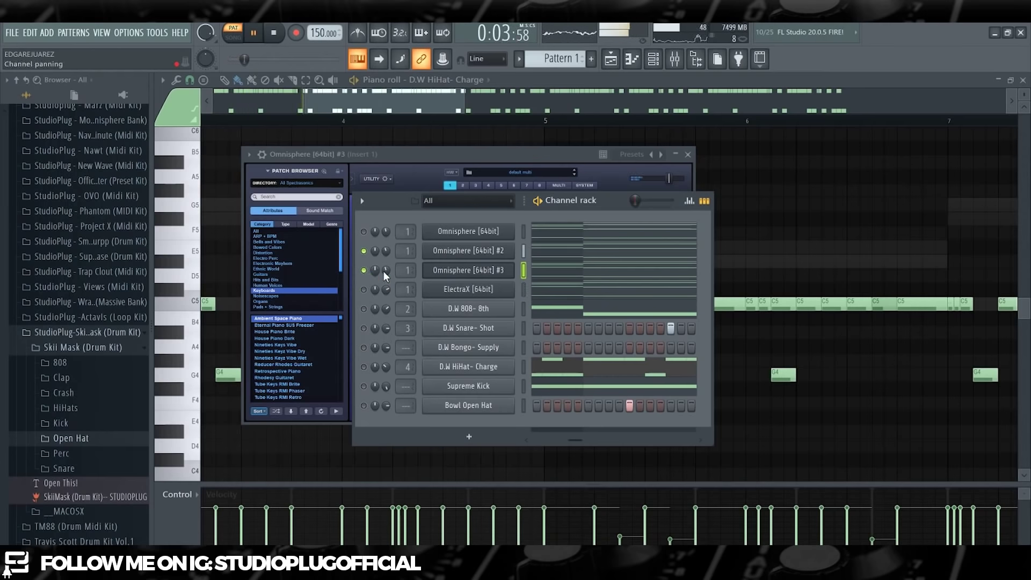
left_click(364, 231)
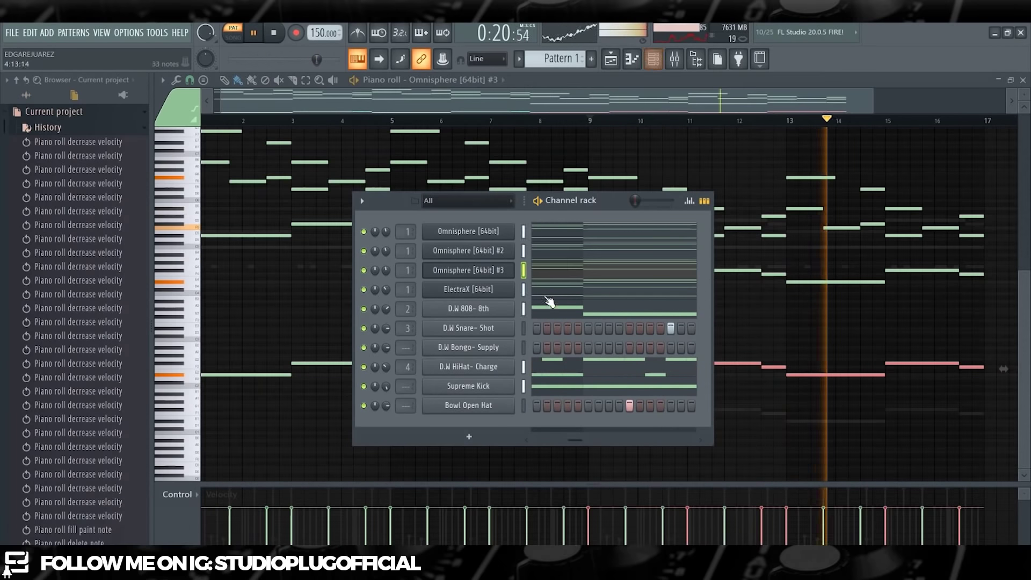
Step: Raise the lowest bass notes from bar 9 to the pattern's end by one octave in the ElectraX and original Omnisphere melodies
key("F6")
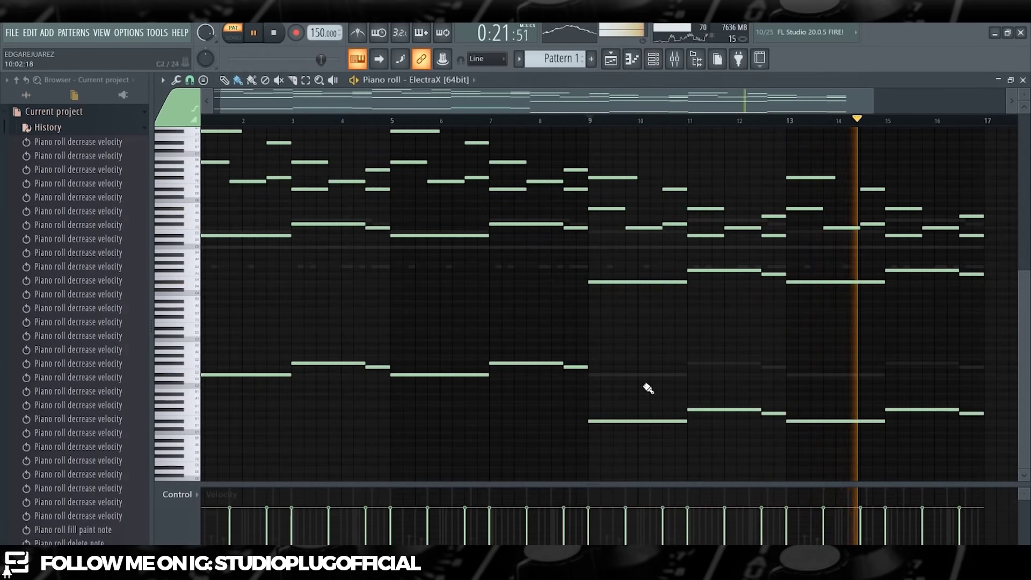
left_click_drag(621, 361, 1013, 478)
key("ctrl+Up")
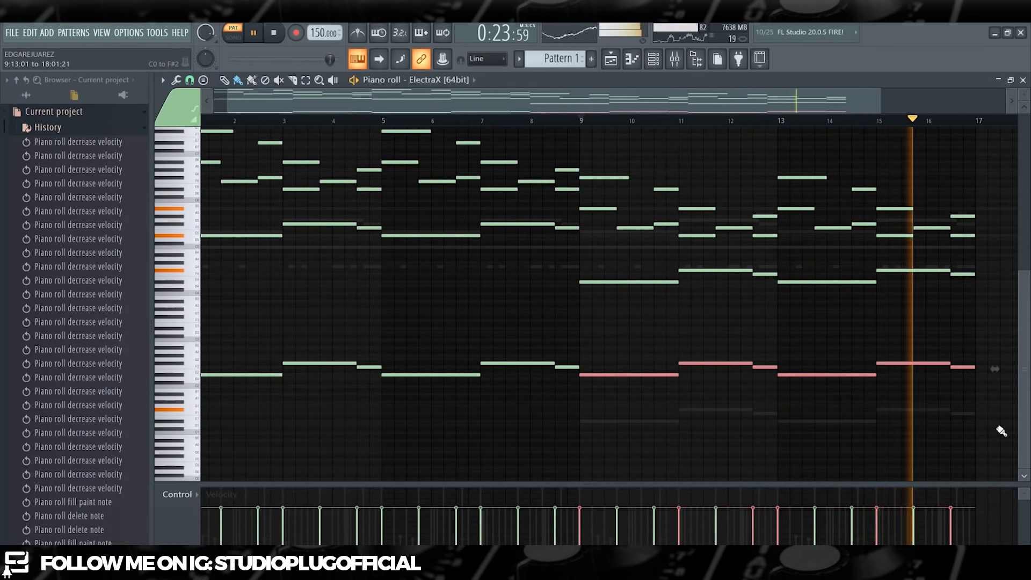
left_click(654, 62)
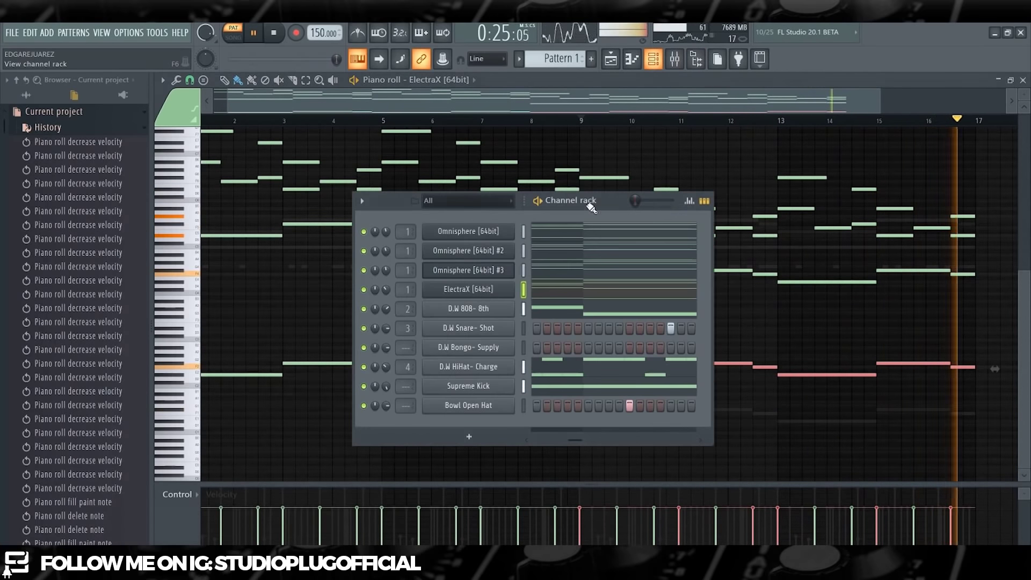
left_click(563, 232)
left_click_drag(626, 359, 967, 490)
key("ctrl+Up")
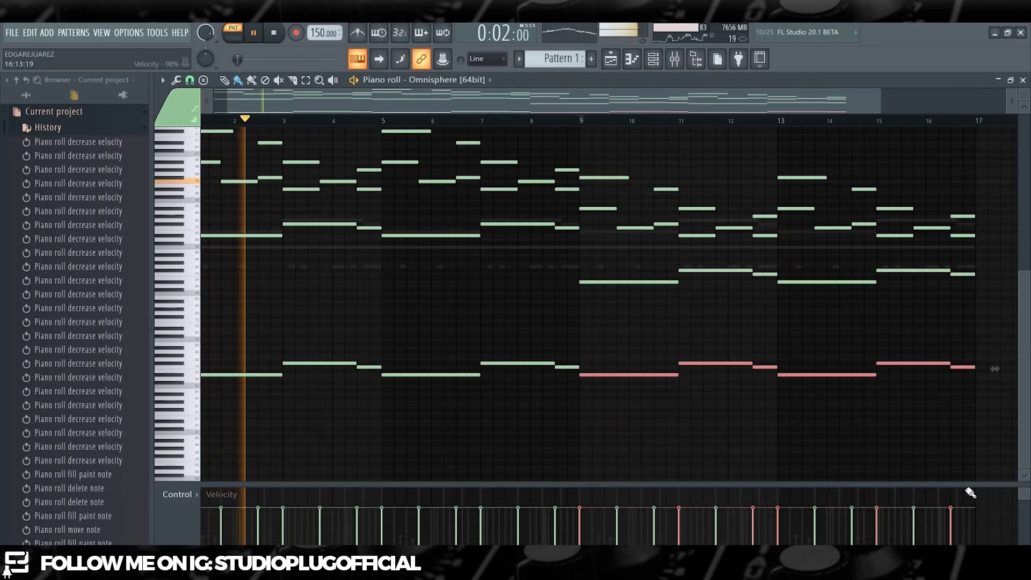
Step: Add Bands Crash from the Skii Mask kit's Crash folder as a new channel and place a hit on its first step
left_click(655, 61)
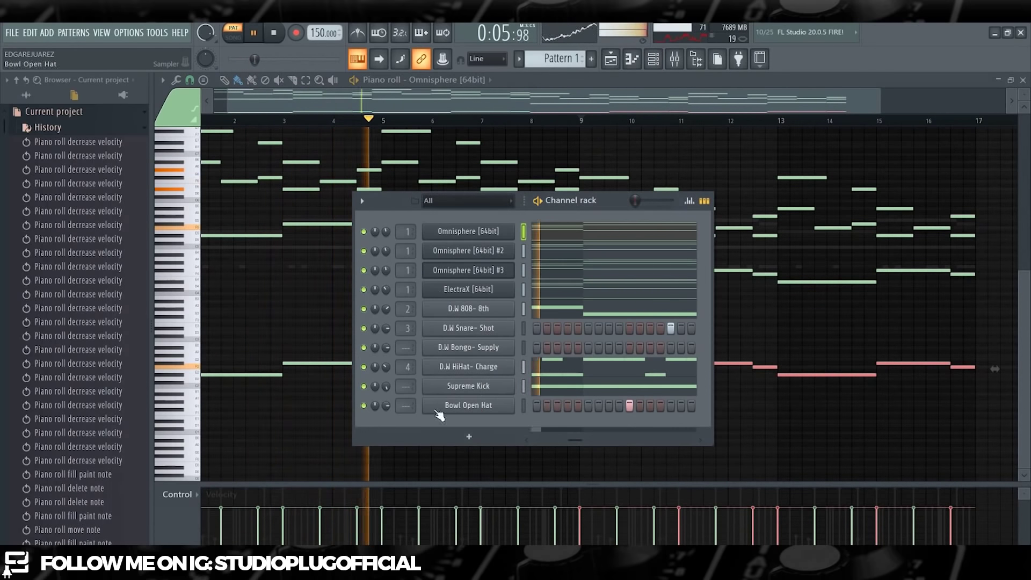
left_click(54, 111)
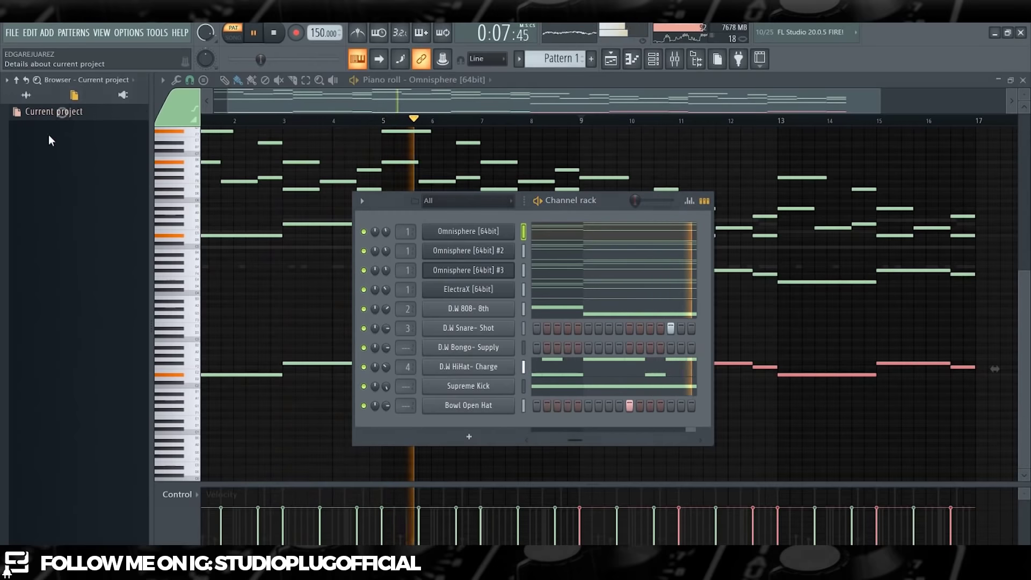
left_click(25, 95)
scroll(95, 388, "down", 1)
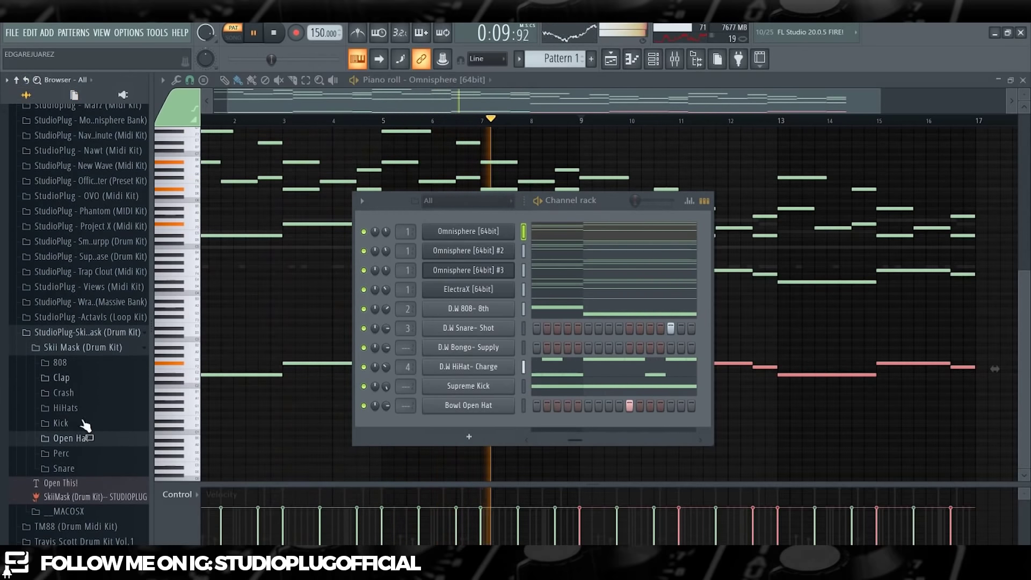
left_click(64, 392)
left_click(78, 407)
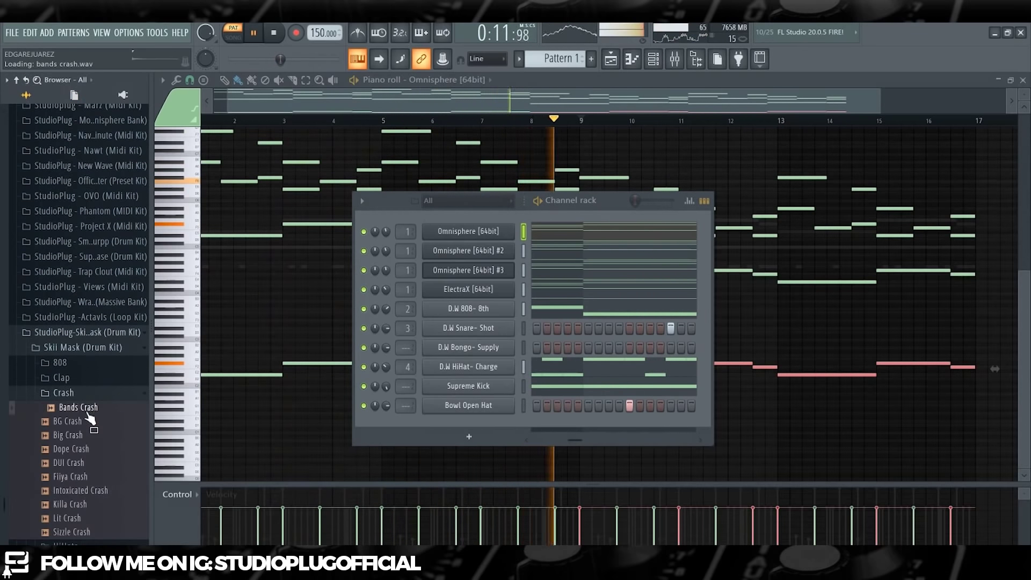
left_click_drag(104, 413, 433, 424)
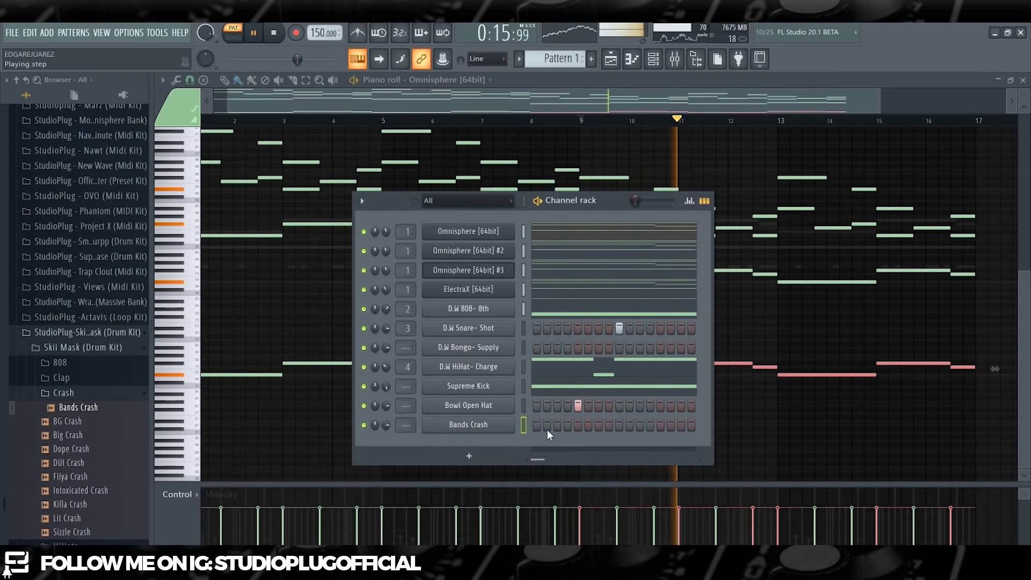
left_click(538, 426)
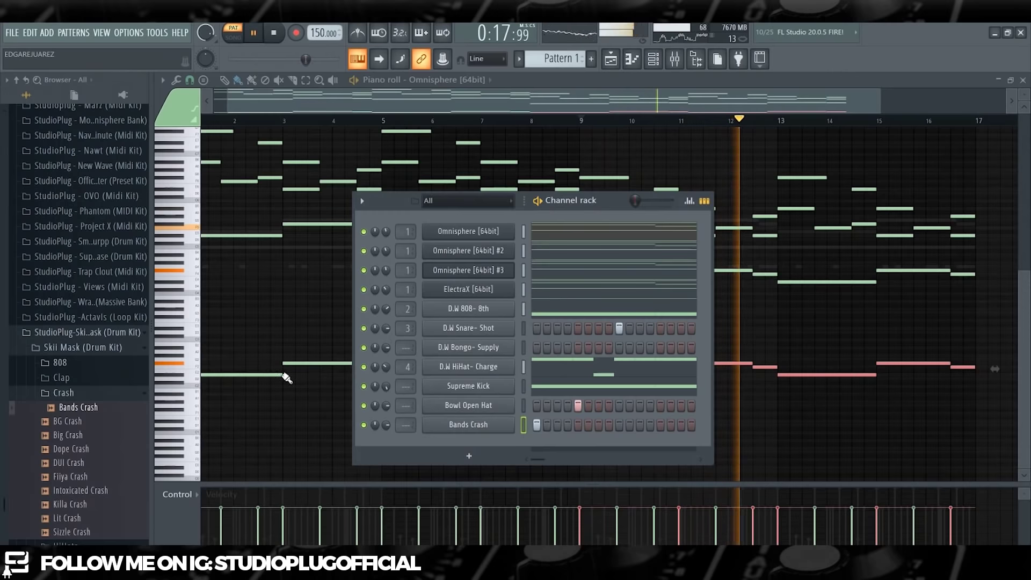
Step: Select the D.W Bongo- Supply channel and open the Bongo folder of the Drug Wrld (Drum Kit) in the browser
left_click(523, 348)
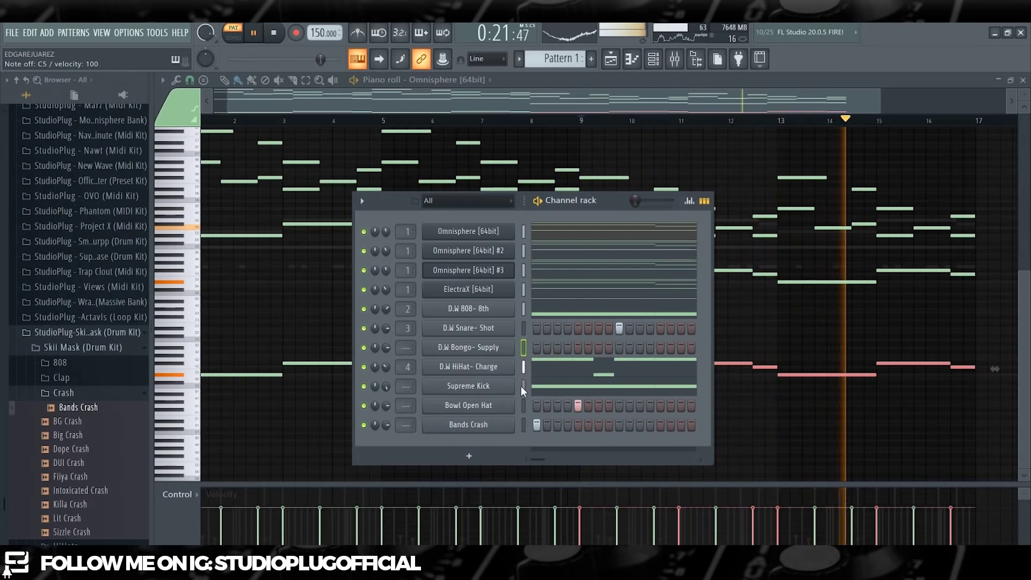
key("space")
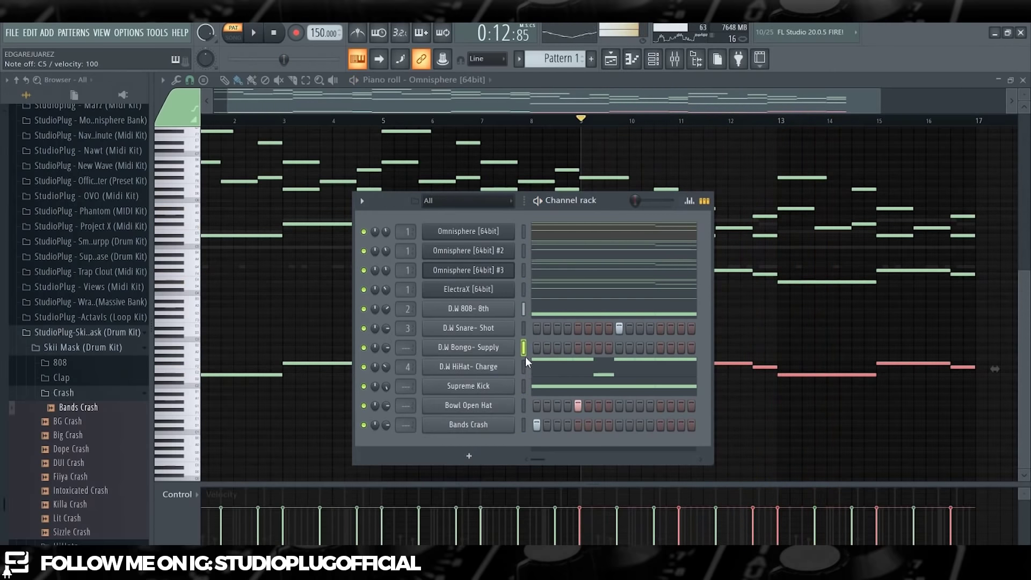
left_click(111, 337)
key("space")
scroll(113, 340, "up", 10)
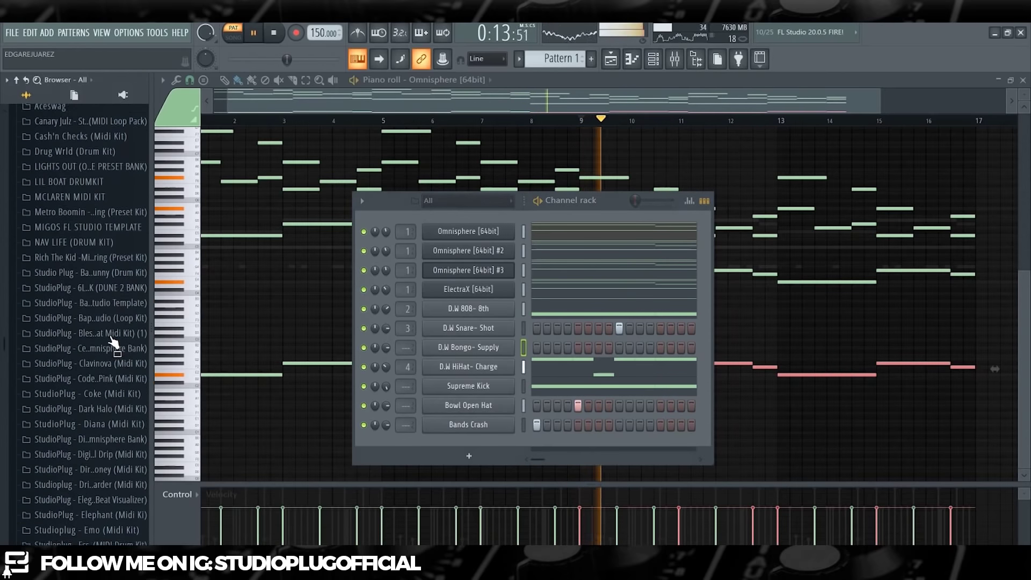
key("space")
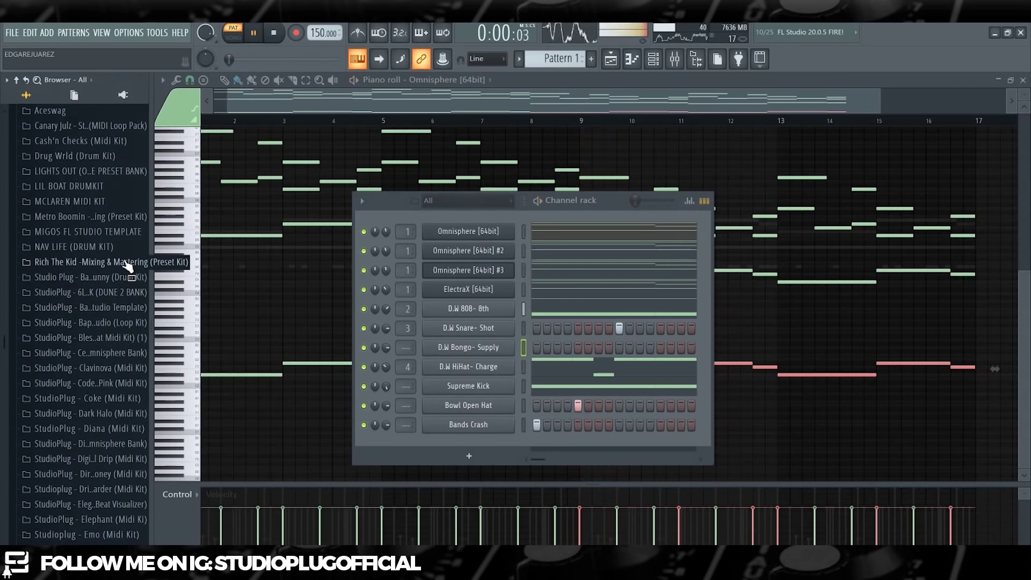
key("space")
scroll(88, 256, "up", 5)
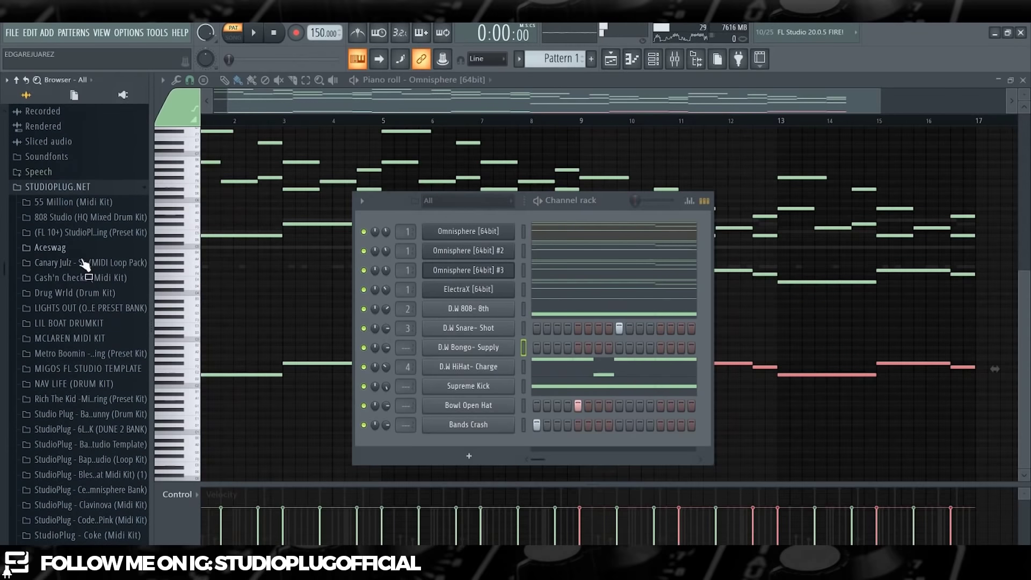
left_click(75, 293)
left_click(69, 324)
left_click(68, 325)
left_click(70, 324)
Step: Audition the Disconnect, Meds and Packman bongos over the beat, and add D.W Bongo- Meds as a channel above D.W Bongo- Supply
left_click_drag(68, 345, 90, 357)
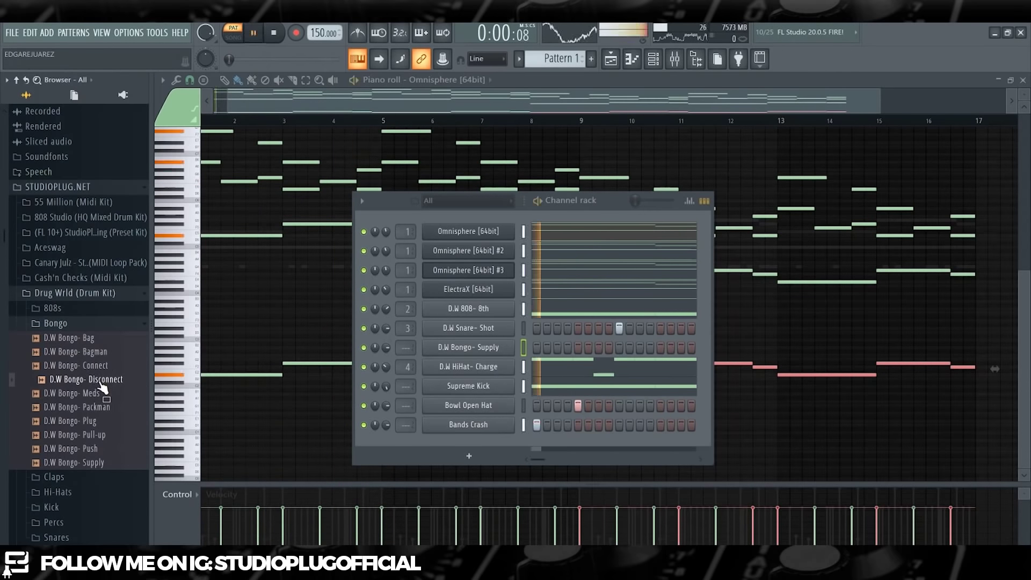
mouse_move(102, 384)
left_mouse_down()
mouse_move(99, 398)
mouse_move(105, 383)
left_mouse_up()
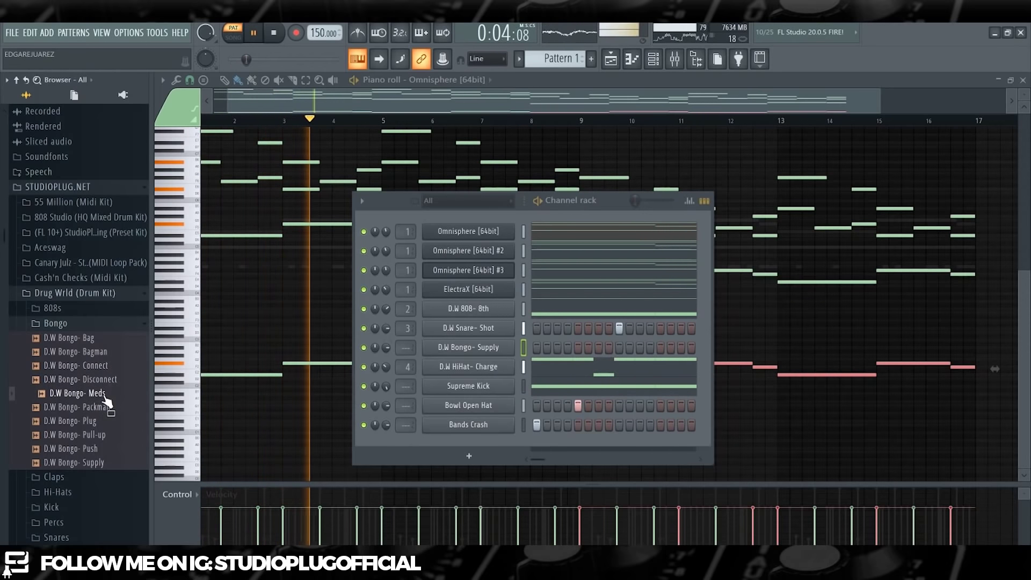
left_click(107, 408)
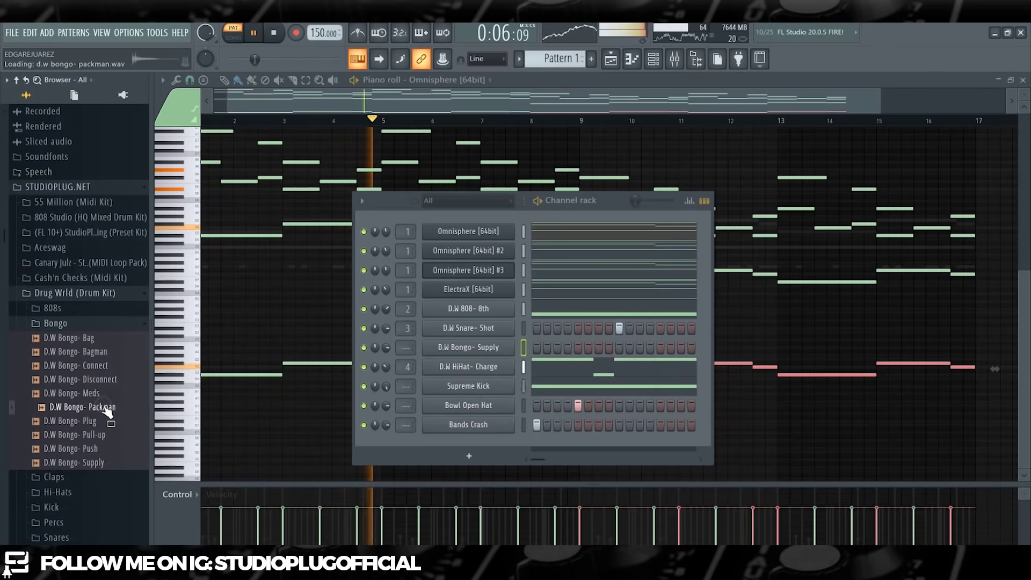
left_click(107, 394)
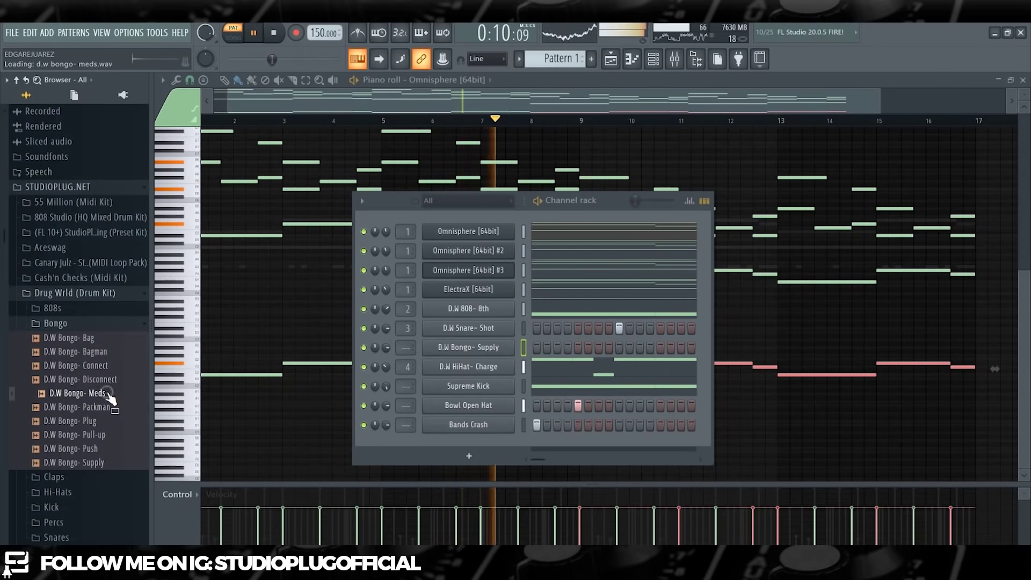
left_click_drag(107, 393, 451, 338)
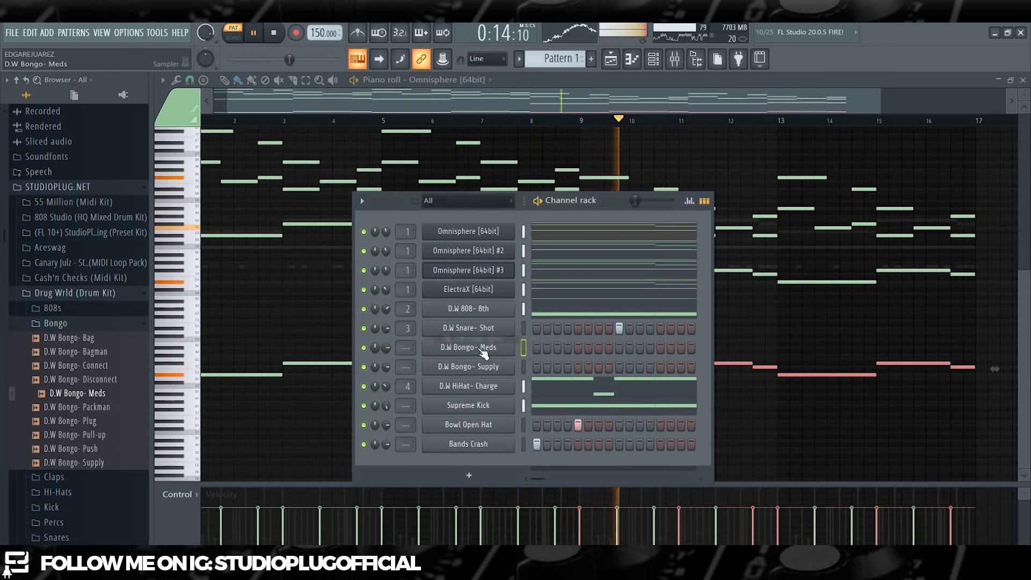
Step: Open the D.W Bongo- Supply channel's sampler settings, try to delete the channel and replay the beat
key("space")
left_click(501, 369)
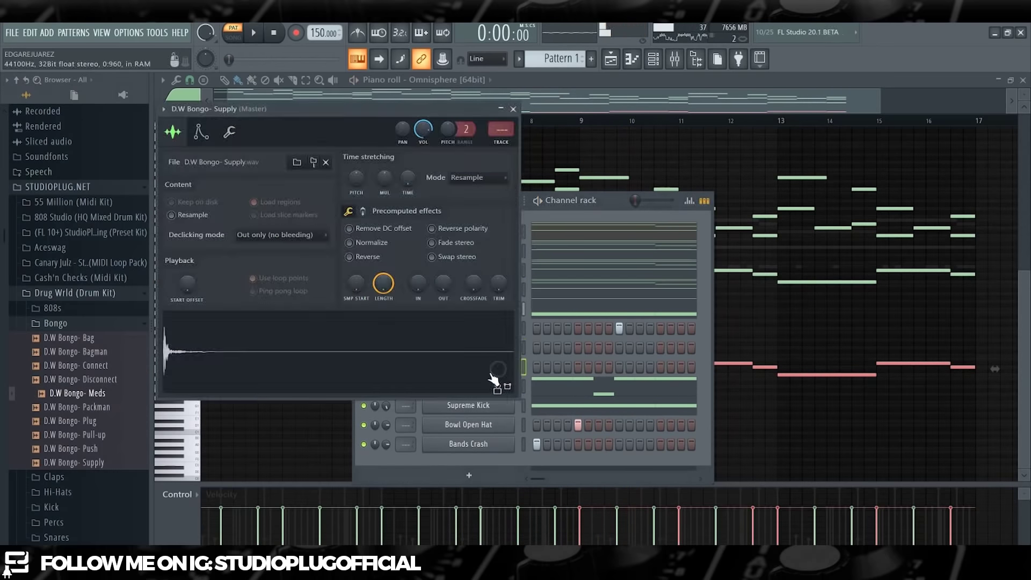
left_click(602, 214)
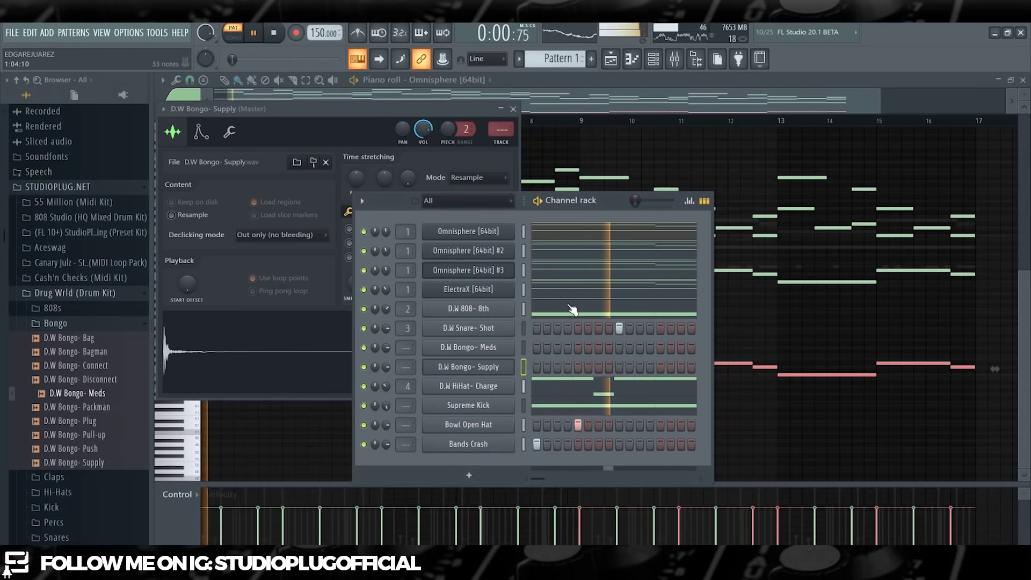
right_click(503, 368)
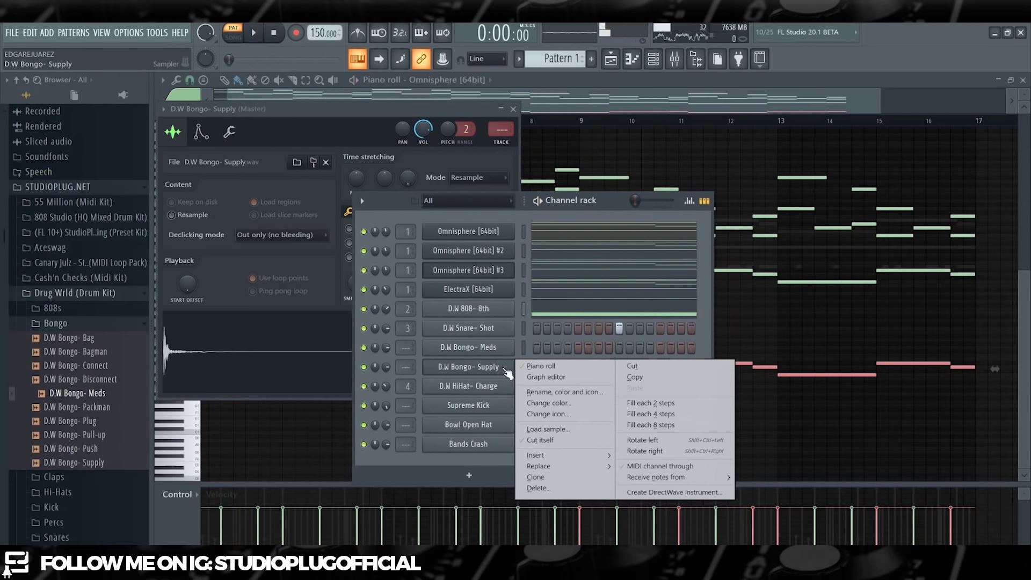
key("alt+Delete")
left_click(623, 340)
key("space")
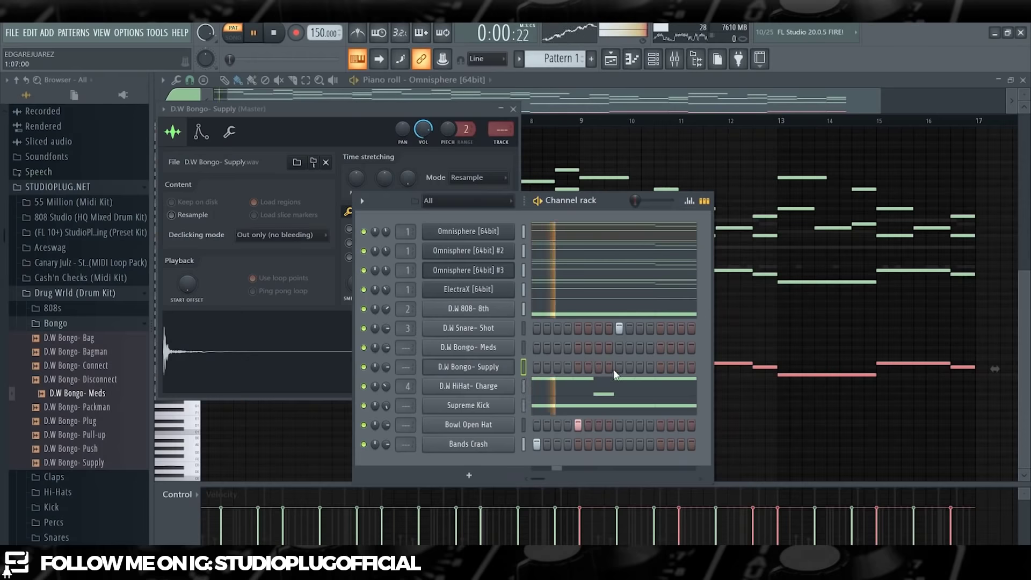
Step: Place D.W Bongo- Meds hits near the end of bar 1 and start of bar 2, moving the second to 2:03 in the piano roll
left_click(524, 348)
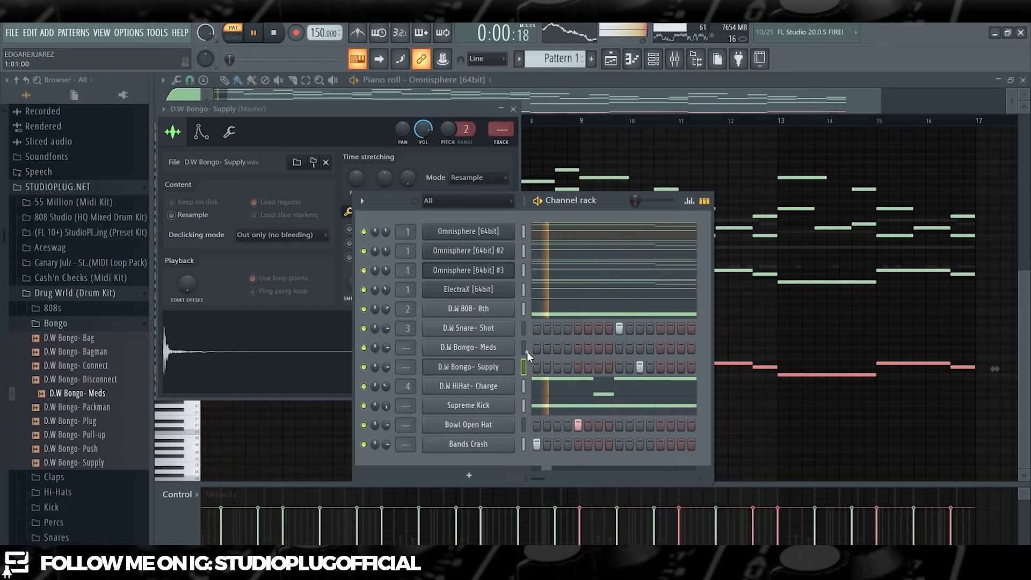
left_click(681, 348)
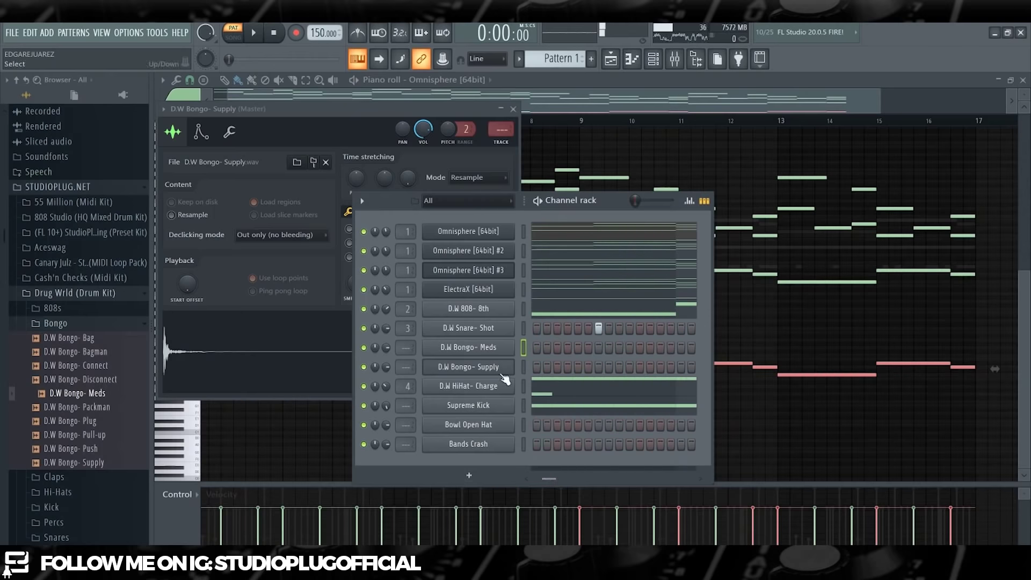
right_click(491, 350)
left_click(529, 350)
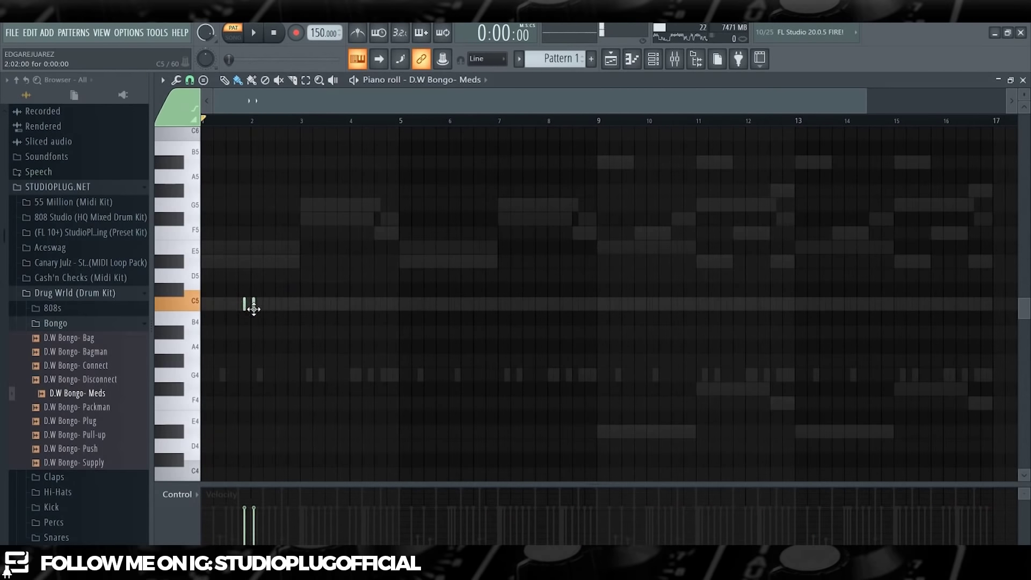
key("space")
left_click_drag(254, 309, 256, 312)
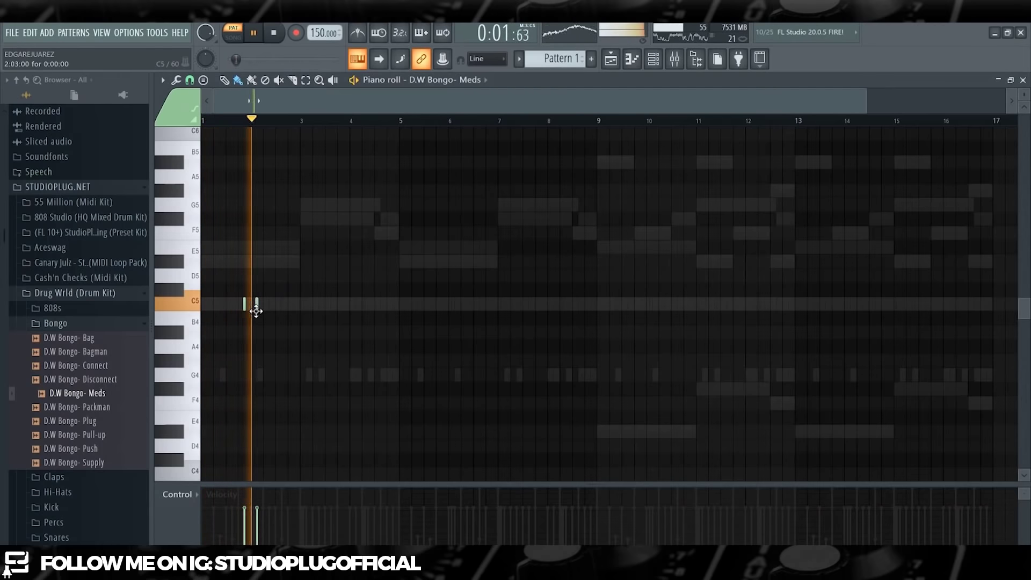
Step: Set the piano roll snap to Bar and duplicate the pair of bongo notes every two bars across all 16 bars
left_click(190, 80)
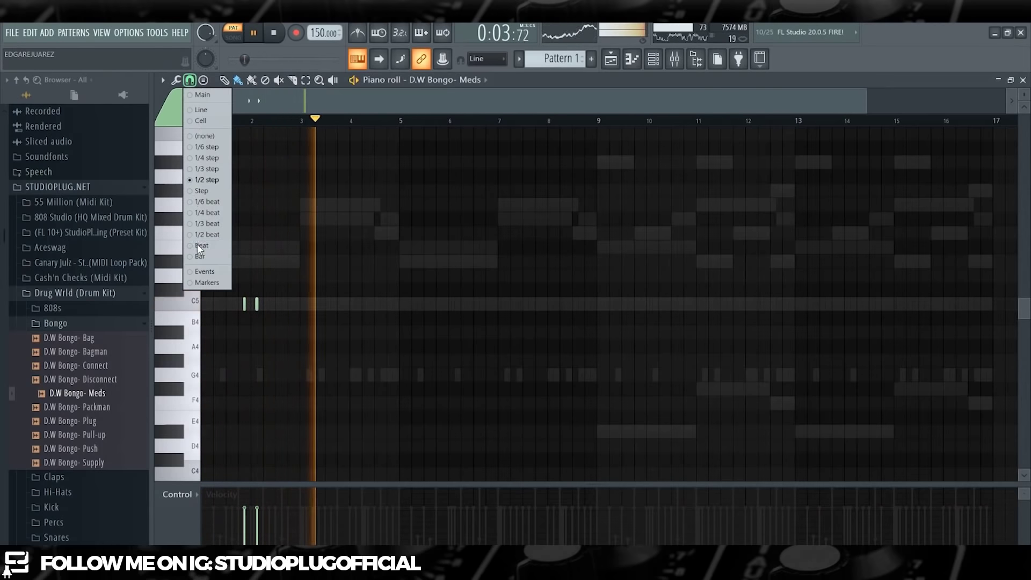
left_click(199, 256)
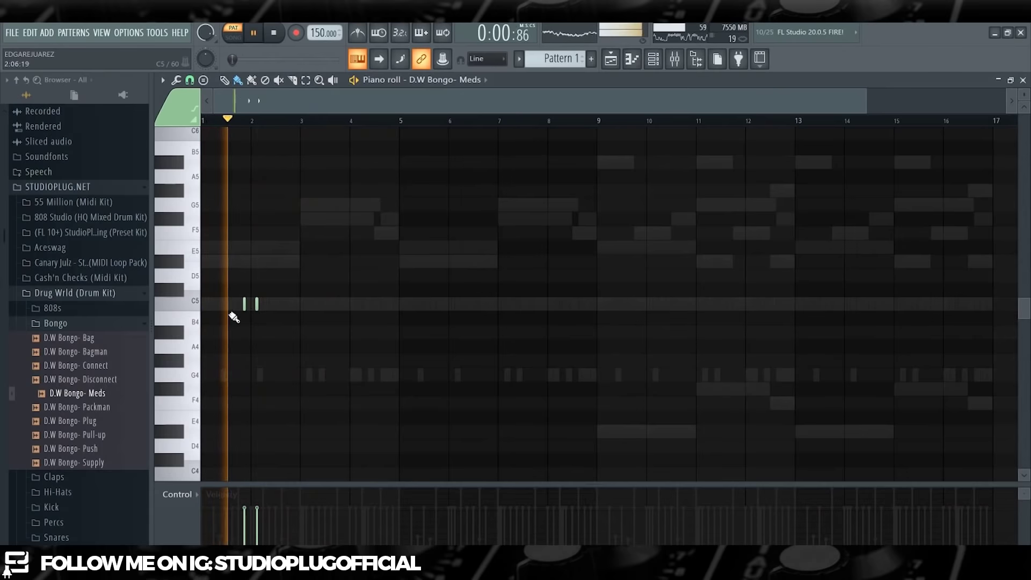
left_click(195, 307, "ctrl")
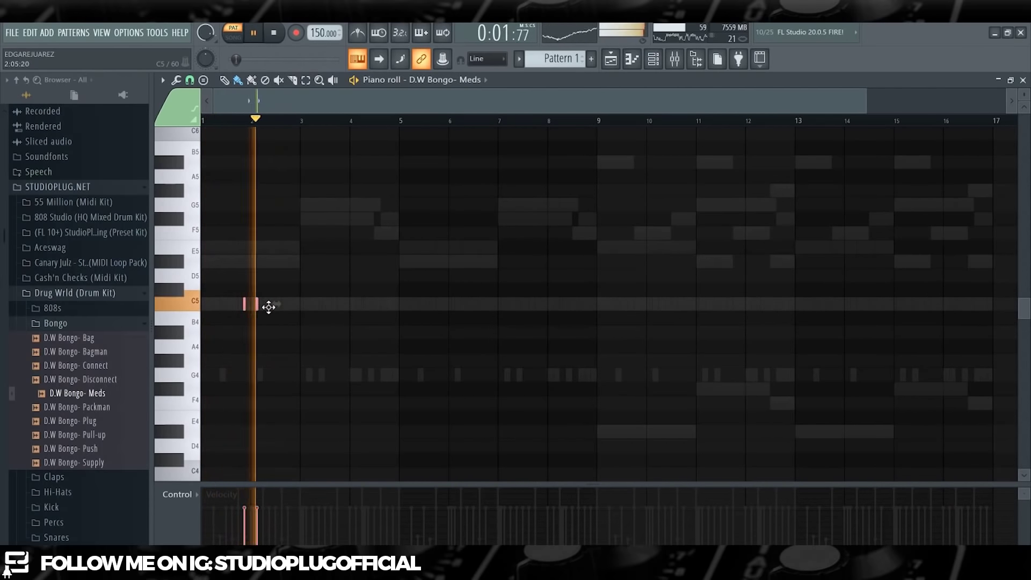
key("ctrl+b")
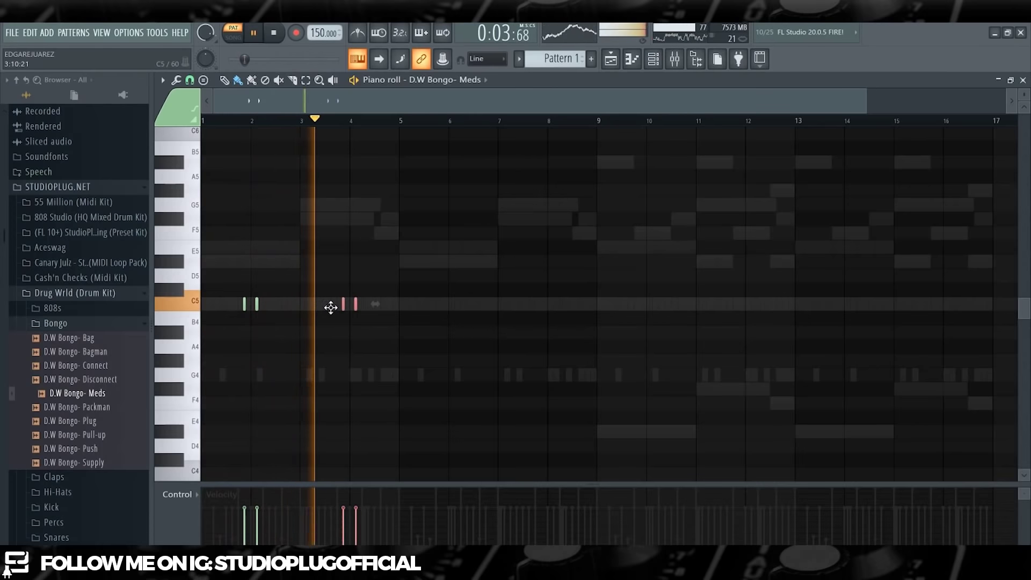
left_click(195, 310, "ctrl")
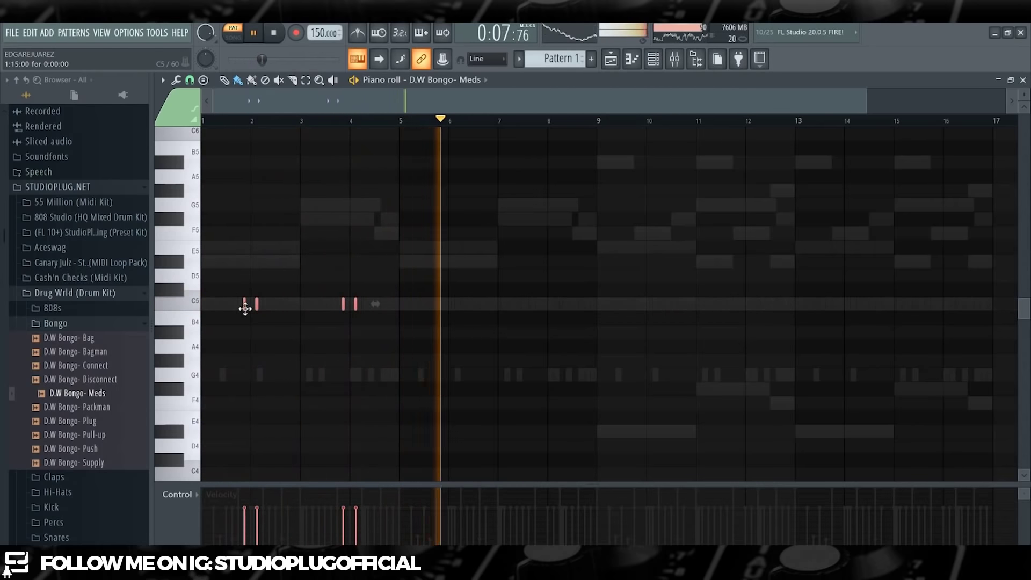
key("ctrl+b")
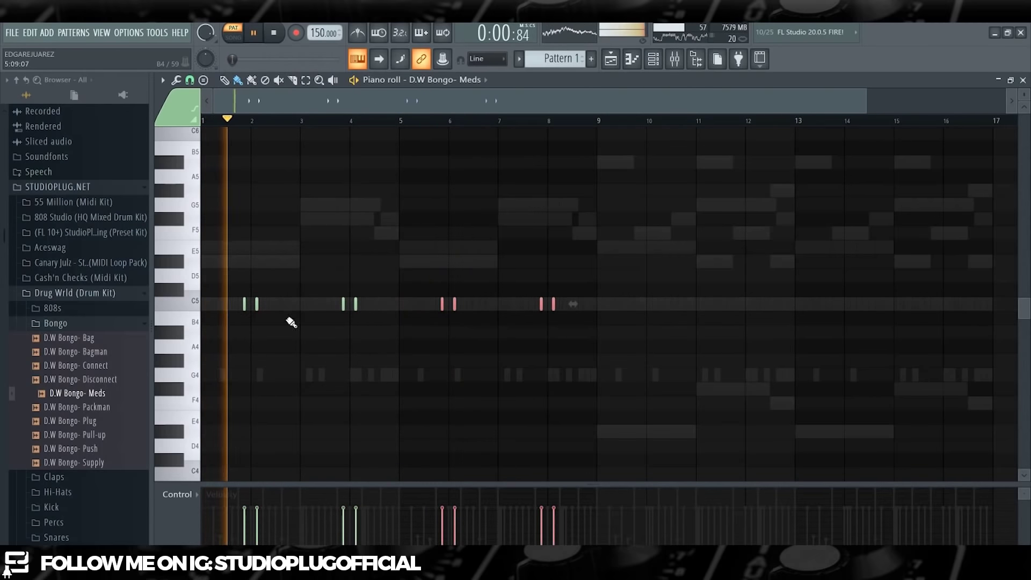
key("ctrl+a")
left_click_drag(245, 307, 645, 306)
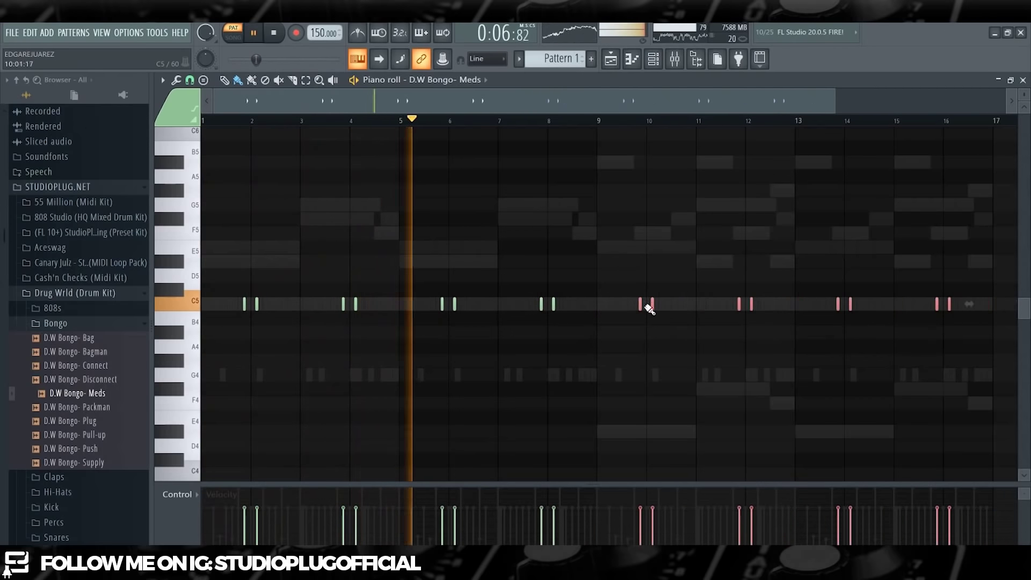
Step: Play the pattern and delete the first note of the bongo pairs around bars 2, 6, 10 and 14
key("space")
key("space")
right_click(238, 306)
right_click(245, 305)
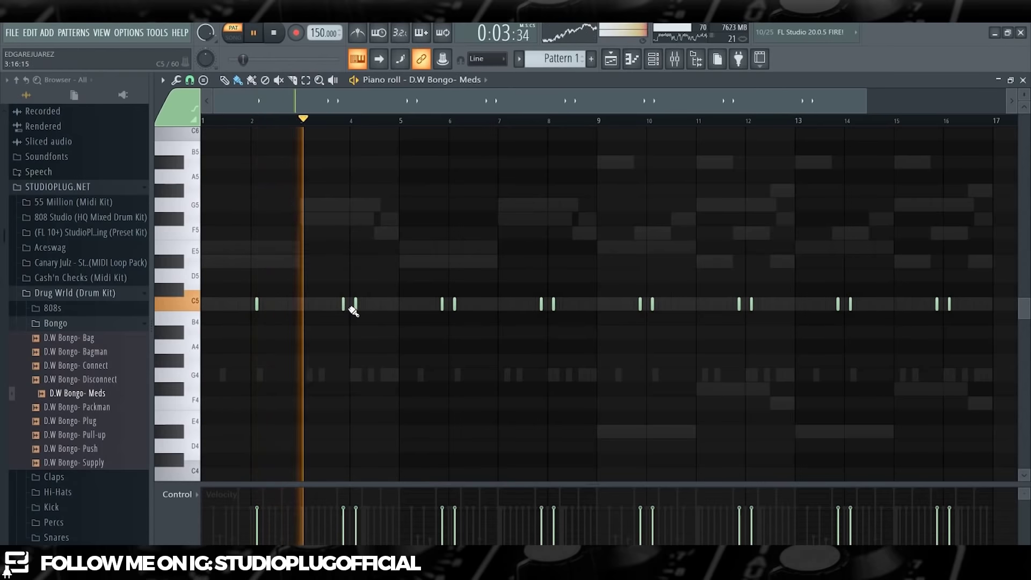
right_click(442, 305)
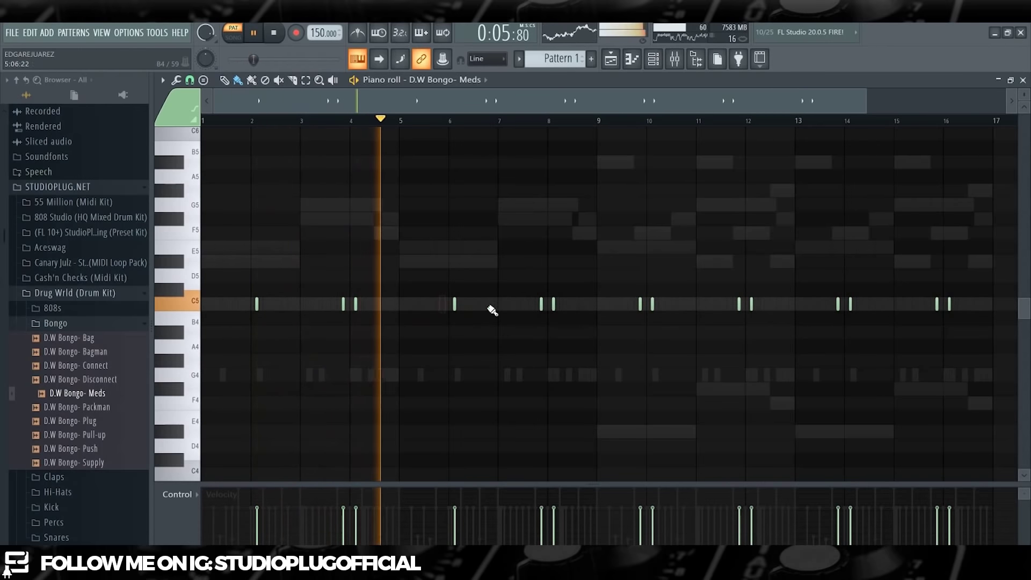
right_click(640, 304)
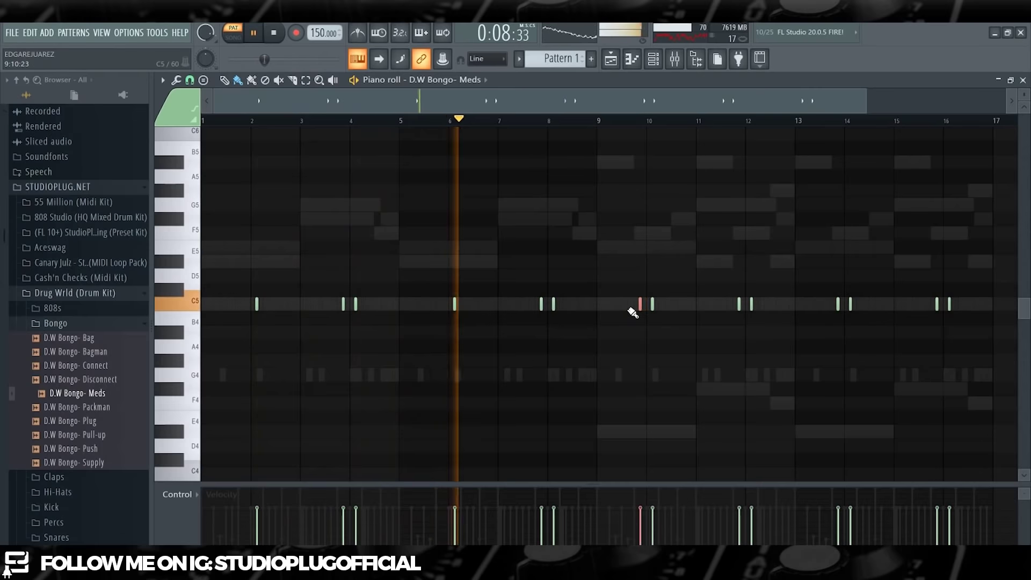
right_click(837, 305)
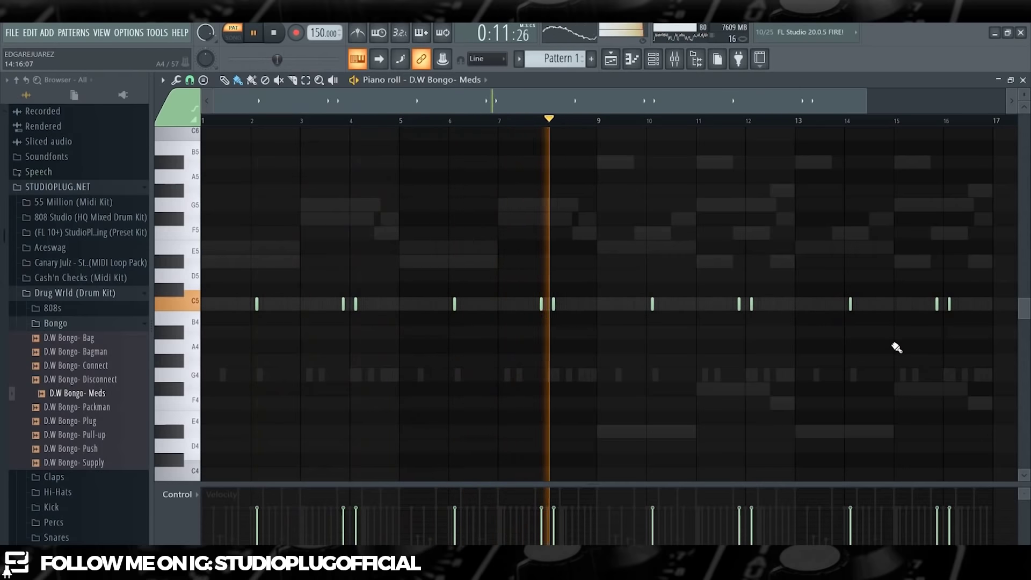
key("space")
Step: Show the channel rack over the piano roll and collapse the Drug Wrld (Drum Kit) folder in the browser
left_click(654, 59)
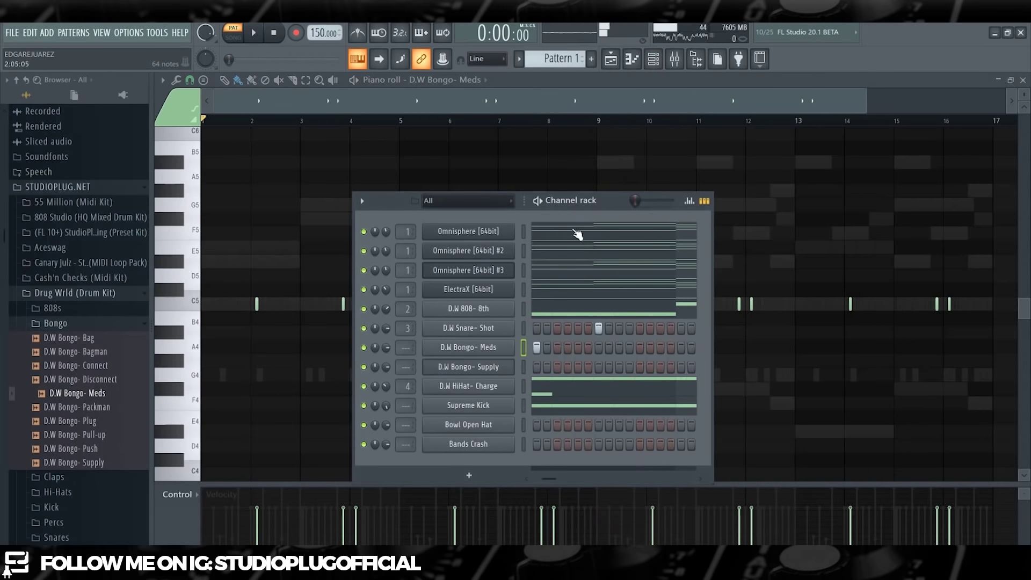
left_click_drag(605, 199, 591, 197)
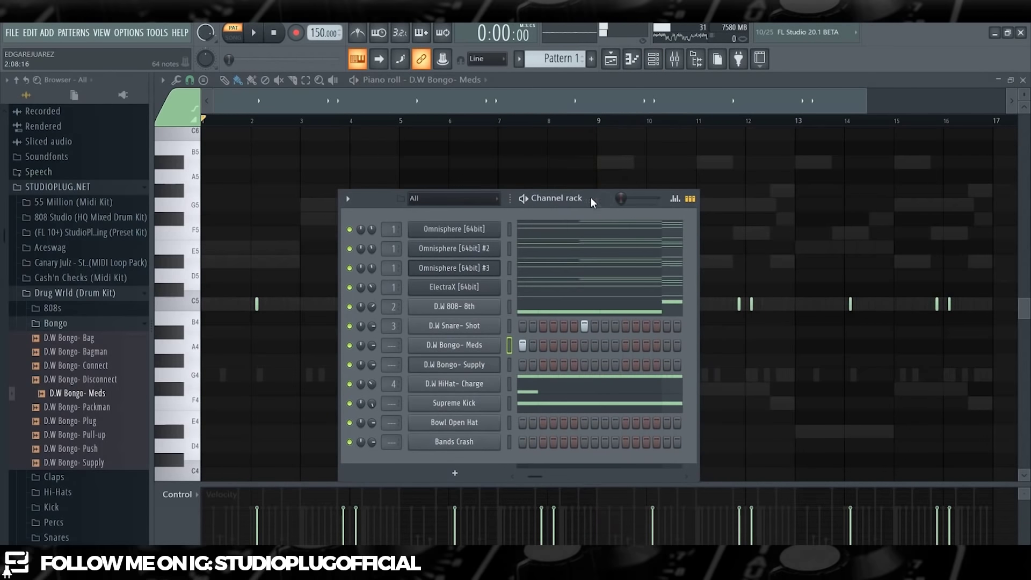
left_click(128, 295)
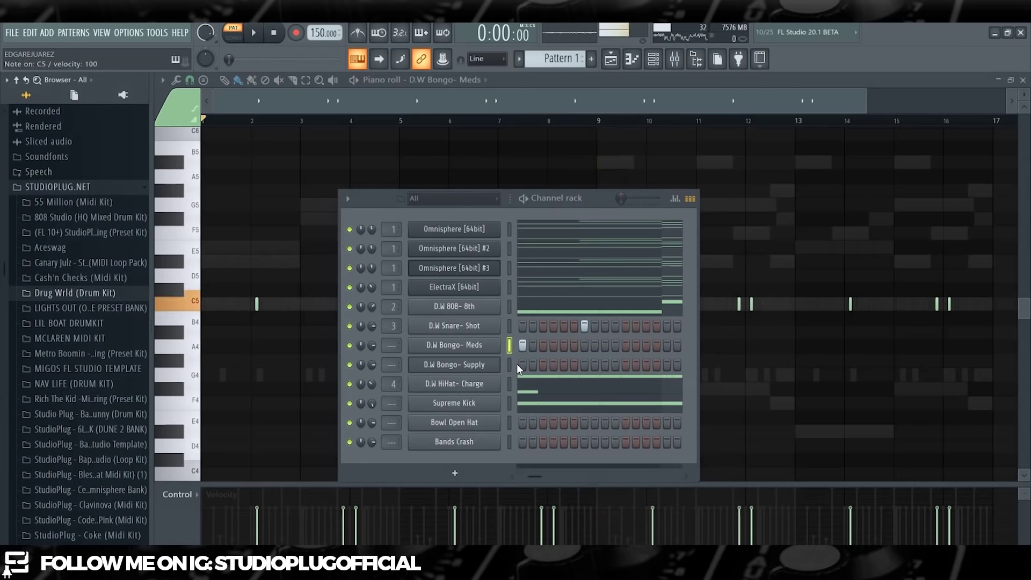
Step: Rename the first Omnisphere channel as Guitar
left_click(509, 328)
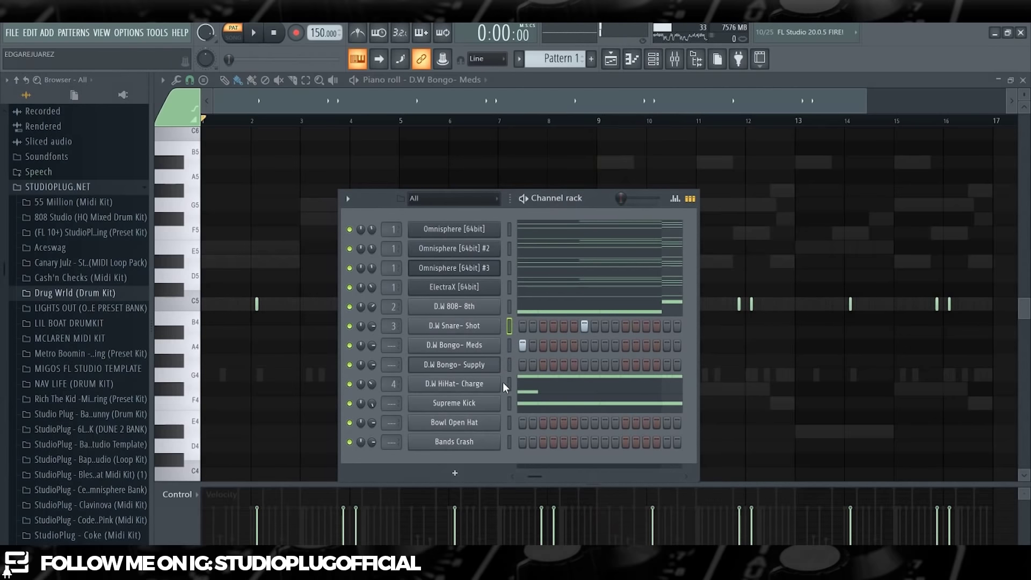
left_click(510, 234)
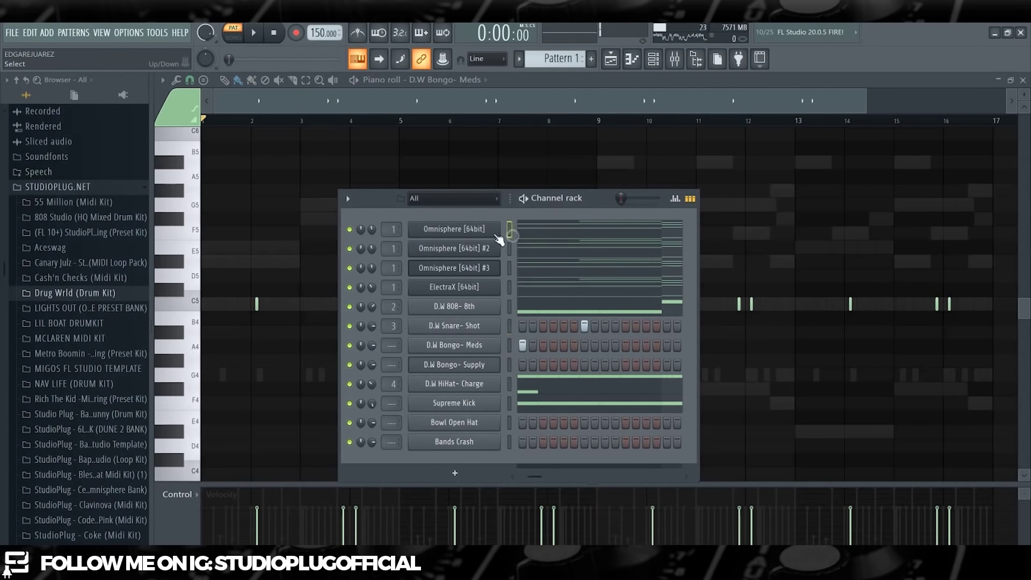
right_click(483, 233)
left_click(524, 254)
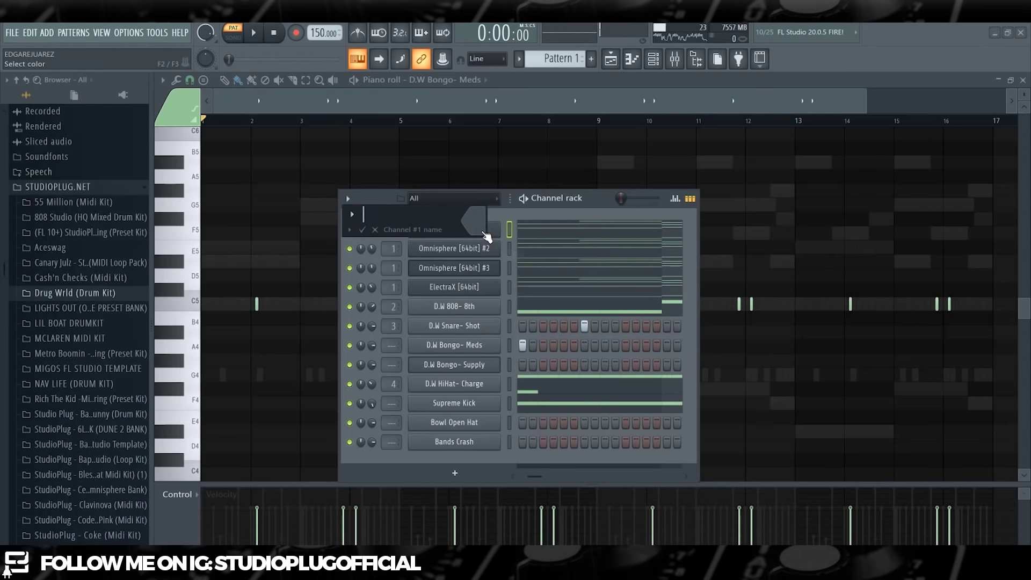
key("Return")
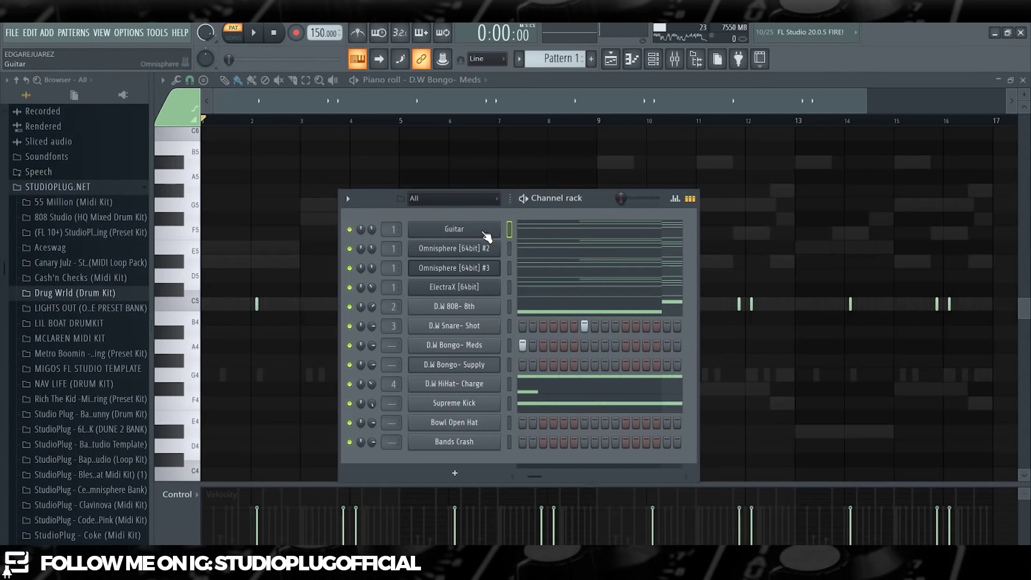
Step: Solo the second and third Omnisphere channels in turn to identify them and rename both as Piano
right_click(349, 249)
key("space")
right_click(442, 252)
left_click(519, 274)
type("Piano")
key("Return")
right_click(350, 268)
right_click(426, 272)
left_click(483, 293)
type("Piano")
key("Return")
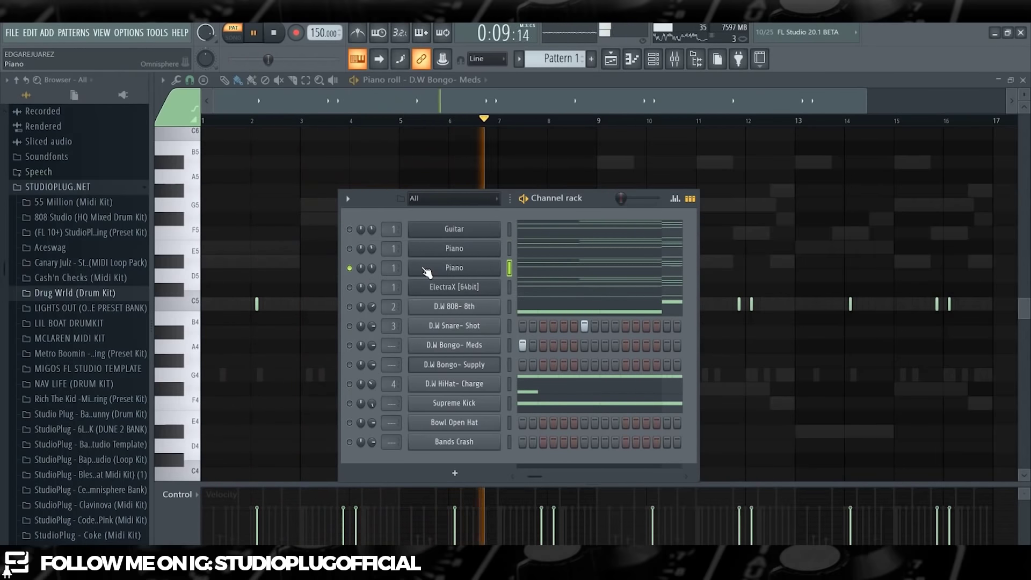
Step: Rename the ElectraX channel as Violin Pad
right_click(448, 289)
left_click(505, 310)
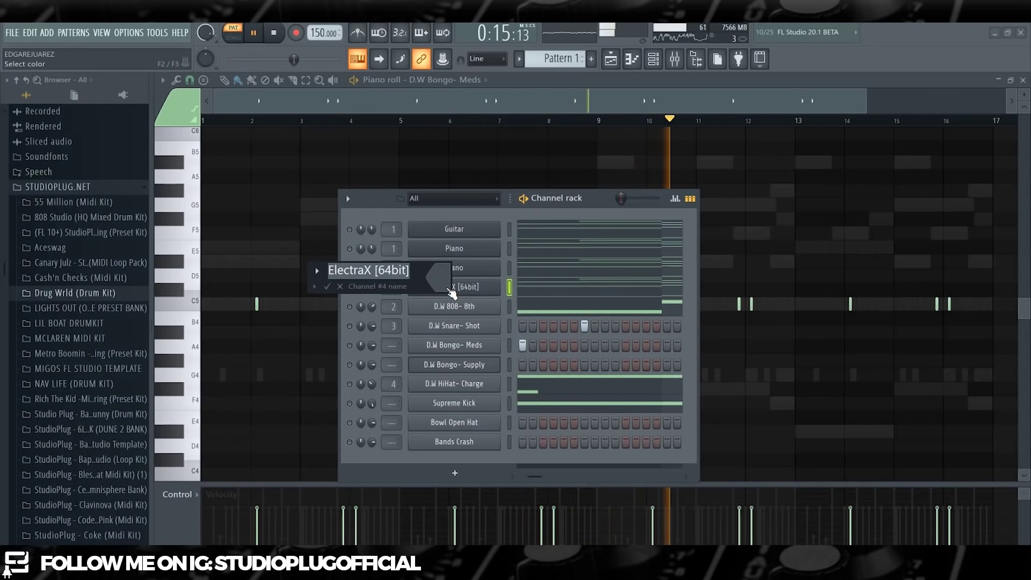
type("Violin Pad")
key("Return")
Step: Color all the rack's channels with a gradient running from blue-purple at Guitar to red at Bands Crash
left_click(347, 199)
left_click(514, 305)
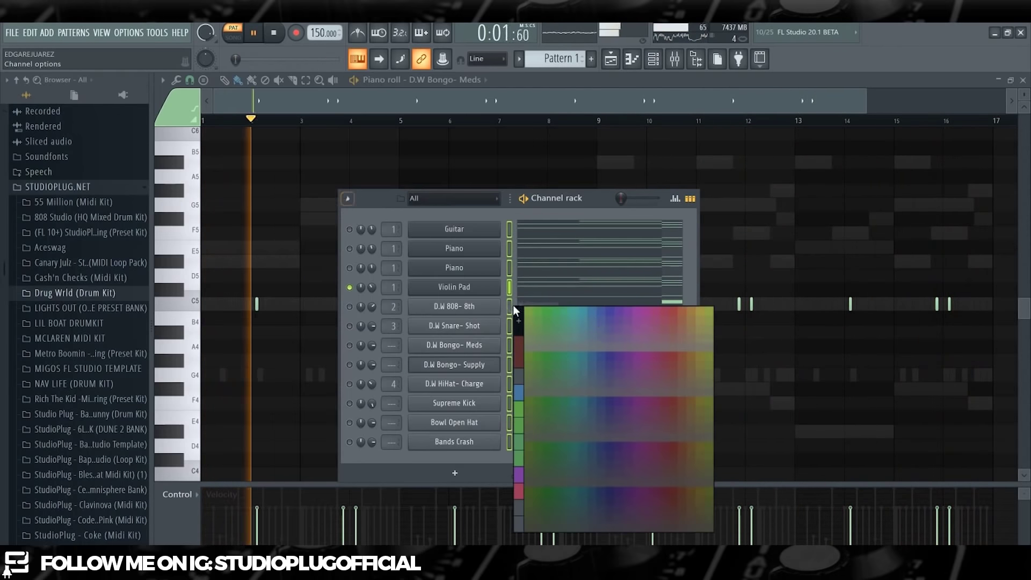
left_click(624, 310)
left_click(771, 315)
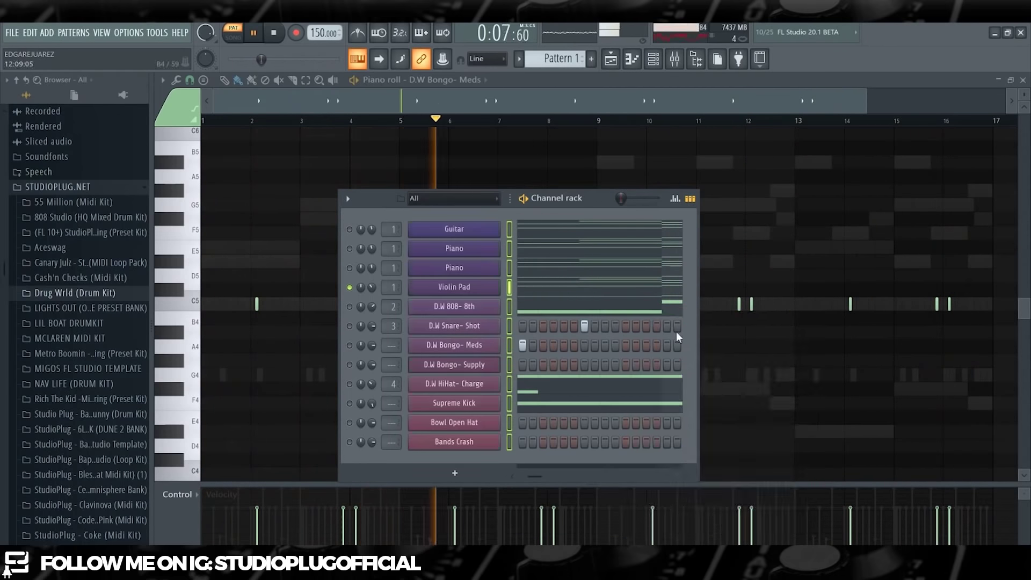
Step: Route all twelve channels to mixer tracks 1 to 12 and lower the faders of those tracks to -INF dB
left_click(674, 66)
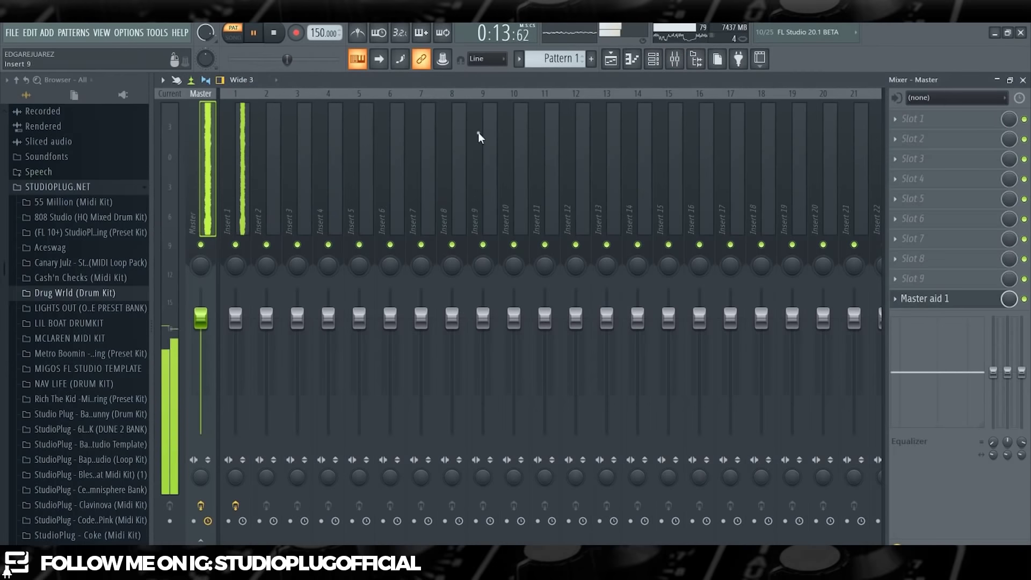
left_click(332, 143)
left_click(261, 149)
left_click(244, 154)
key("ctrl+shift+l")
left_click_drag(578, 214, 228, 205)
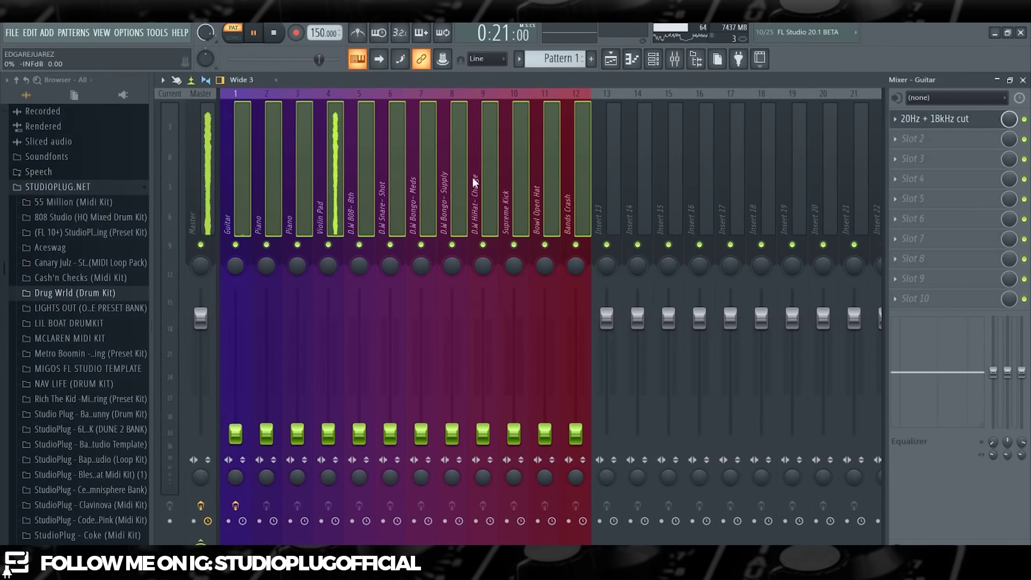
key("F6")
Step: Select only the Guitar mixer track and raise its fader to about -17.8 dB during playback
left_click(278, 210)
left_click(242, 212)
key("space")
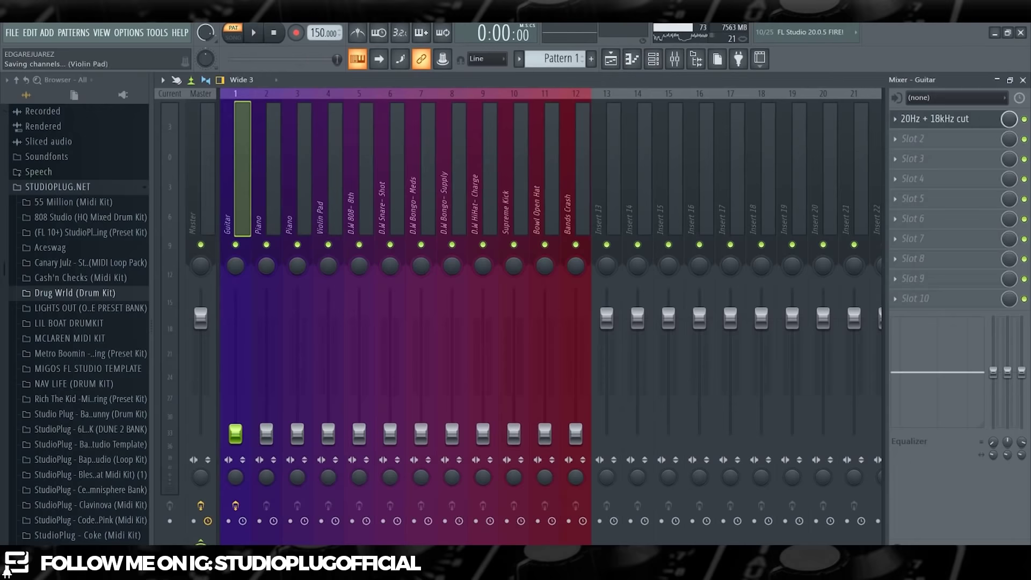
left_click_drag(235, 434, 235, 395)
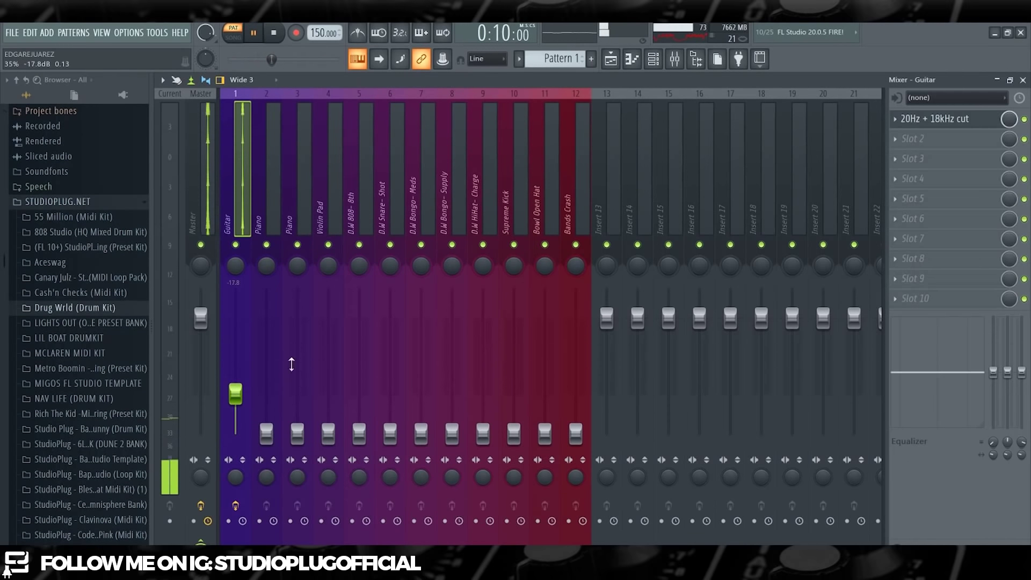
Step: Play the first Piano channel on its own and raise its mixer track's fader to about -18.1 dB
left_click(654, 58)
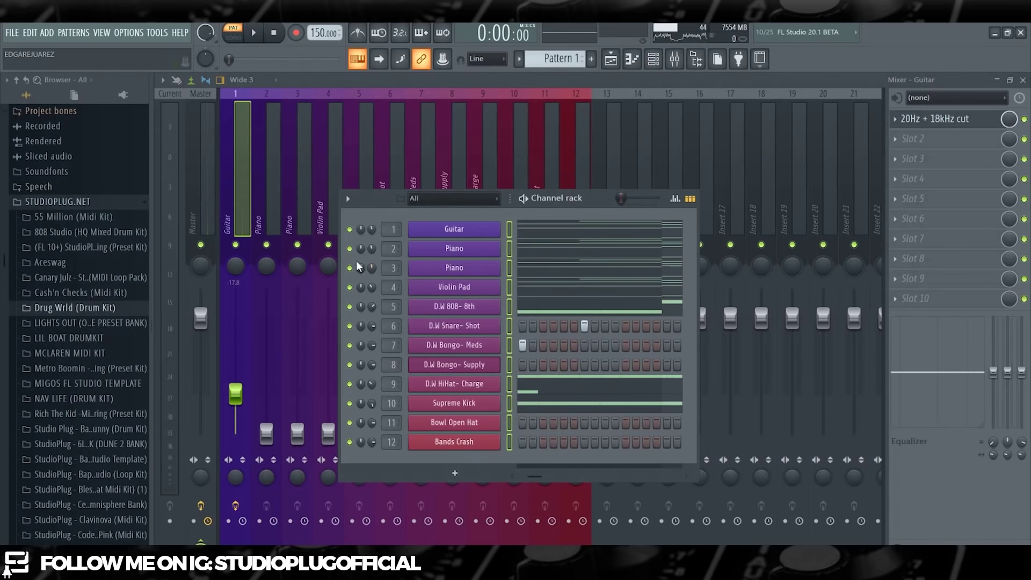
left_click(266, 433)
key("space")
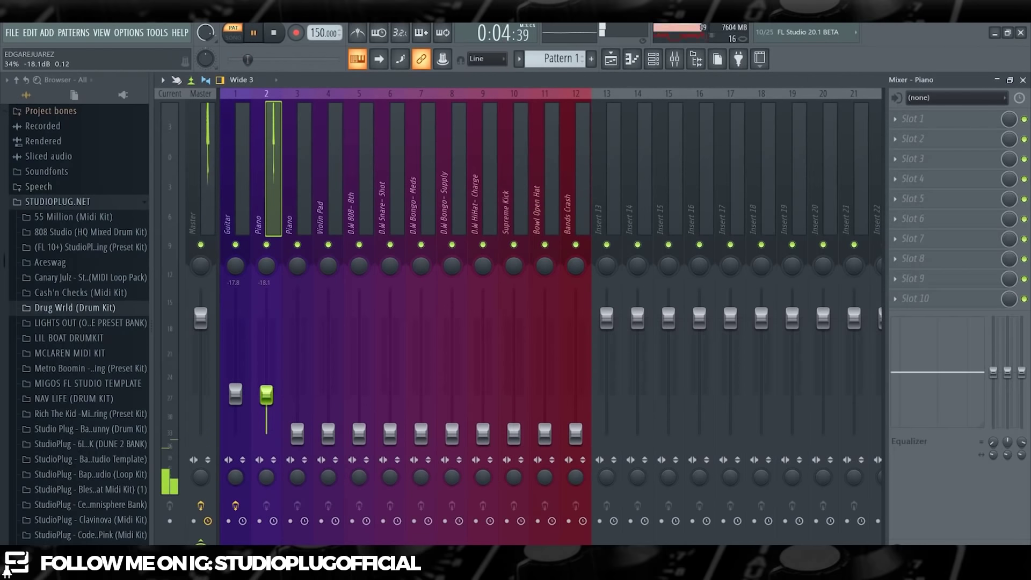
Step: Add Parametric EQ 2 to the first slot of the first Piano mixer track and load the 40Hz + 18kHz cut preset
left_click(896, 119)
mouse_move(910, 136)
left_click(758, 421)
key("space")
right_click(614, 210)
left_click(675, 273)
Step: Raise the Piano EQ's high-pass cutoff to 85 Hz and lower its low-pass cutoff below 13 kHz, with the piano playing
key("space")
left_click_drag(327, 314, 328, 313)
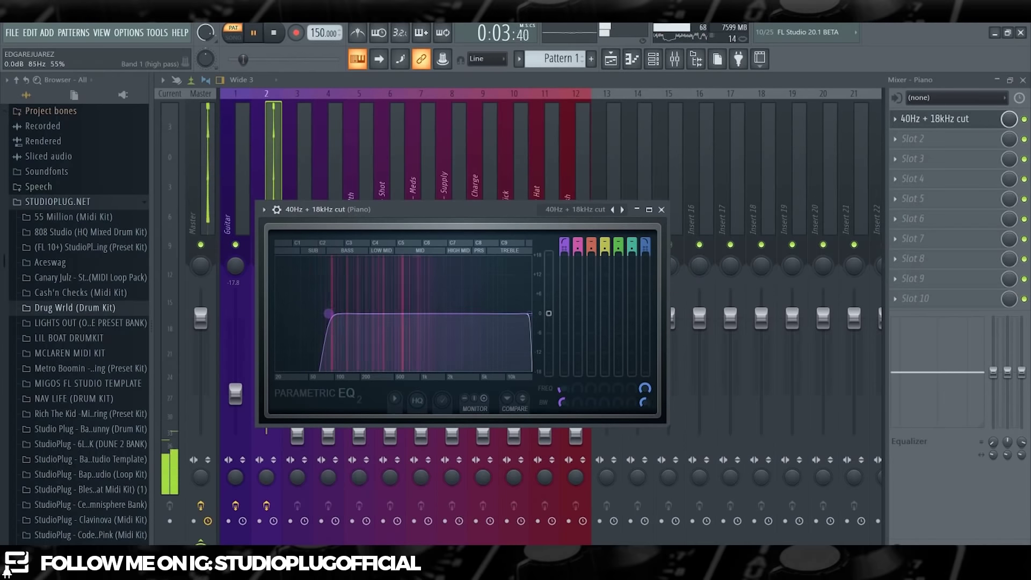
left_click_drag(531, 313, 492, 313)
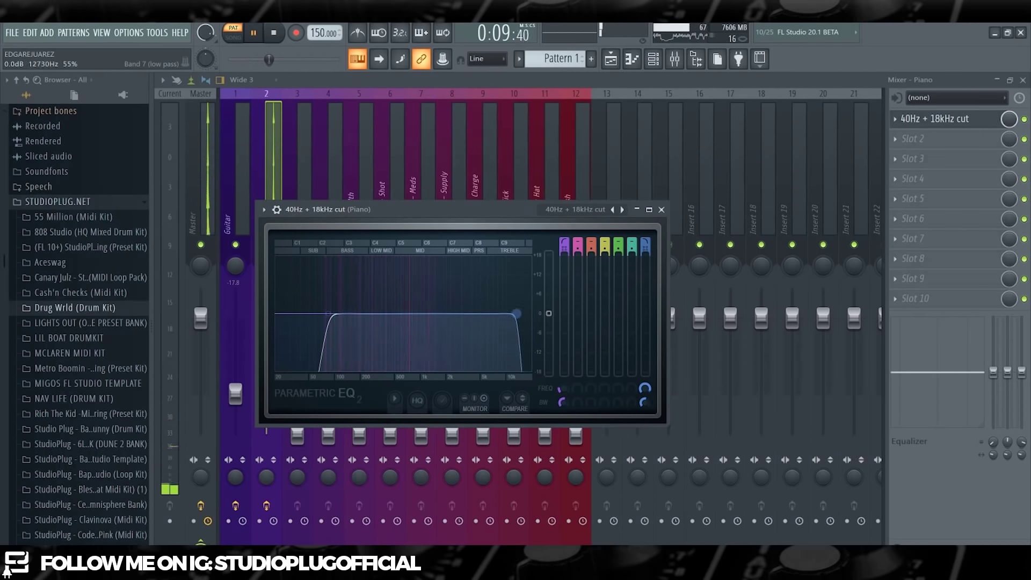
left_click(662, 210)
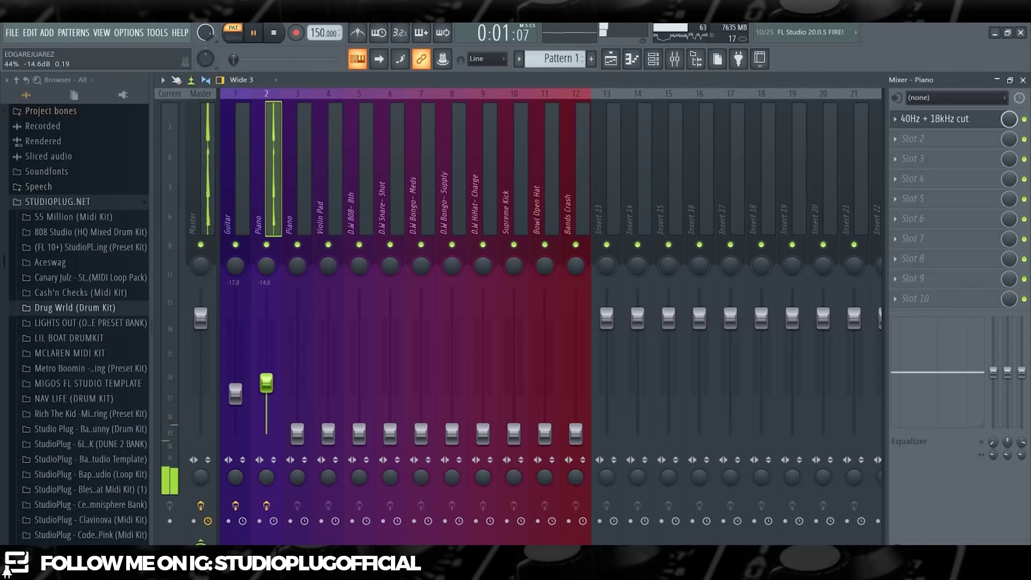
Step: Raise the second Piano track's fader to about -14.5 dB and set the first Piano's fader to about -16.7 dB
left_click_drag(297, 434, 297, 418)
left_click_drag(266, 387, 267, 391)
left_click_drag(297, 417, 297, 407)
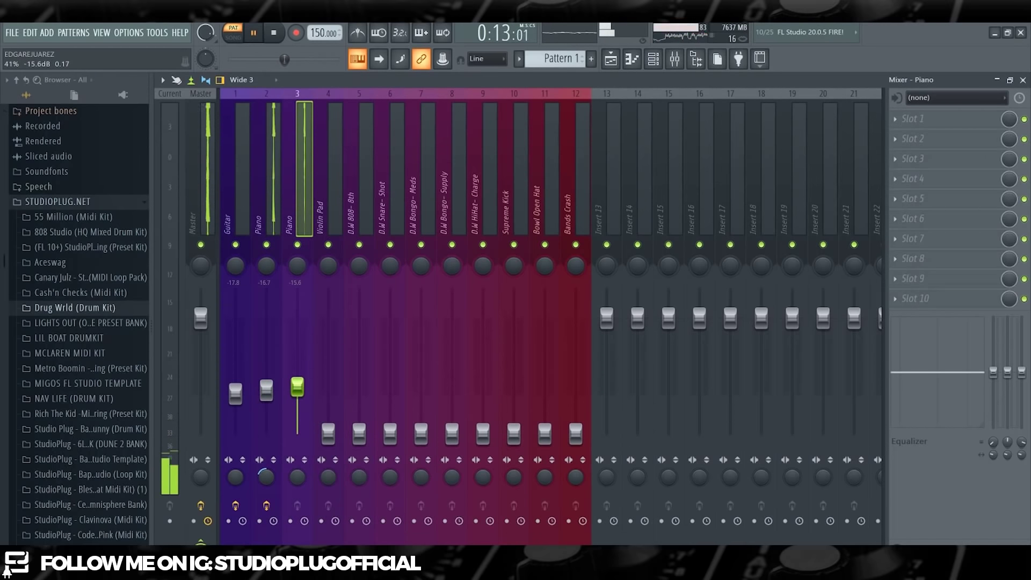
Step: Add Parametric EQ 2 with the 40Hz + 18kHz cut preset to the second Piano track and adjust its stereo separation
left_click(895, 119)
mouse_move(905, 134)
left_click(746, 421)
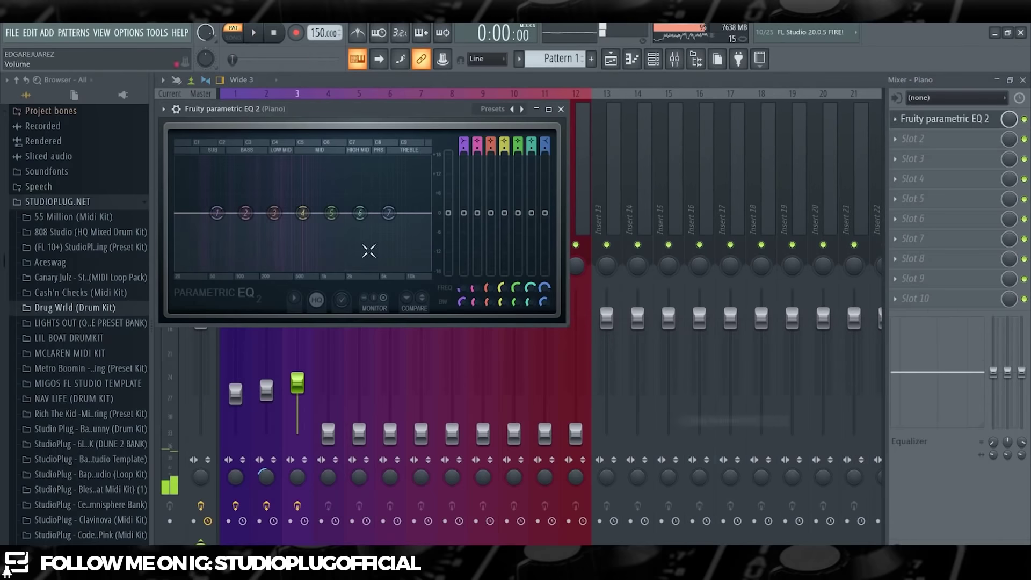
left_click(521, 109)
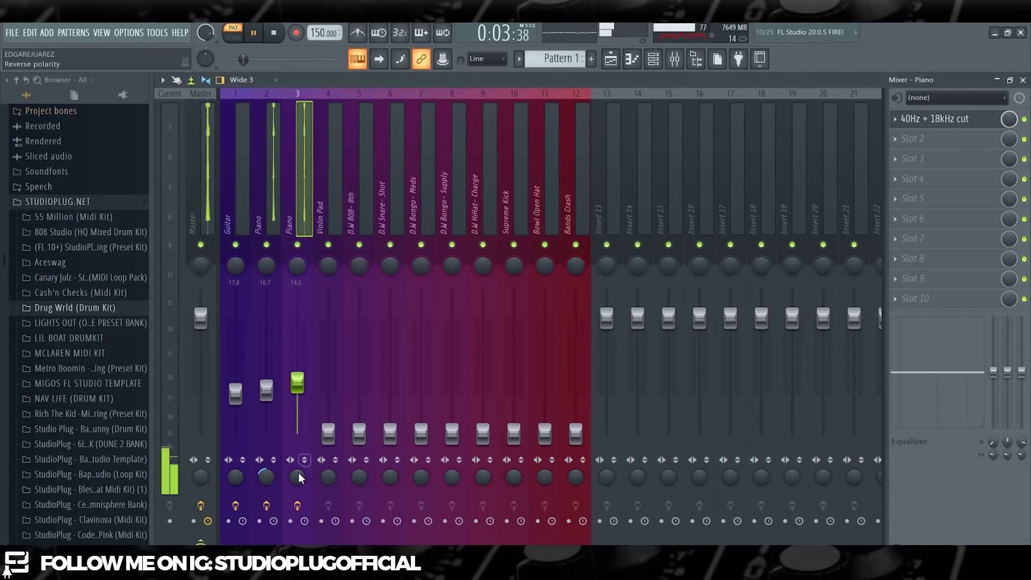
Step: Raise the Violin Pad fader to about -11.2 dB and add Parametric EQ 2 with a preset to its first slot
left_click_drag(328, 433, 328, 399)
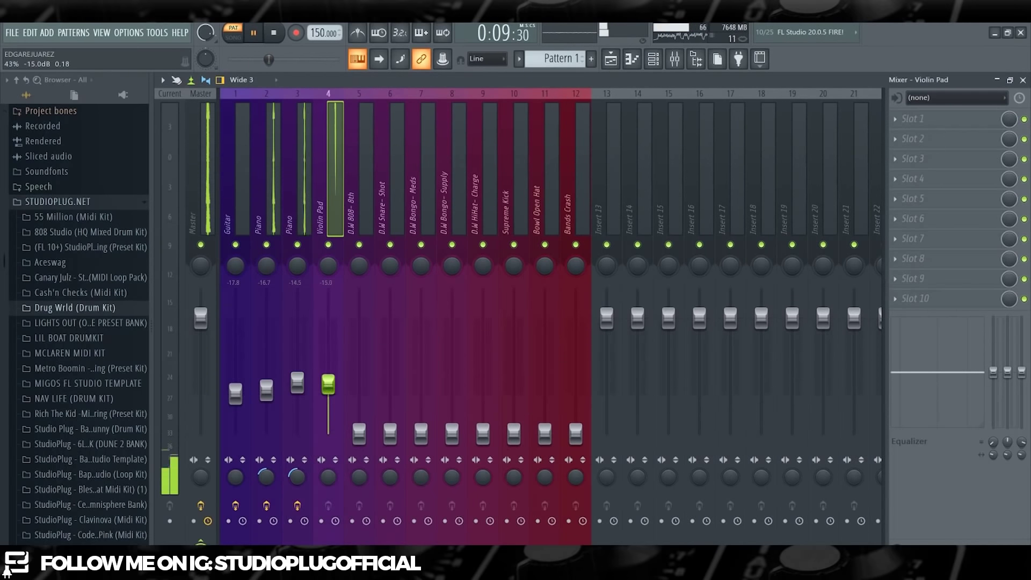
left_click(913, 121)
mouse_move(912, 134)
left_click(760, 421)
key("space")
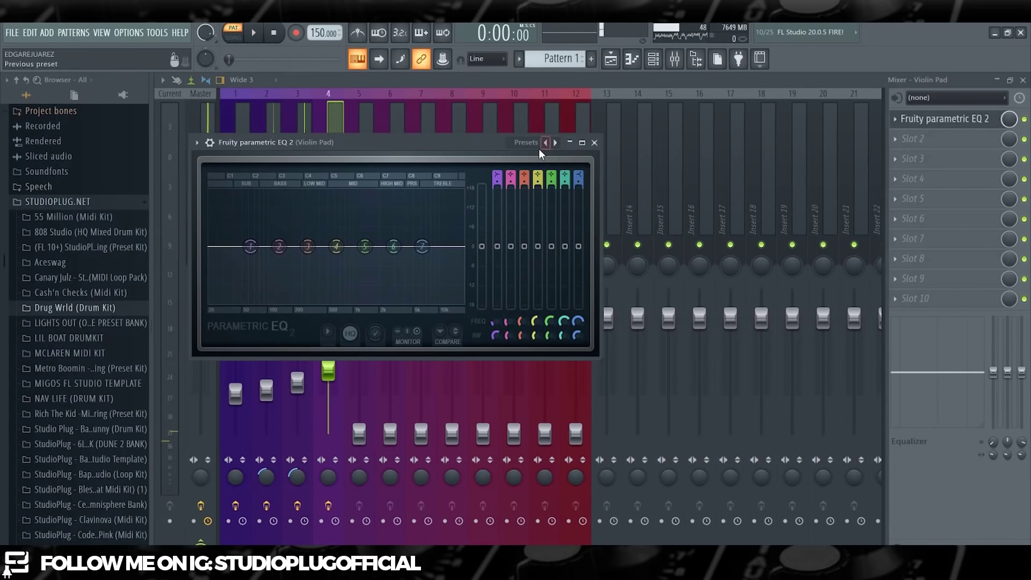
right_click(545, 144)
left_click(580, 222)
Step: Set the 808 fader to -14.8 dB and the first Piano's to -17.4 dB during playback, muting neighbouring tracks to compare
key("space")
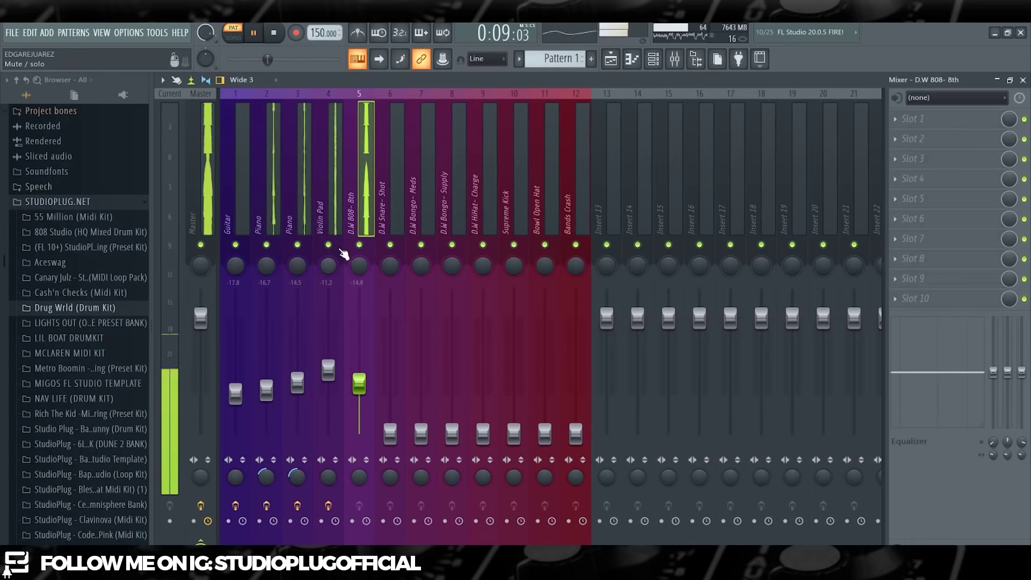
left_click(328, 244)
left_click(297, 278)
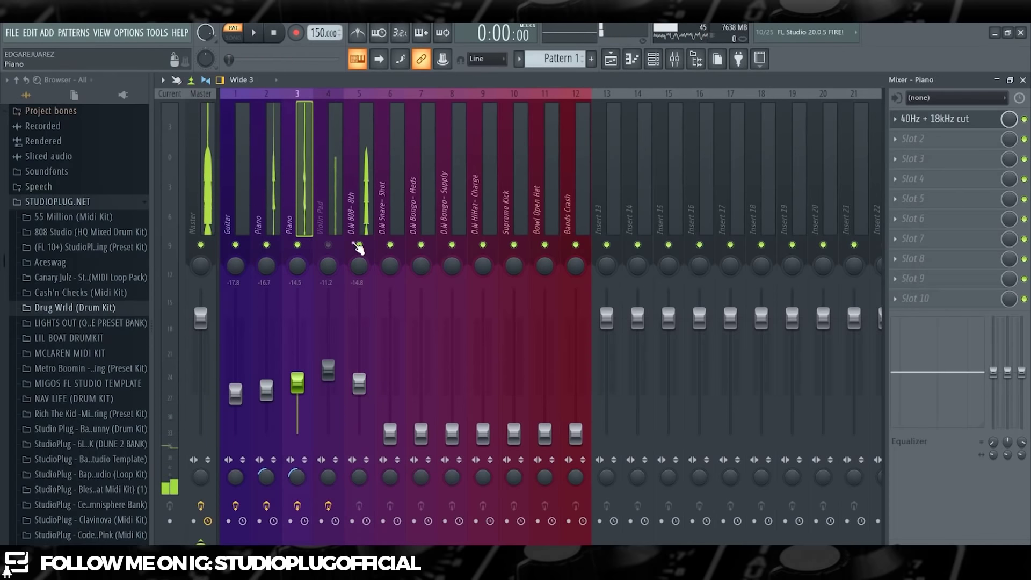
key("space")
left_click(252, 413)
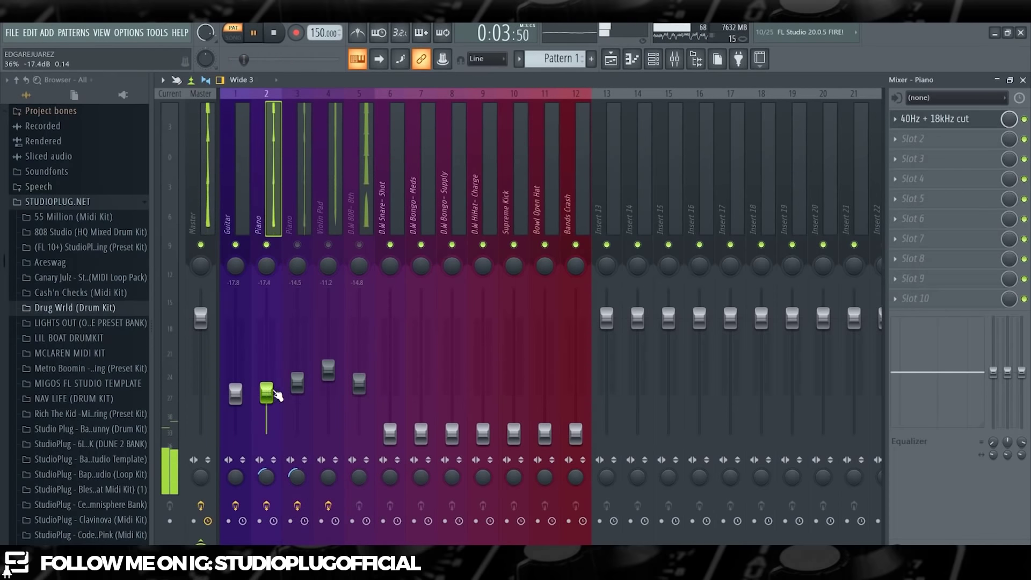
left_click(297, 244)
left_click(297, 382)
left_click(354, 236)
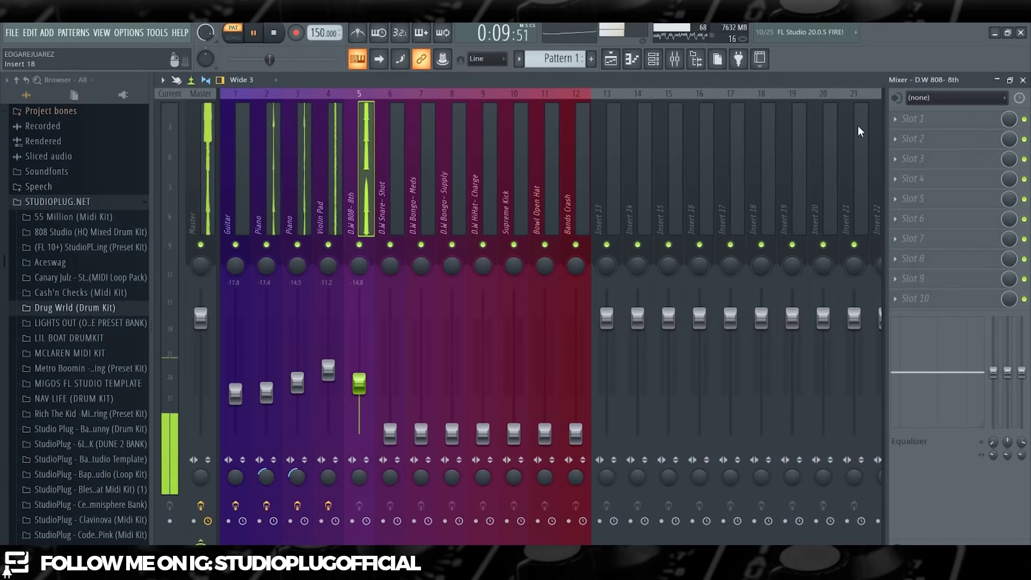
Step: Add Parametric EQ 2 with the 40Hz + 18kHz cut preset to the 808 track, lowering the high-pass to 25 Hz and narrowing the high end
key("alt+p")
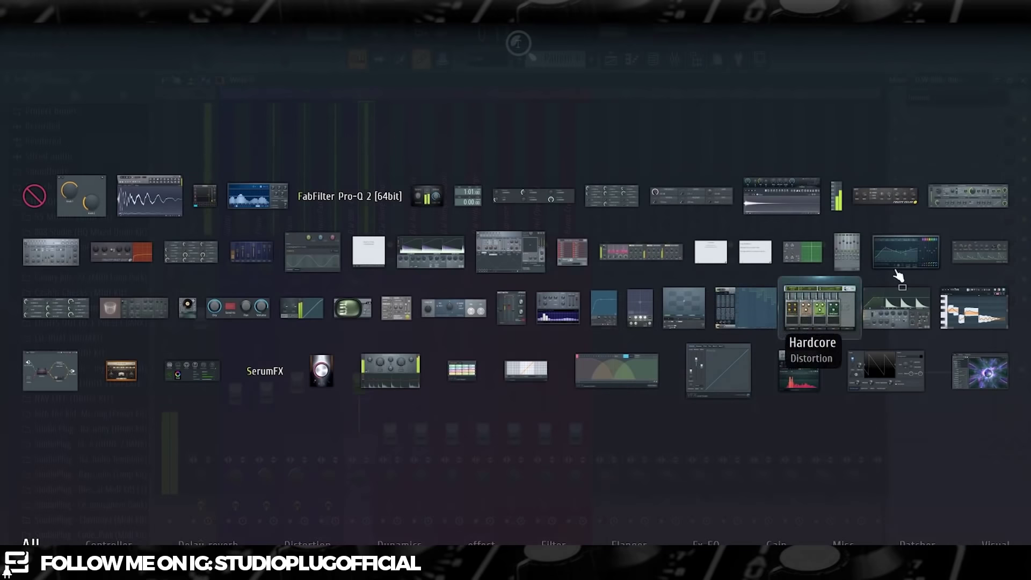
left_click(898, 273)
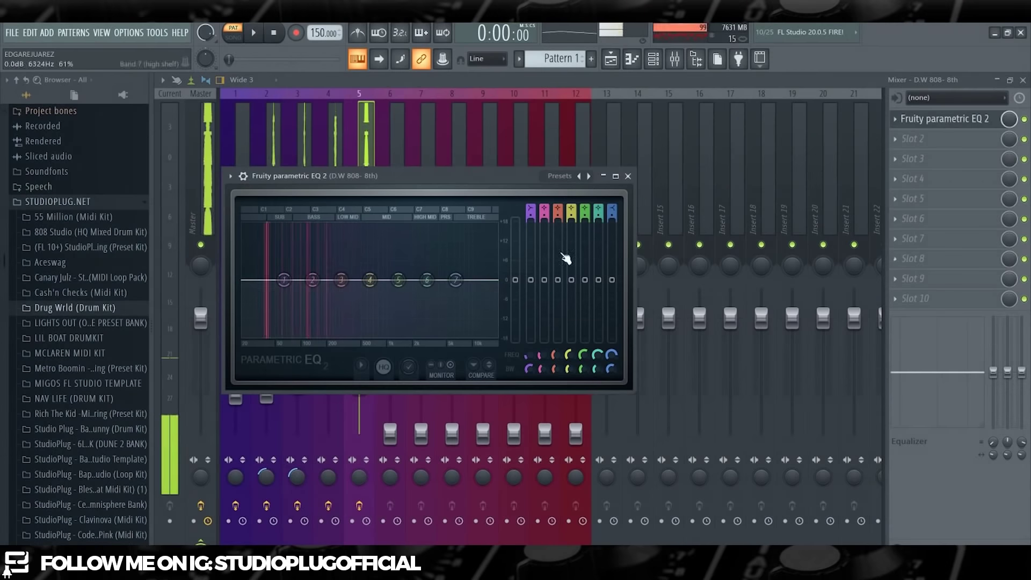
left_click(589, 176)
left_click(618, 210)
left_click_drag(263, 285, 248, 282)
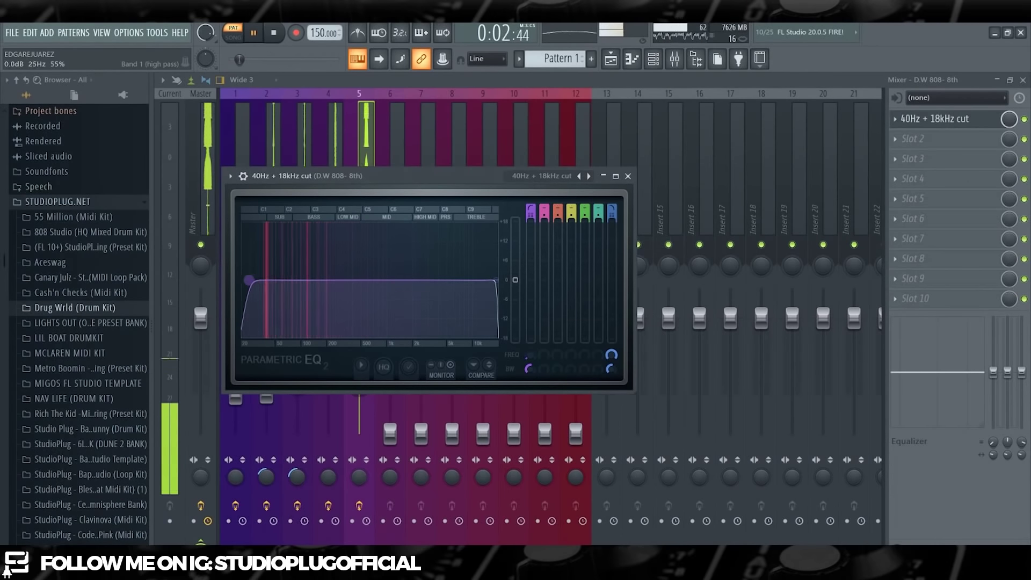
left_click_drag(496, 280, 444, 280)
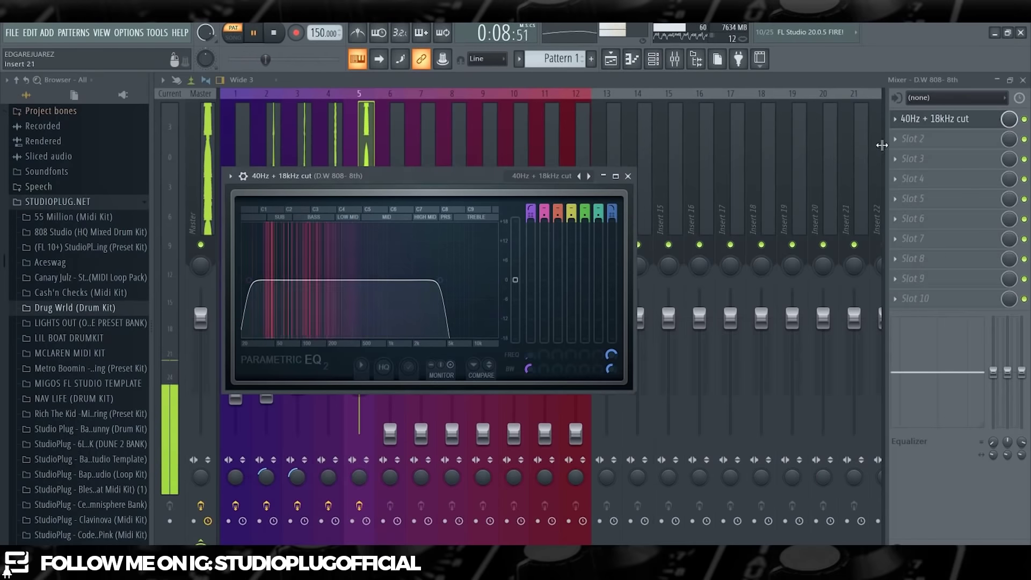
Step: Add a second Parametric EQ 2 to the 808 track and boost band 2 by about 4.5 dB at 56 Hz
left_click(895, 139)
mouse_move(911, 155)
left_click(741, 428)
left_click_drag(329, 296, 297, 280)
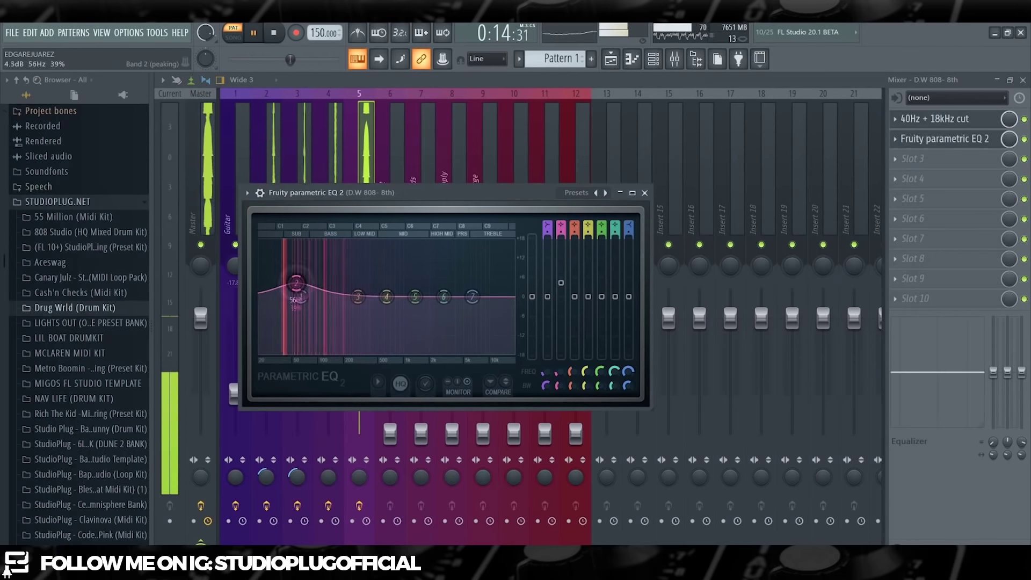
left_click(896, 125)
left_click(898, 141)
Step: Lower the 808 fader to about -16.2 dB and raise the D.W Snare- Shot fader to about -10.2 dB
left_click_drag(359, 383, 359, 391)
left_click_drag(391, 434, 390, 405)
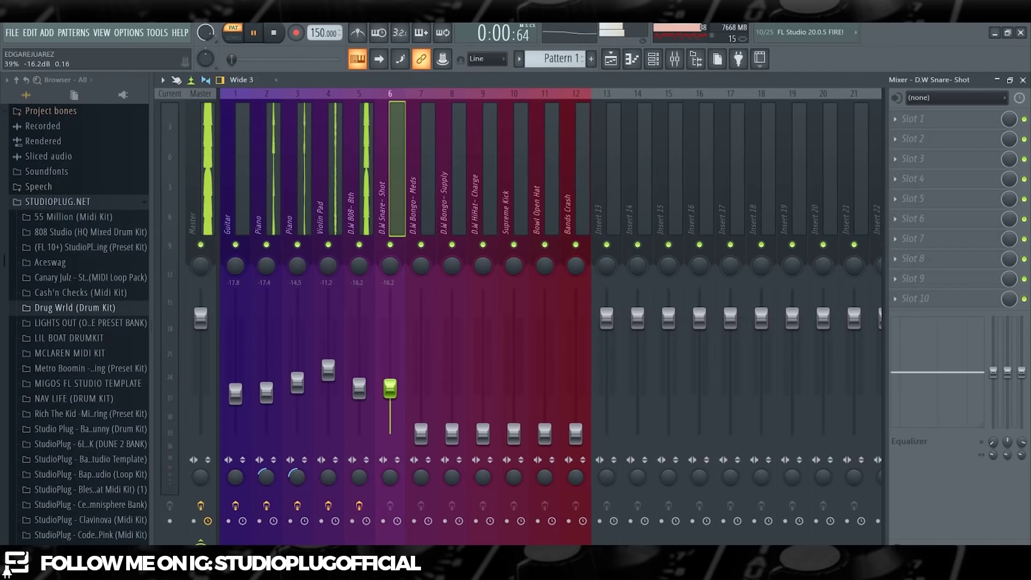
Step: Add Parametric EQ 2 with the 40Hz + 18kHz cut preset to the snare track and raise its high-pass cutoff toward the low mids
left_click(896, 119)
mouse_move(908, 136)
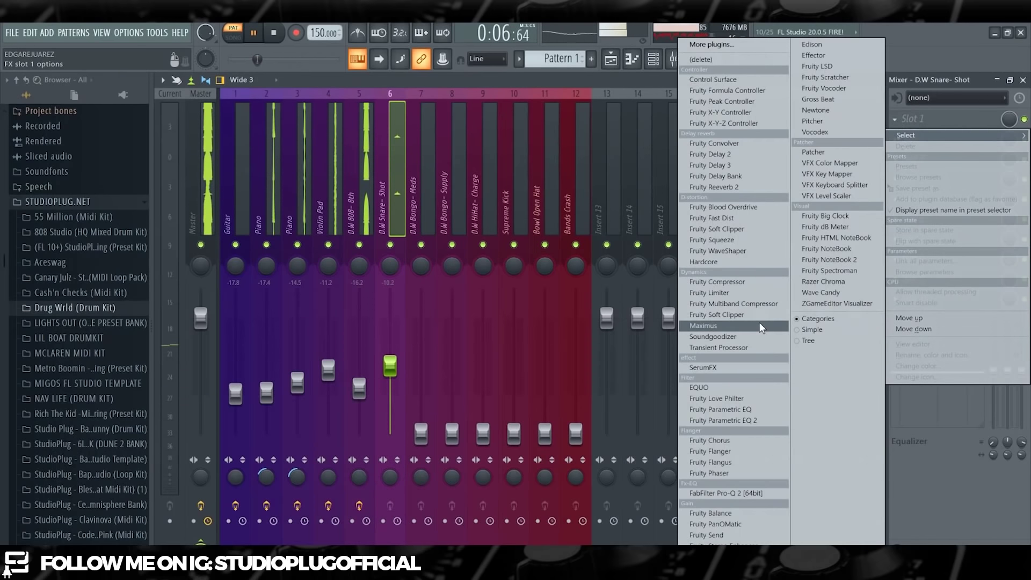
left_click(752, 422)
key("F6")
left_click(389, 170)
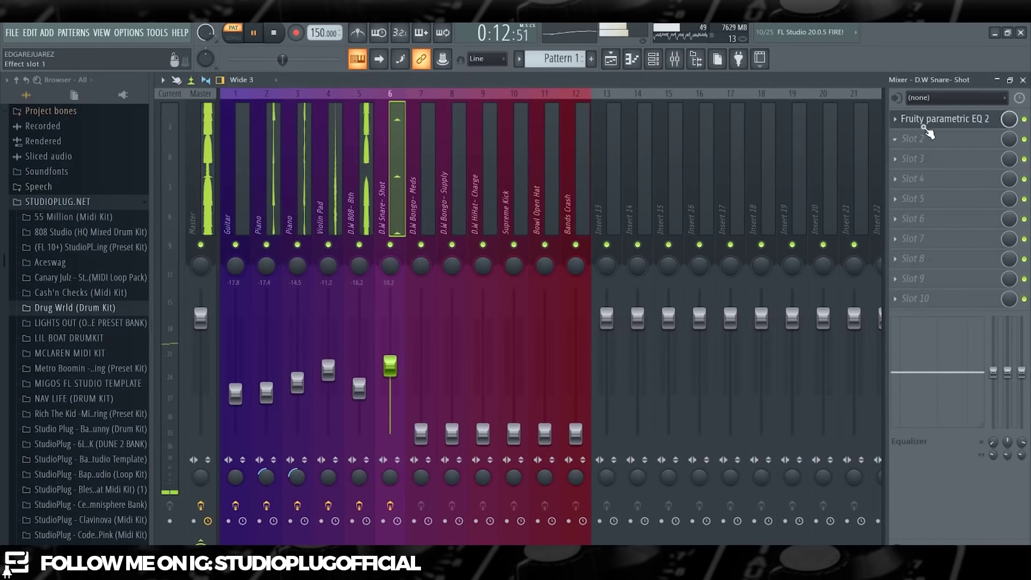
left_click(923, 121)
right_click(622, 210)
left_click(643, 275)
left_click_drag(305, 319, 384, 313)
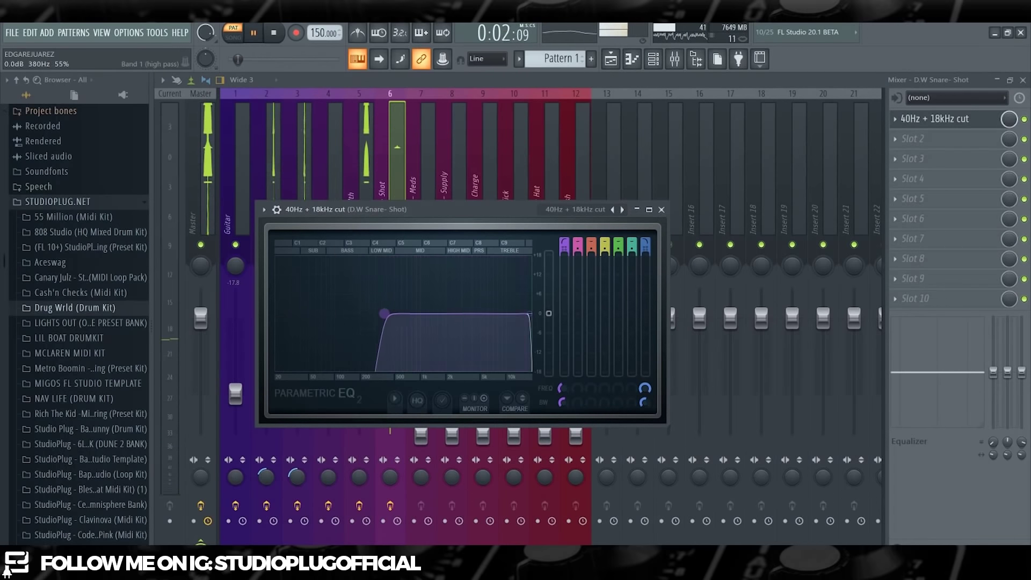
Step: Add Fruity Reeverb 2 to the snare track's second slot, reduce its mix level and open its settings
left_click(896, 139)
mouse_move(908, 156)
left_click(755, 188)
left_click_drag(1009, 139, 1009, 141)
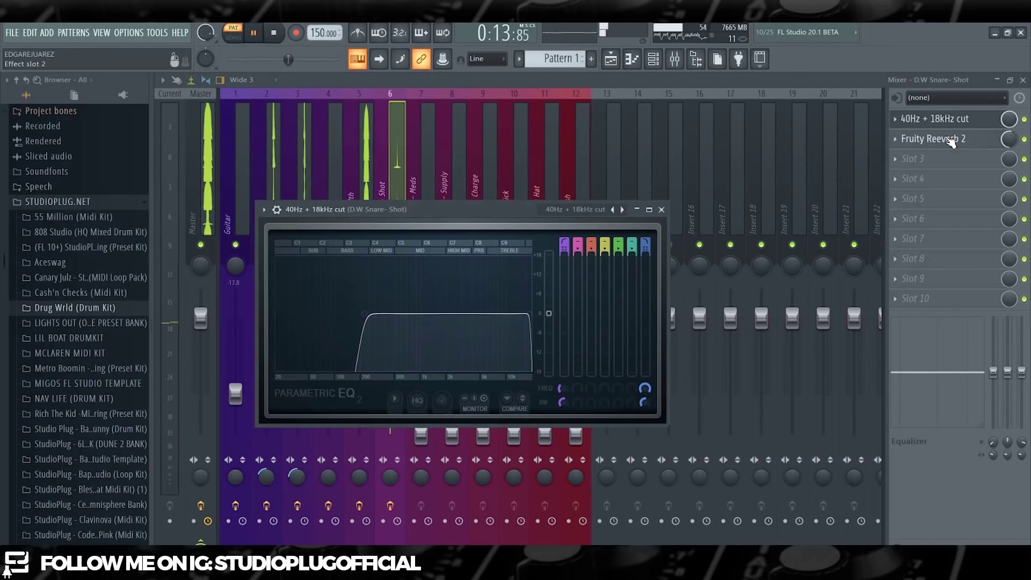
left_click(952, 139)
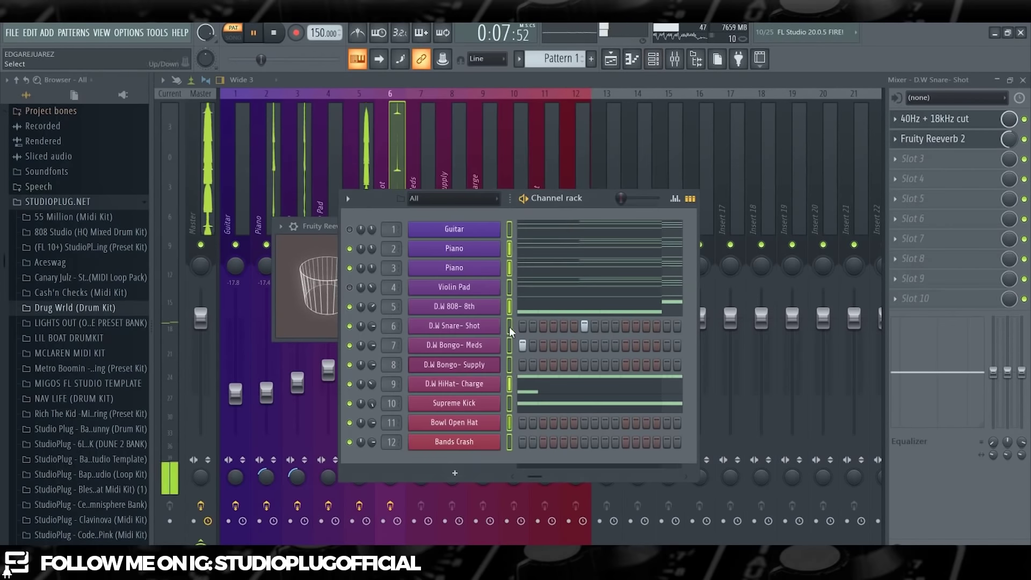
Step: Duplicate the D.W Snare- Shot notes in the piano roll so they also fill bars 9 to 16, and return to the mixer
right_click(509, 326)
left_click(529, 325)
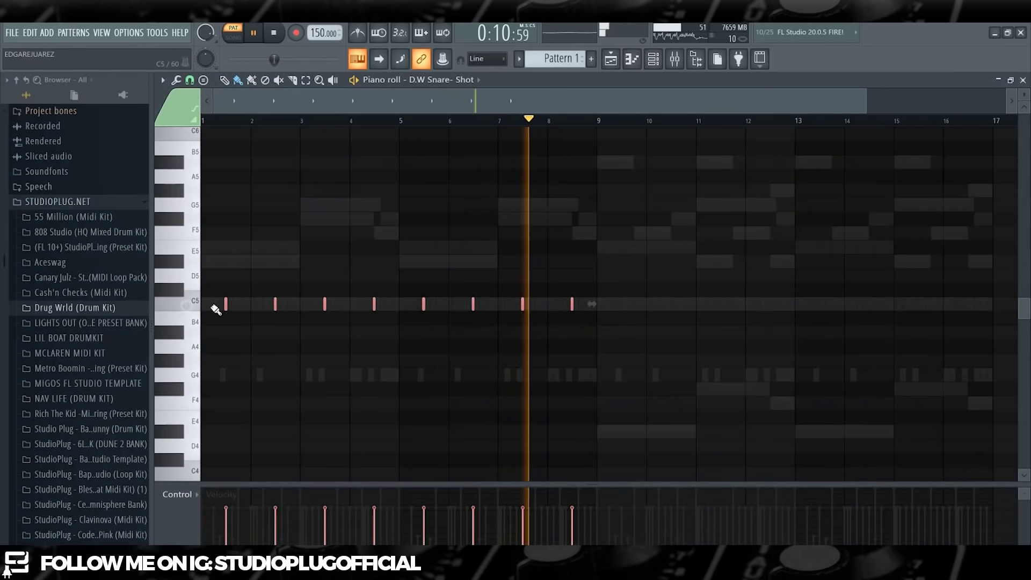
key("ctrl+b")
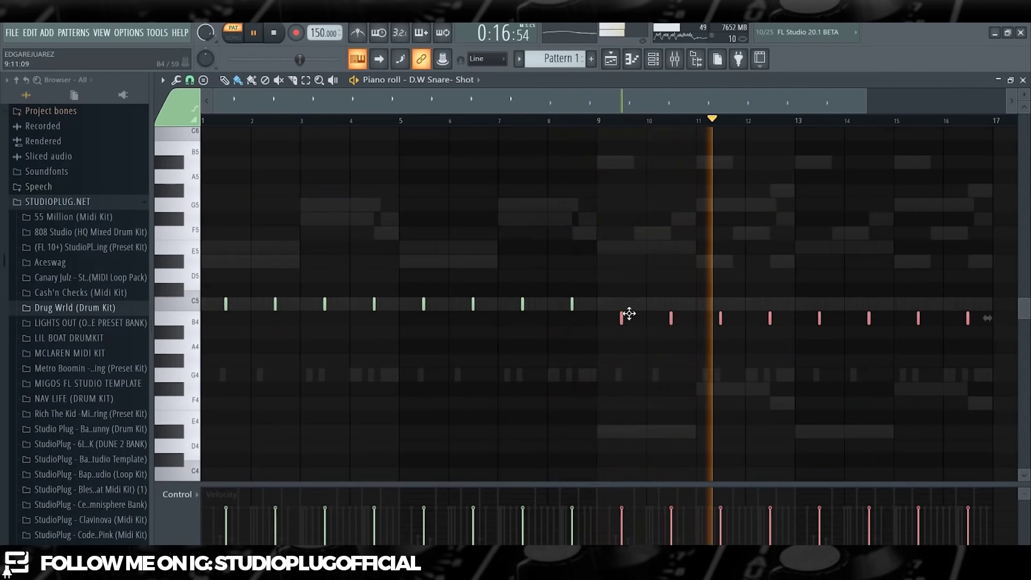
key("F6")
key("F9")
Step: Raise the D.W Bongo- Meds fader to about -15.6 dB and add Fruity Reeverb 2 to its first slot
left_click(421, 428)
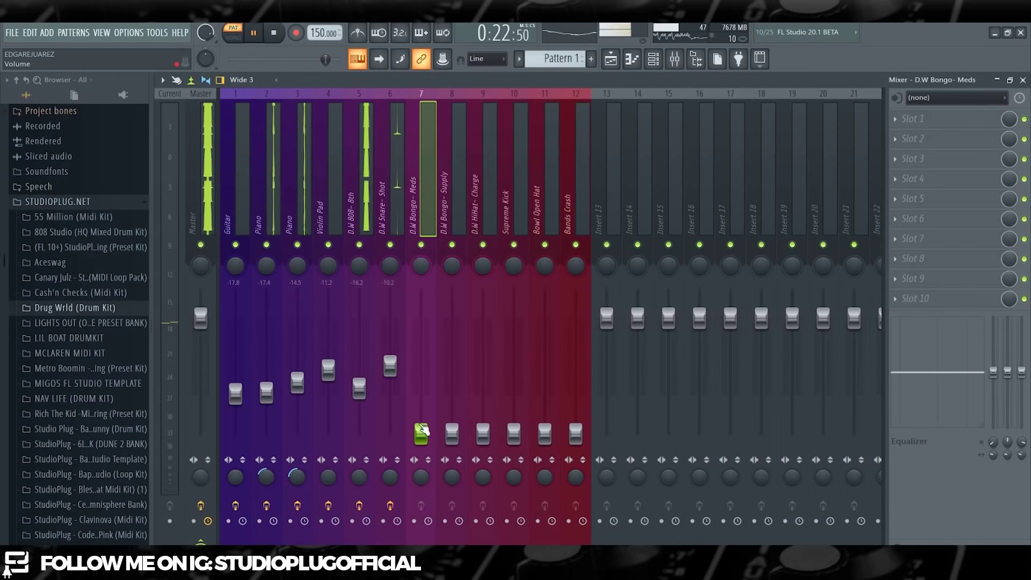
left_click(935, 119)
mouse_move(913, 134)
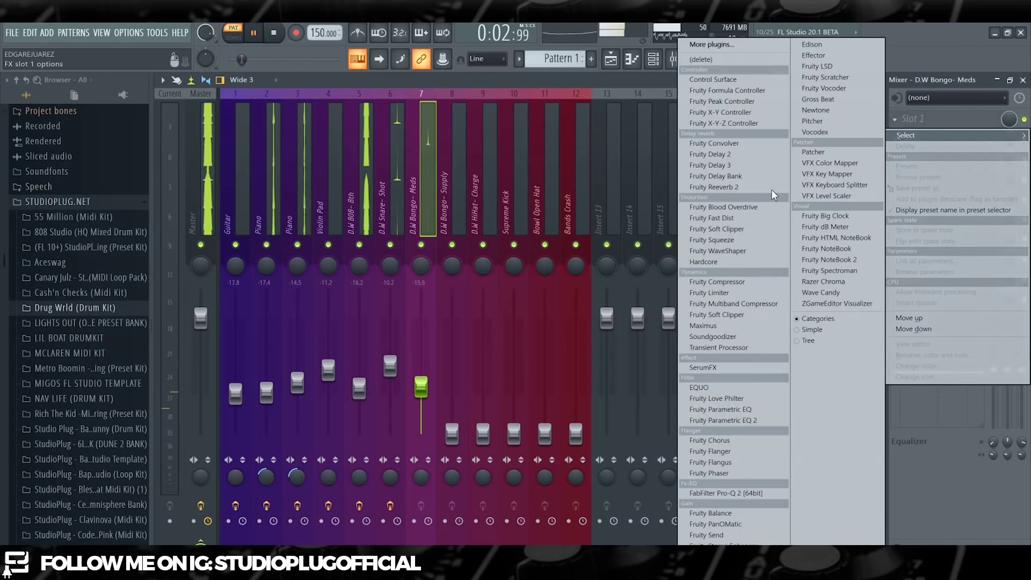
left_click(768, 189)
Step: Review the D.W Bongo- Meds sample settings and precomputed effects from the channel rack, and return to the mixer
left_click(654, 61)
left_click(486, 345)
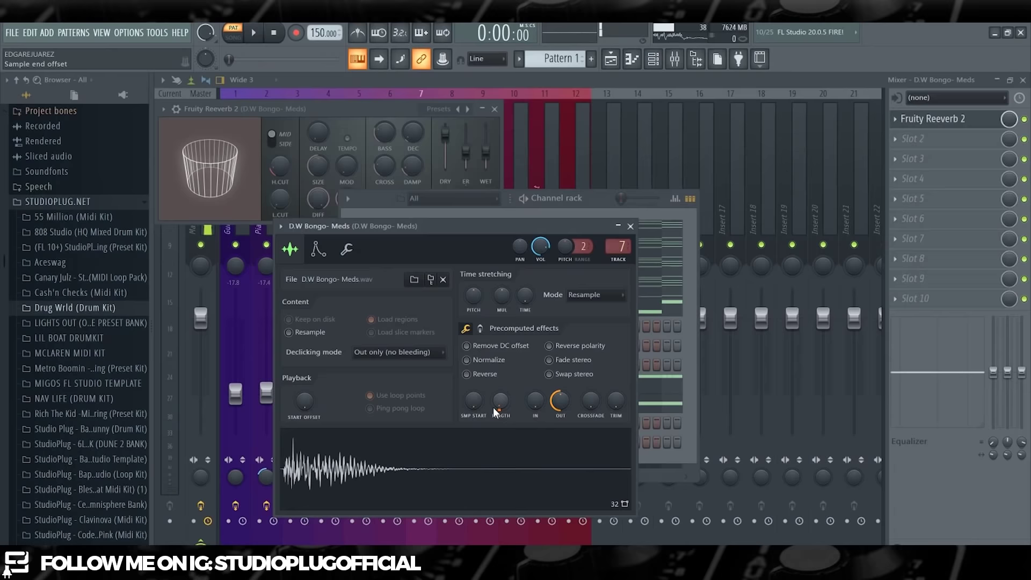
key("space")
left_click(534, 212)
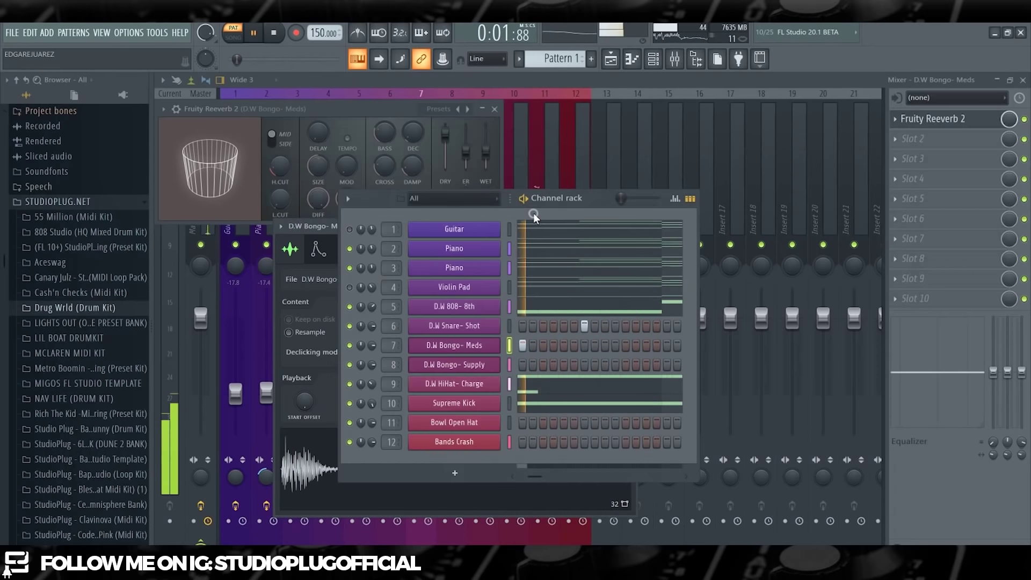
left_click(490, 346)
left_click(534, 81)
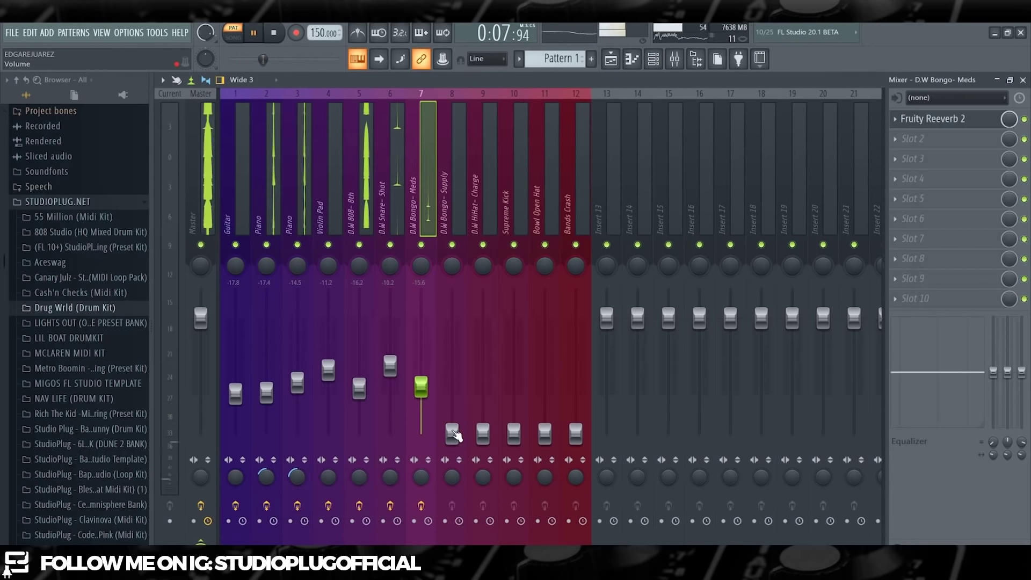
Step: Raise the D.W Bongo- Supply fader to about -20.3 dB and briefly check the channel rack
left_click_drag(452, 433, 453, 406)
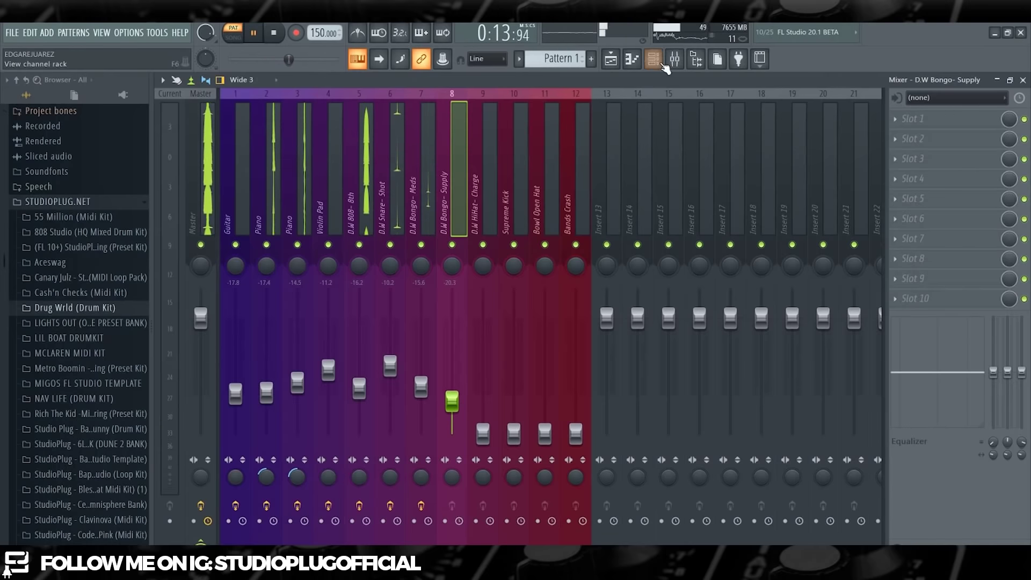
left_click(656, 60)
left_click(499, 82)
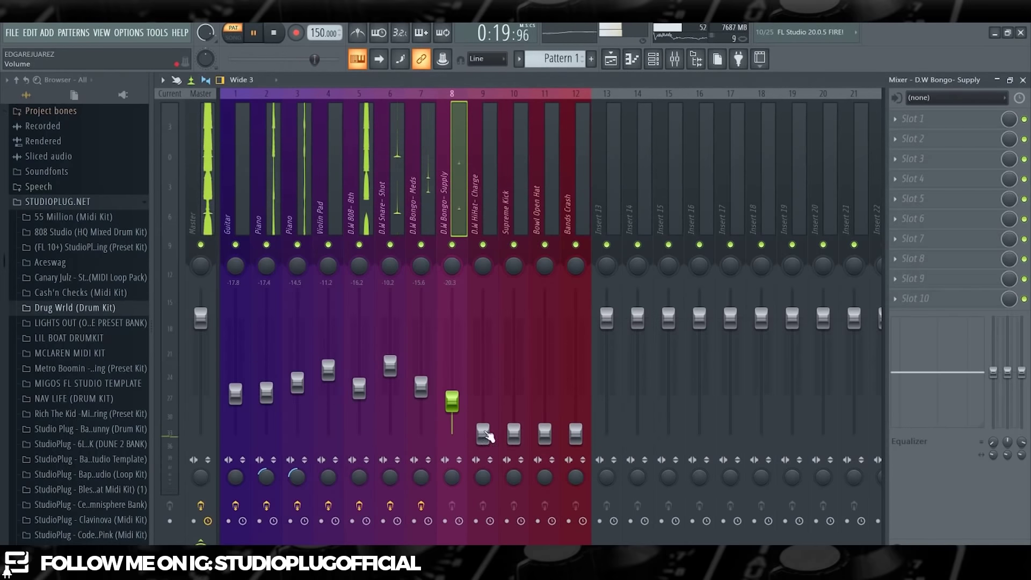
Step: Set the D.W HiHat- Charge fader to about -9.5 dB and add Fruity Reeverb 2 and Parametric EQ 2, shifting a low EQ band far upward
left_click_drag(483, 433, 483, 410)
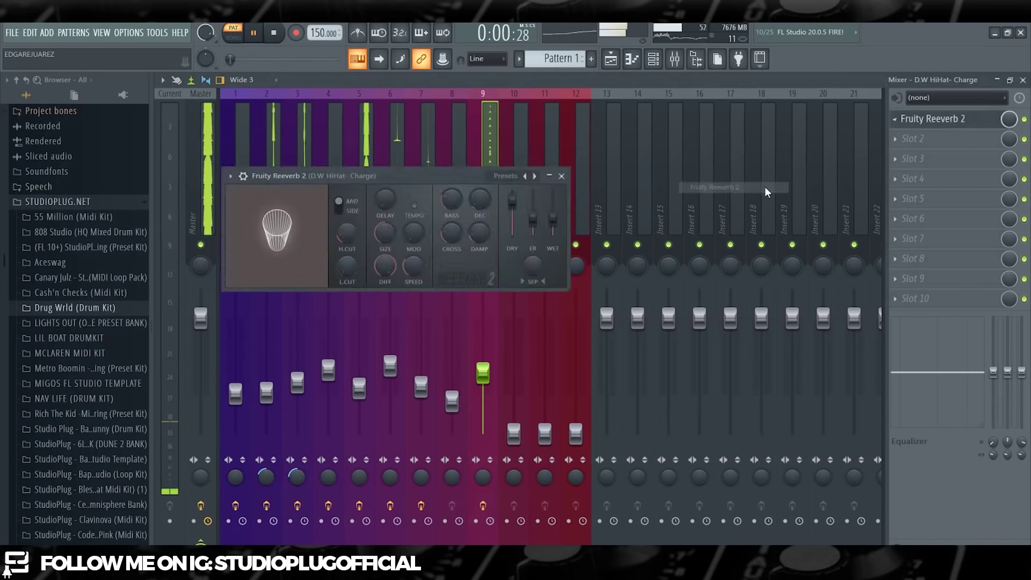
left_click(913, 139)
left_click(748, 421)
left_click_drag(328, 311, 445, 312)
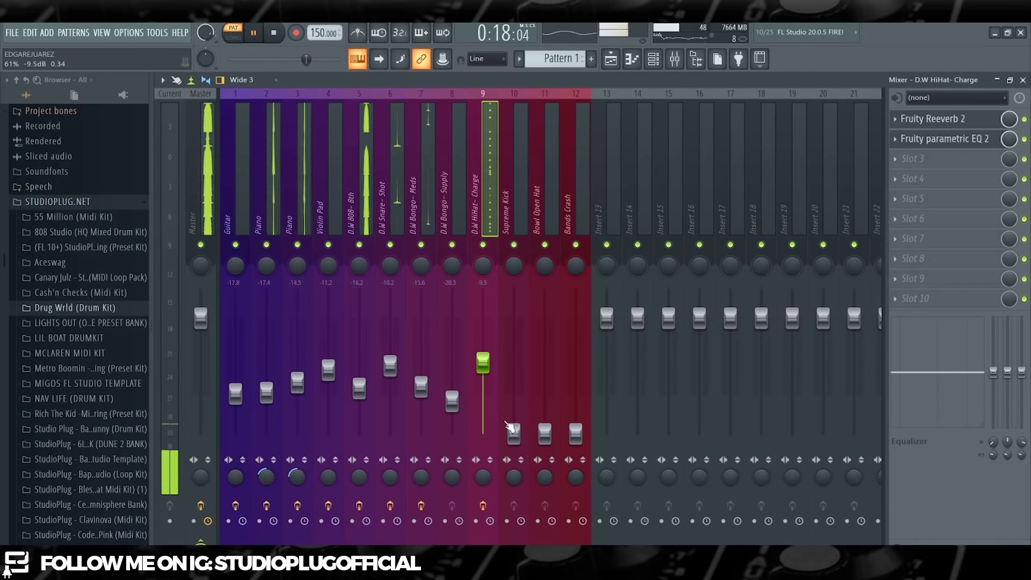
Step: Raise the faders of Supreme Kick to -14.2 dB, Bowl Open Hat to -8.4 dB and Bands Crash to -11.1 dB
left_click_drag(513, 430, 513, 391)
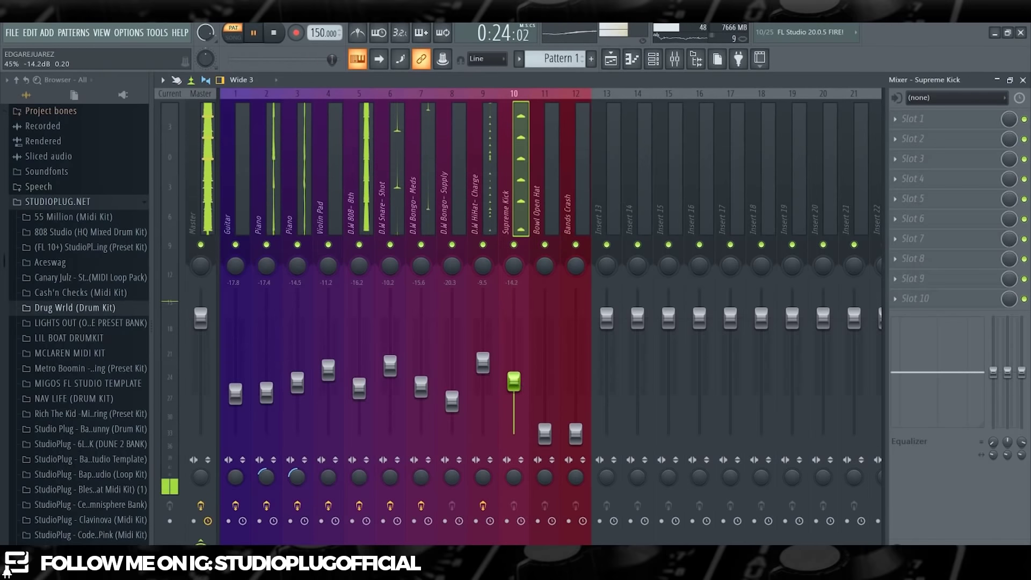
left_click(544, 430)
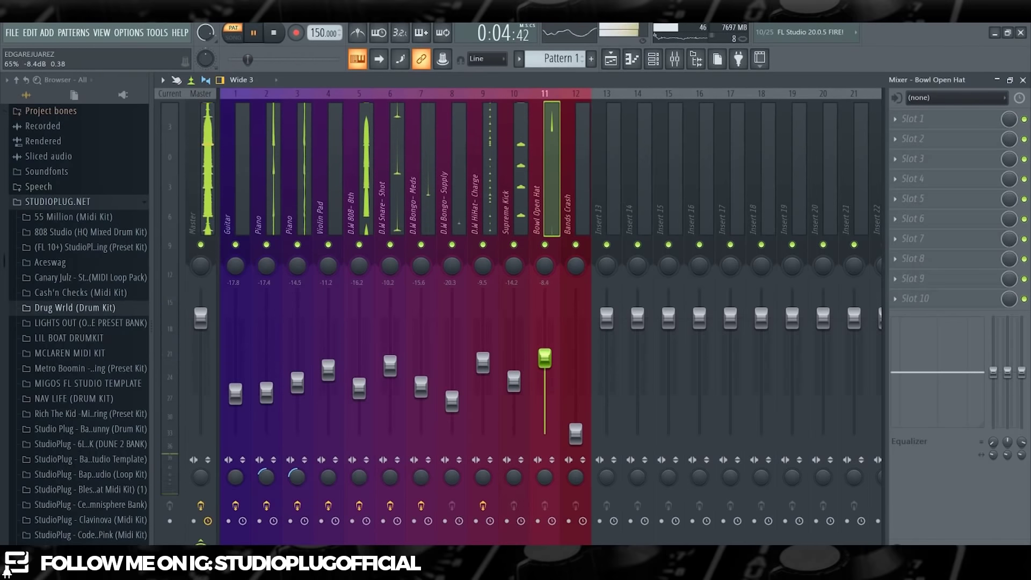
left_click(576, 433)
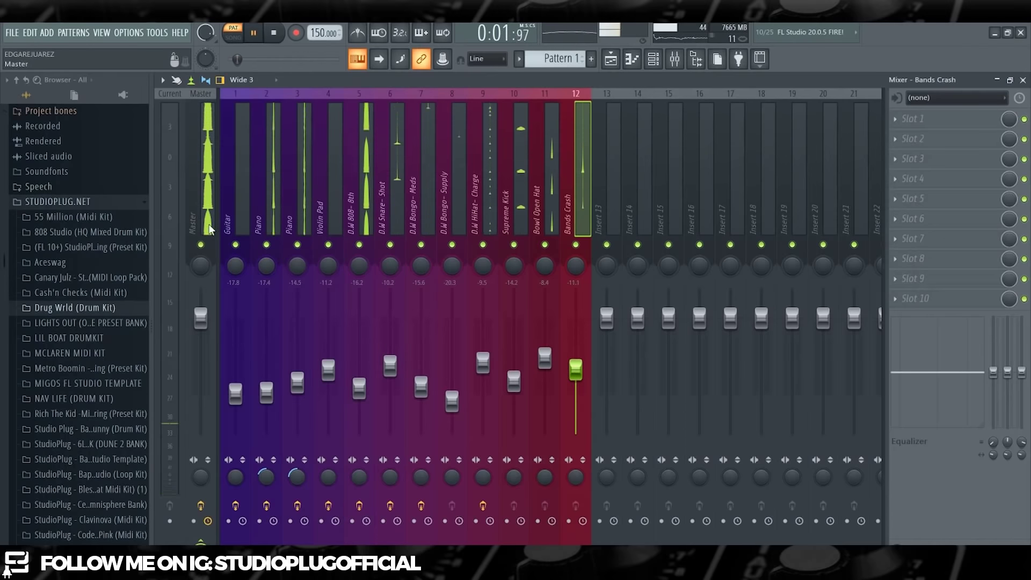
Step: Add effects to the Bands Crash track and load the Master aid 1 effect in slot 10 of the Master track
left_click(913, 138)
left_click(910, 161)
left_click(909, 161)
left_click(735, 376)
left_click_drag(292, 322, 333, 299)
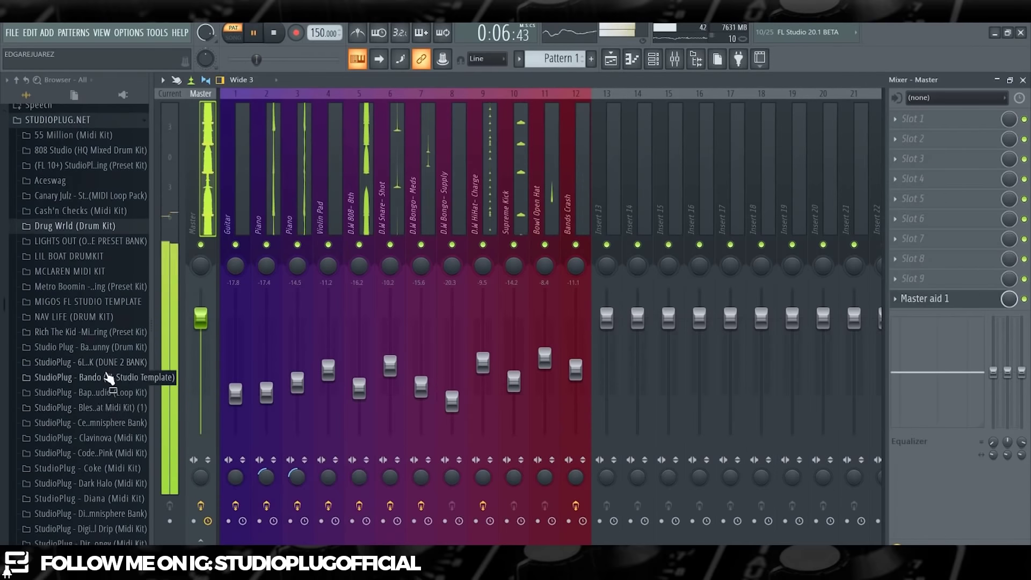
Step: Load the StudioPlug Official Master preset from the STUDIOPLUG.NET preset kit folders onto the Master mixer track and toggle playback
scroll(107, 376, "down", 4)
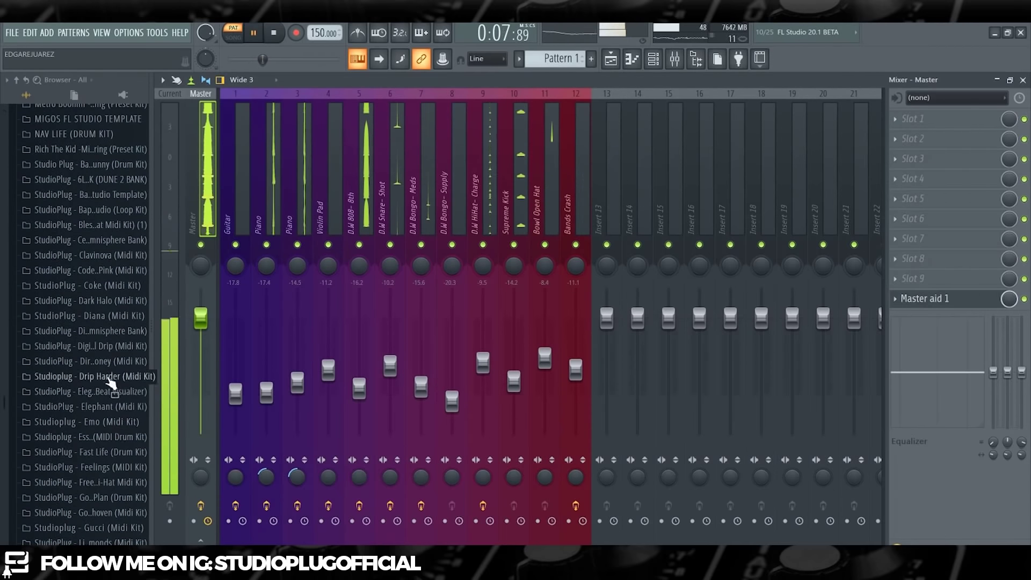
scroll(110, 484, "down", 4)
key("space")
left_click(105, 463)
left_click(104, 478)
left_click(102, 522)
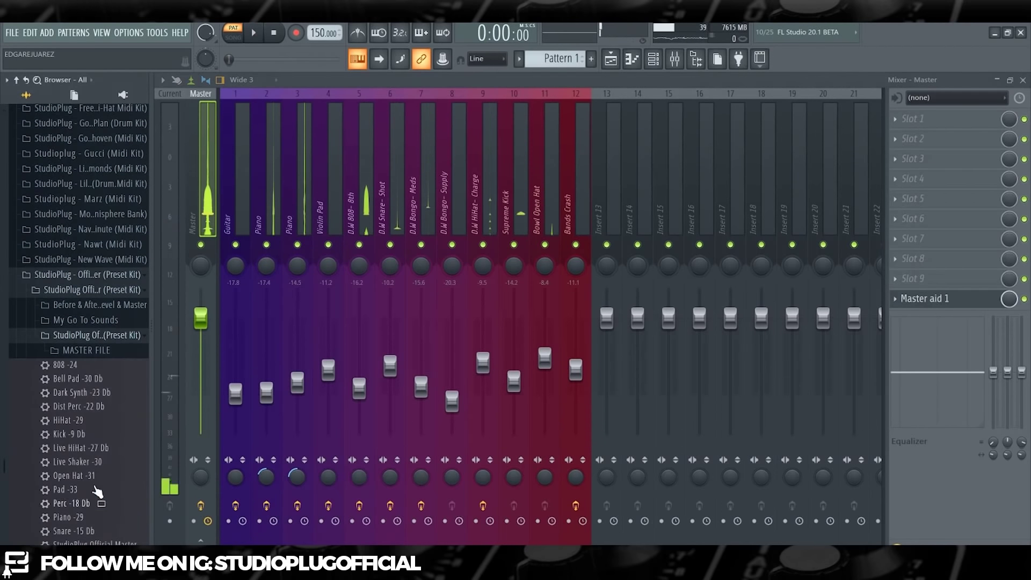
scroll(96, 488, "down", 3)
left_click_drag(97, 437, 203, 221)
key("space")
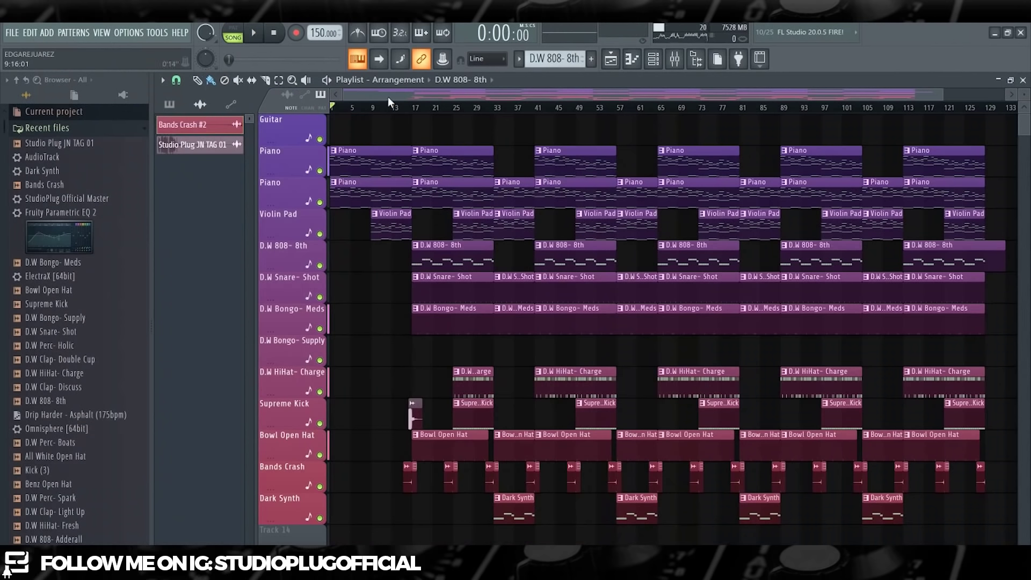
Step: Collapse the Recent files folder in the browser and set the system volume to 100 while listening to the arrangement
left_click(58, 129)
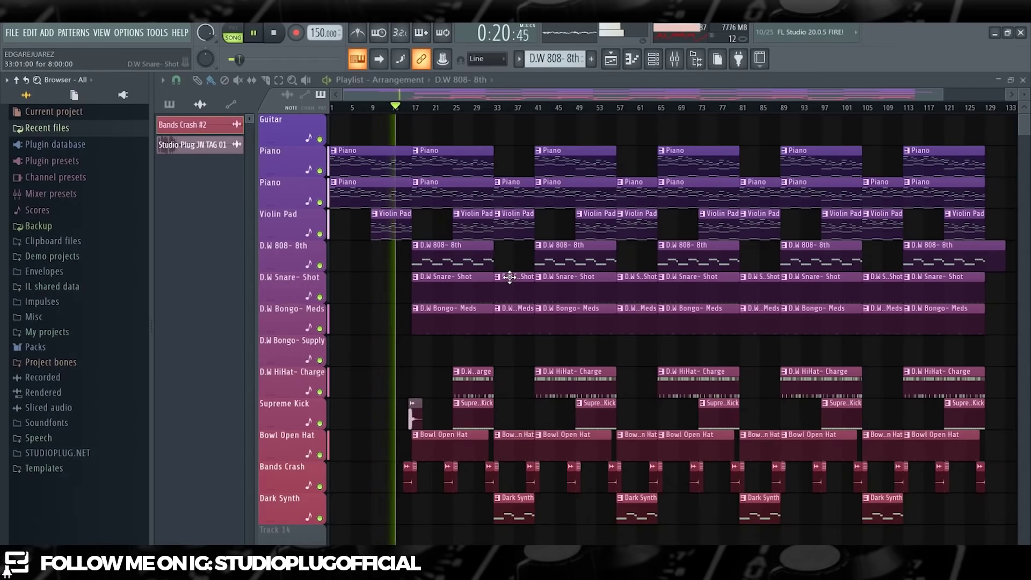
key("XF86AudioLowerVolume")
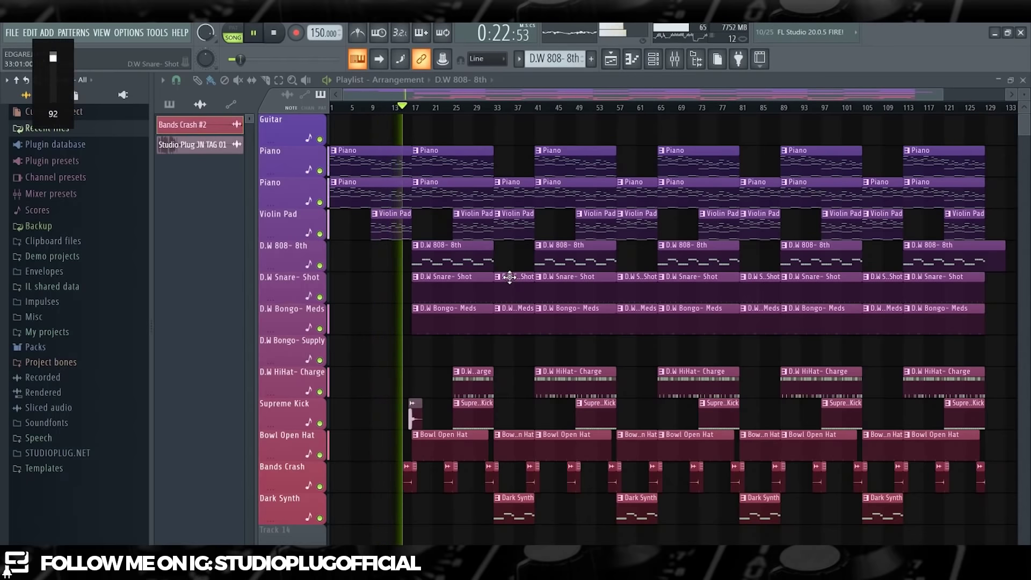
key("XF86AudioRaiseVolume")
key("XF86AudioRaiseVolume")
key("XF86AudioRaiseVolume")
key("XF86AudioRaiseVolume")
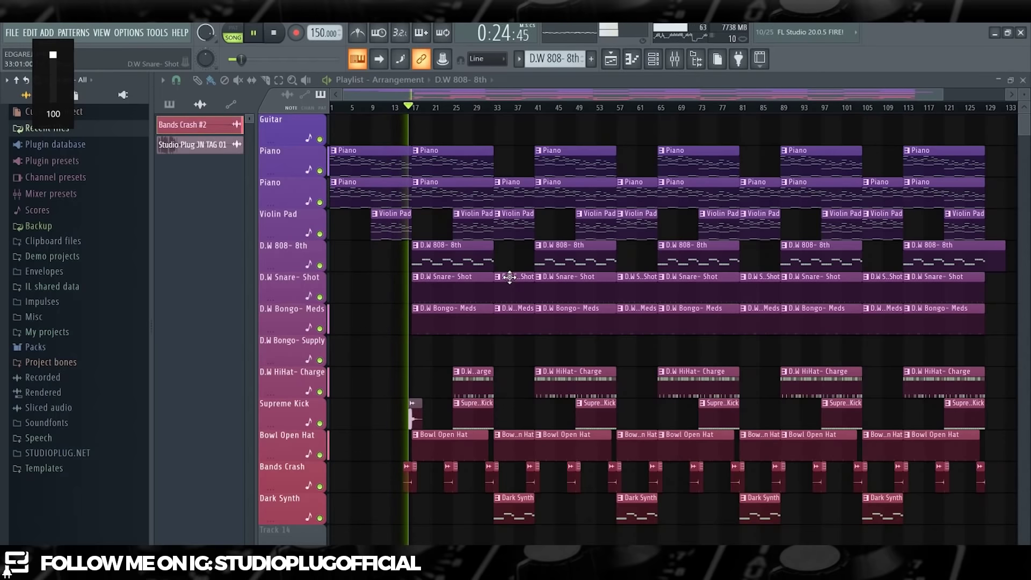